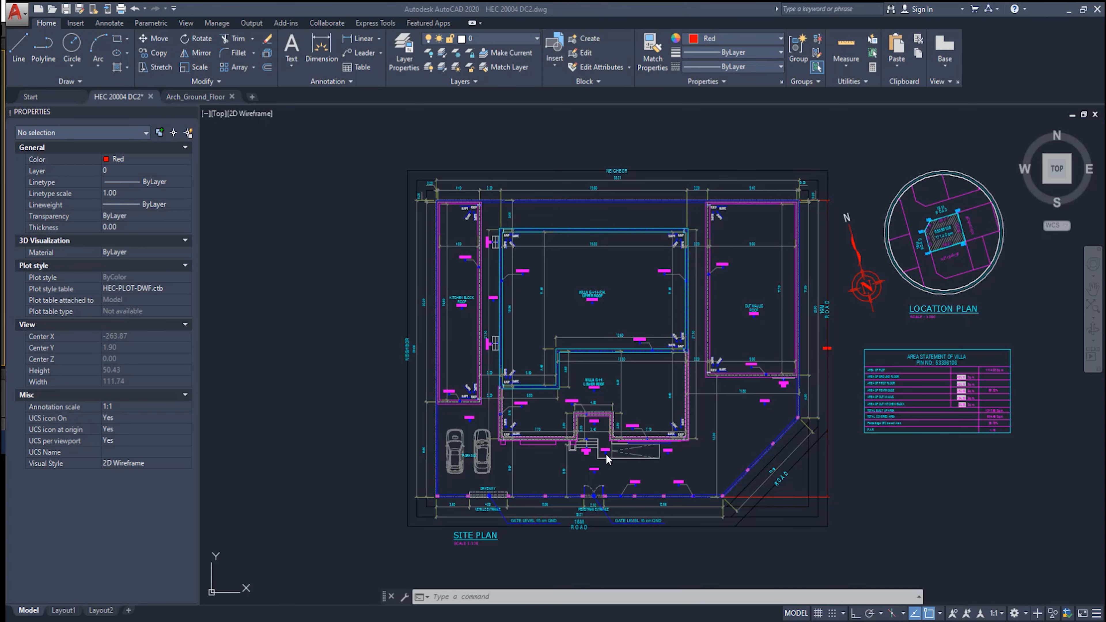
- Examine the villa site plan, including the upper and lower roof outlines, their dimensions and the surrounding blocks
scroll(575, 449, up, 3)
scroll(579, 383, down, 3)
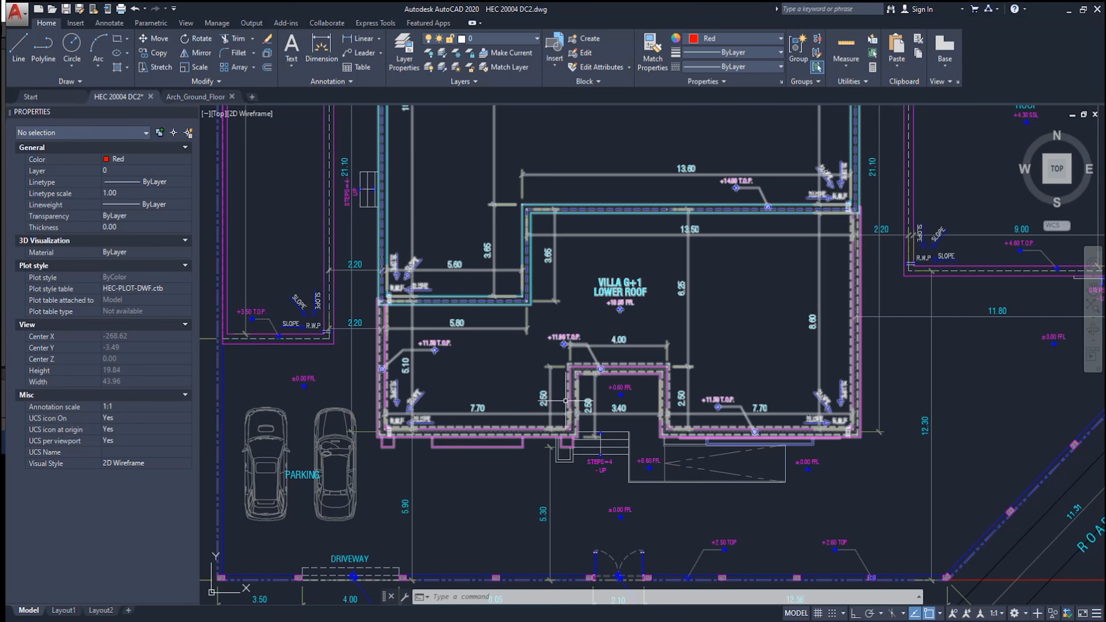
scroll(485, 213, up, 5)
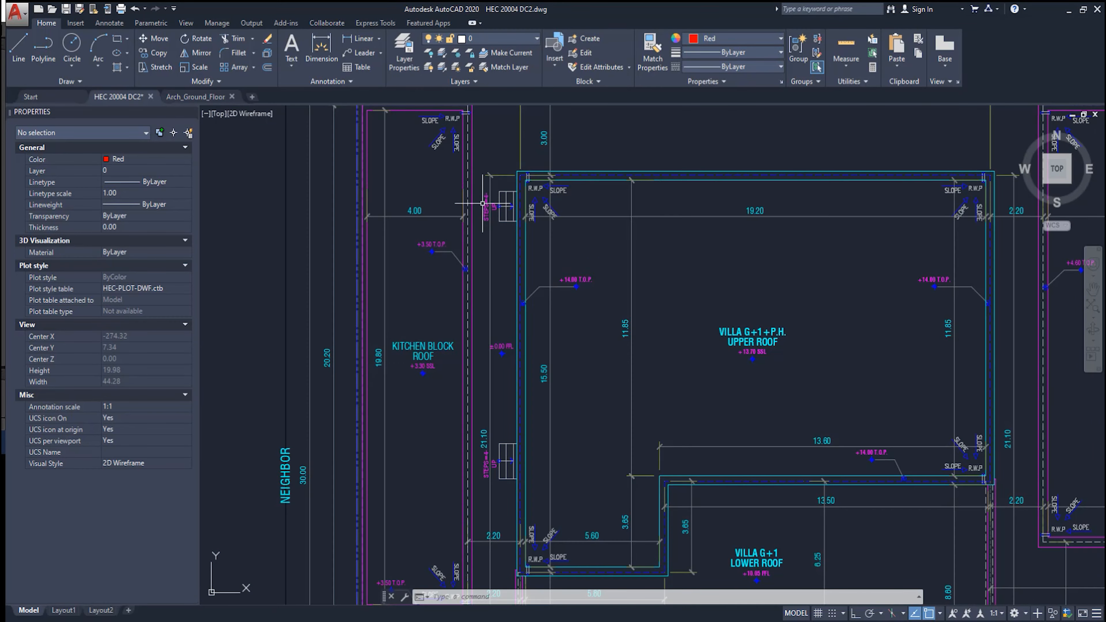
scroll(440, 294, down, 1)
scroll(790, 418, down, 2)
middle_drag(602, 412, 608, 393)
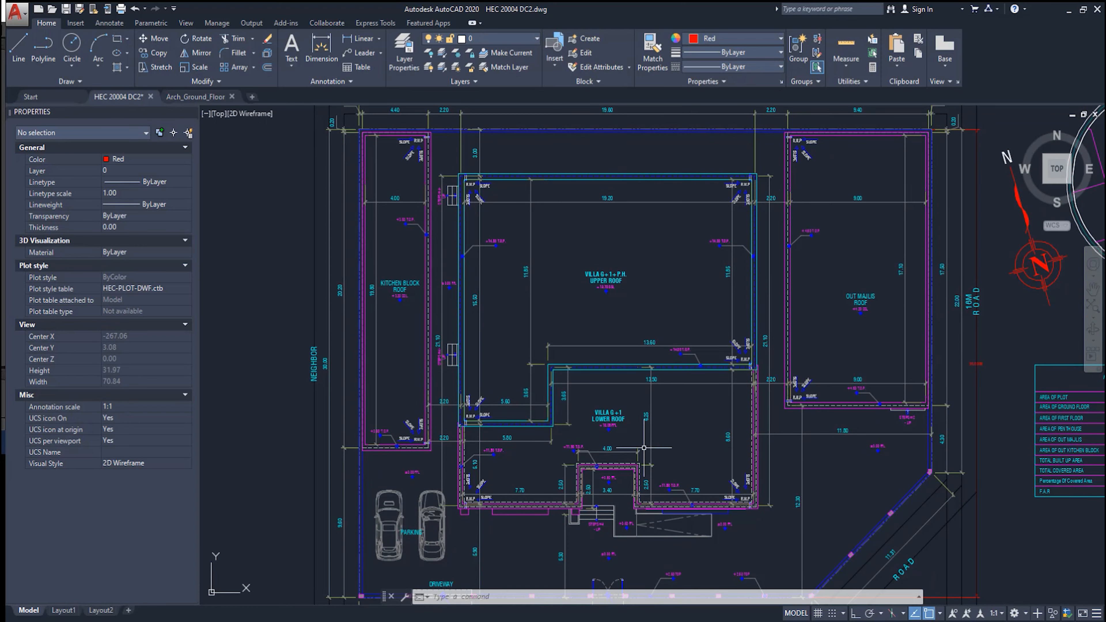
scroll(588, 425, down, 2)
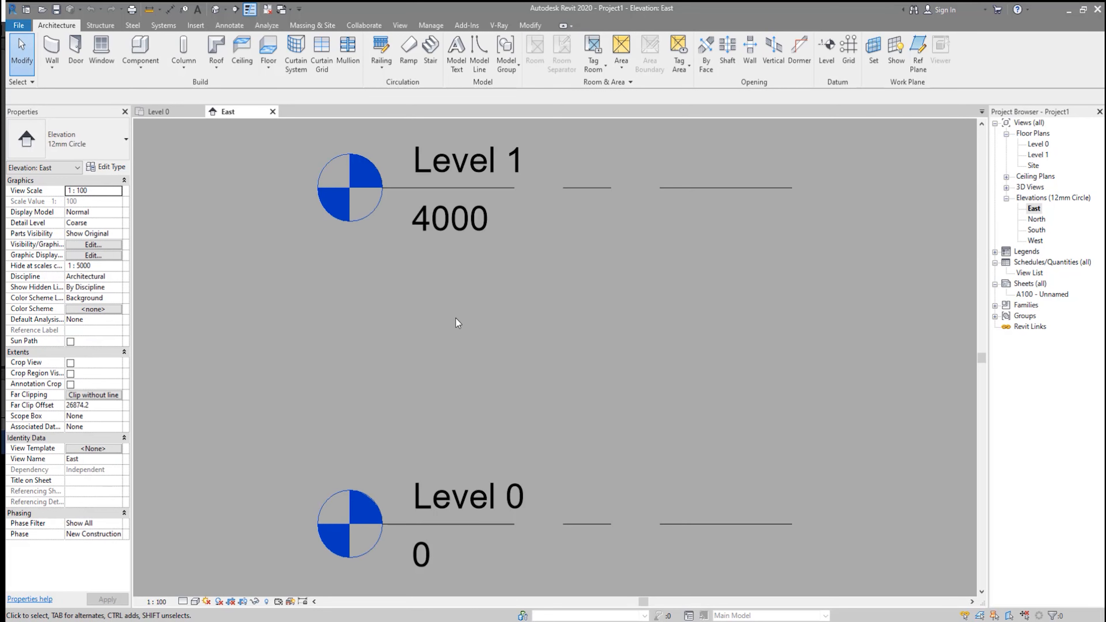
scroll(433, 345, down, 5)
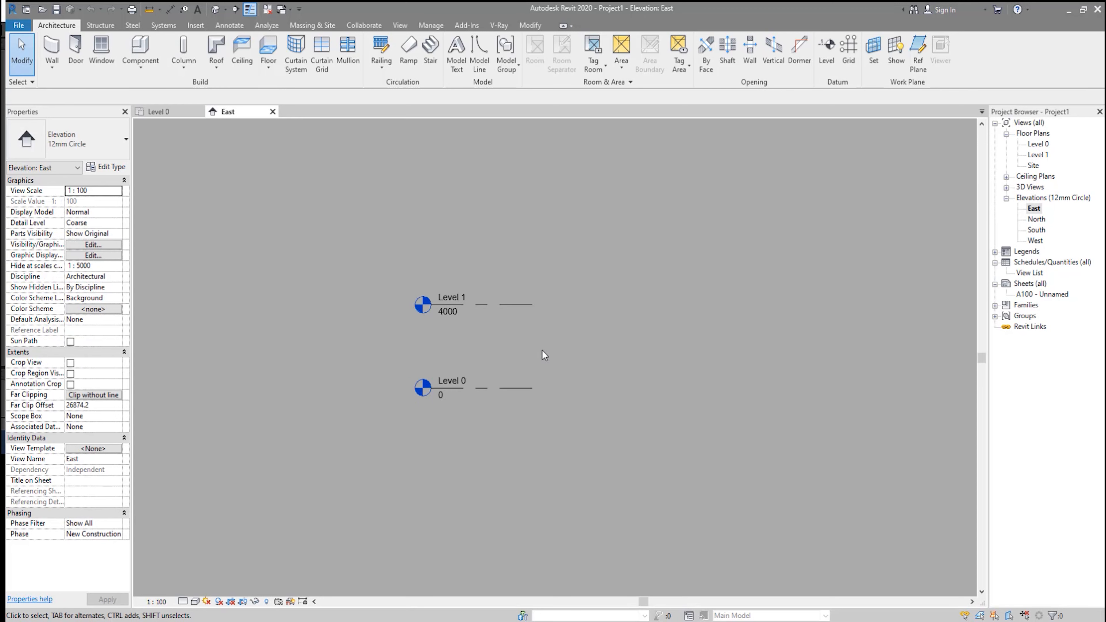
middle_drag(542, 350, 477, 379)
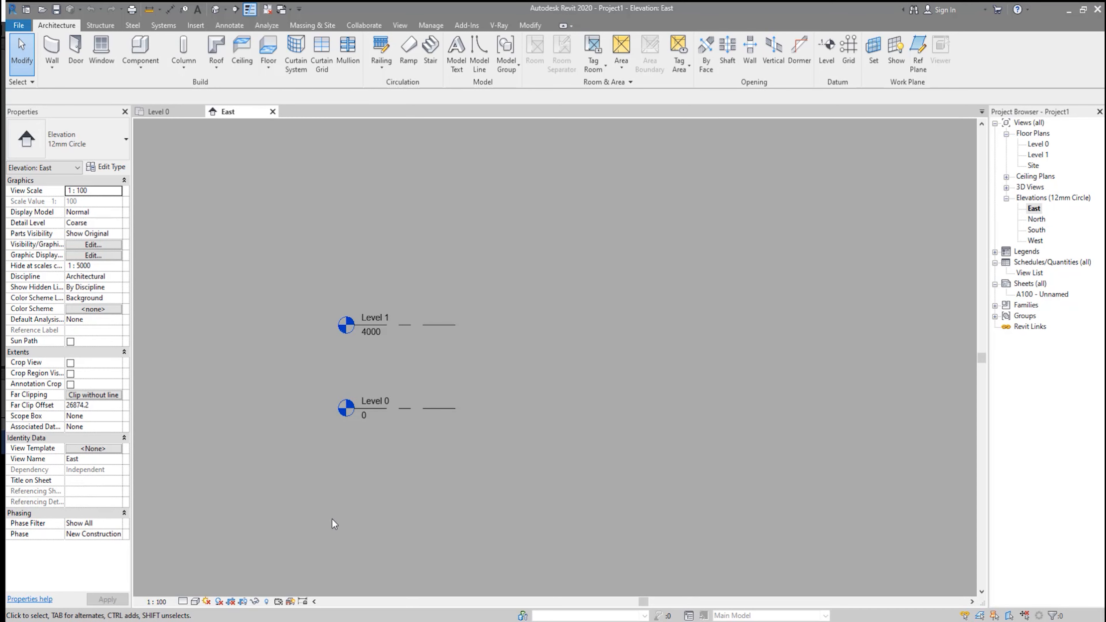
scroll(371, 414, up, 3)
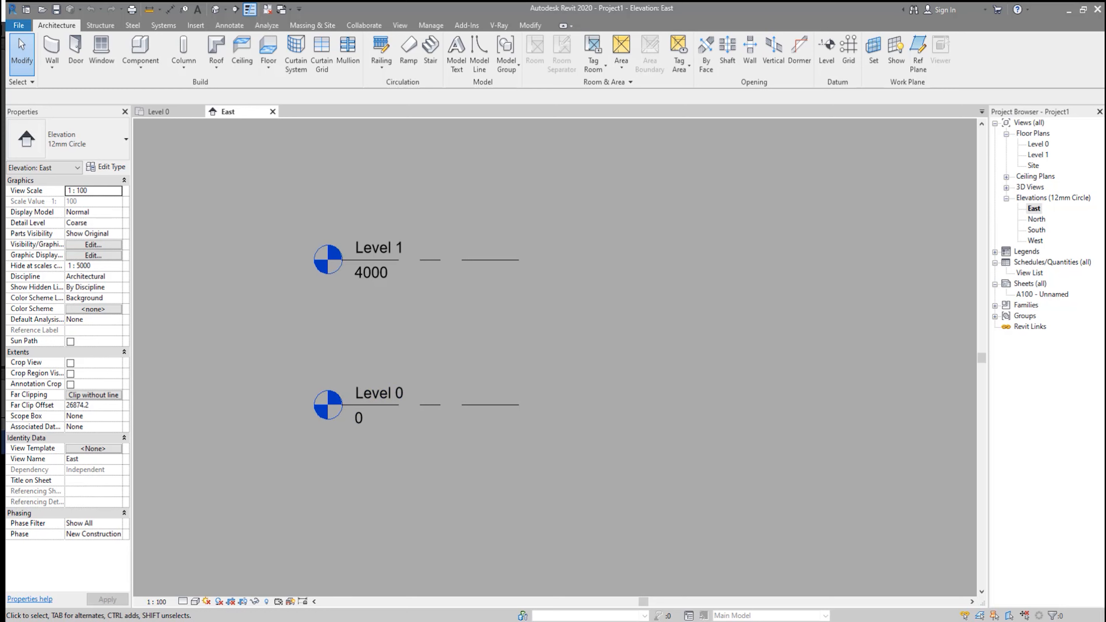
- Switch to the HEC 20004 DC2 drawing in AutoCAD and examine the level heights beside the front elevation
mouse_move(229, 613)
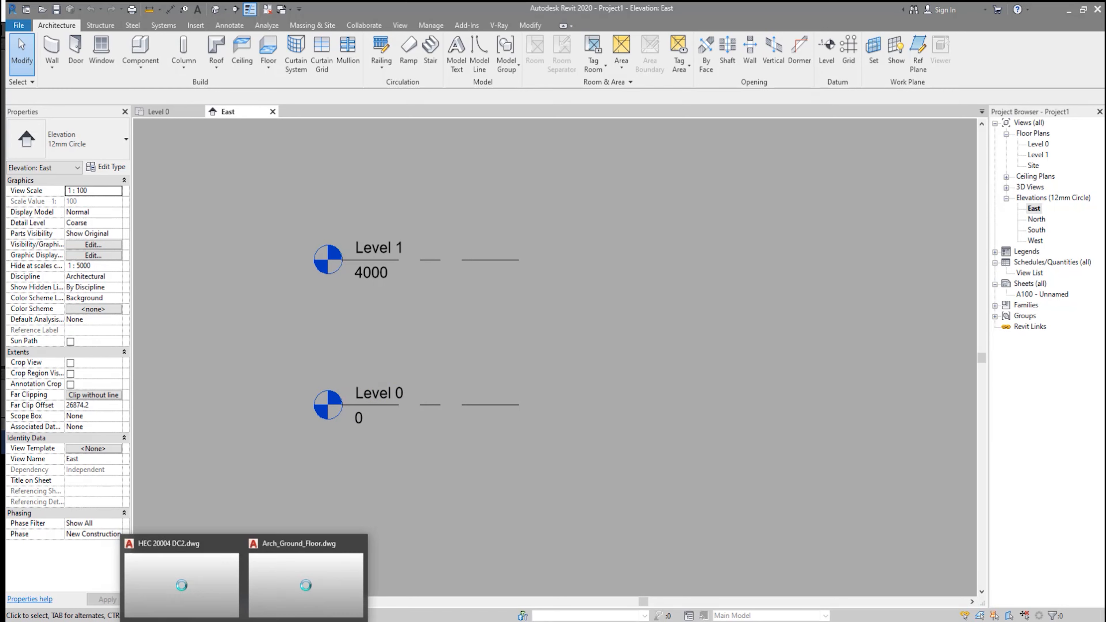
click(211, 582)
scroll(686, 428, down, 7)
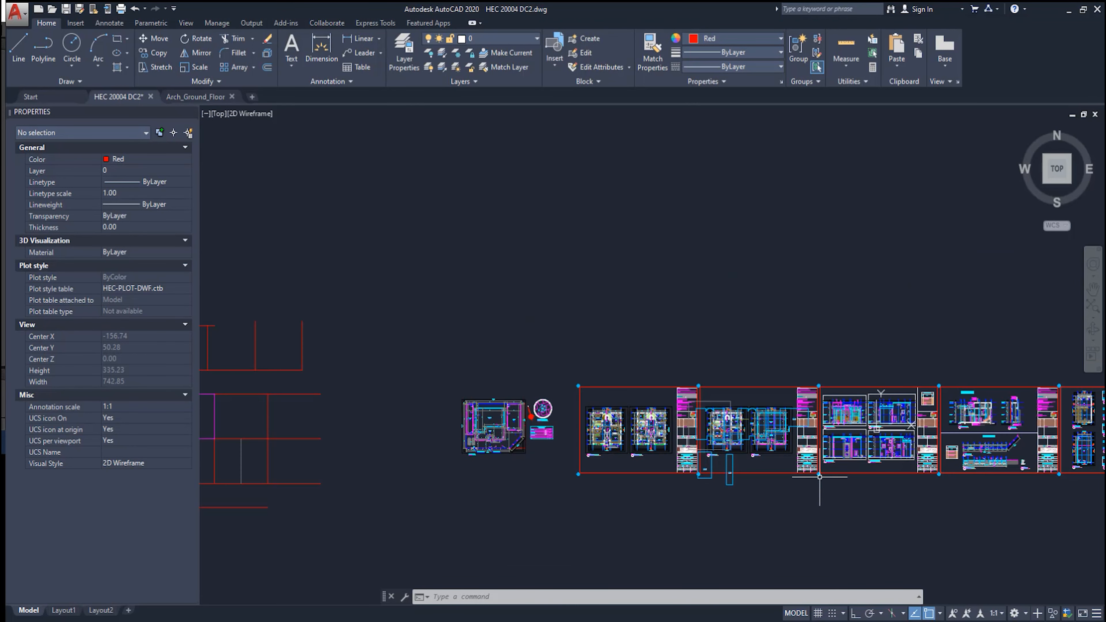
scroll(872, 425, up, 8)
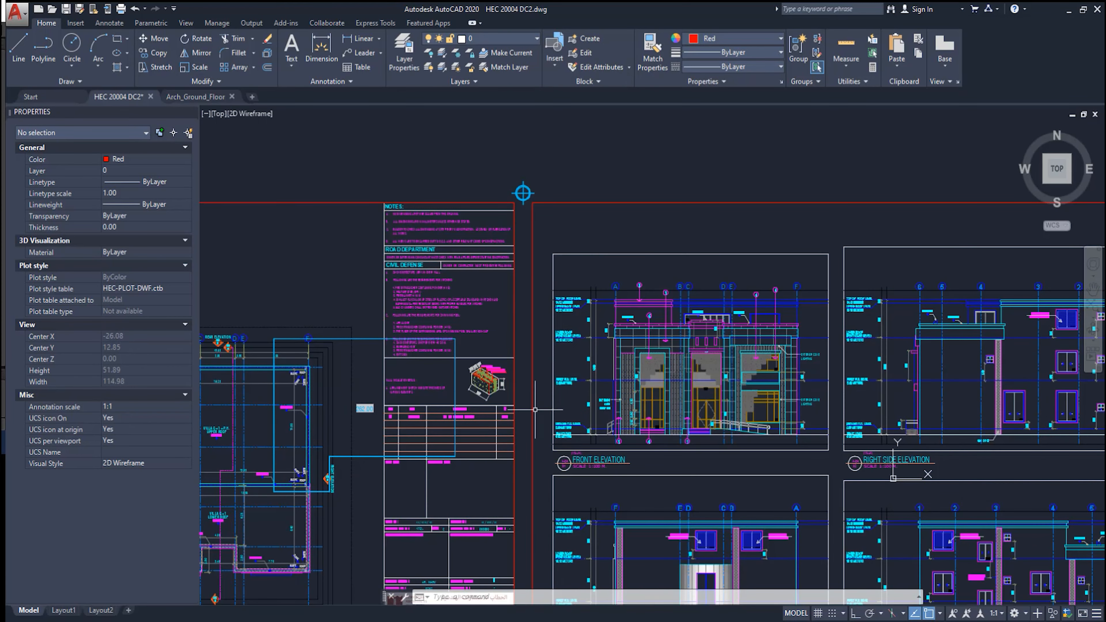
scroll(597, 412, up, 6)
scroll(477, 524, up, 4)
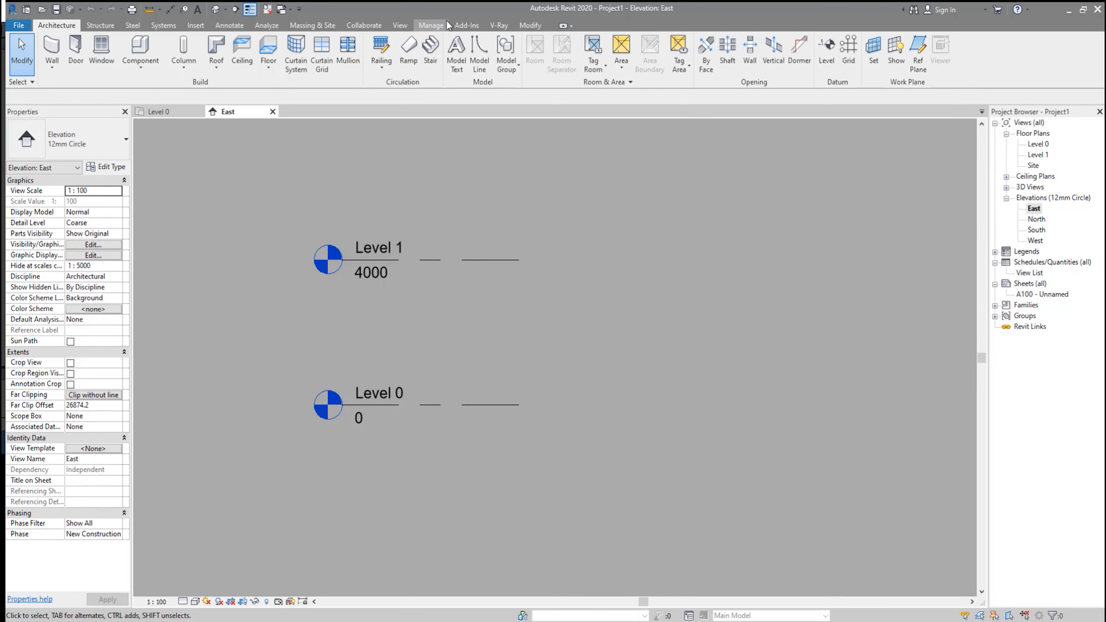
- Switch to Revit and set the project's length units to meters
click(432, 24)
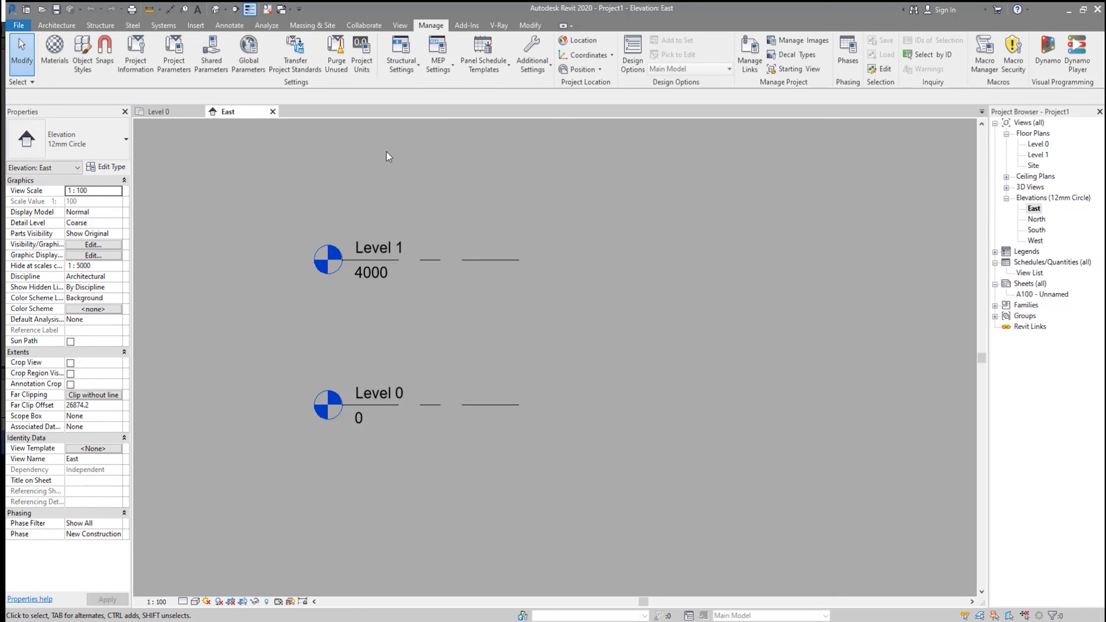
click(363, 72)
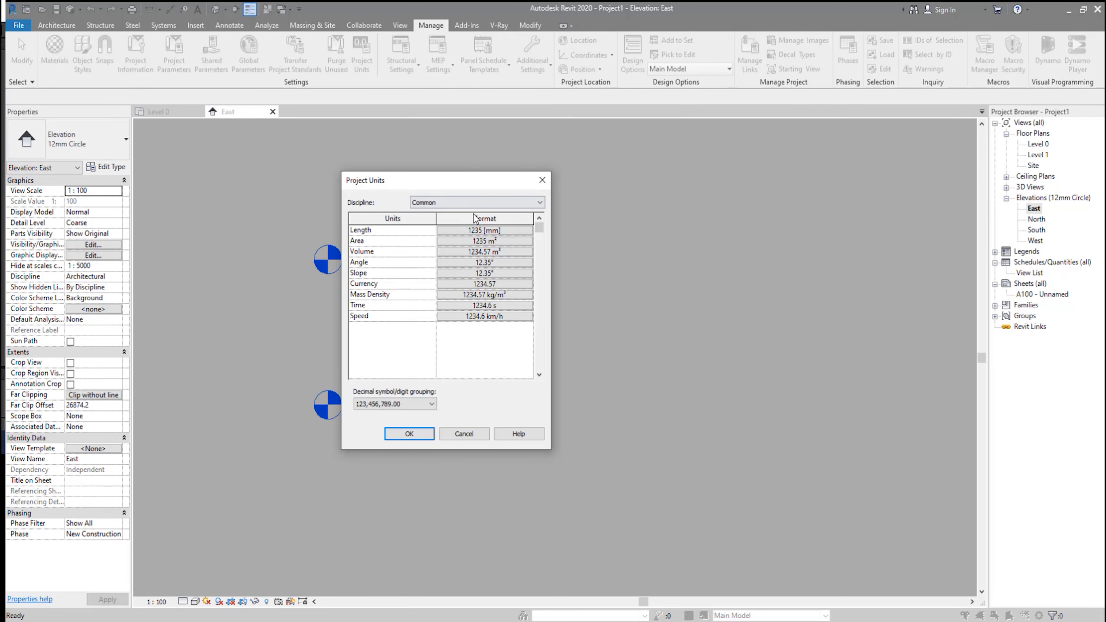
click(511, 231)
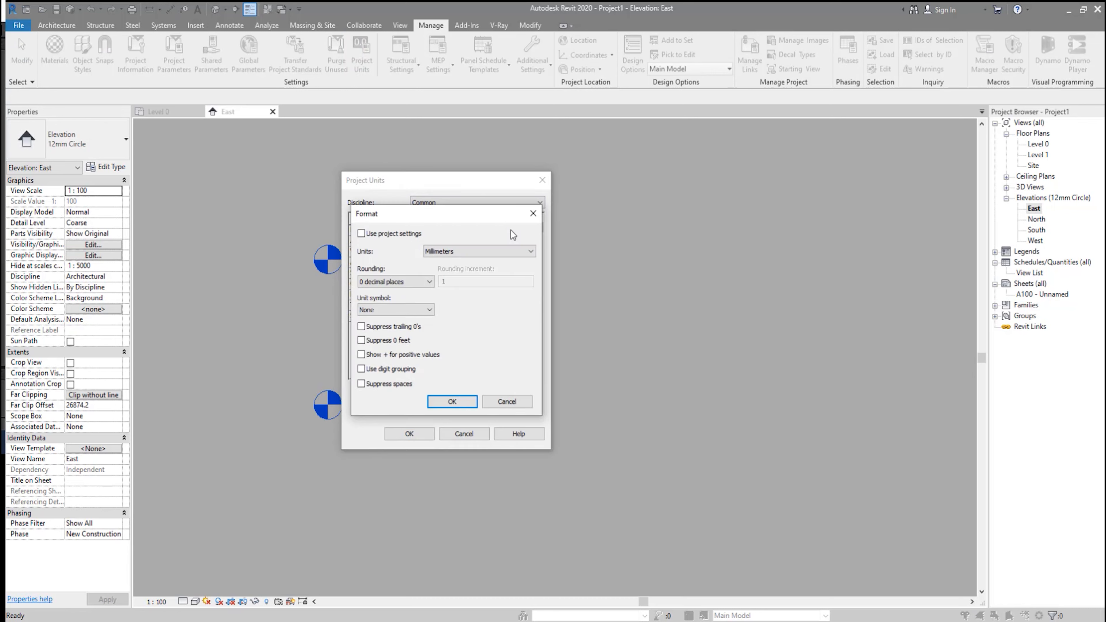
click(468, 255)
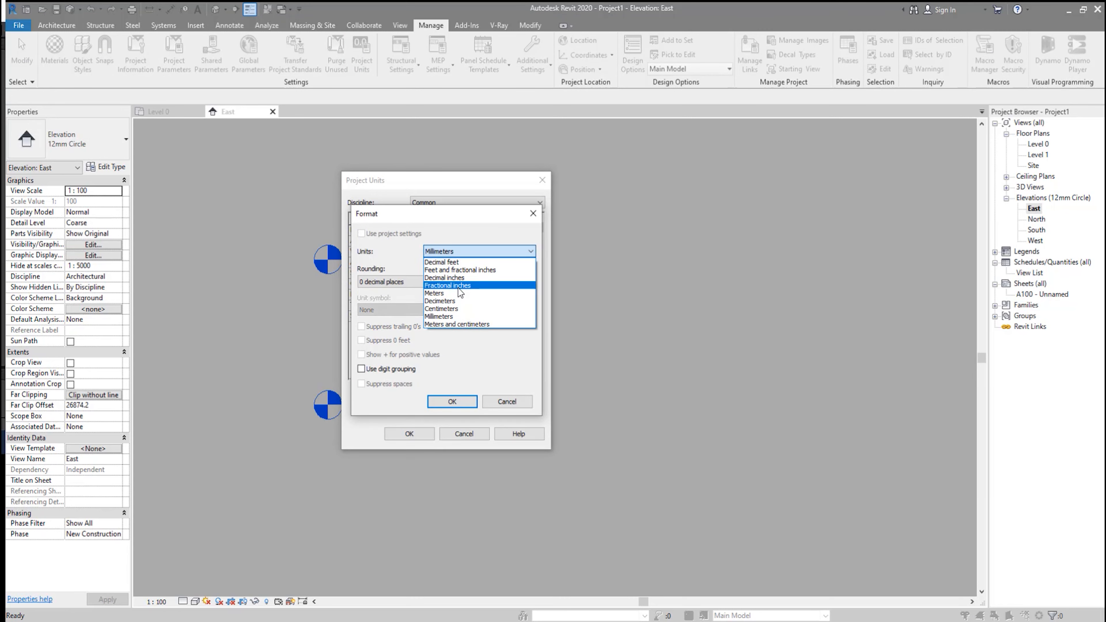
click(458, 292)
click(453, 402)
click(409, 434)
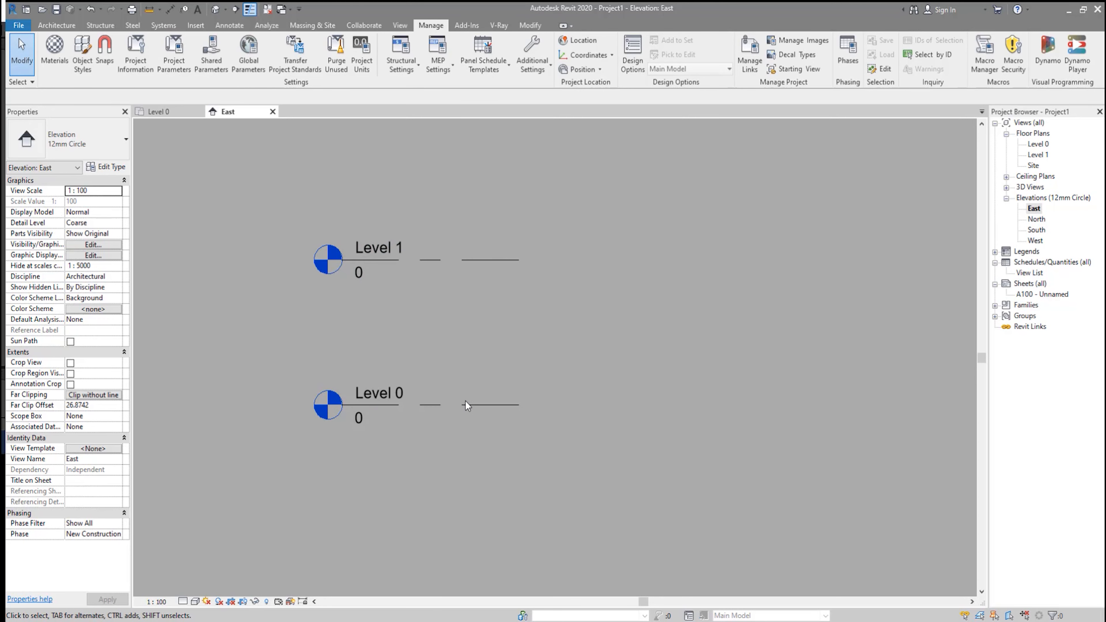
- Rename Level 0 to "Level 0 Street Level" and rename the corresponding views as well
scroll(466, 403, down, 2)
click(426, 403)
scroll(426, 403, up, 3)
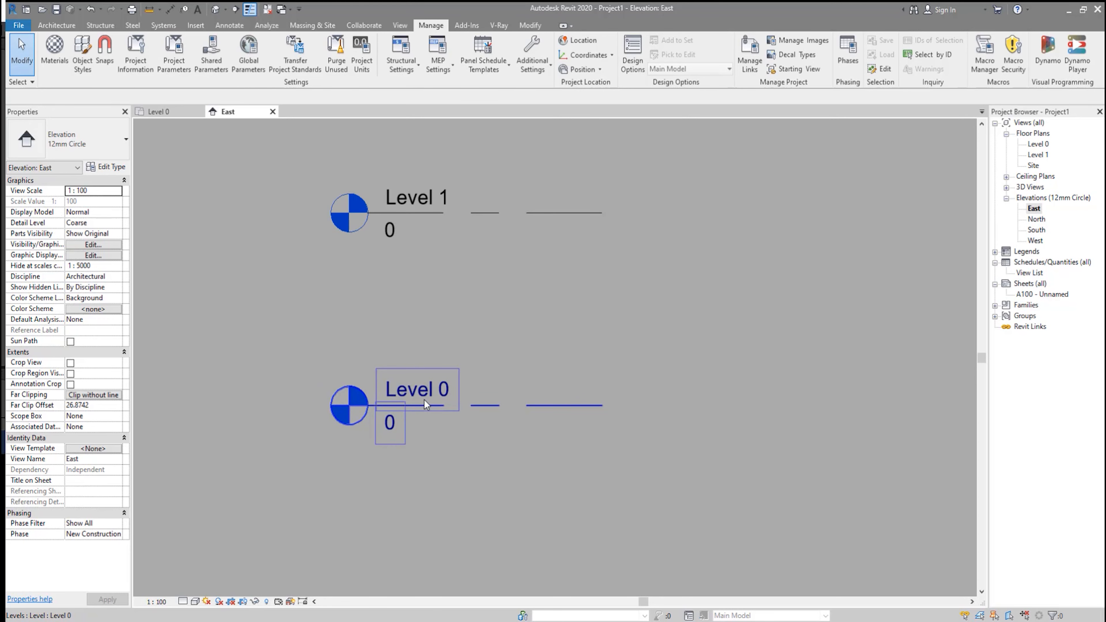
scroll(425, 402, up, 1)
double_click(417, 389)
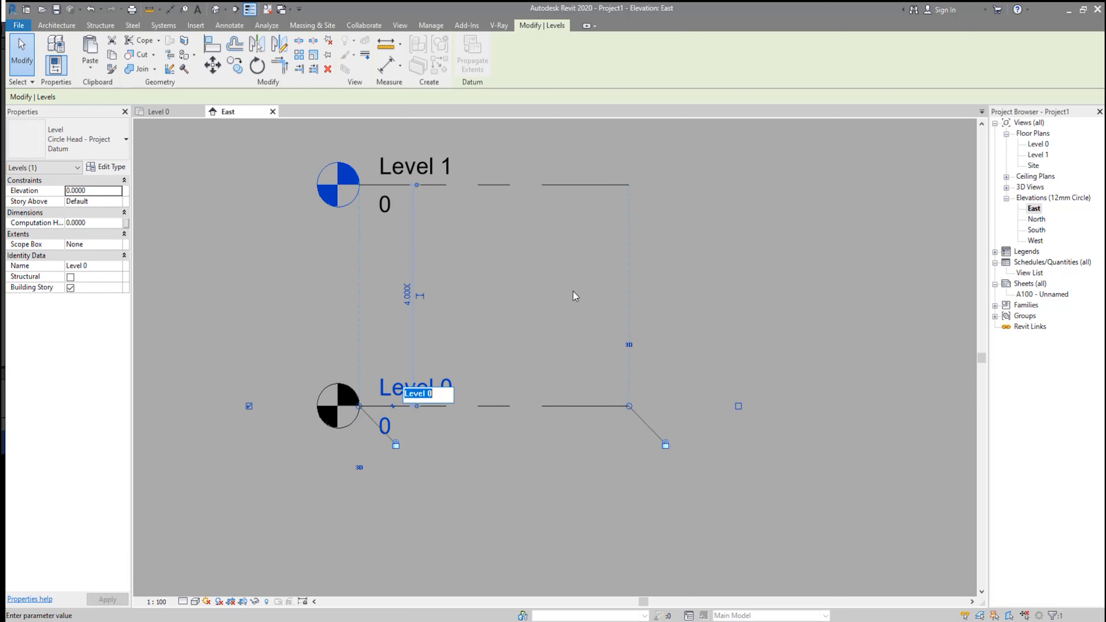
key(End)
text(Street Level)
key(Return)
click(597, 319)
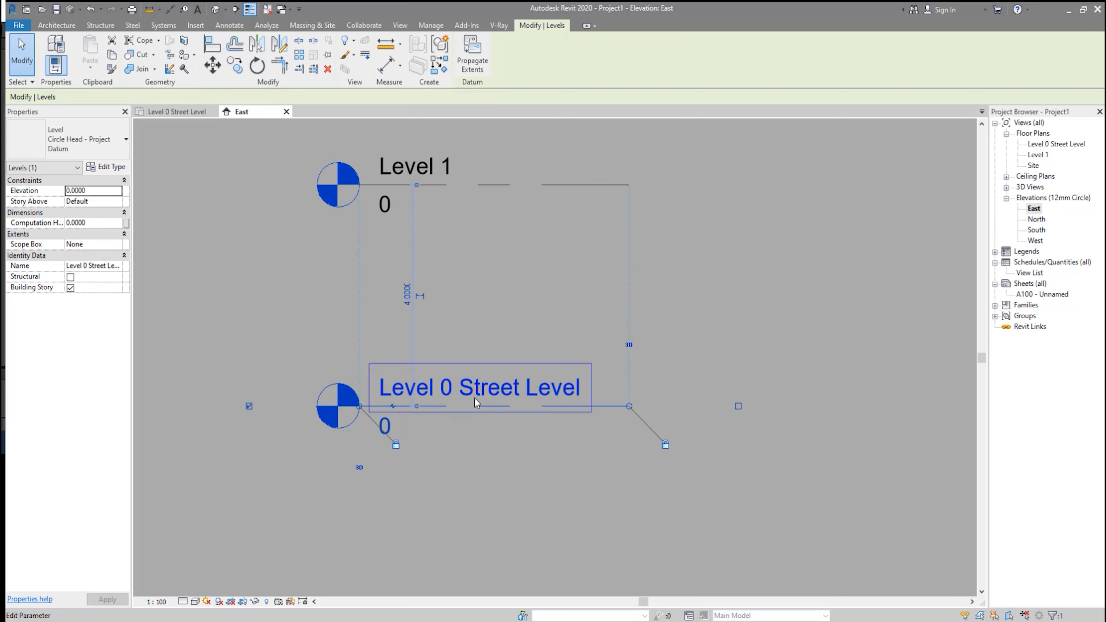
- Add parentheses so the name reads "Level 0 (Street Level)", renaming the corresponding views and suppressing that confirmation in future
click(473, 388)
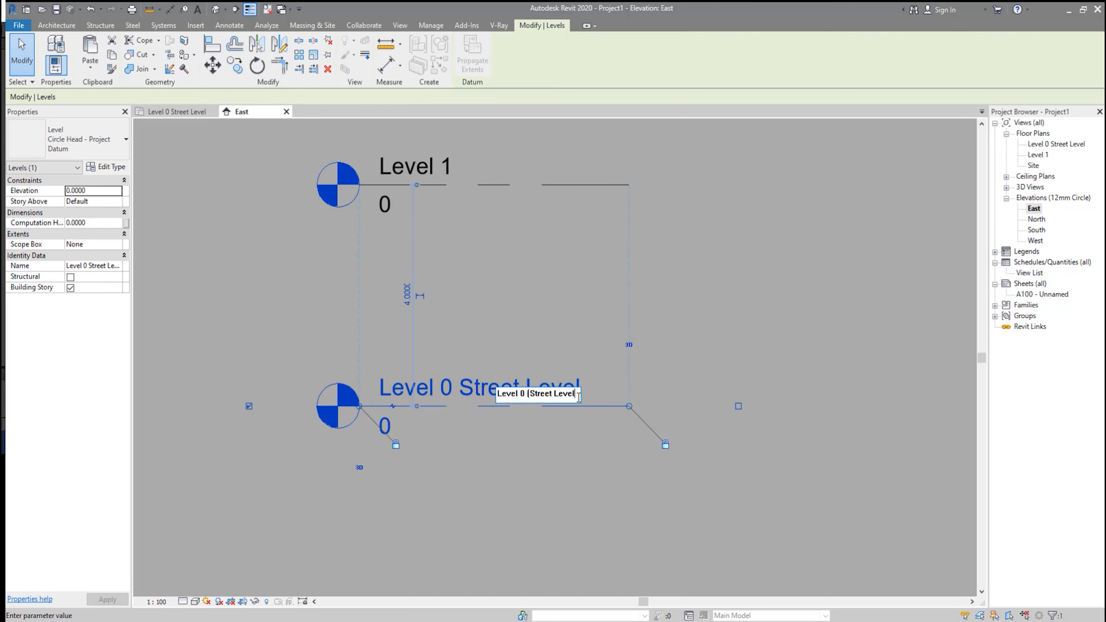
key(Return)
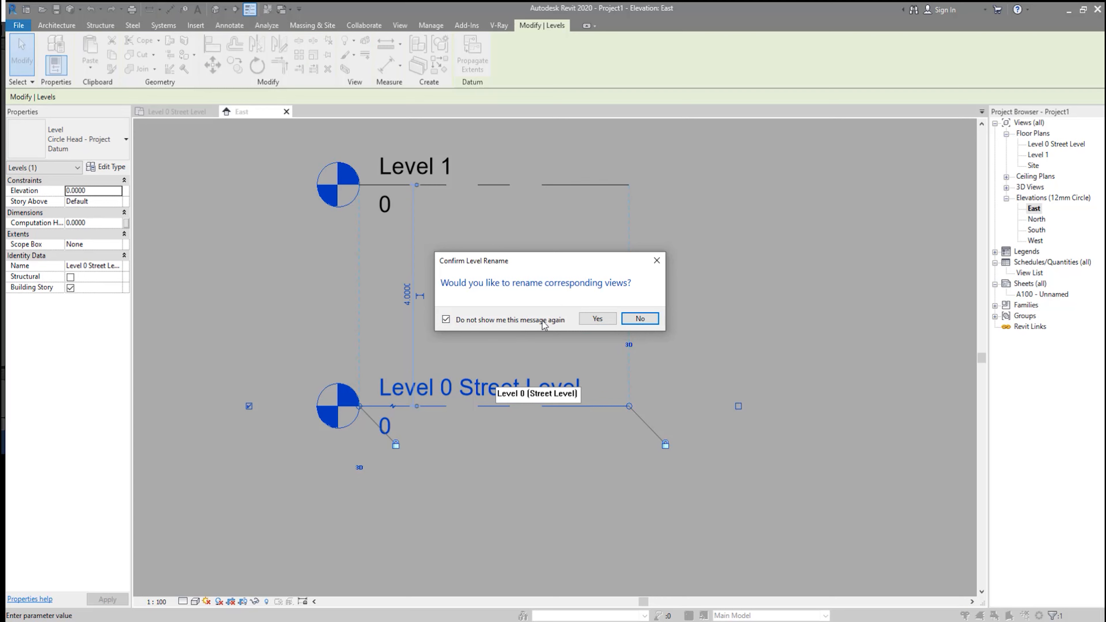
click(597, 319)
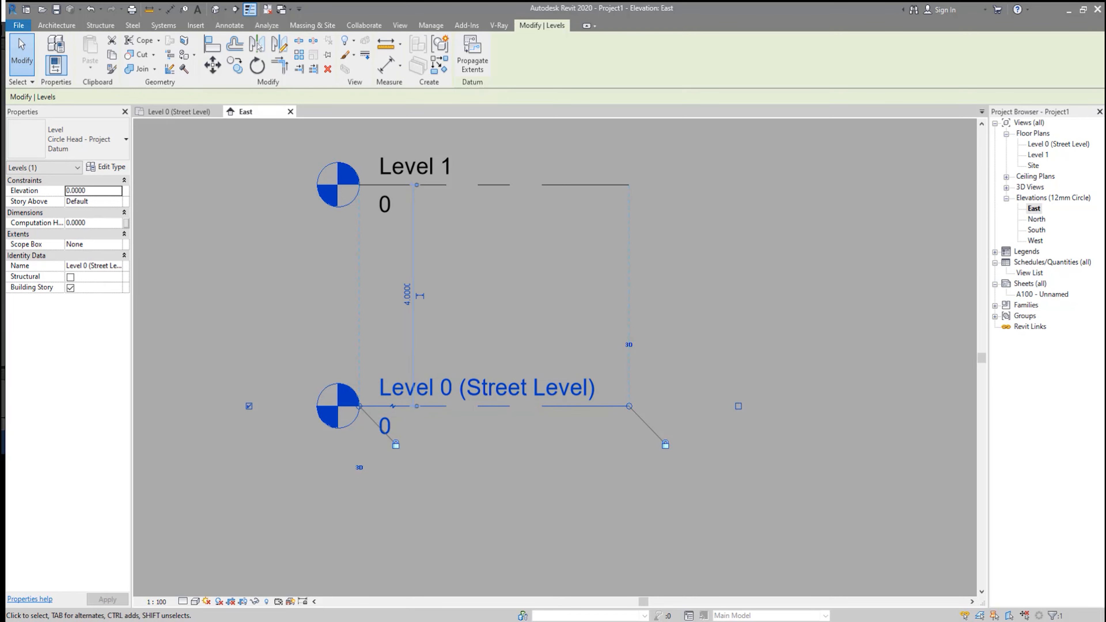
- Switch to the HEC 20004 DC2 drawing in AutoCAD and check the ground floor level on the front elevation
click(209, 577)
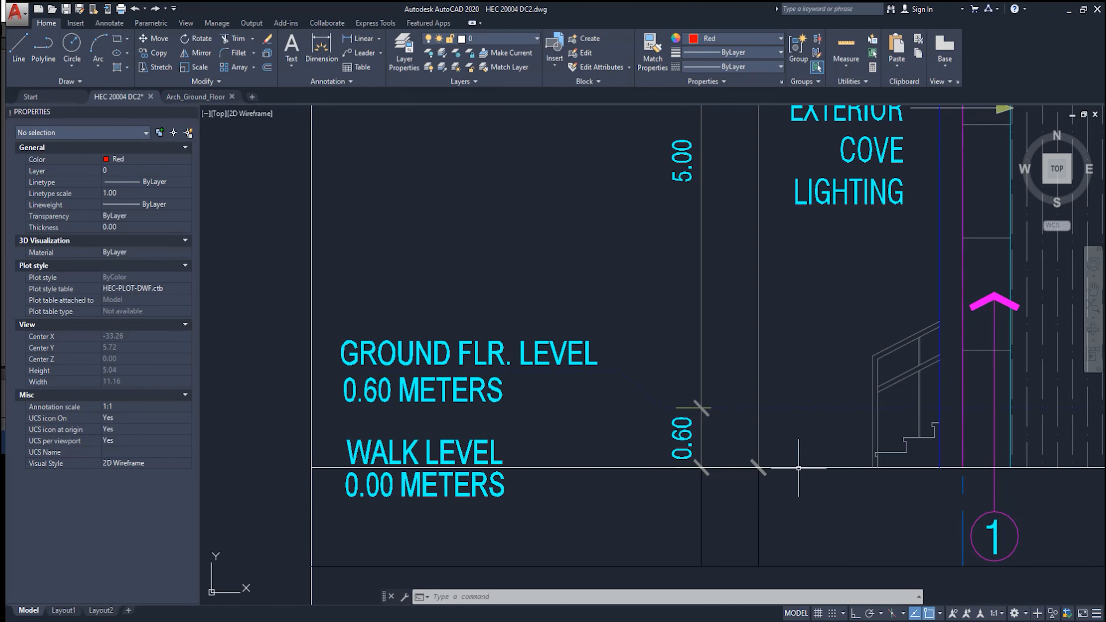
scroll(518, 255, down, 3)
mouse_move(568, 185)
middle_down()
mouse_move(568, 259)
mouse_move(514, 363)
middle_up()
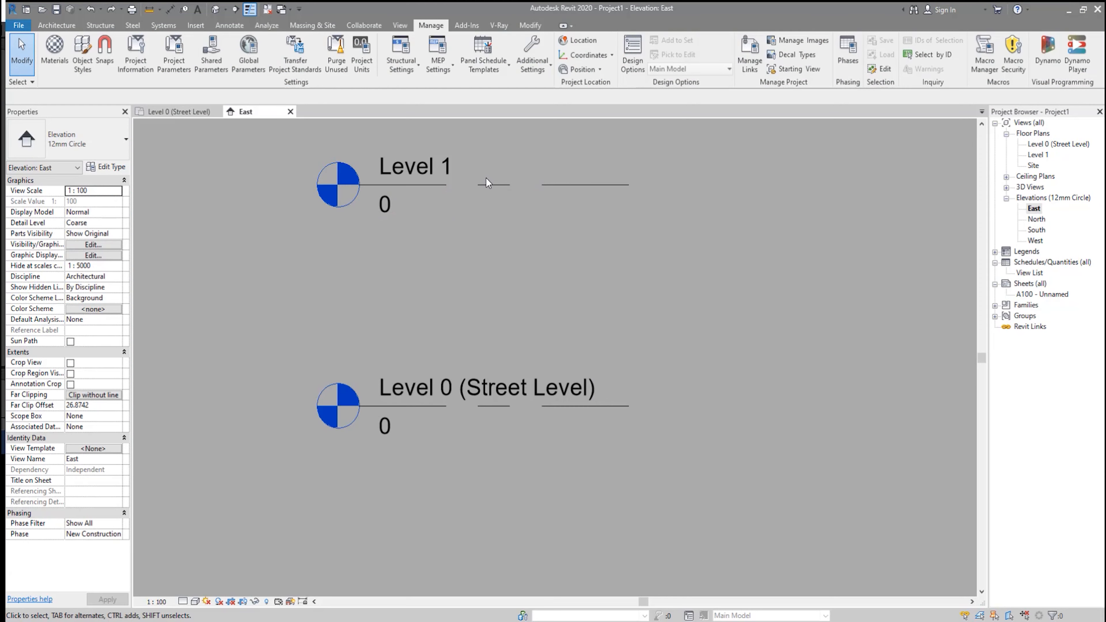
- Back in Revit, set the distance from Level 0 (Street Level) to Level 1 to 0.6 m
click(487, 184)
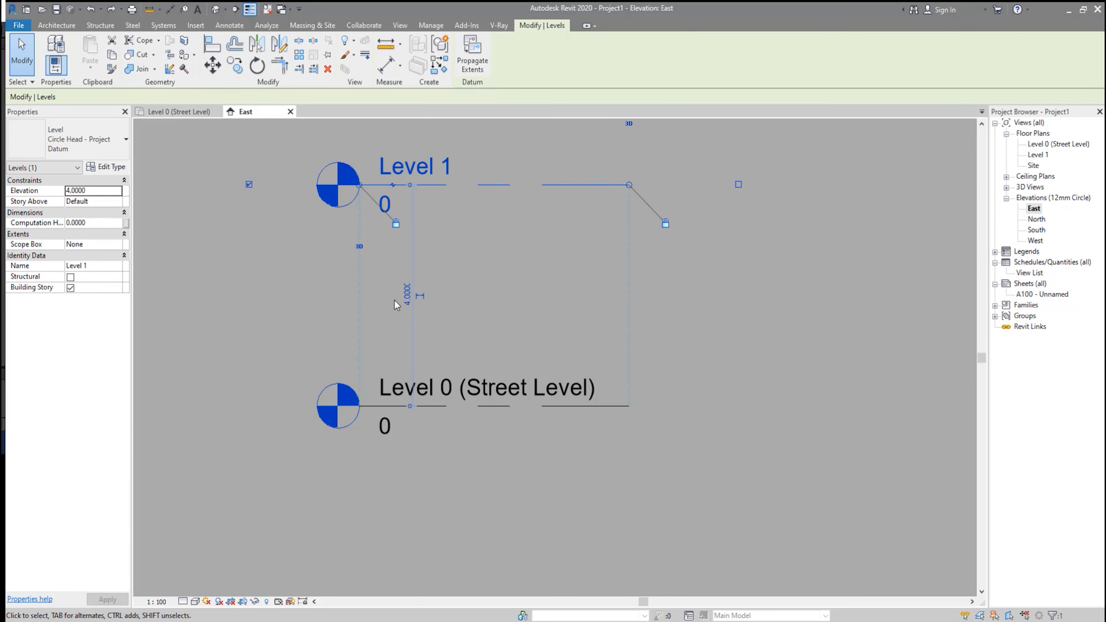
click(407, 295)
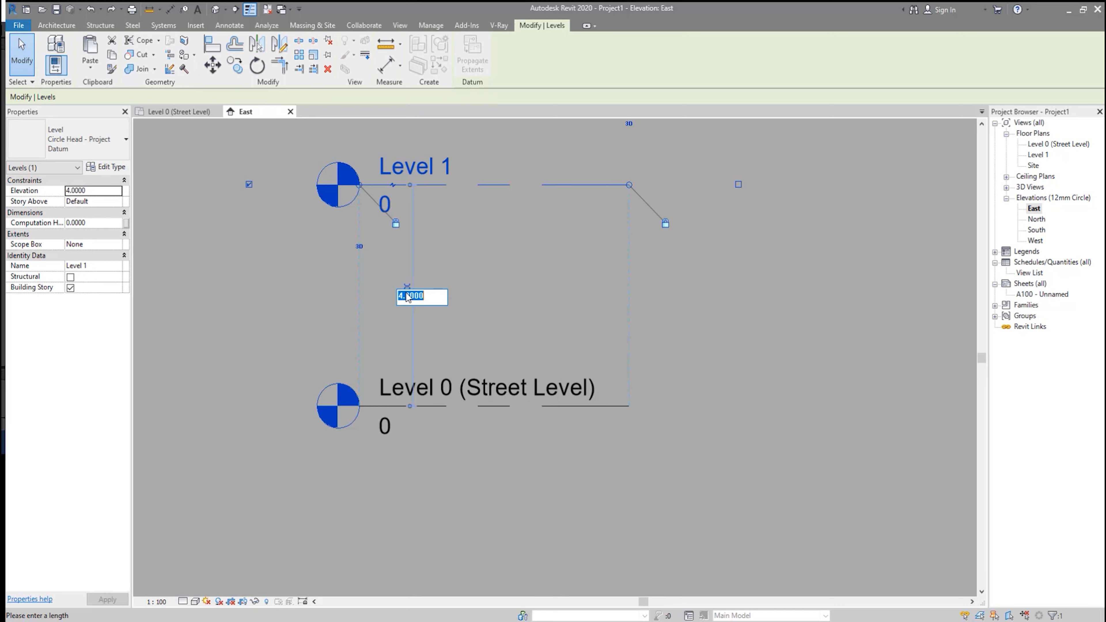
text(.6)
key(Return)
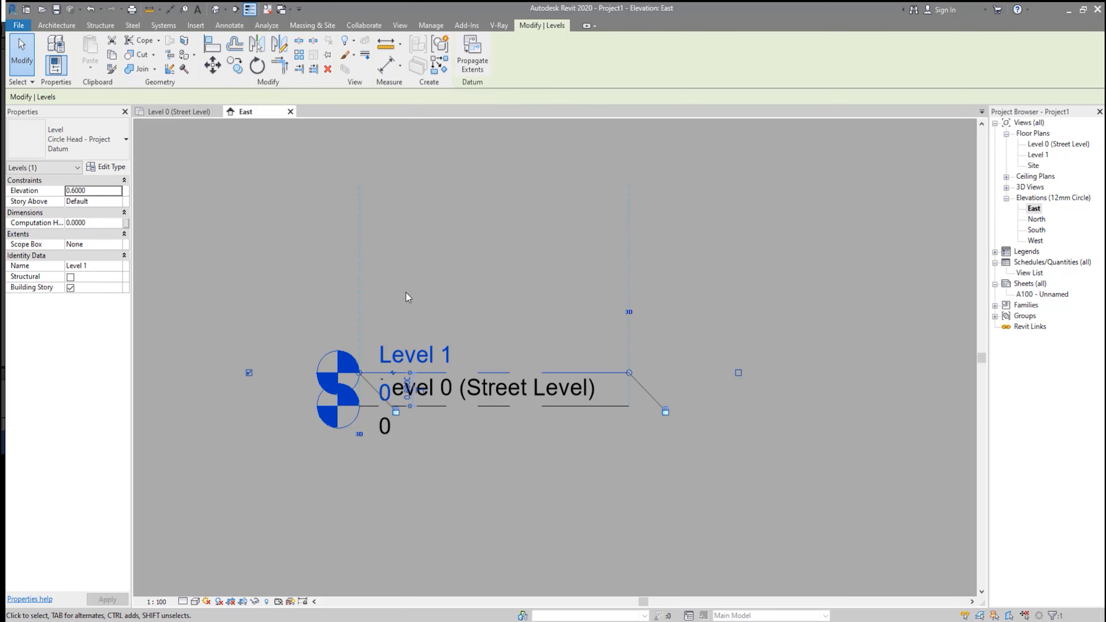
click(459, 297)
- Add an elbow to the Level 1 line and raise its head clear of the street level label
scroll(460, 374, up, 2)
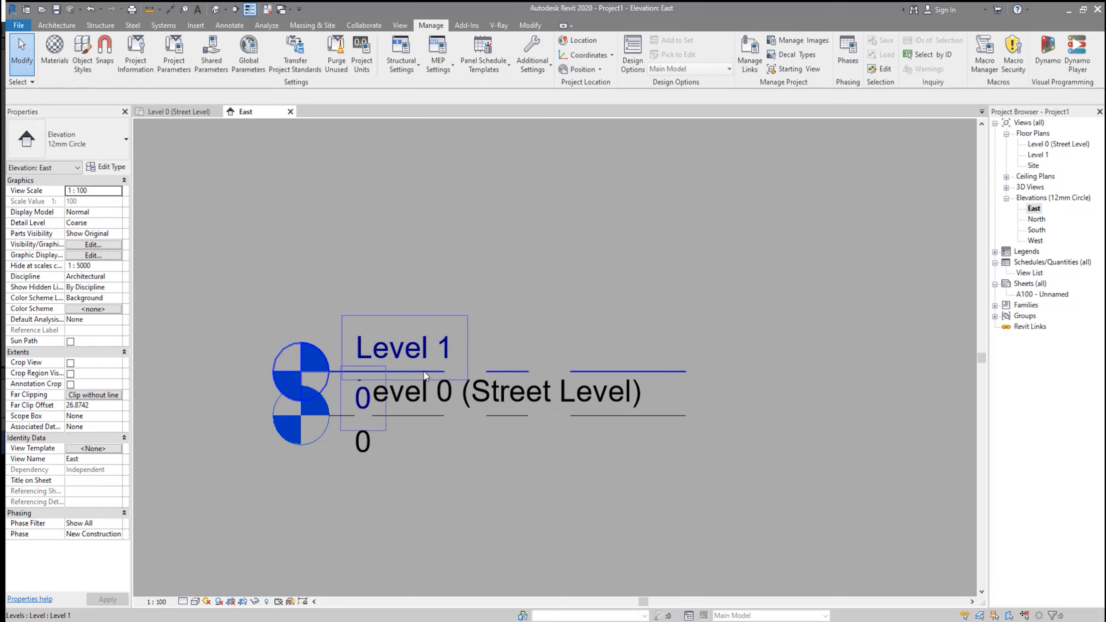
click(414, 369)
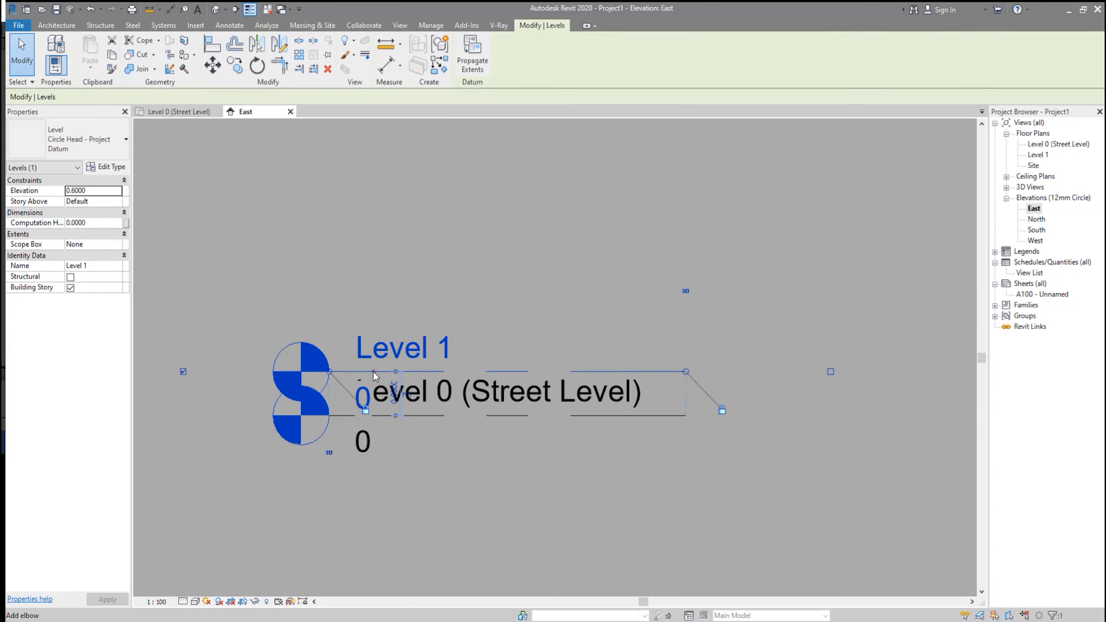
drag(374, 372, 381, 310)
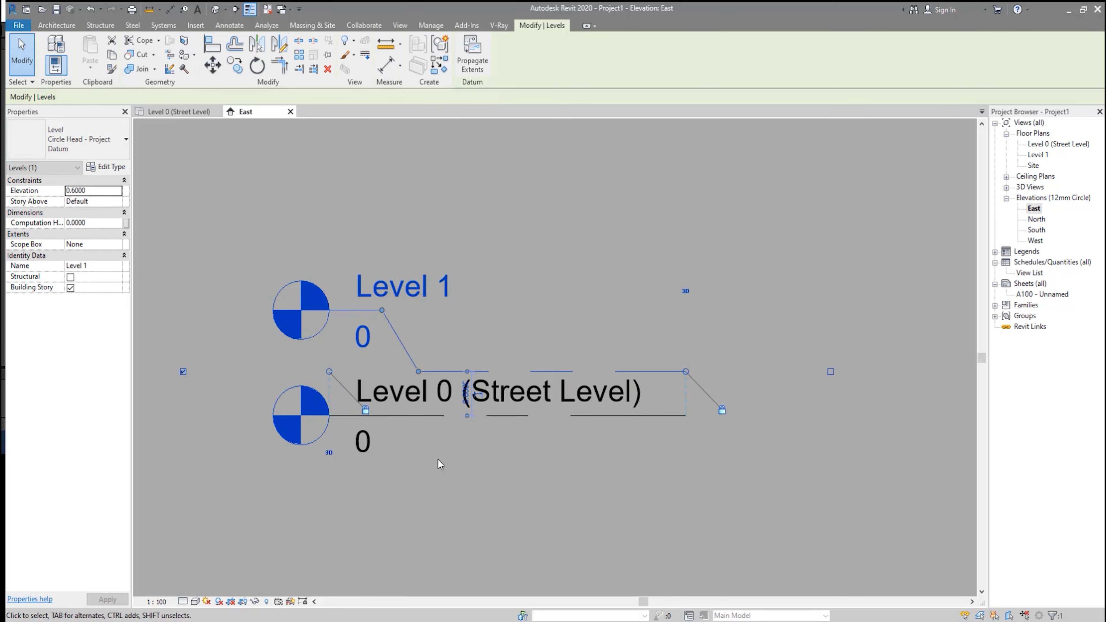
click(447, 470)
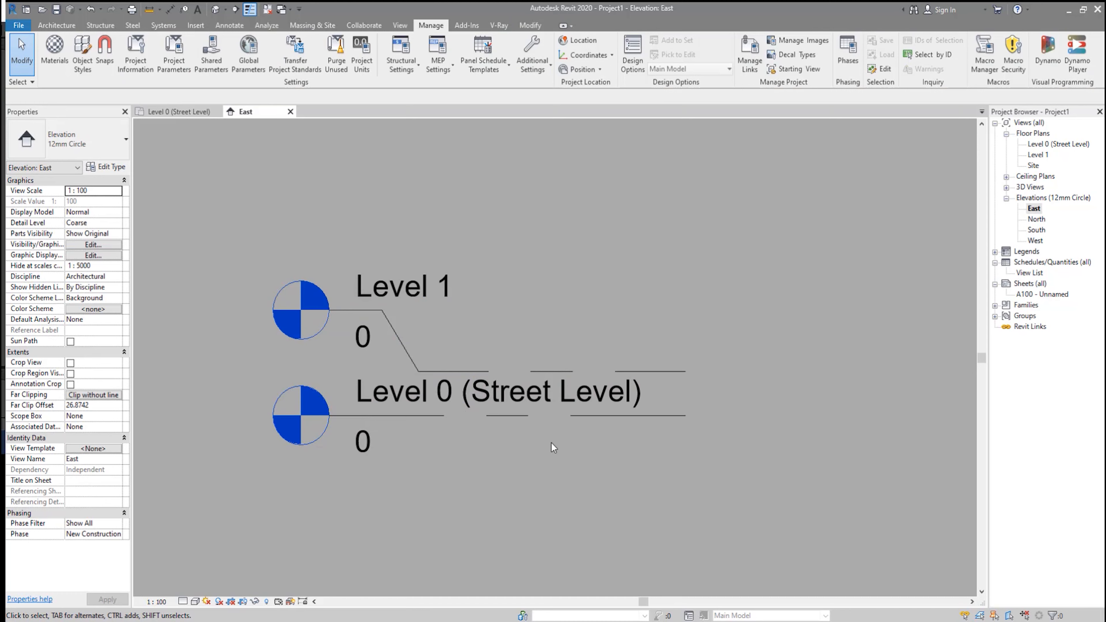
- Rename Level 1 to "Level 1 (Ground Floor)"
click(433, 283)
click(433, 283)
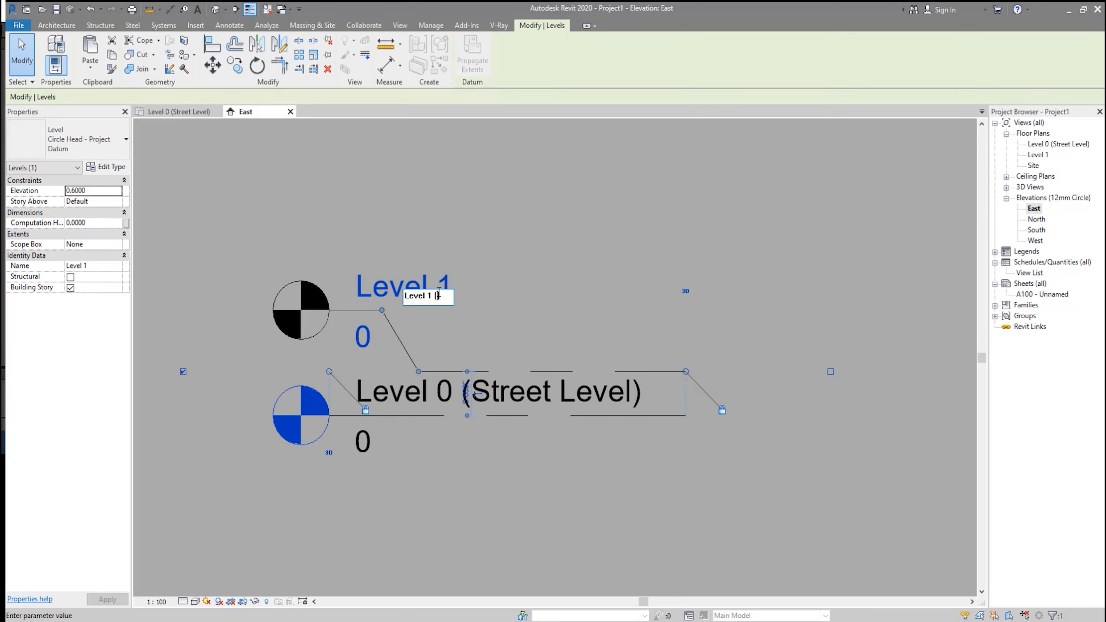
text((Ground Floor))
key(Return)
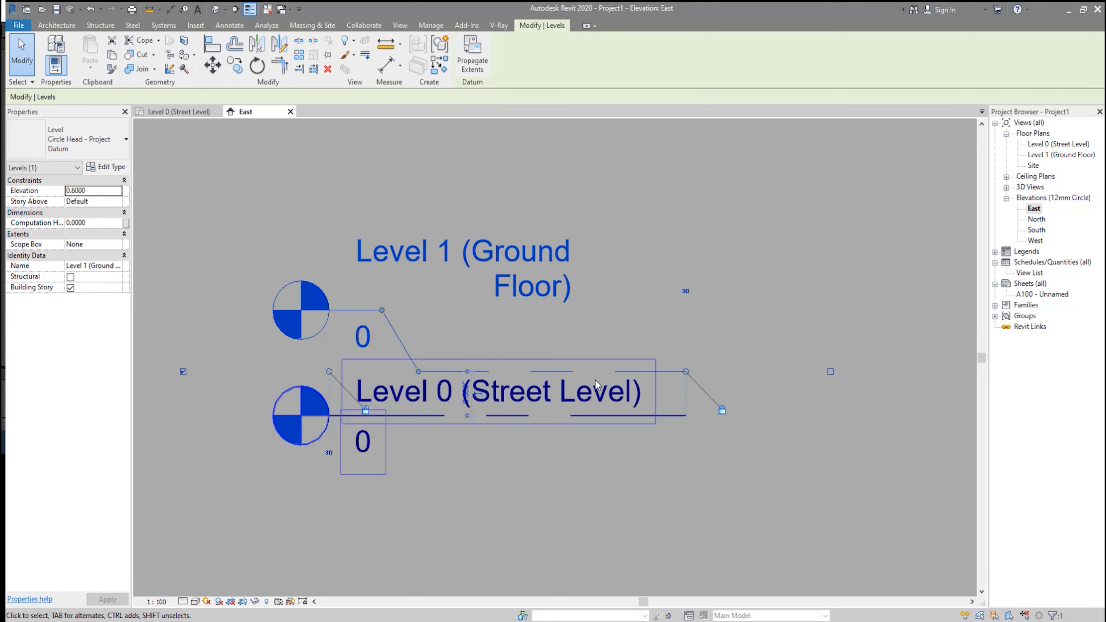
scroll(595, 381, down, 2)
click(601, 449)
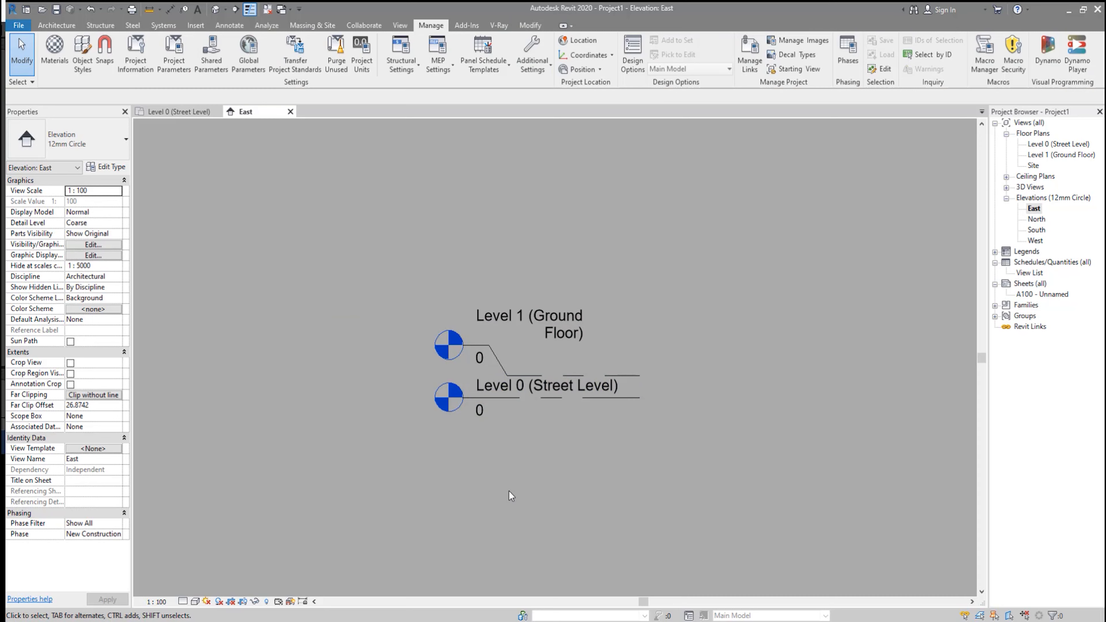
- Switch to the HEC 20004 DC2 drawing in AutoCAD and check the first floor and lower roof levels on the front elevation
mouse_move(244, 620)
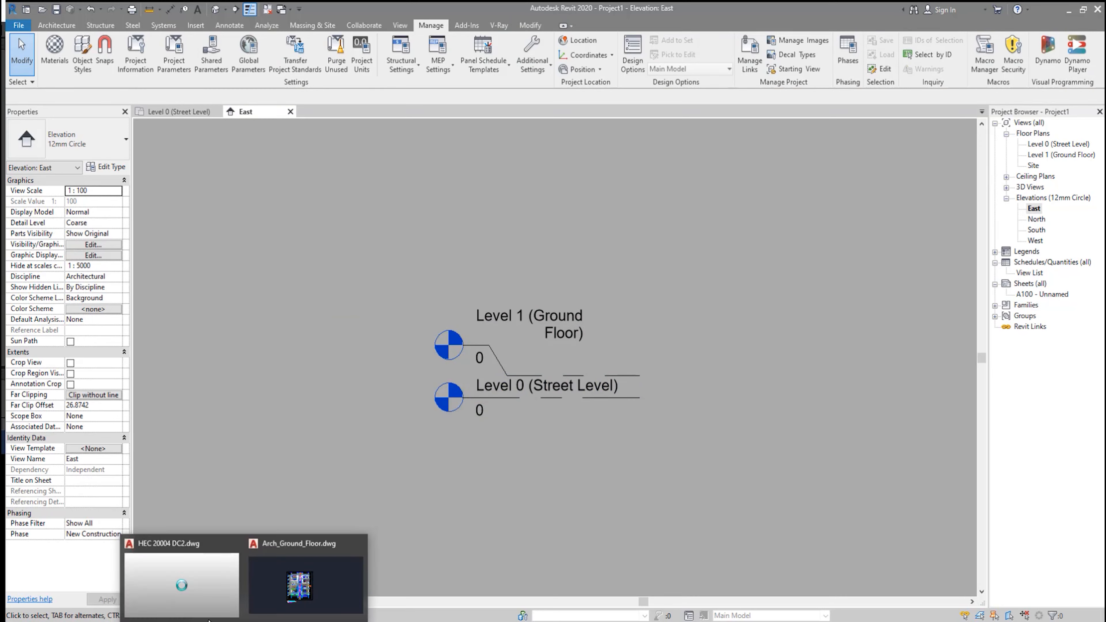
click(184, 605)
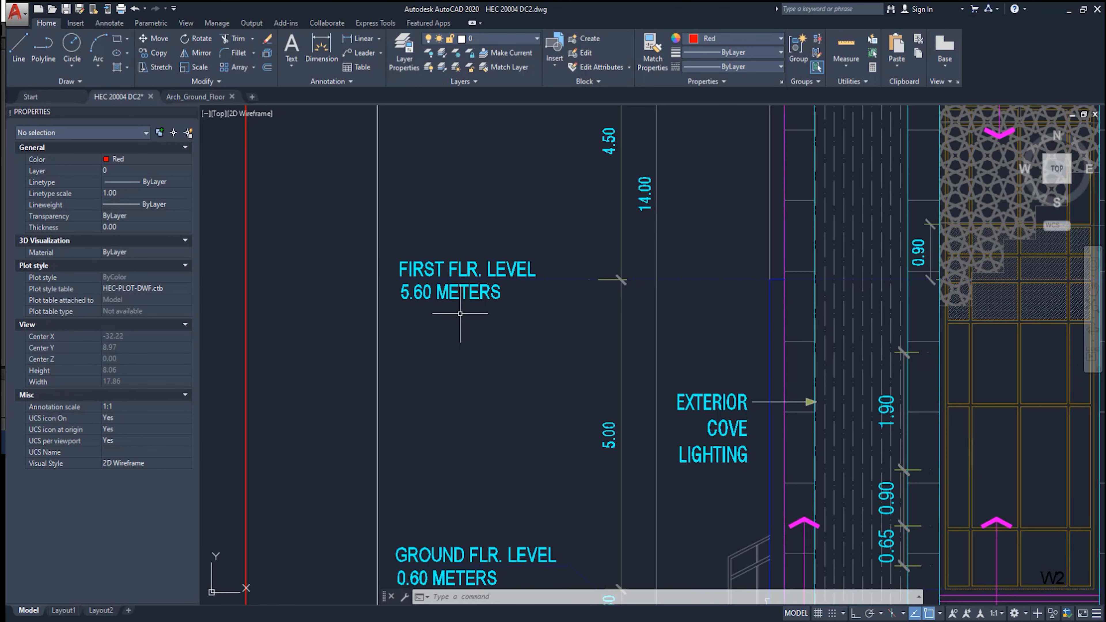
scroll(501, 283, down, 4)
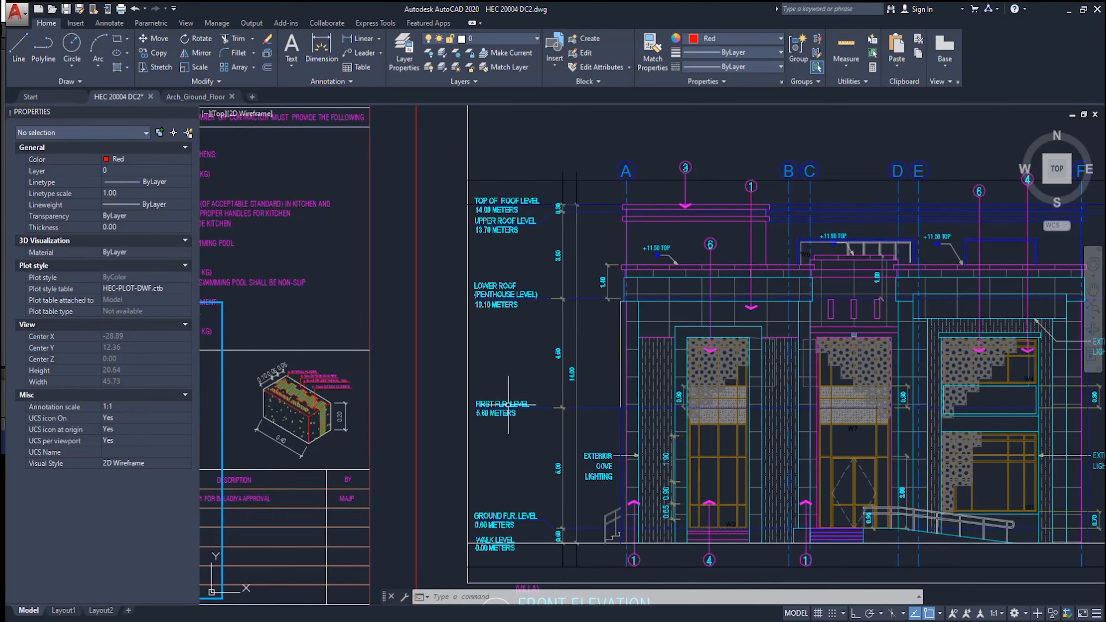
scroll(503, 418, up, 4)
middle_drag(610, 270, 585, 470)
middle_drag(591, 262, 589, 188)
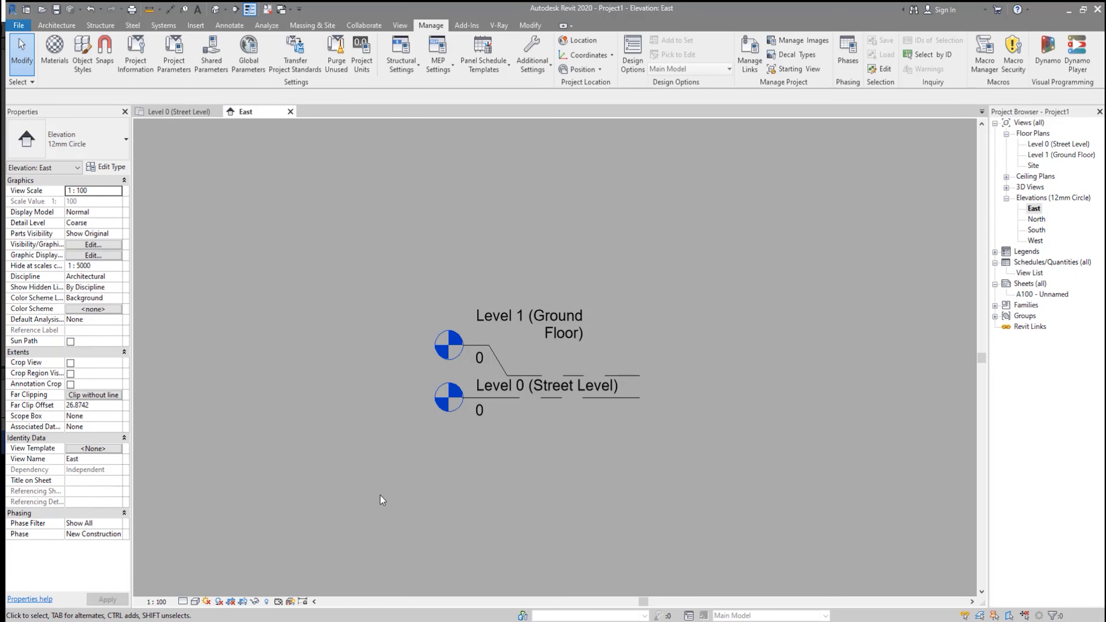
- Back in Revit, place a new level about 2.5 m above Level 1 (Ground Floor), aligned with the ends of the existing level lines
scroll(536, 386, up, 1)
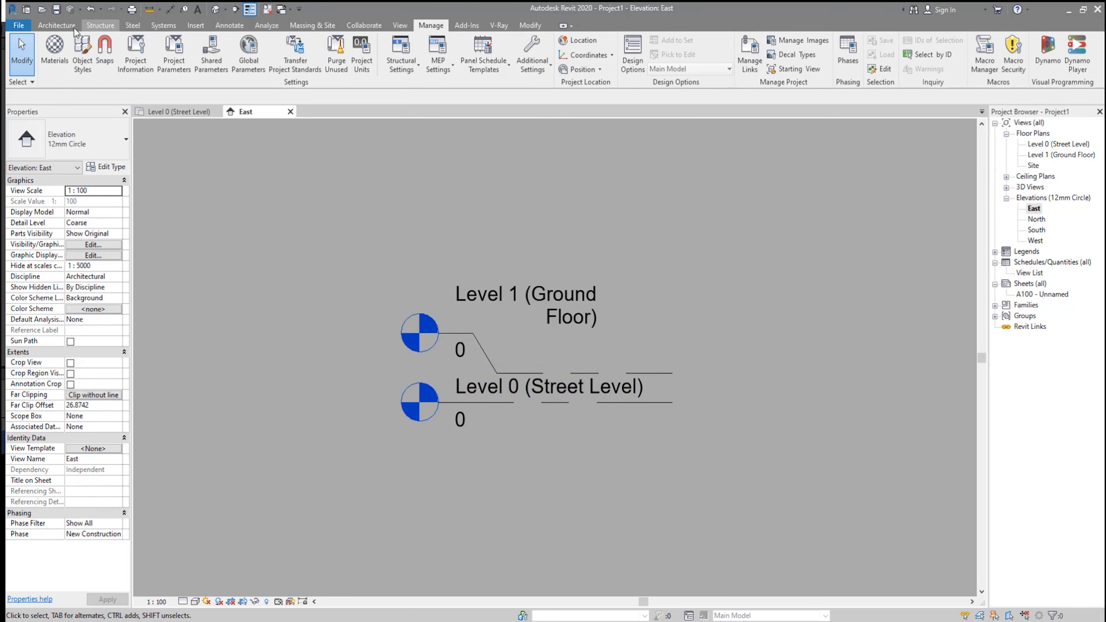
click(57, 25)
click(827, 51)
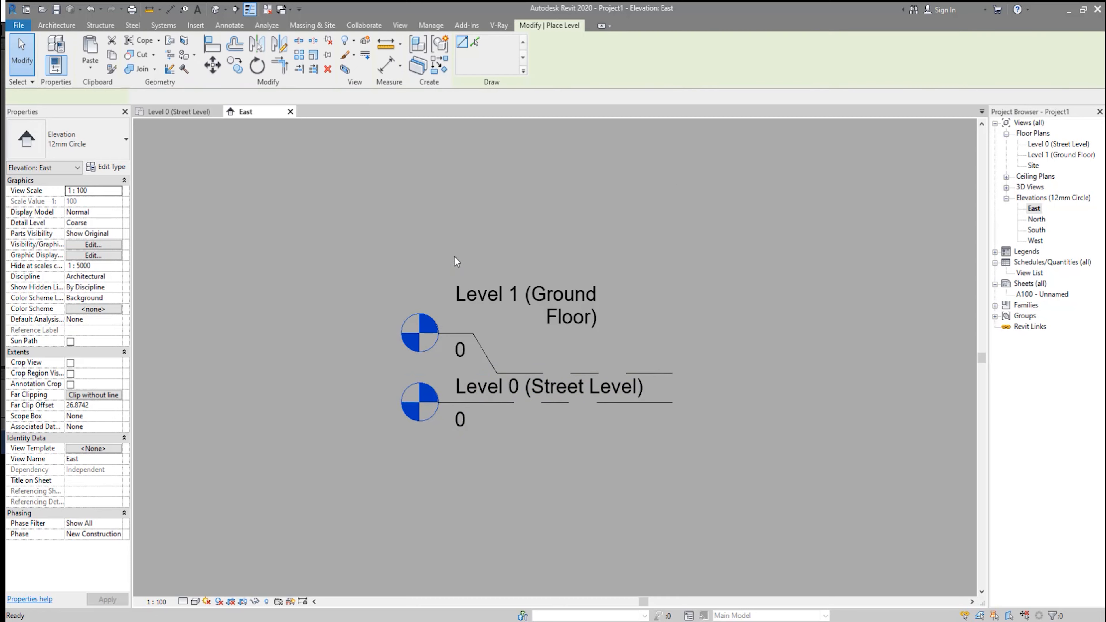
click(438, 254)
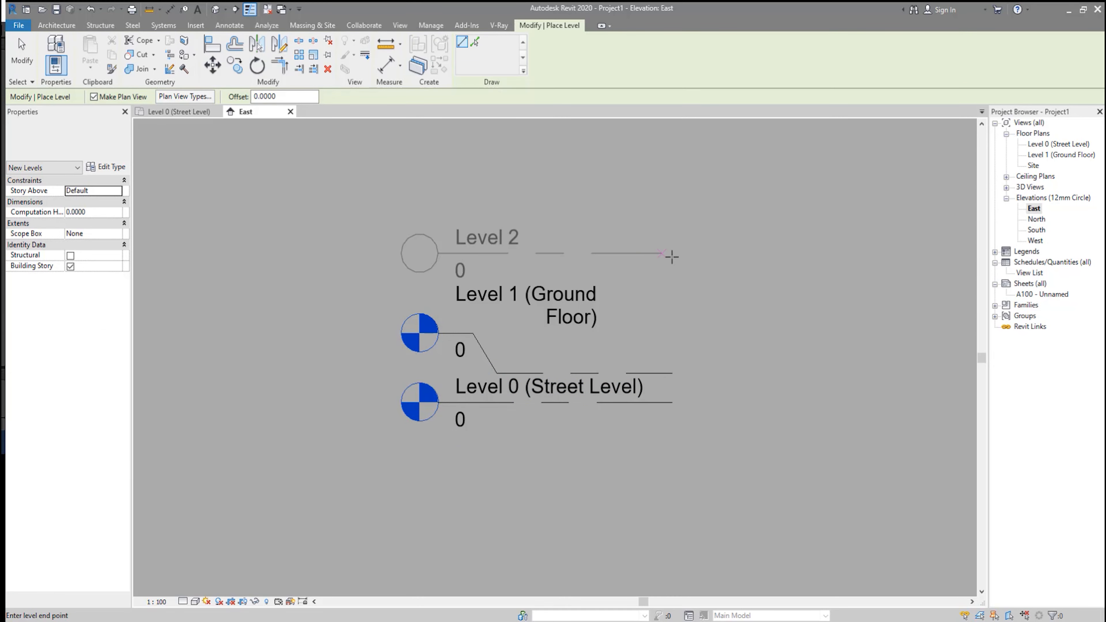
click(673, 253)
- Place three more levels above the new one, the first about 2 m and the second a further 1.4 m up
middle_drag(510, 185, 524, 292)
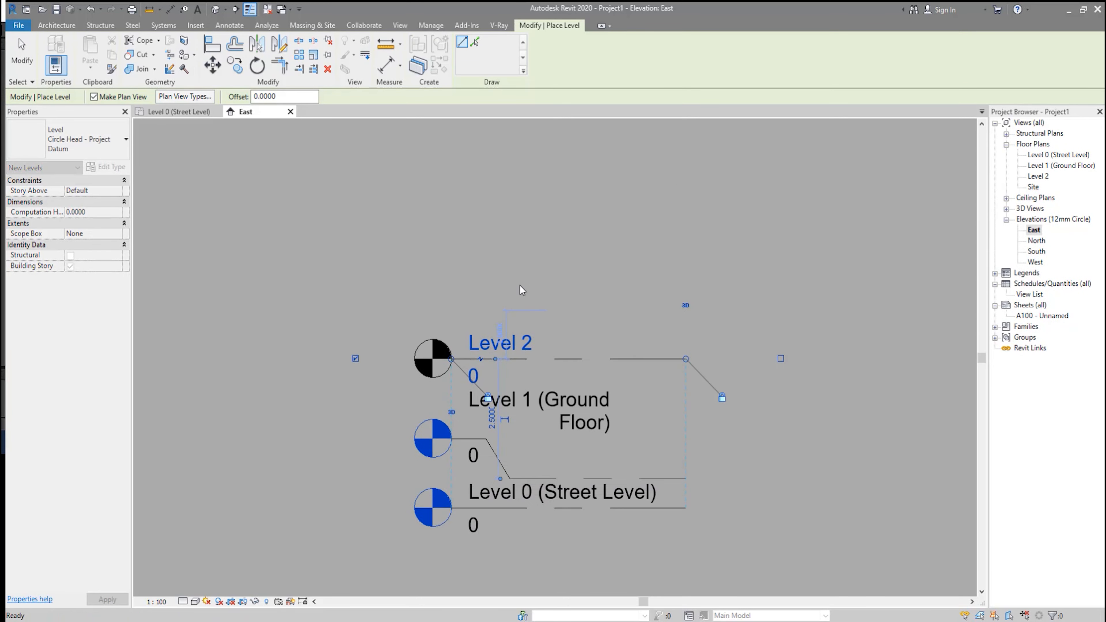
click(452, 263)
click(690, 275)
click(452, 196)
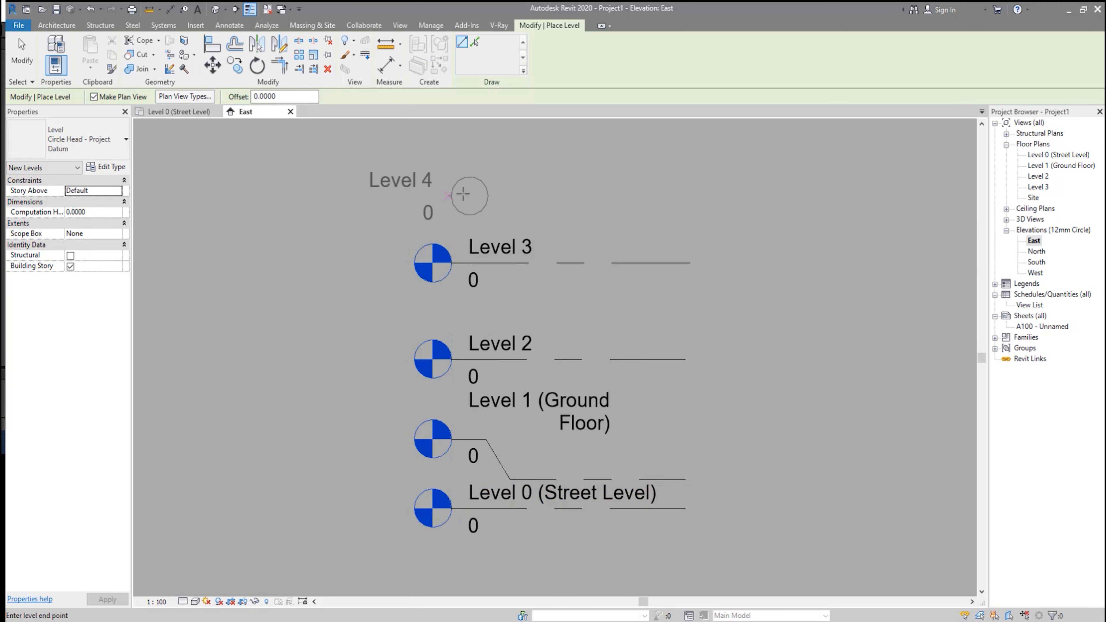
click(691, 196)
middle_drag(523, 174, 532, 286)
click(462, 229)
click(700, 230)
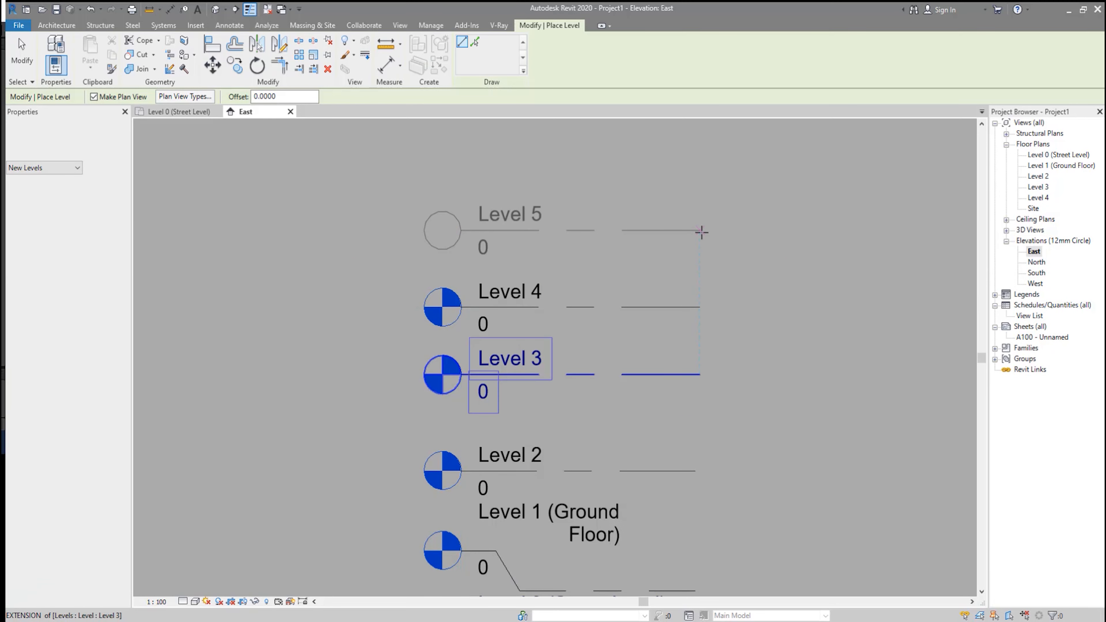
key(Escape)
key(Escape)
- Set the distance from Level 1 (Ground Floor) to Level 2 to 5 m
middle_drag(607, 436, 545, 236)
click(541, 249)
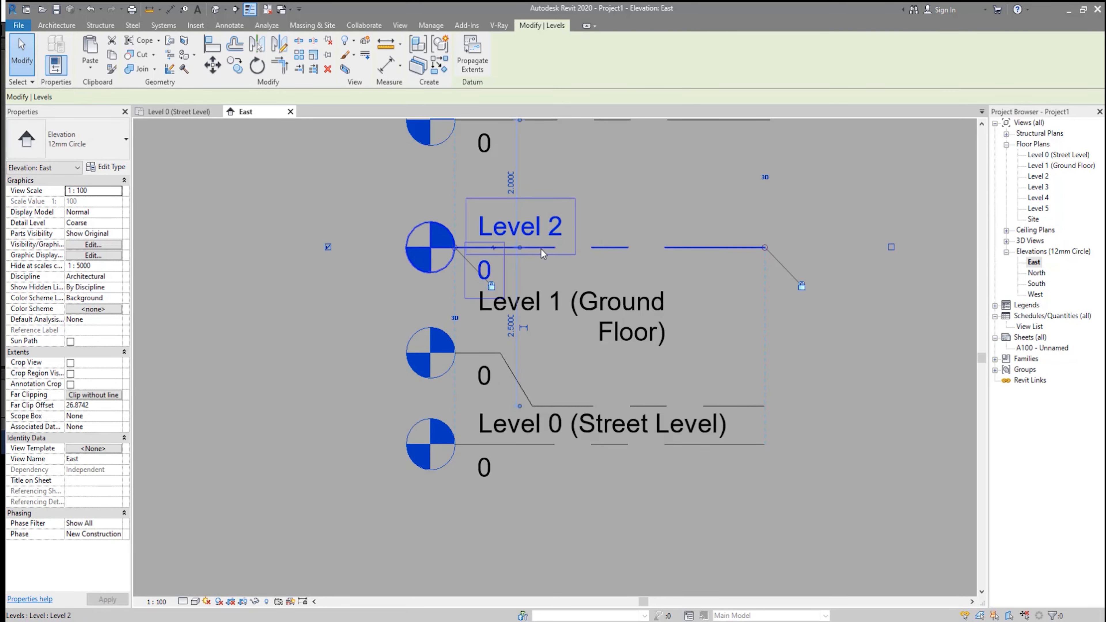
scroll(512, 339, up, 2)
scroll(508, 335, up, 1)
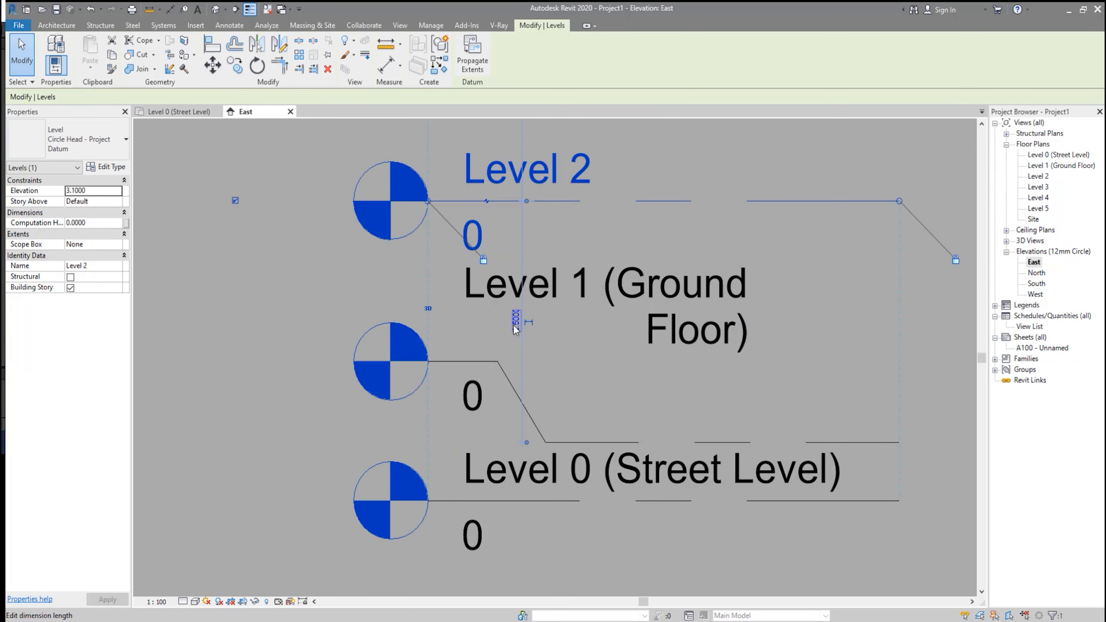
click(514, 323)
text(5)
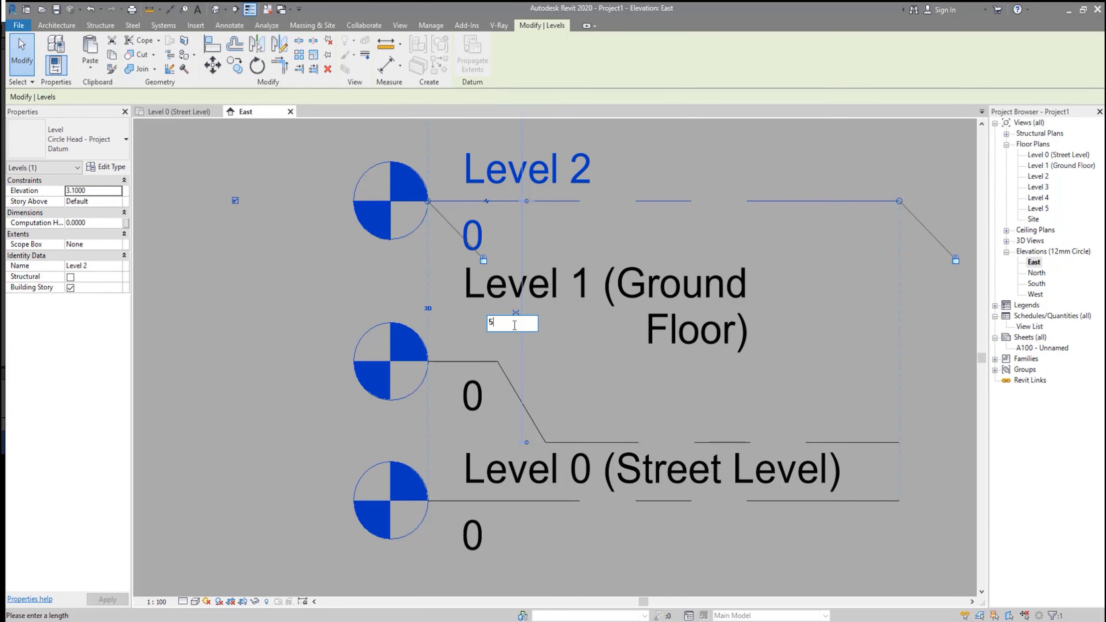
key(Return)
- Rename Level 2 to "Level 2 (1st Floor)"
scroll(518, 362, down, 2)
scroll(519, 364, down, 2)
scroll(550, 180, up, 3)
middle_drag(600, 326, 593, 425)
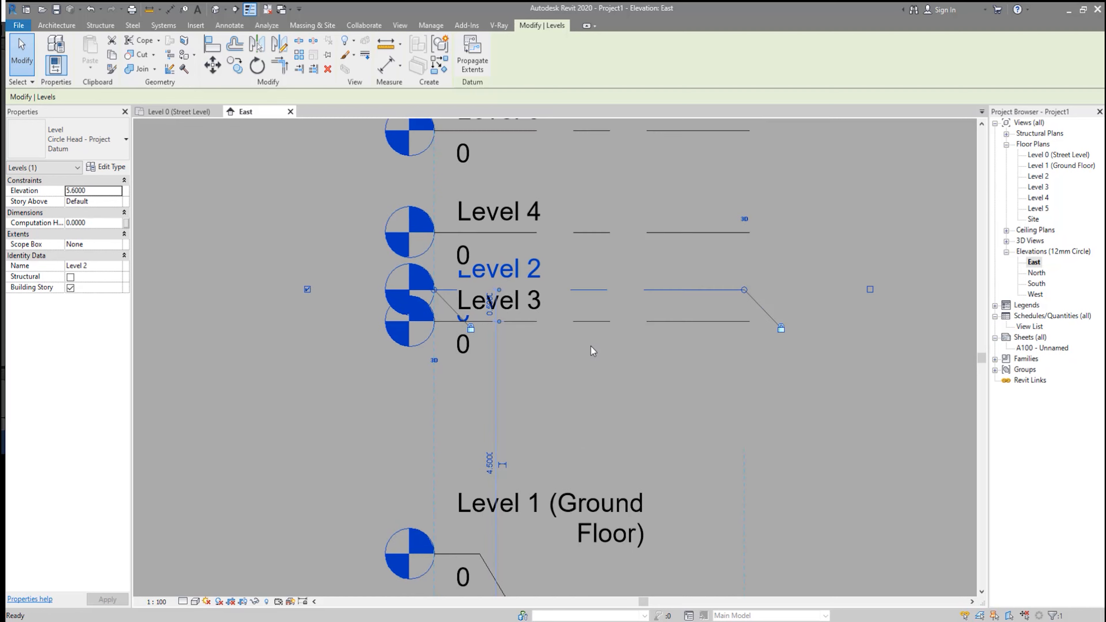
click(540, 275)
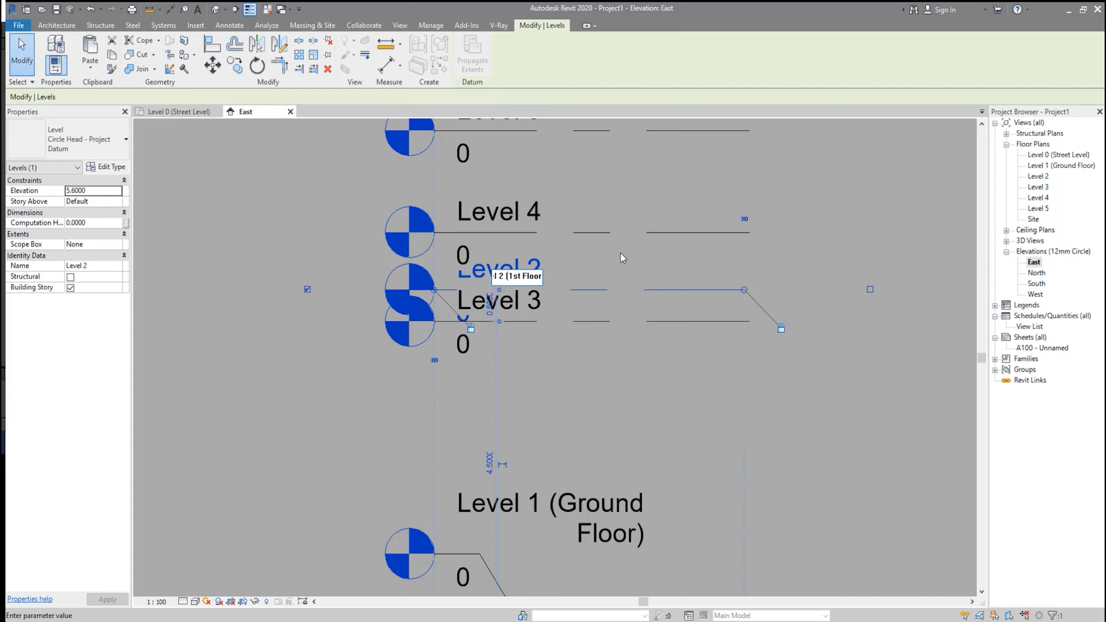
text())
key(Return)
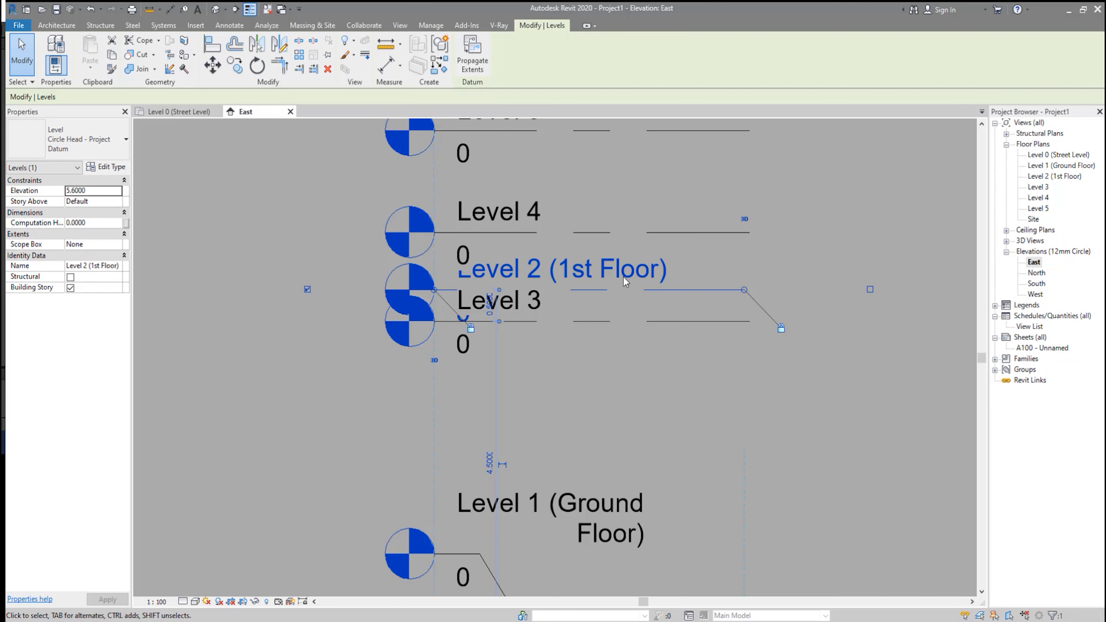
- Move Levels 3, 4 and 5 up together so that Level 3 sits above Level 2 (1st Floor)
click(596, 365)
scroll(596, 232, up, 3)
drag(600, 202, 559, 332)
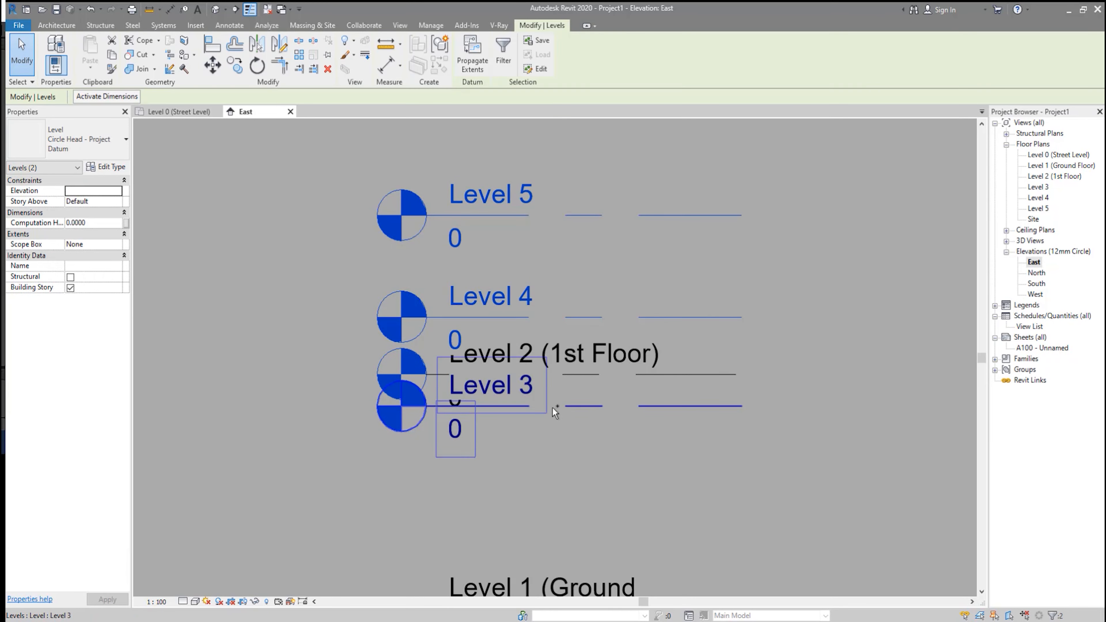
ctrl+click(561, 408)
drag(579, 216, 583, 144)
click(807, 283)
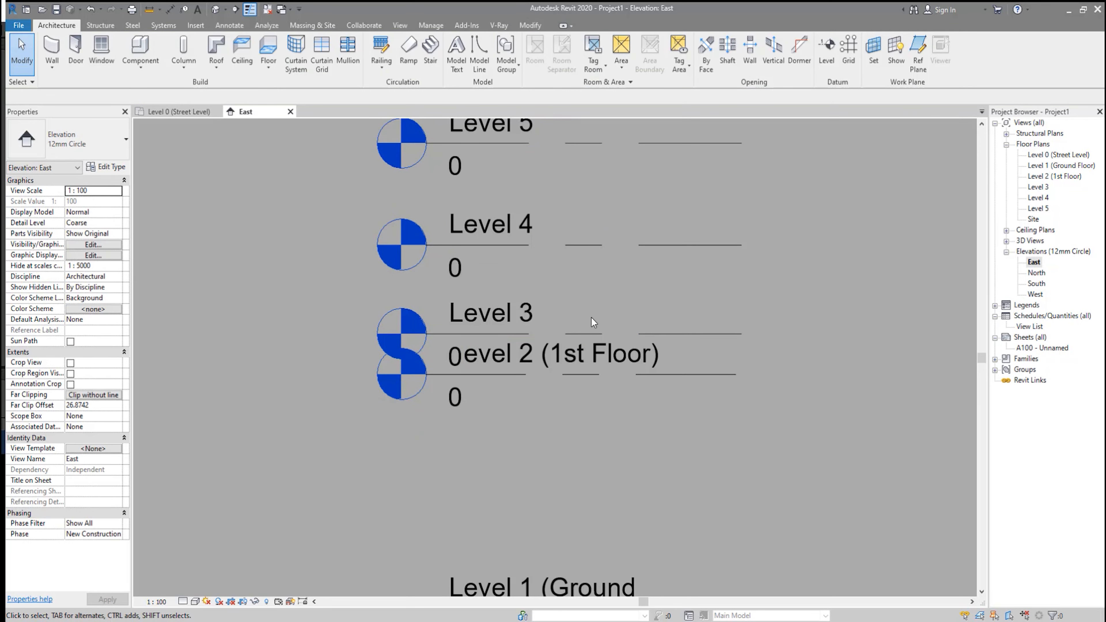
- Set the distance from Level 2 (1st Floor) to Level 3 to 4.5 m
click(589, 332)
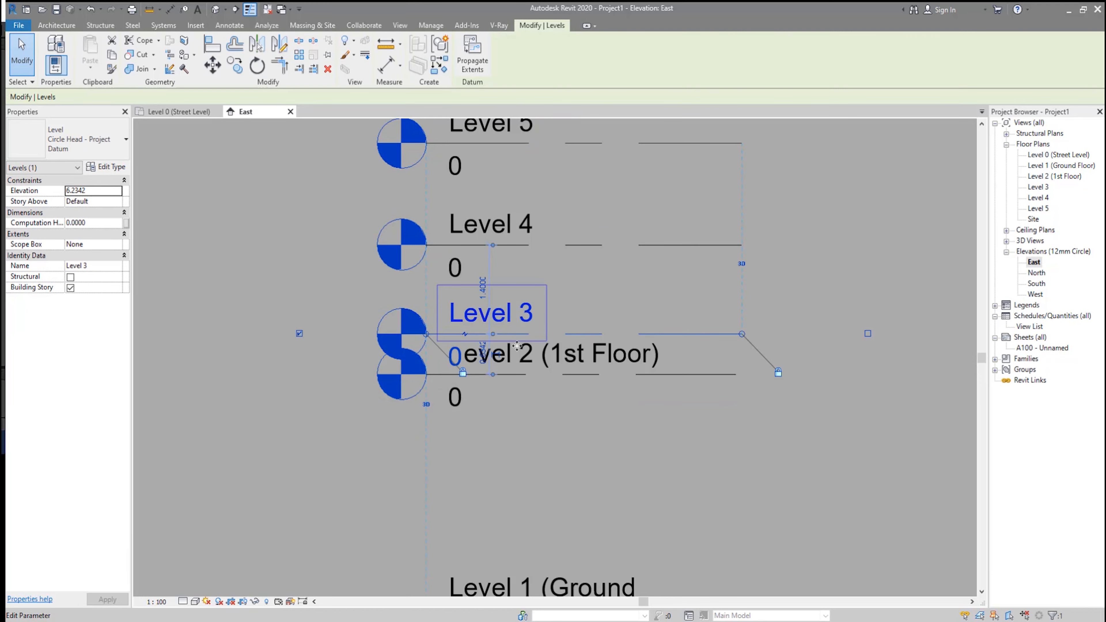
scroll(496, 353, up, 3)
click(496, 353)
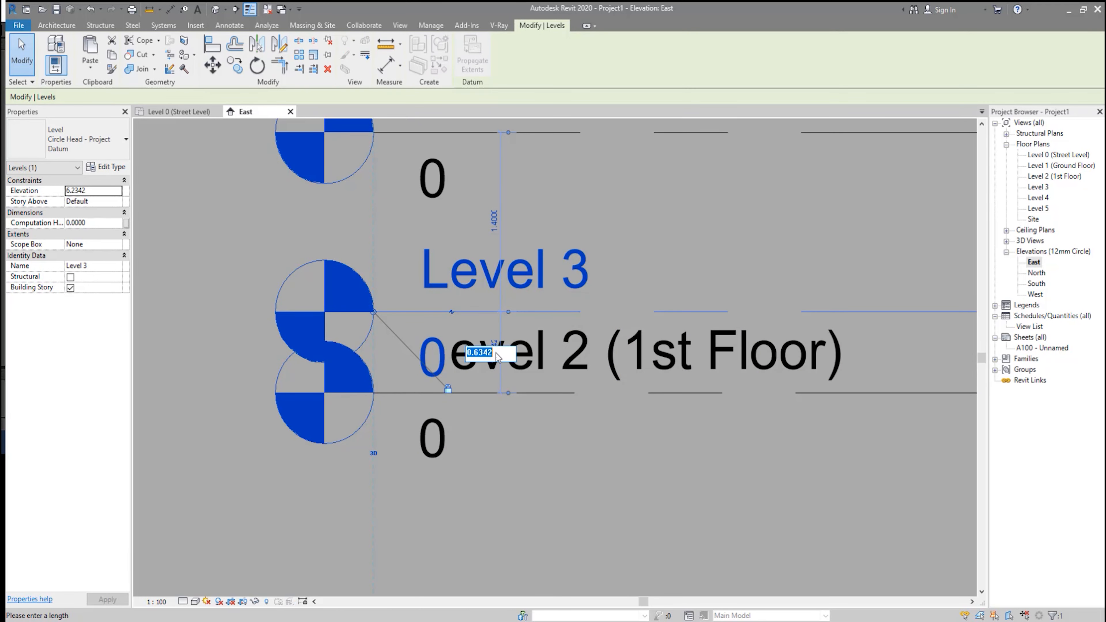
text(4.5)
key(Return)
- Move Levels 4 and 5 up together so that both sit above Level 3
scroll(514, 437, down, 4)
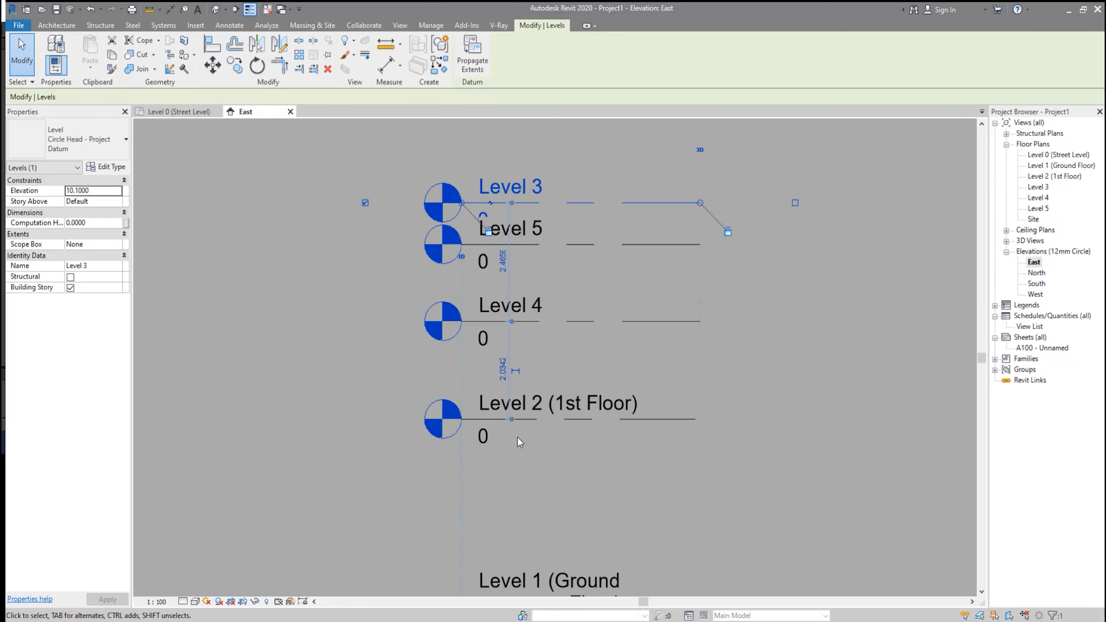
drag(610, 216, 561, 401)
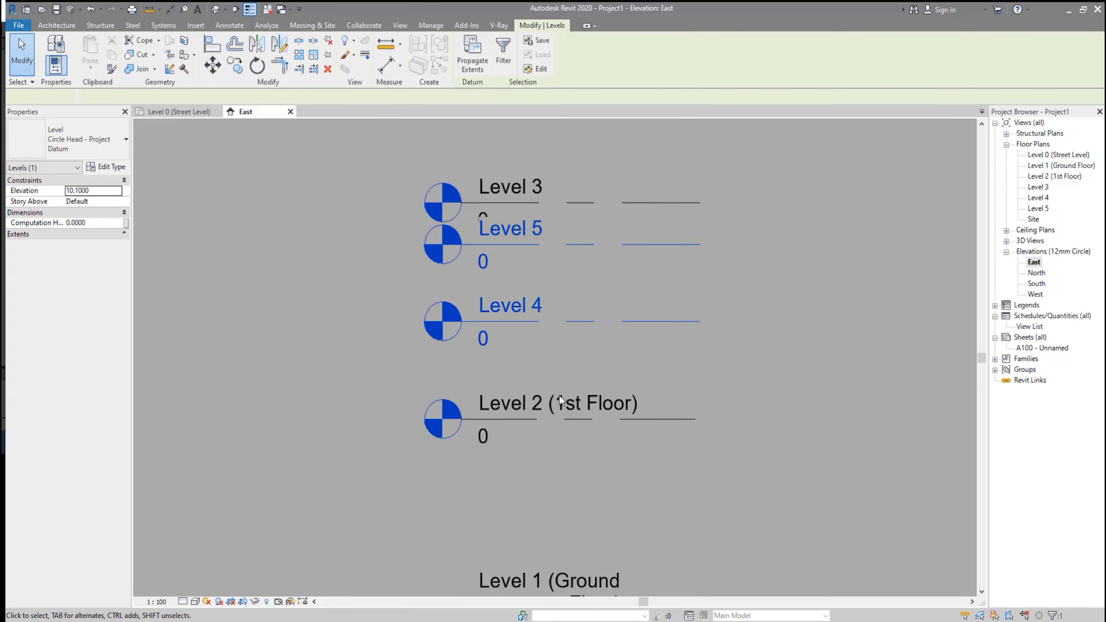
scroll(562, 434, down, 4)
drag(583, 360, 583, 264)
click(697, 393)
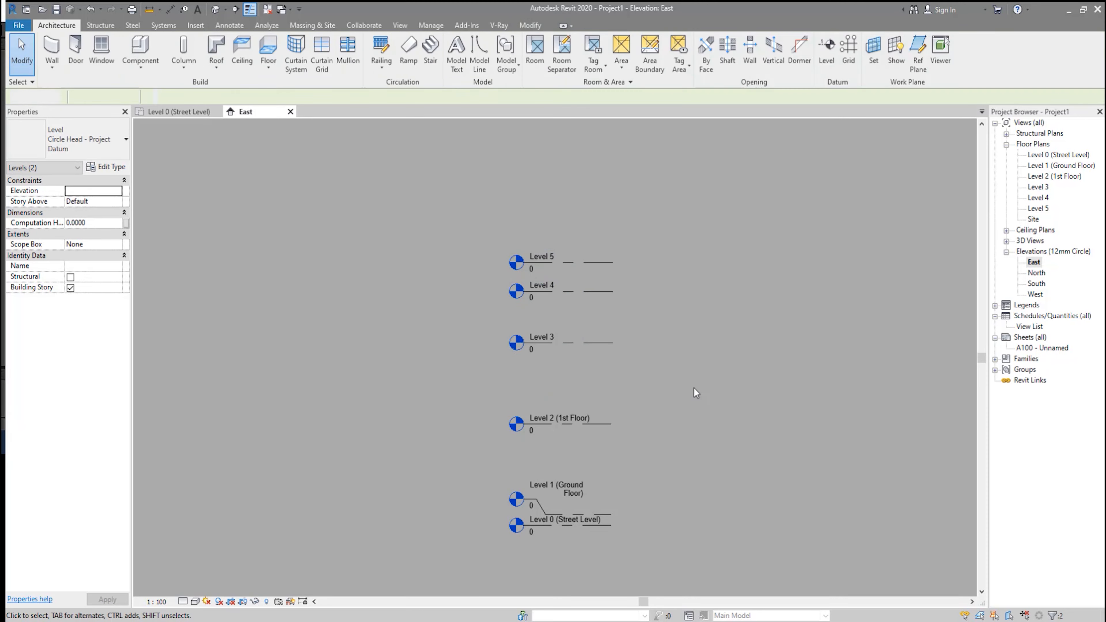
- Rename Level 3 to "Level 3 (2nd Floor)"
scroll(561, 358, up, 2)
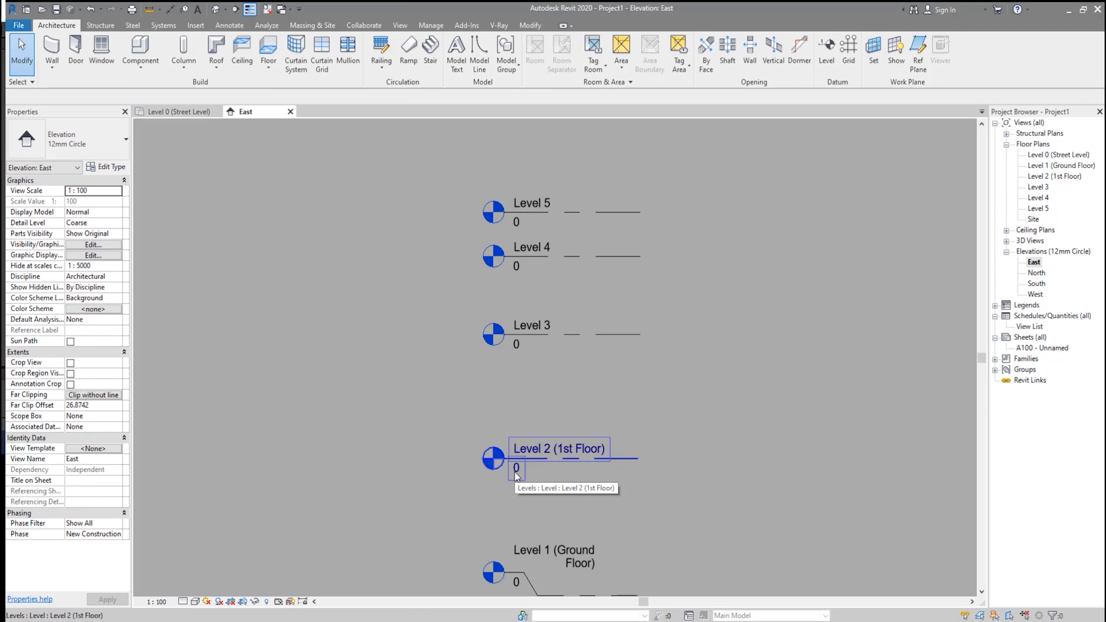
click(542, 322)
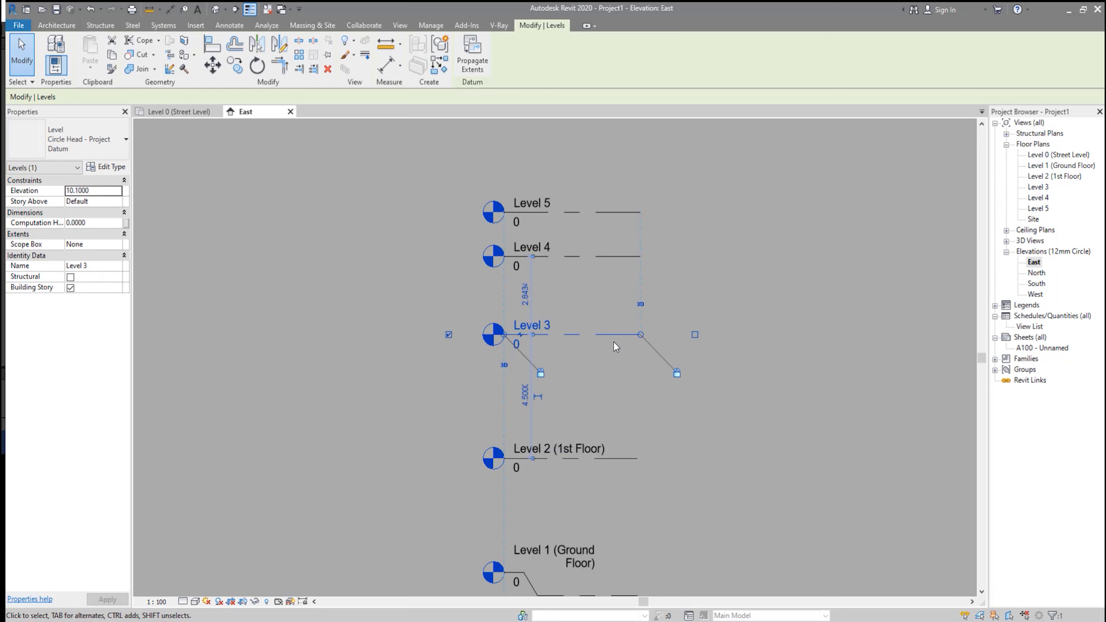
click(540, 326)
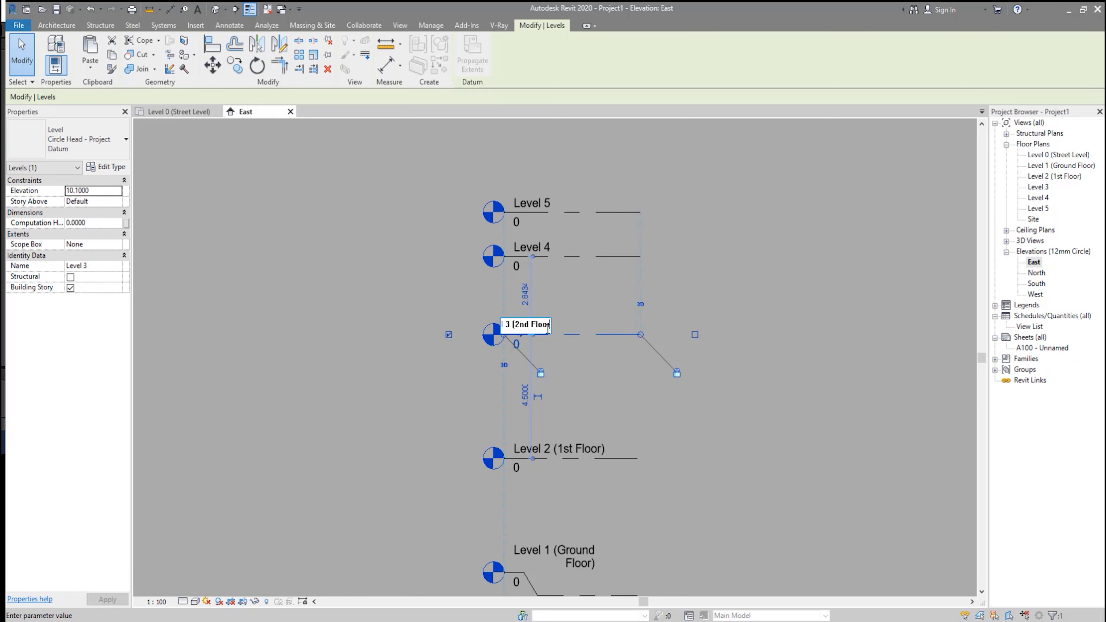
text())
key(Return)
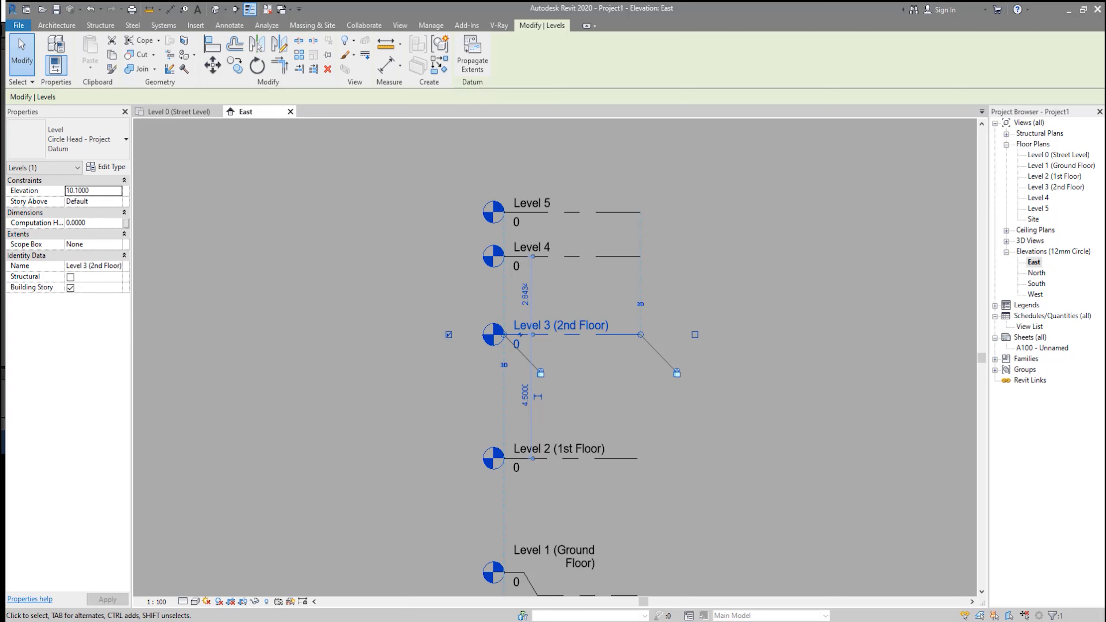
- Switch to the HEC 20004 DC2 drawing in AutoCAD and check the names and heights of the lower roof, upper roof and top of roof levels
click(180, 585)
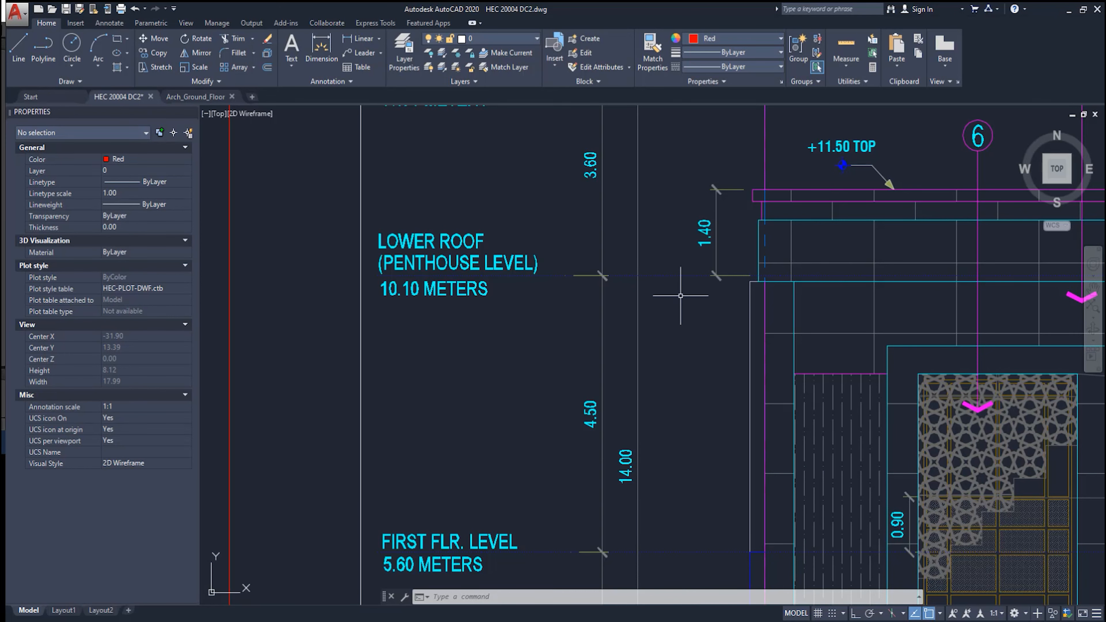
scroll(508, 318, down, 4)
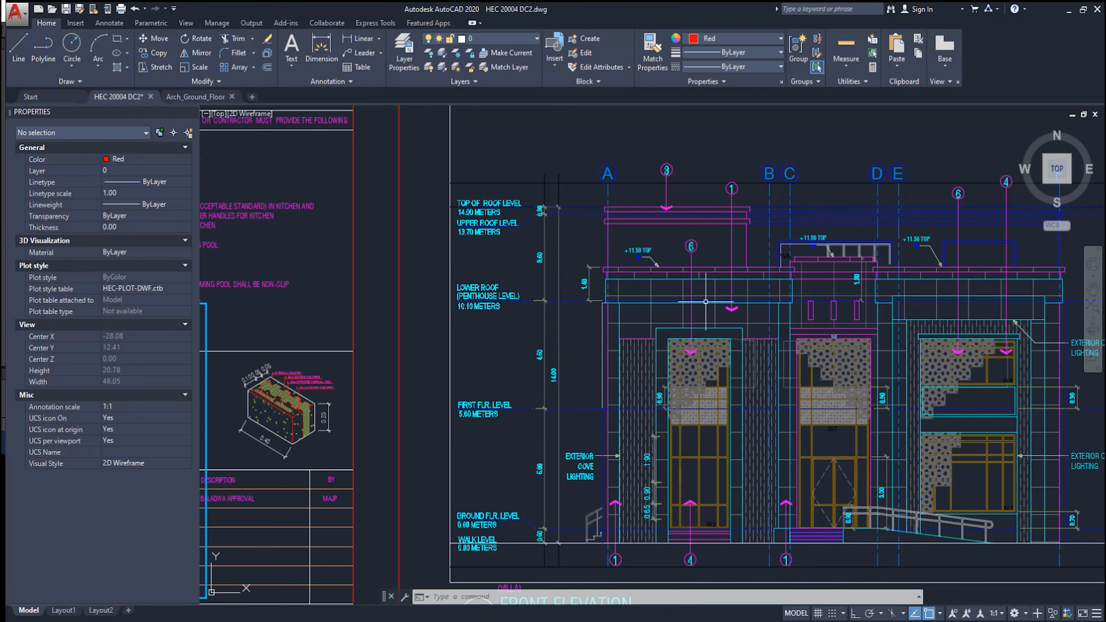
scroll(531, 283, up, 2)
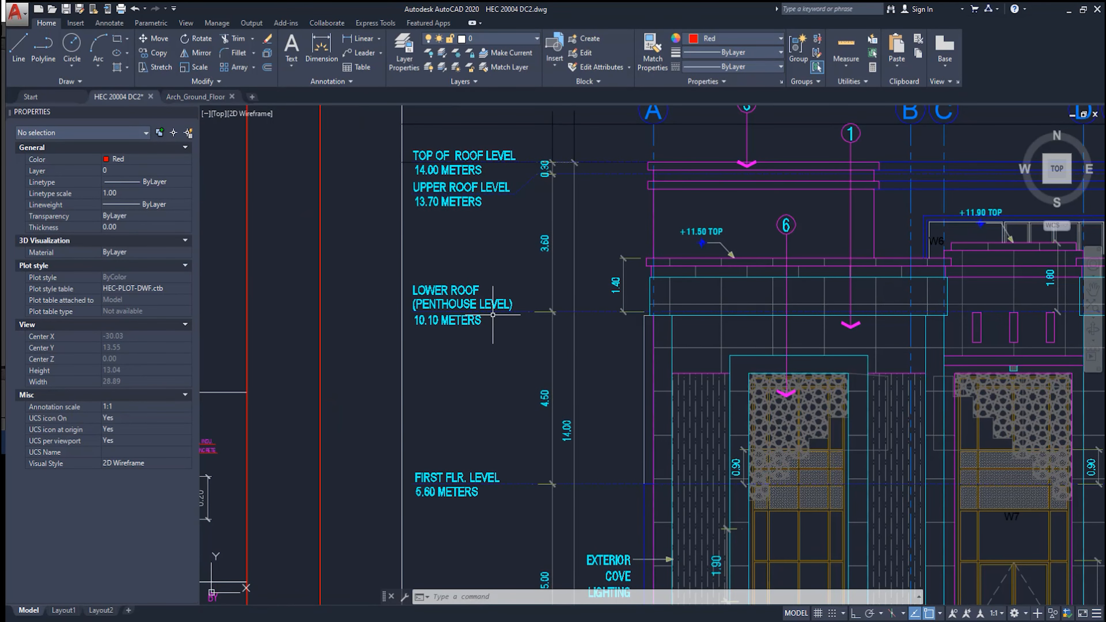
scroll(493, 315, up, 2)
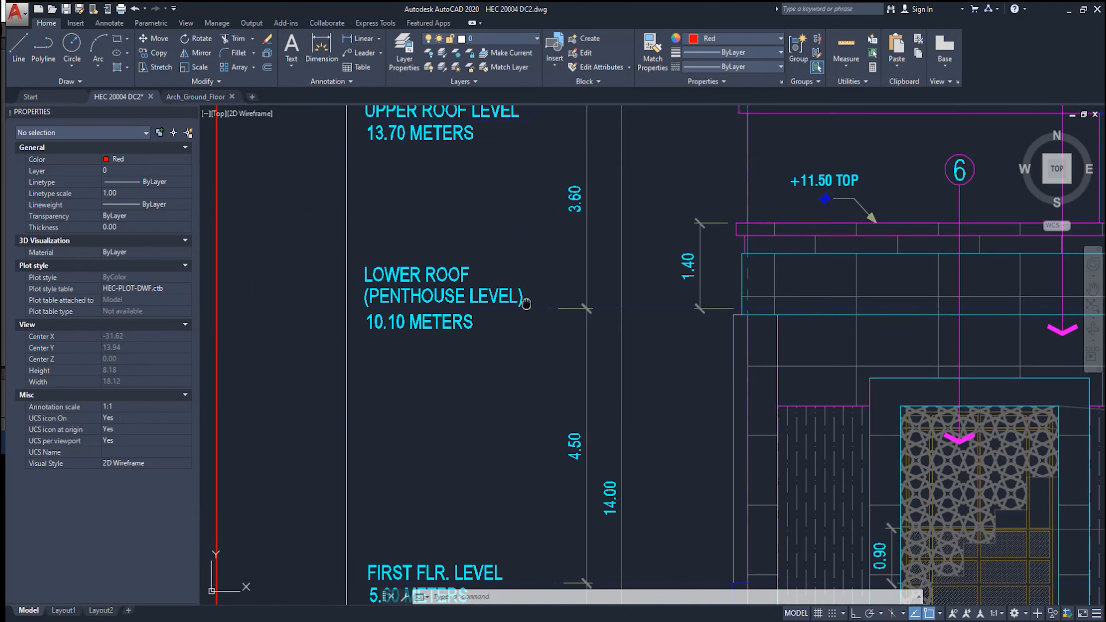
middle_drag(537, 307, 533, 392)
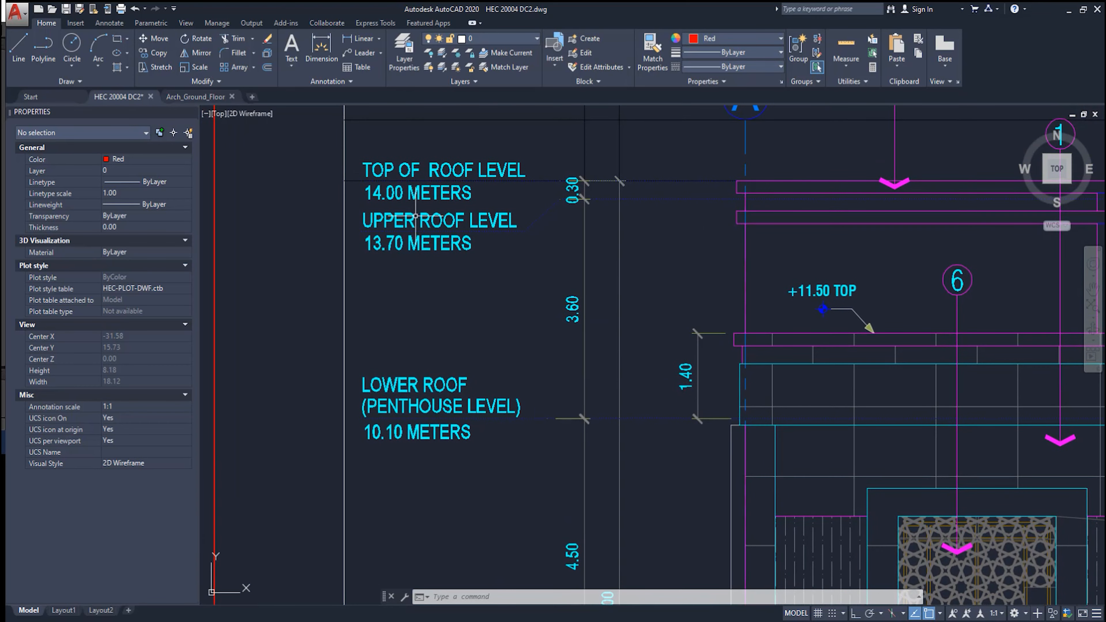
middle_drag(497, 229, 484, 238)
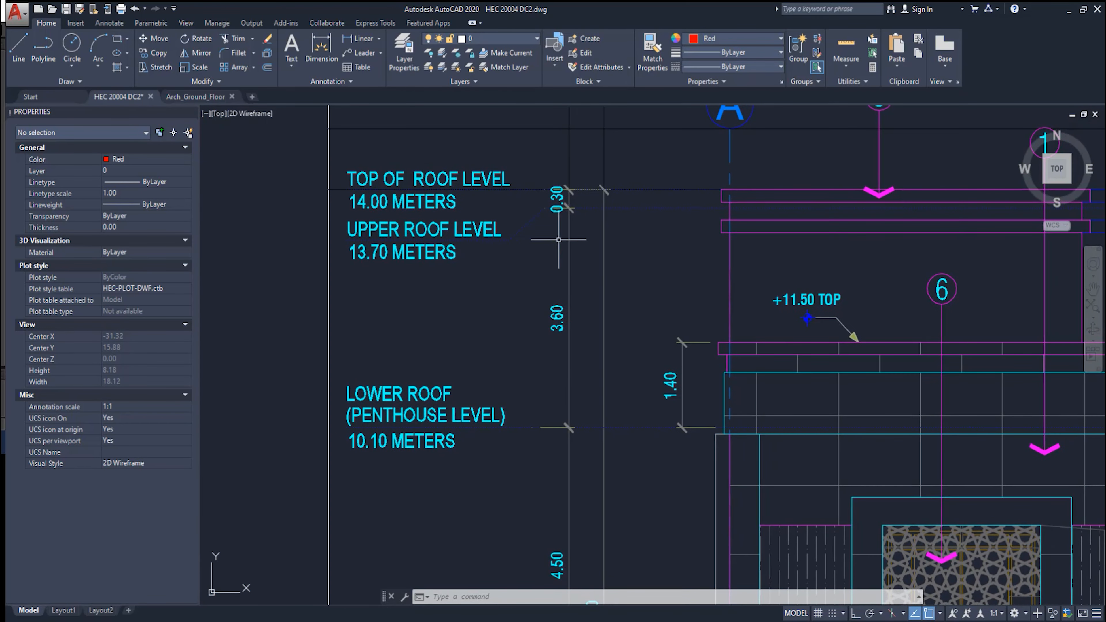
scroll(536, 271, down, 2)
scroll(536, 270, down, 4)
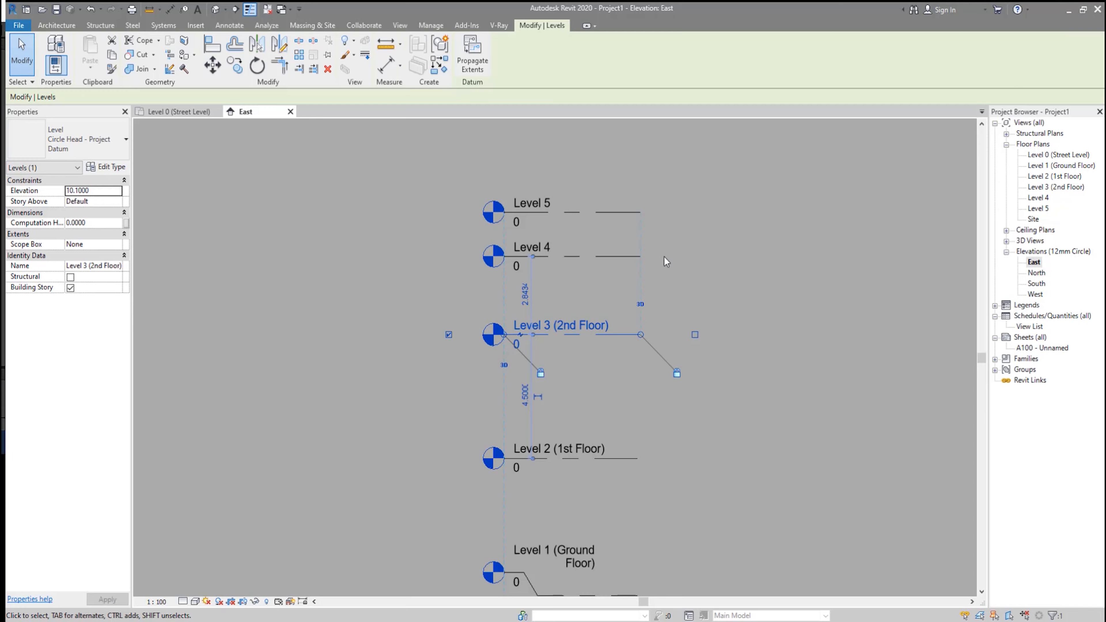
- Rename Level 3 to "Level 3 (Penthouse Floor)"
click(584, 322)
double_click(569, 324)
text(Penthouse F)
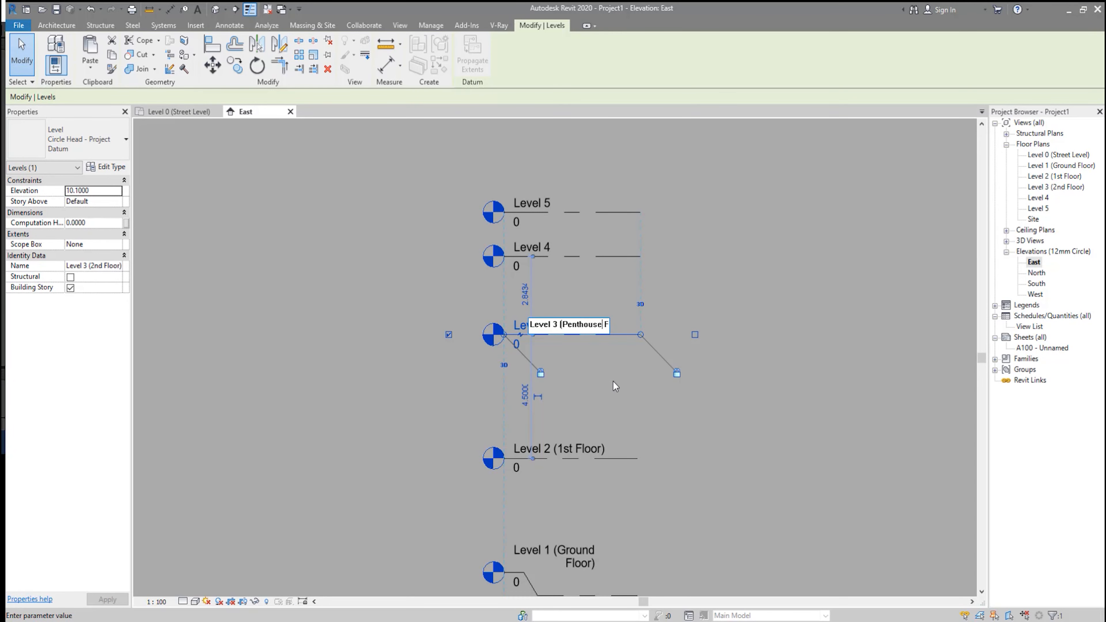
key(Return)
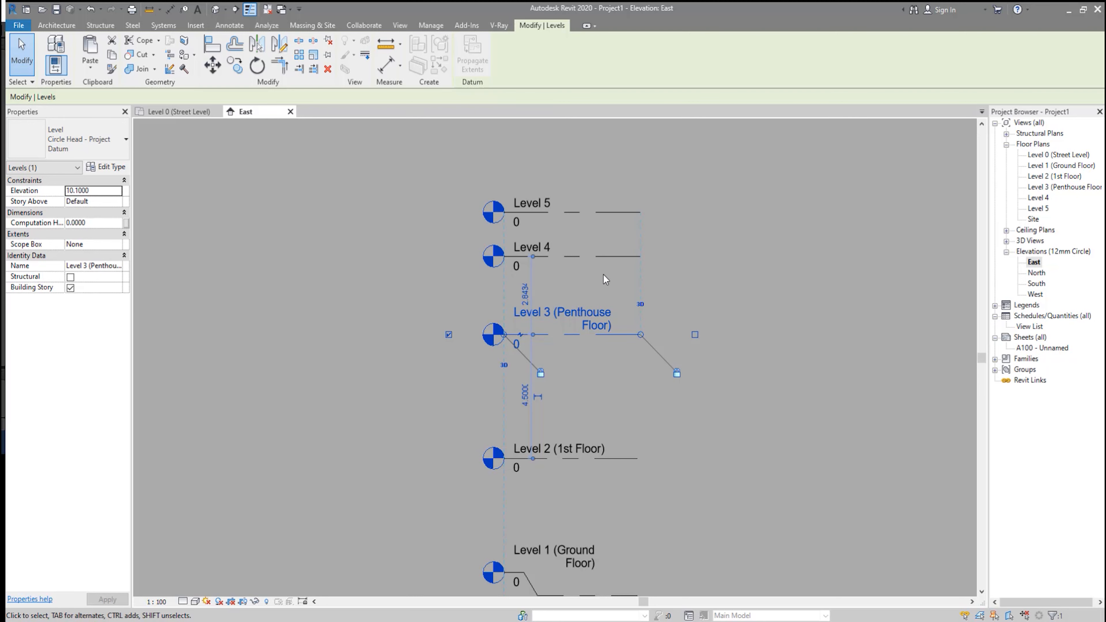
- Set the distance from Level 3 (Penthouse Floor) to Level 4 to 3.6 m
click(600, 257)
click(525, 295)
text(3.6)
key(Return)
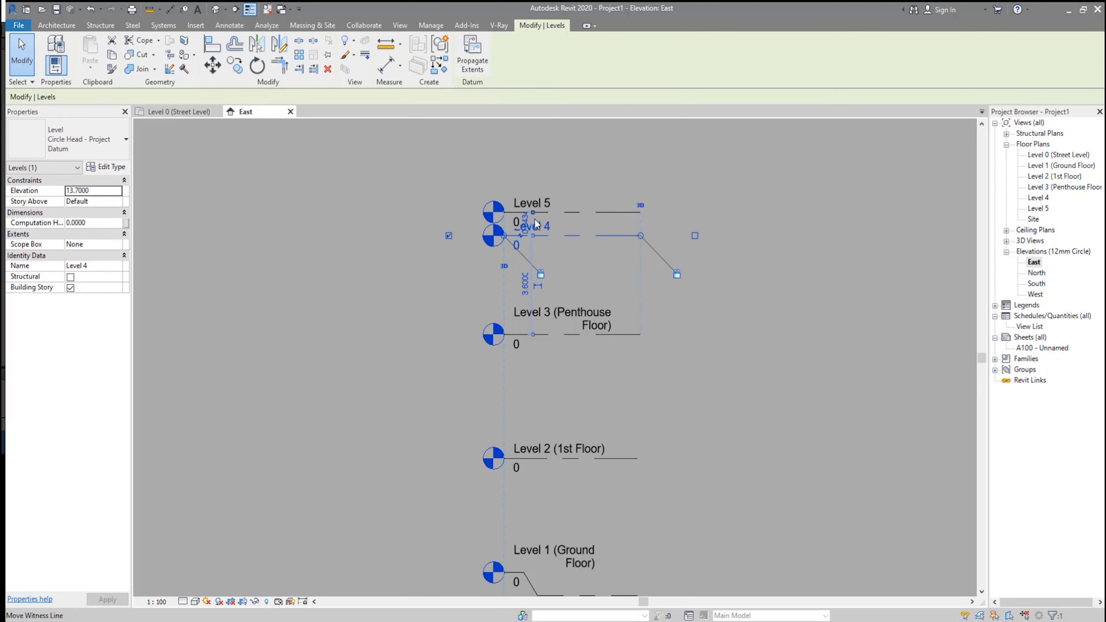
- Rename Level 4 to "Level 4 (upper Roof)" and Level 5 to "Level 5 (Parapet)", placing Level 5 at an elevation of 14 m
scroll(559, 267, up, 2)
scroll(560, 268, up, 1)
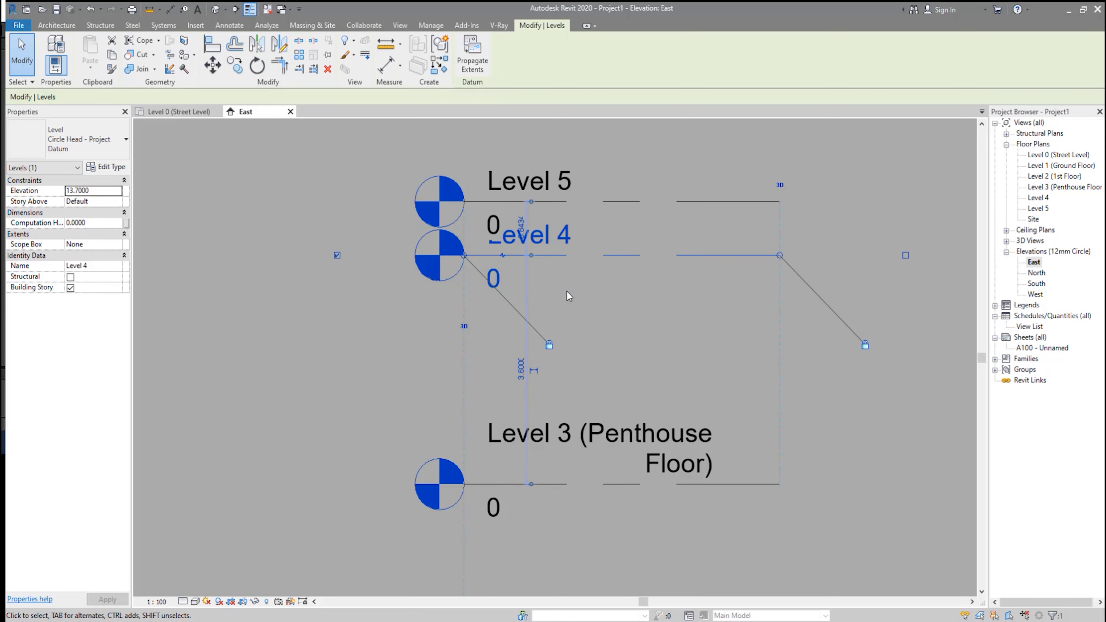
click(567, 291)
click(549, 241)
click(549, 239)
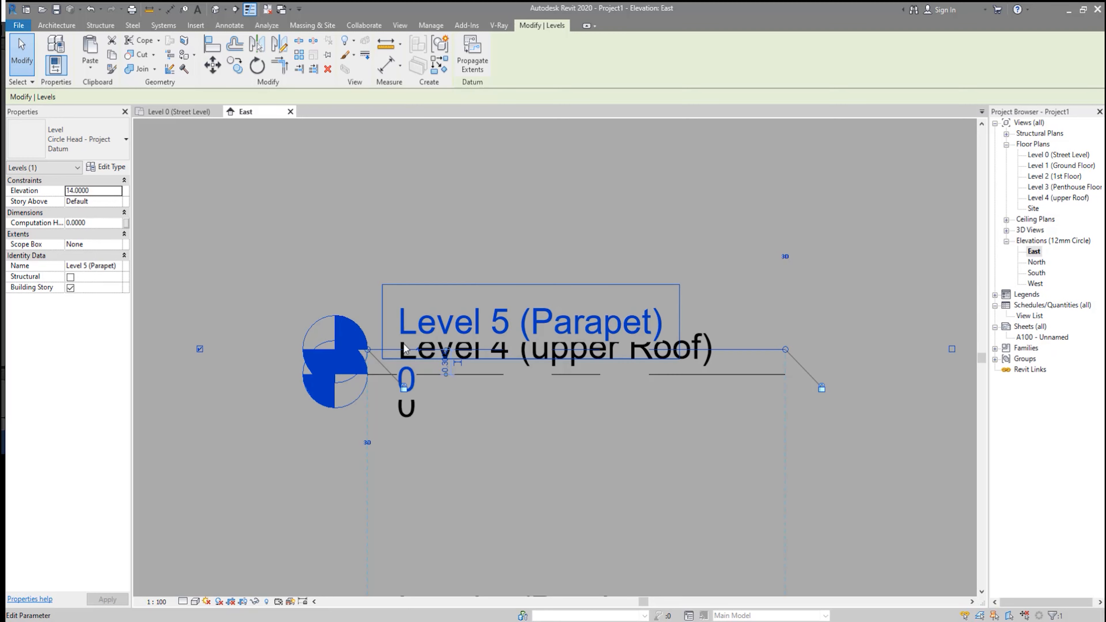
- Add an elbow to the Level 5 (Parapet) line and raise its head clear of the Level 4 label
scroll(392, 351, up, 2)
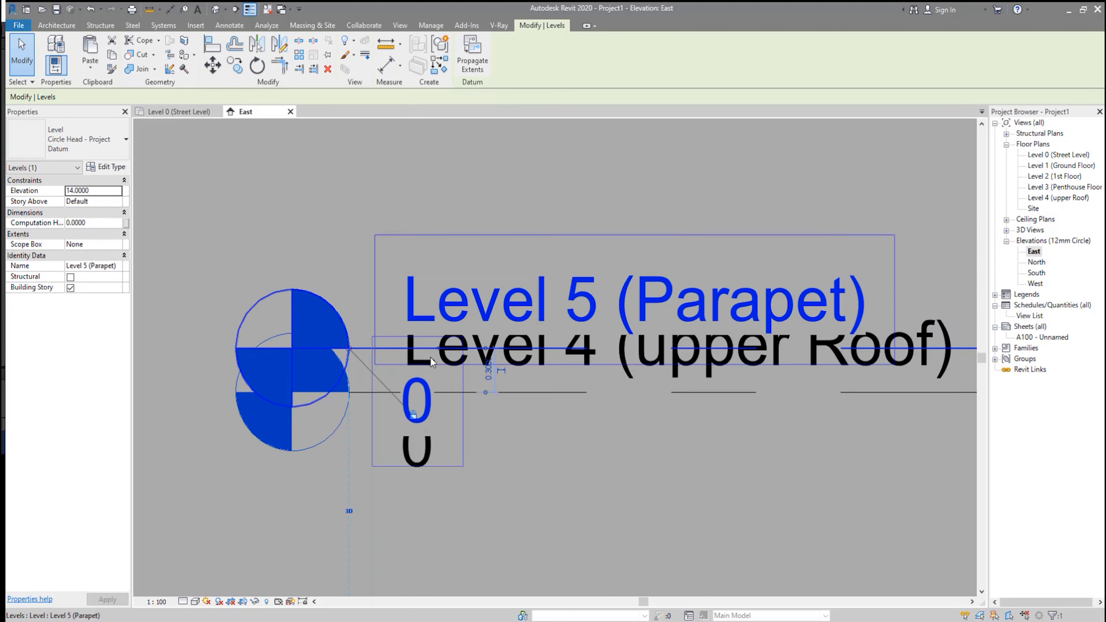
click(436, 350)
drag(438, 441, 449, 227)
click(525, 427)
- Lengthen the lines of Levels 3, 4 and 5 together away from their heads in the East elevation
scroll(521, 367, down, 5)
scroll(523, 366, down, 3)
middle_drag(571, 447, 529, 299)
click(536, 299)
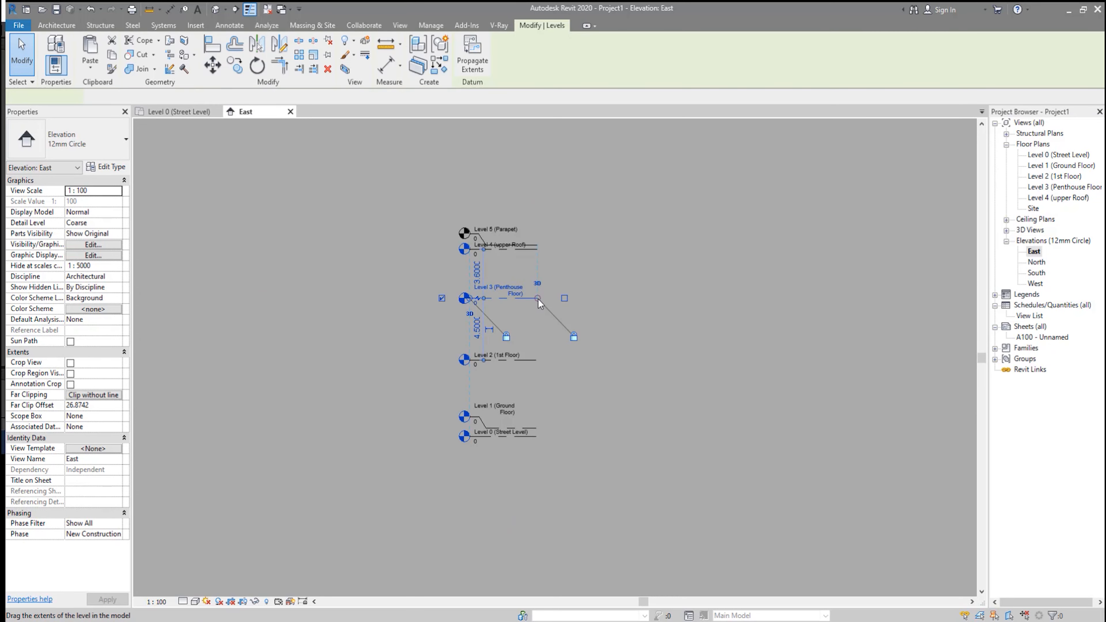
drag(539, 300, 621, 297)
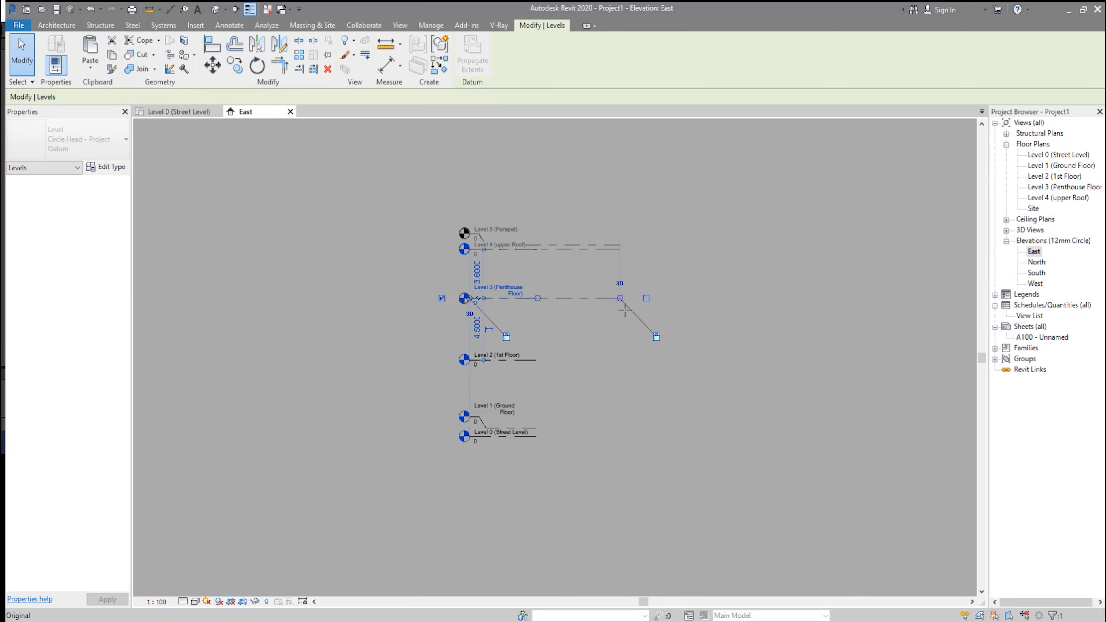
click(605, 358)
- Lengthen the lines of Levels 0, 1 and 2 together until their free ends align with Level 3's
click(535, 366)
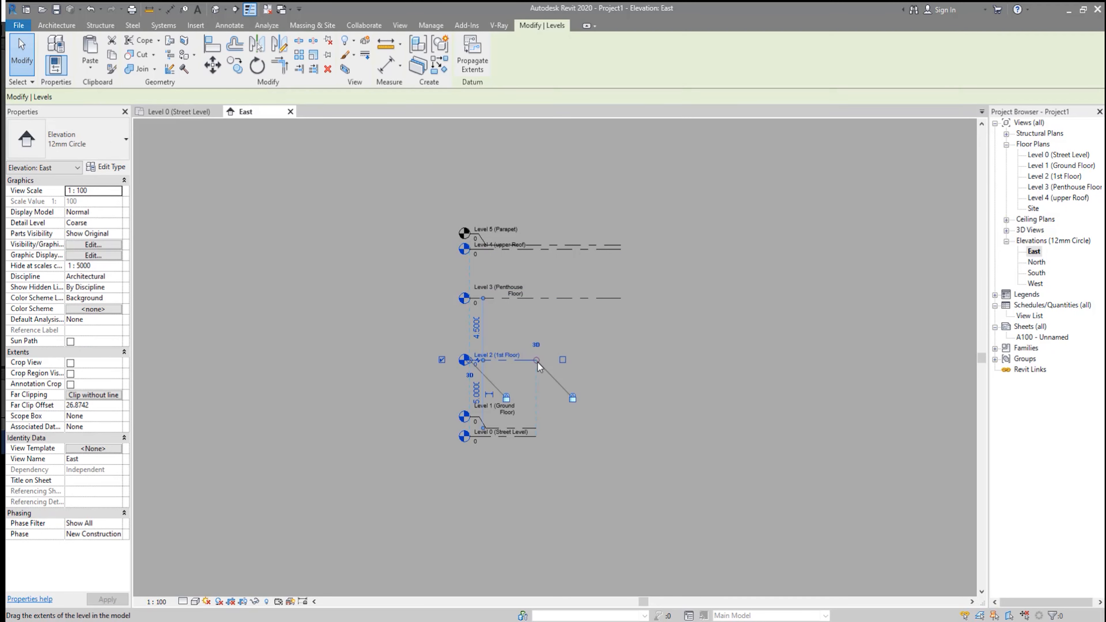
drag(561, 358, 621, 360)
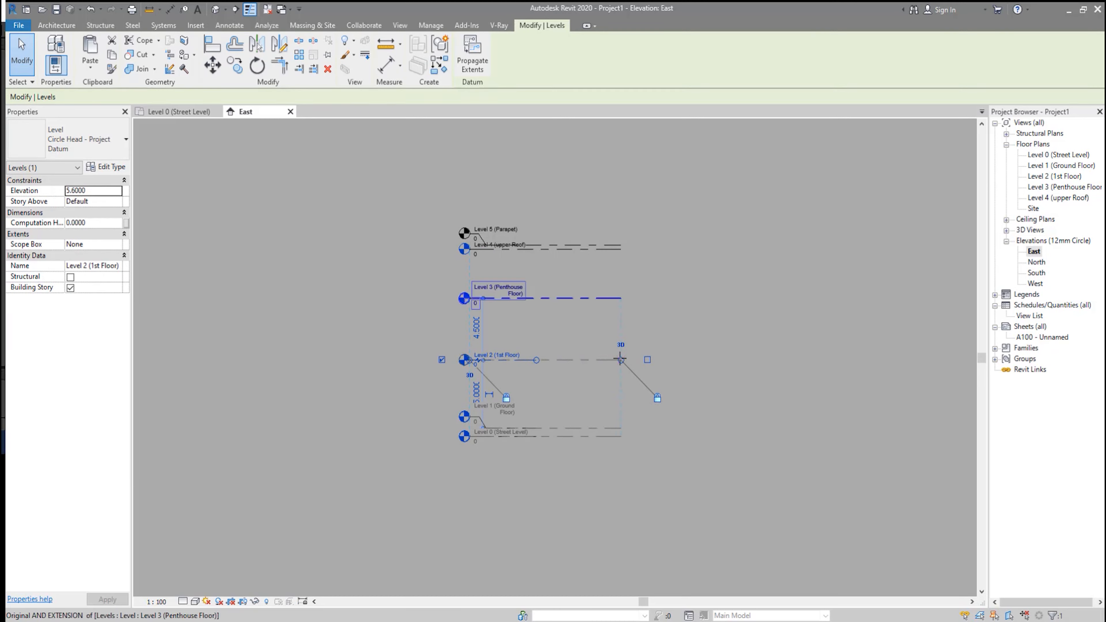
click(712, 323)
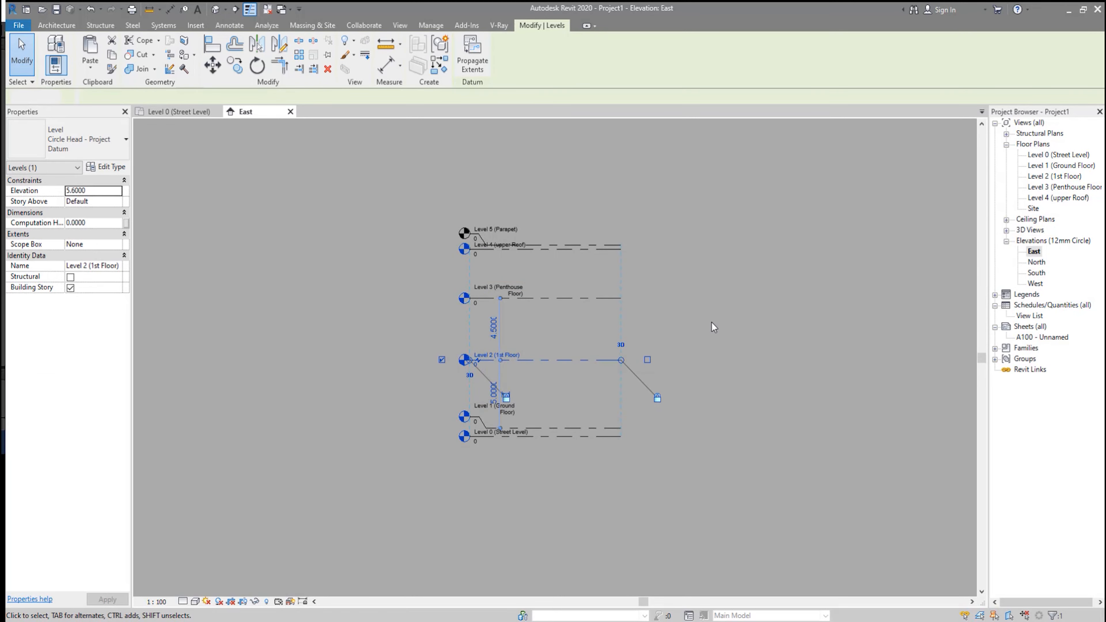
- Set the project's length unit format in metres to 2 decimal places
scroll(554, 304, up, 3)
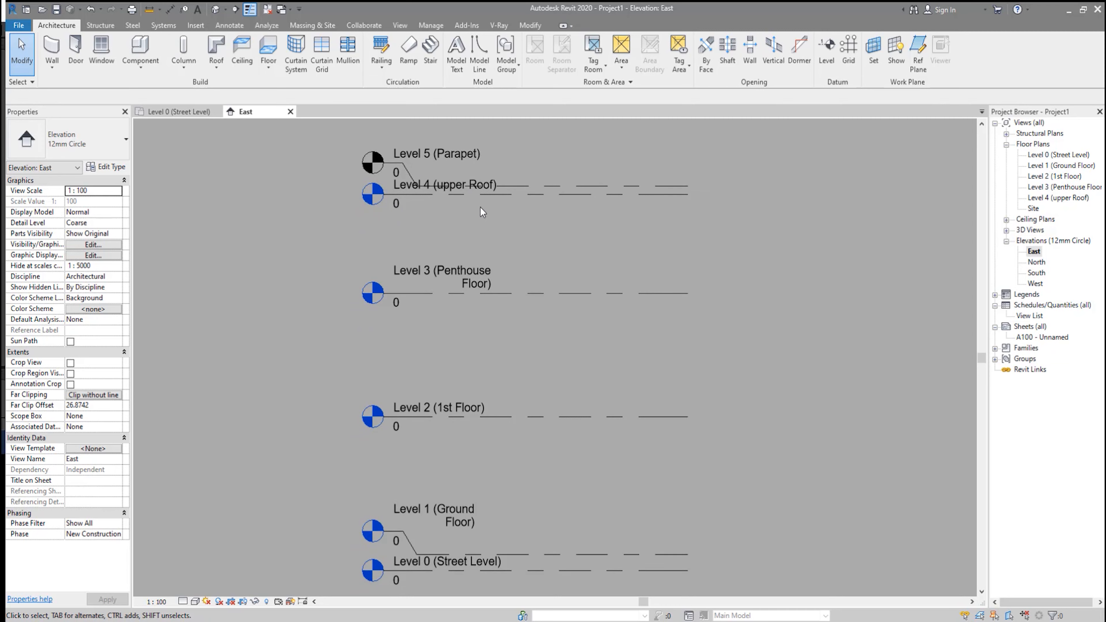
middle_drag(520, 328, 508, 322)
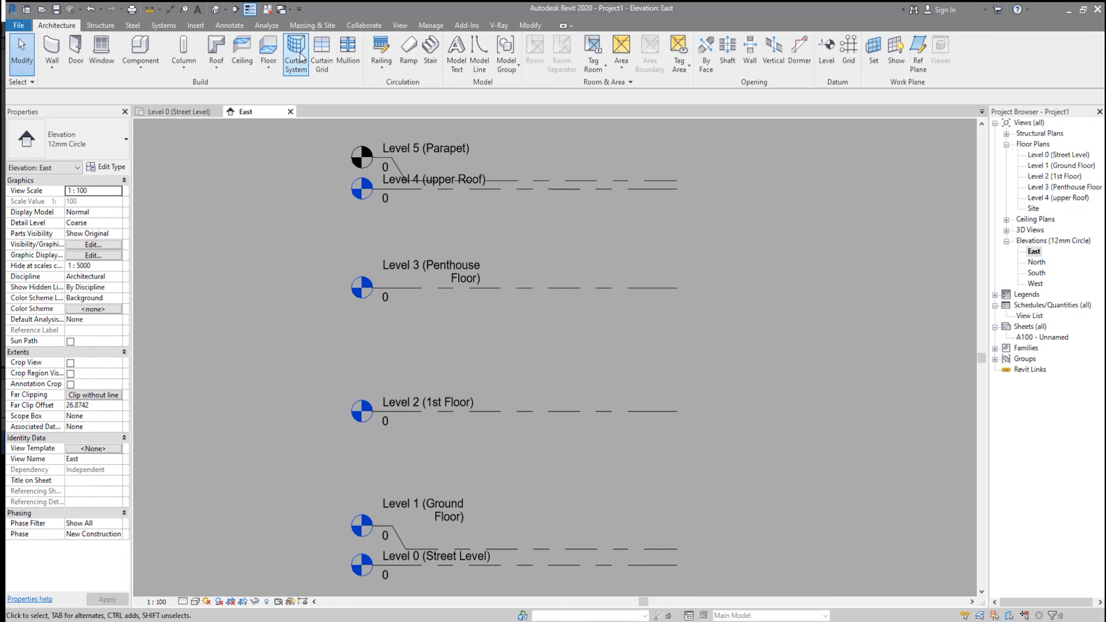
click(431, 24)
click(360, 55)
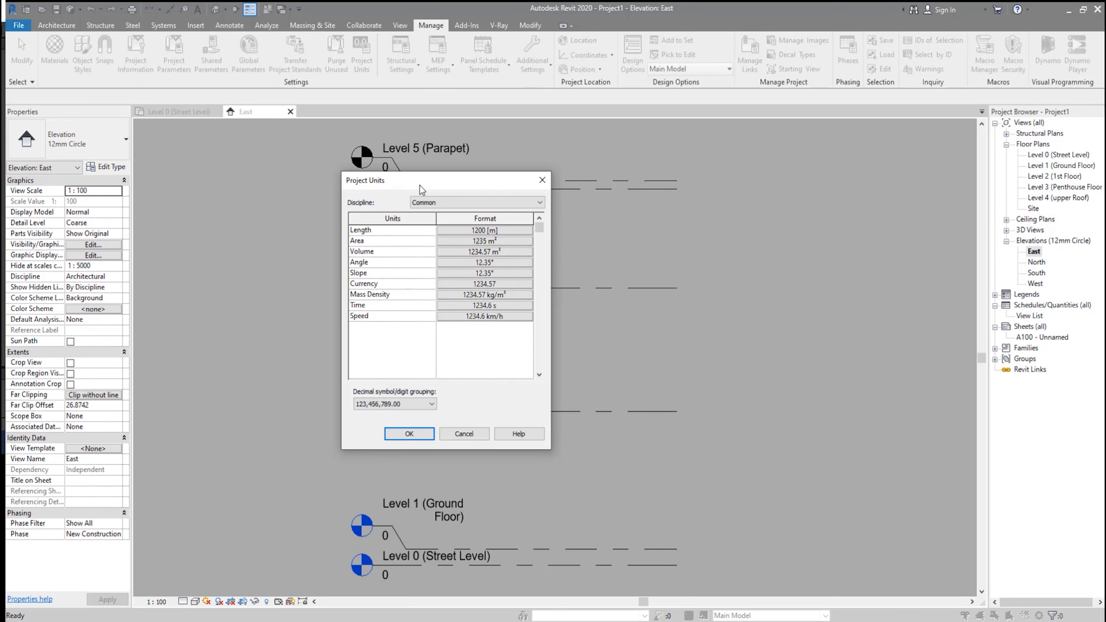
click(495, 229)
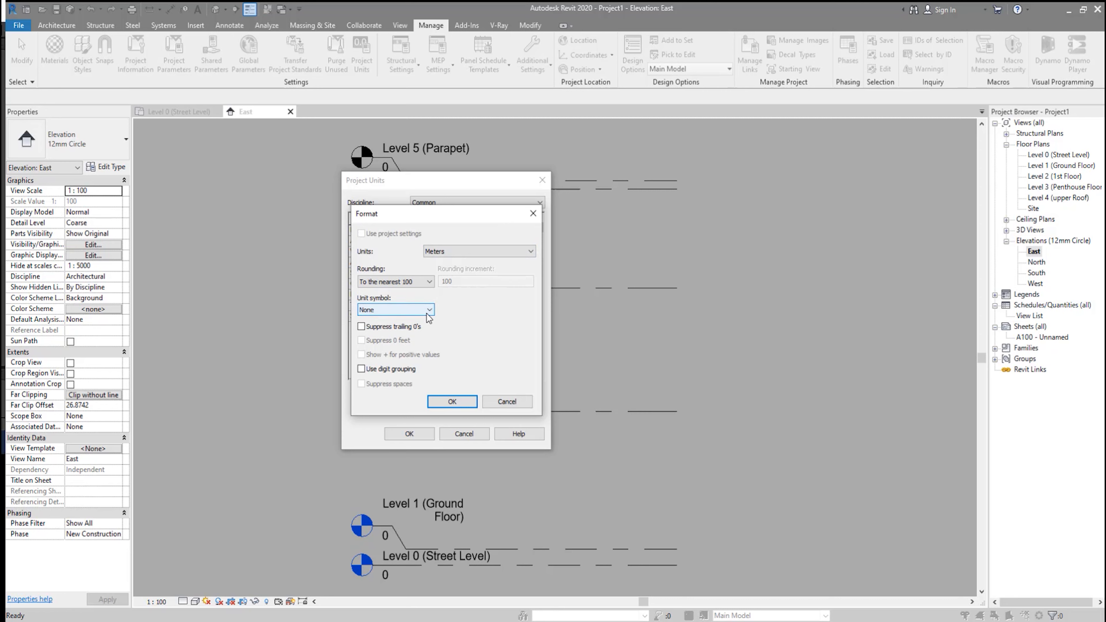
click(429, 281)
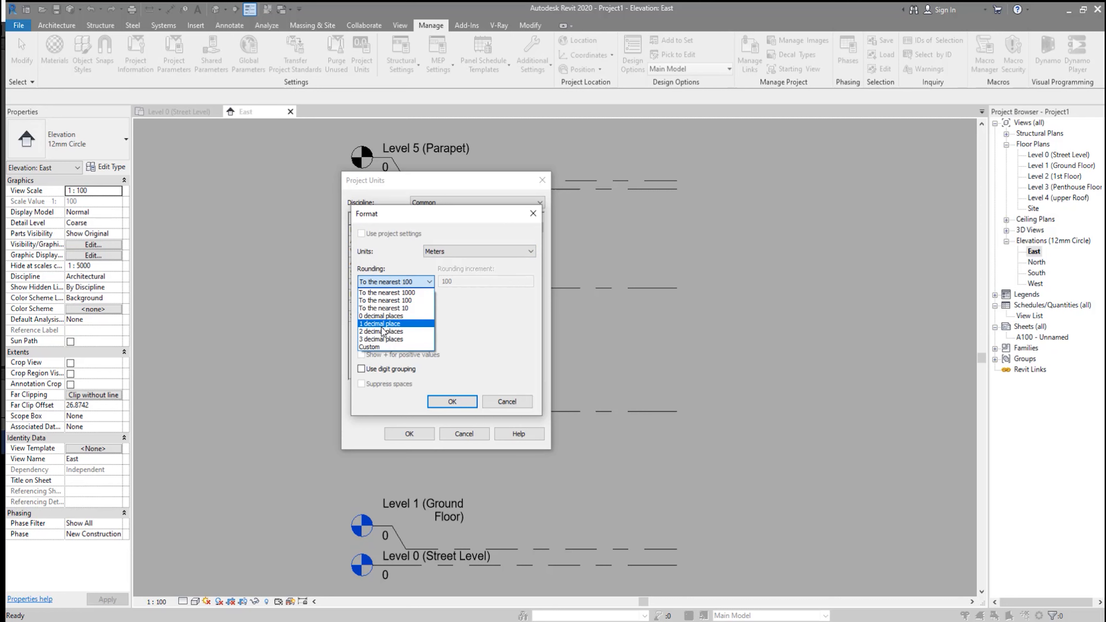
click(383, 332)
click(439, 400)
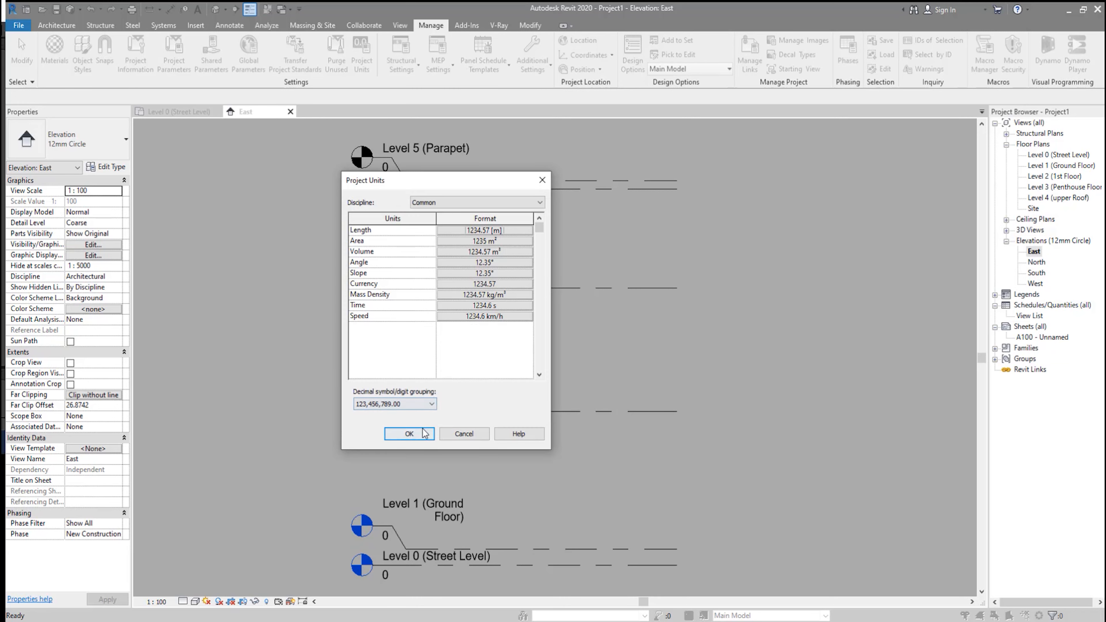
click(421, 432)
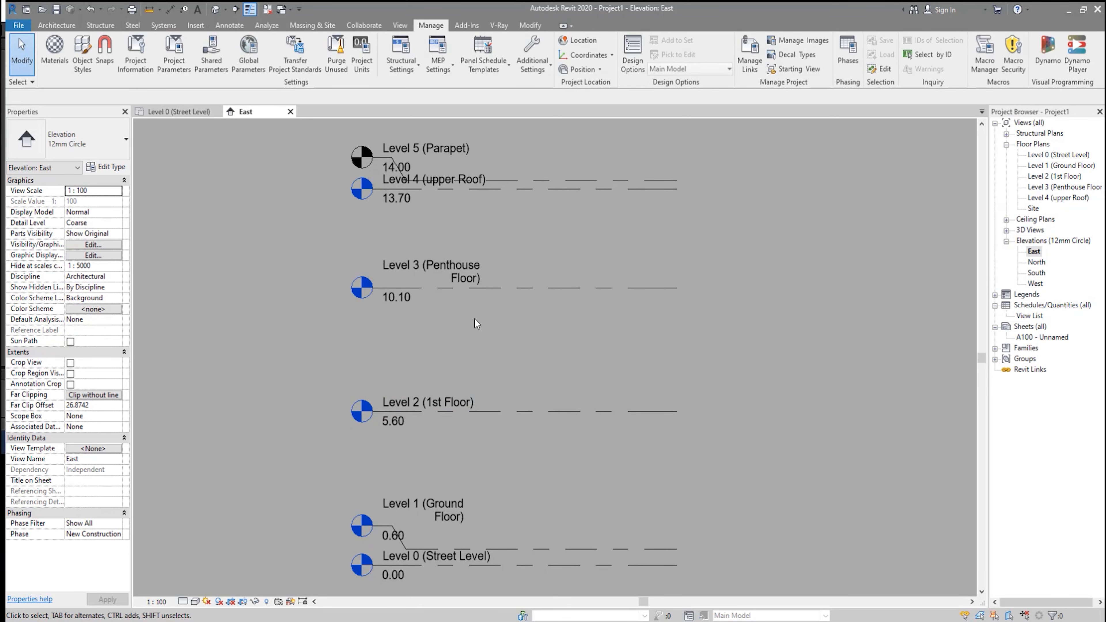
- Propagate the extents of all six levels from the East elevation to the West elevation
middle_drag(452, 334, 468, 329)
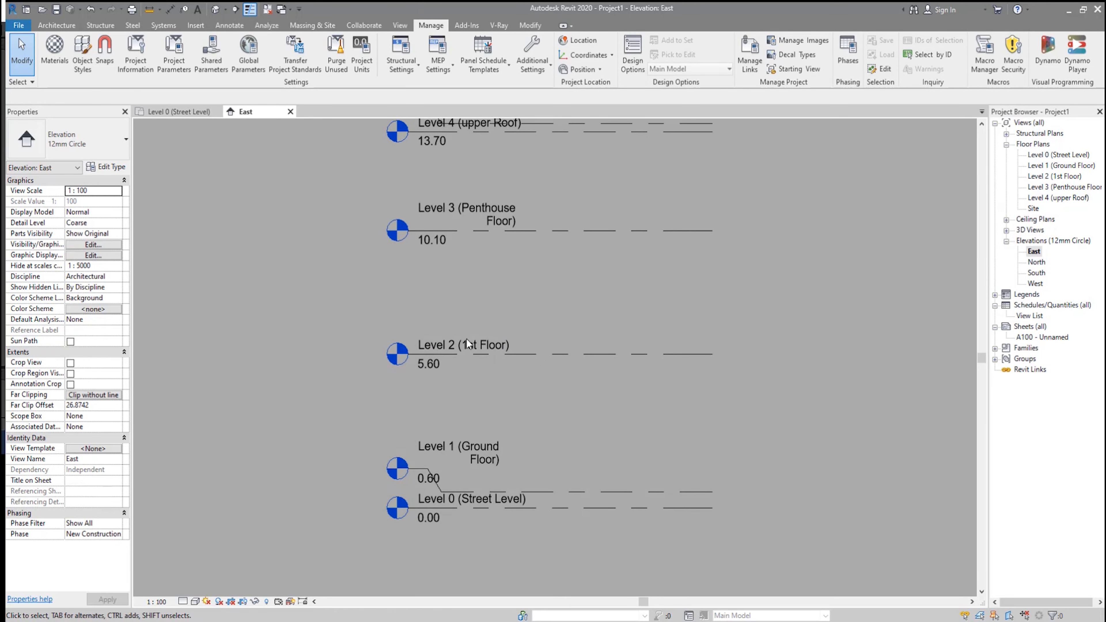
scroll(465, 408, down, 3)
drag(610, 169, 519, 473)
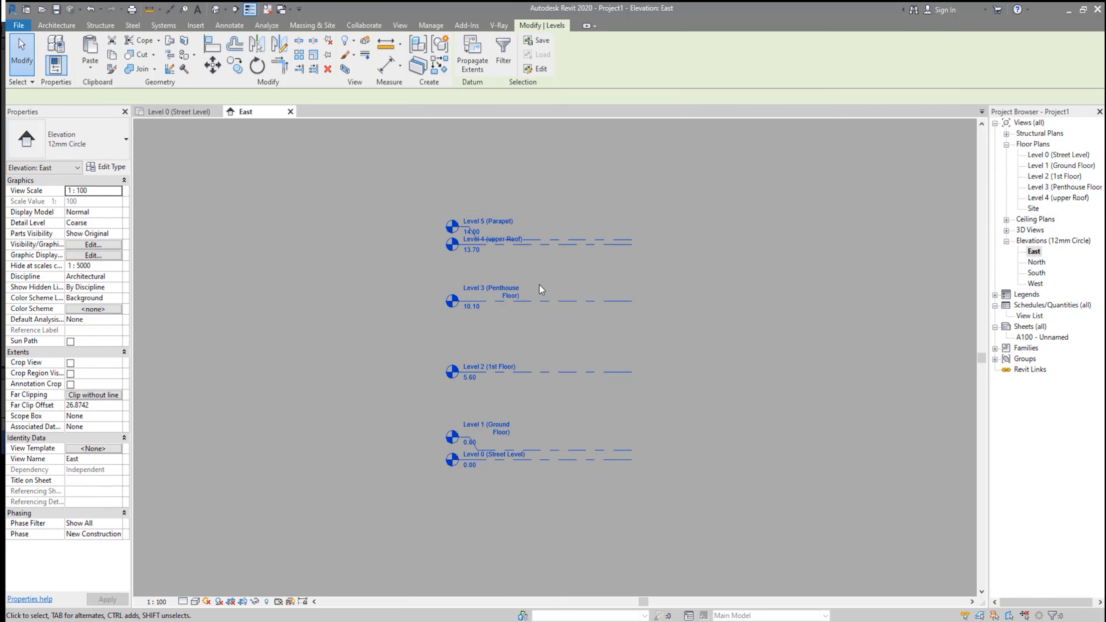
click(473, 54)
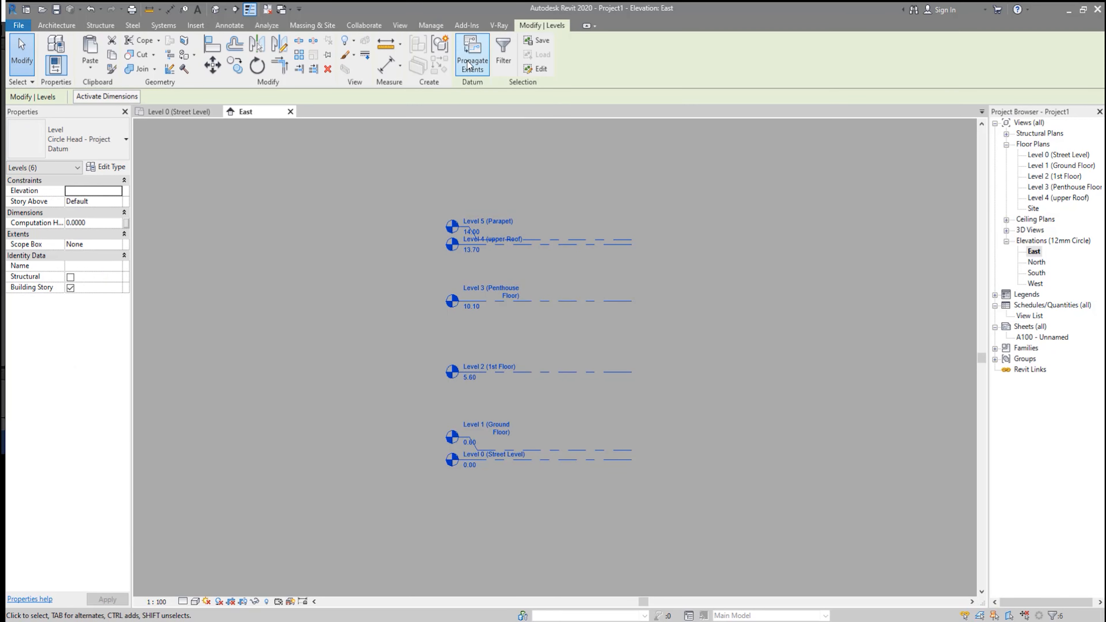
click(411, 189)
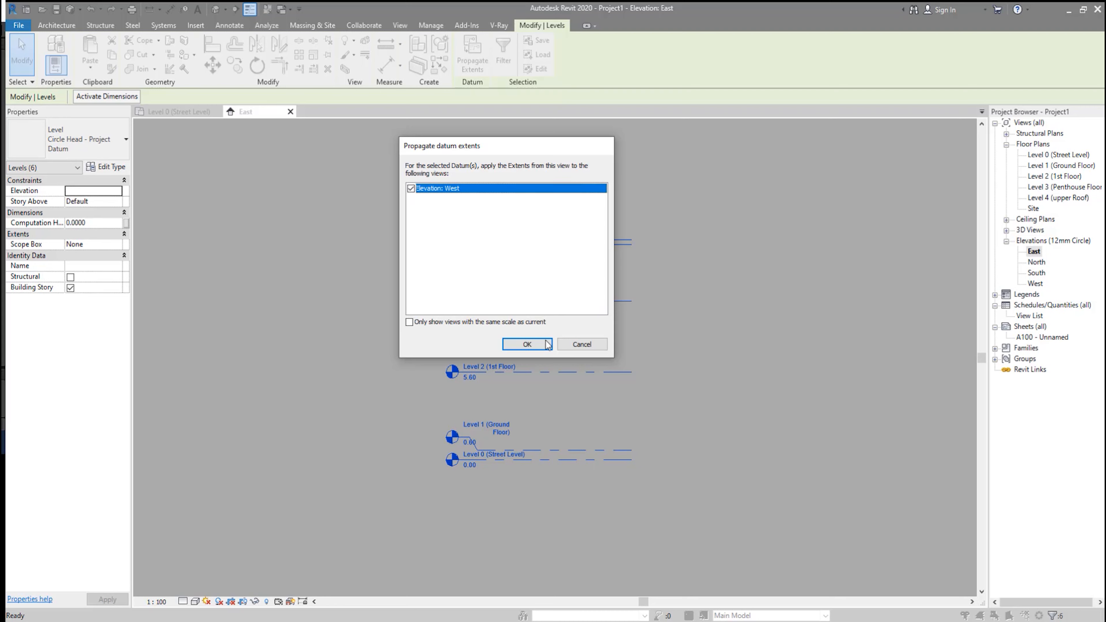
click(528, 344)
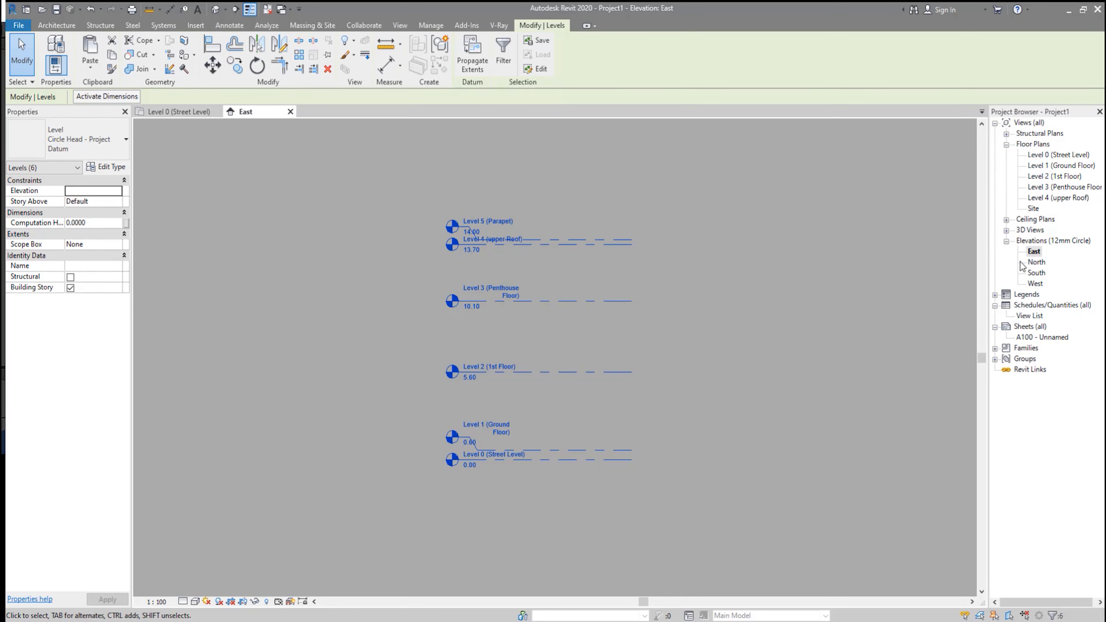
- In the North elevation, offset the heads of Level 5 (Parapet) and Level 1 (Ground Floor) upward with elbows to clear the overlapping labels
double_click(1035, 264)
drag(558, 277, 573, 131)
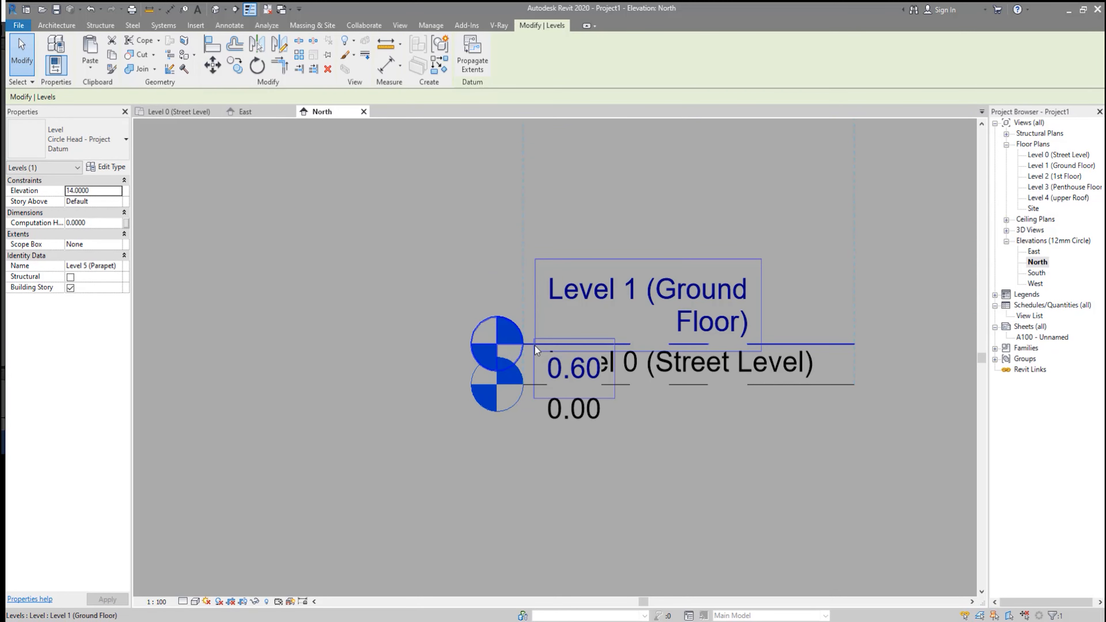
click(535, 346)
drag(557, 371, 556, 331)
- Lengthen all the level lines together away from their heads in the North elevation
scroll(398, 403, down, 2)
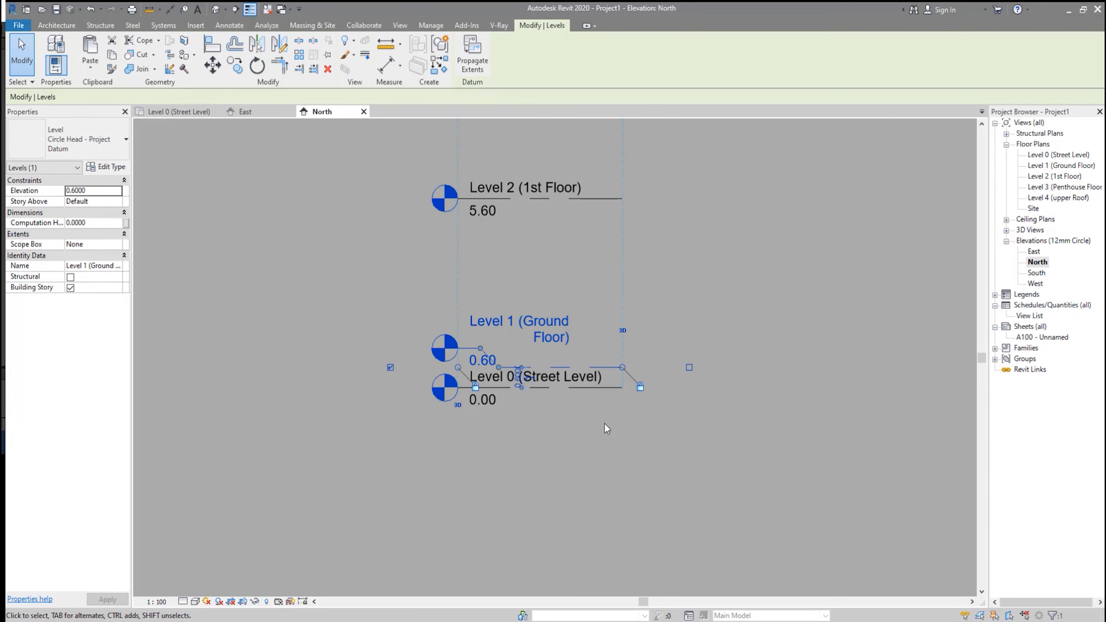
middle_drag(612, 442, 610, 444)
middle_drag(610, 444, 589, 474)
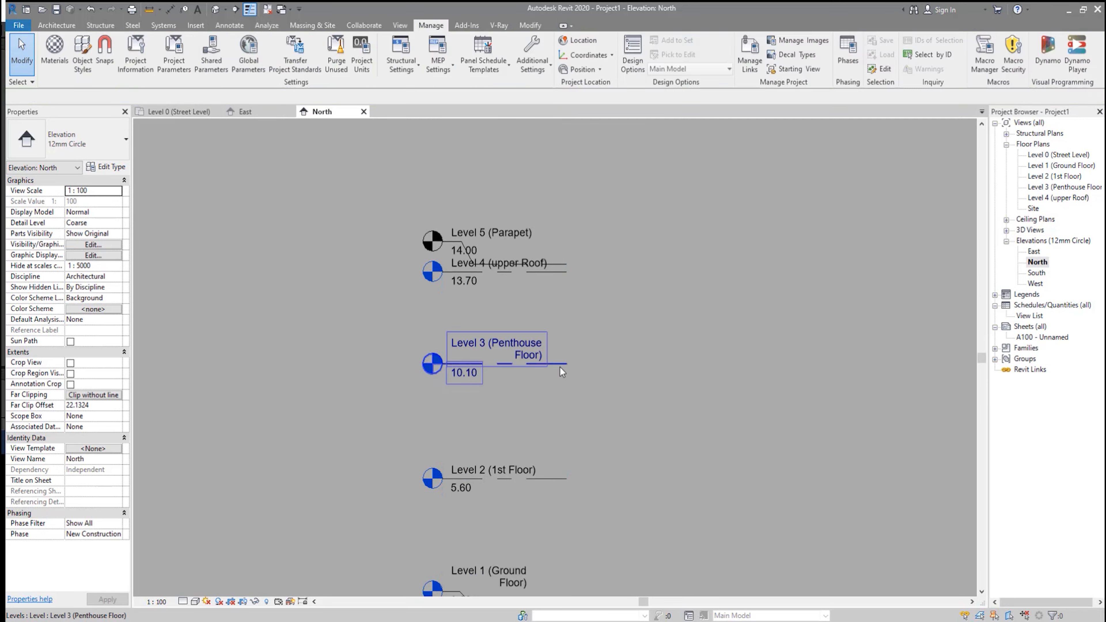
click(560, 365)
drag(568, 365, 842, 369)
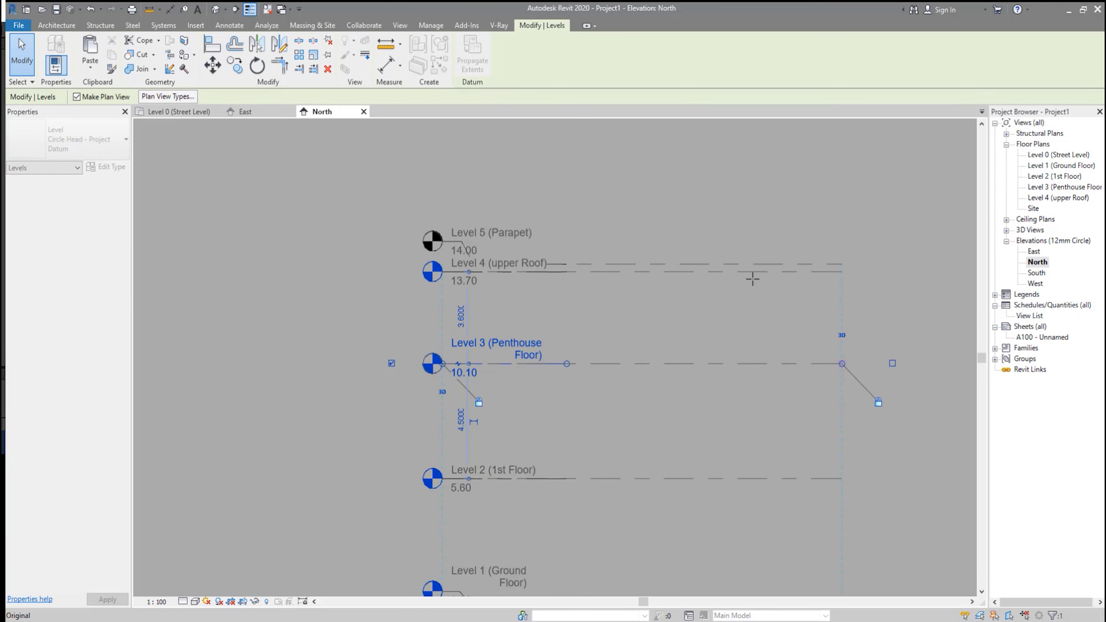
scroll(725, 259, down, 2)
middle_drag(767, 422, 697, 409)
scroll(678, 452, up, 2)
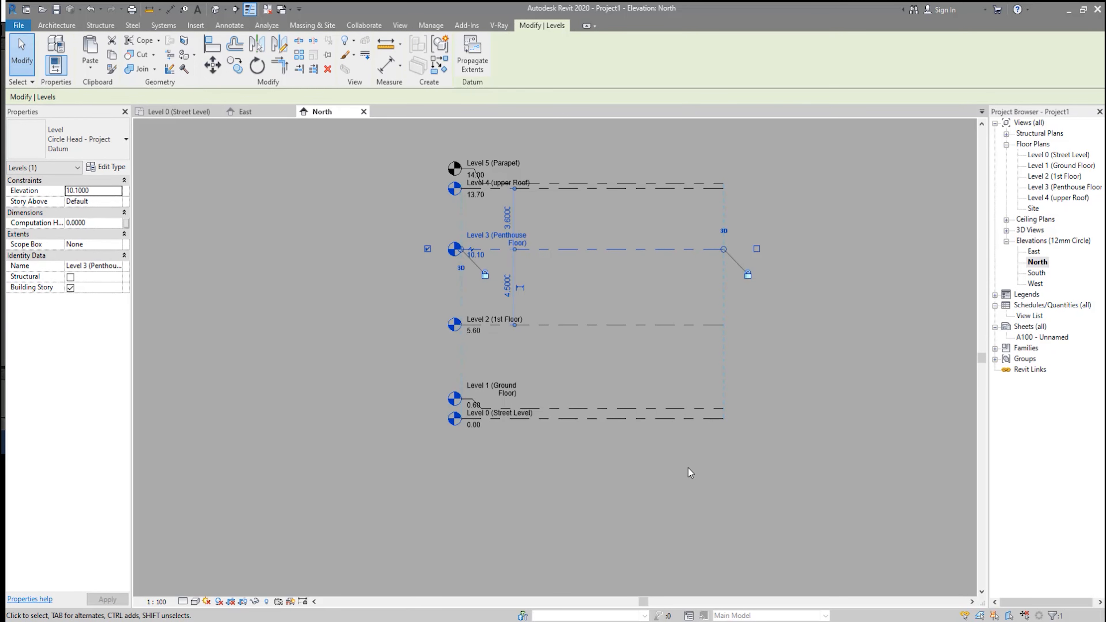
- Propagate the extents of all six levels from the North elevation to the South elevation
click(688, 468)
drag(725, 150, 534, 480)
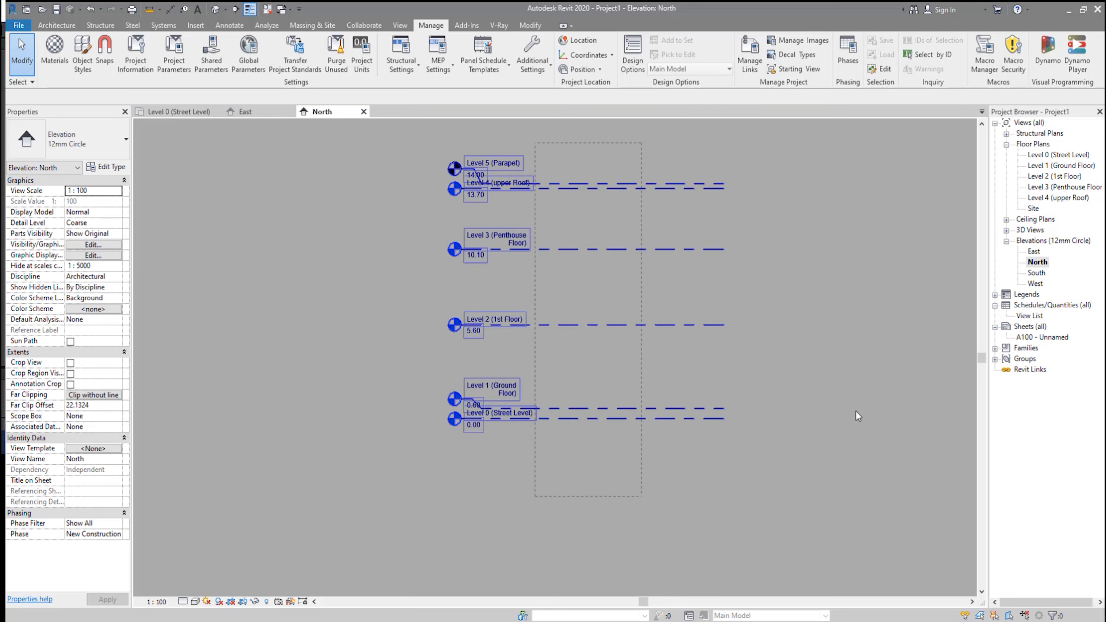
click(478, 65)
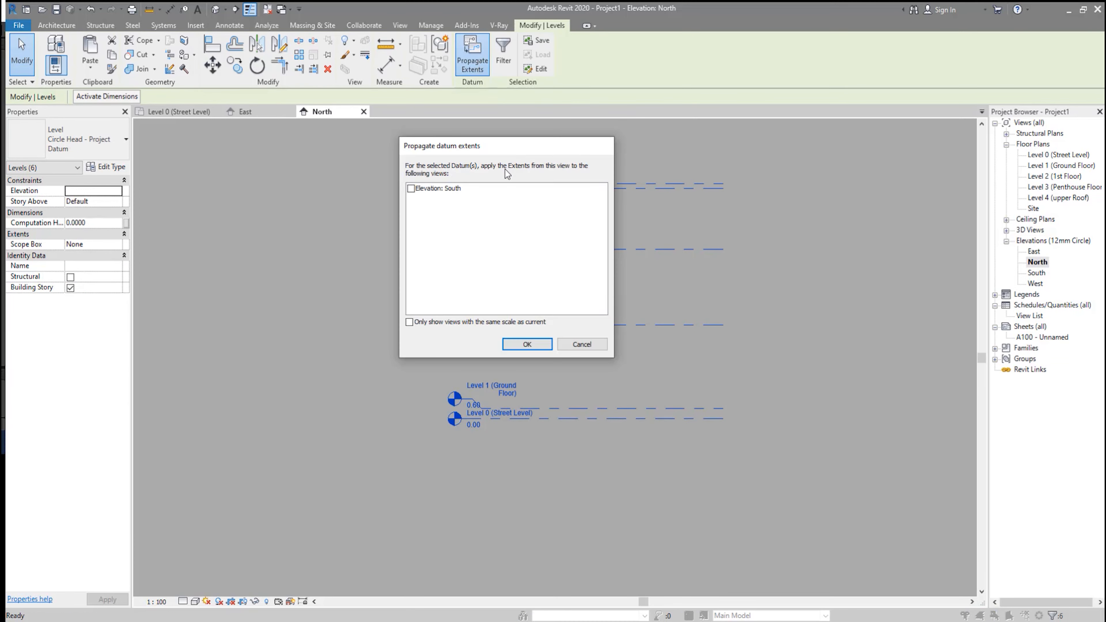
click(411, 188)
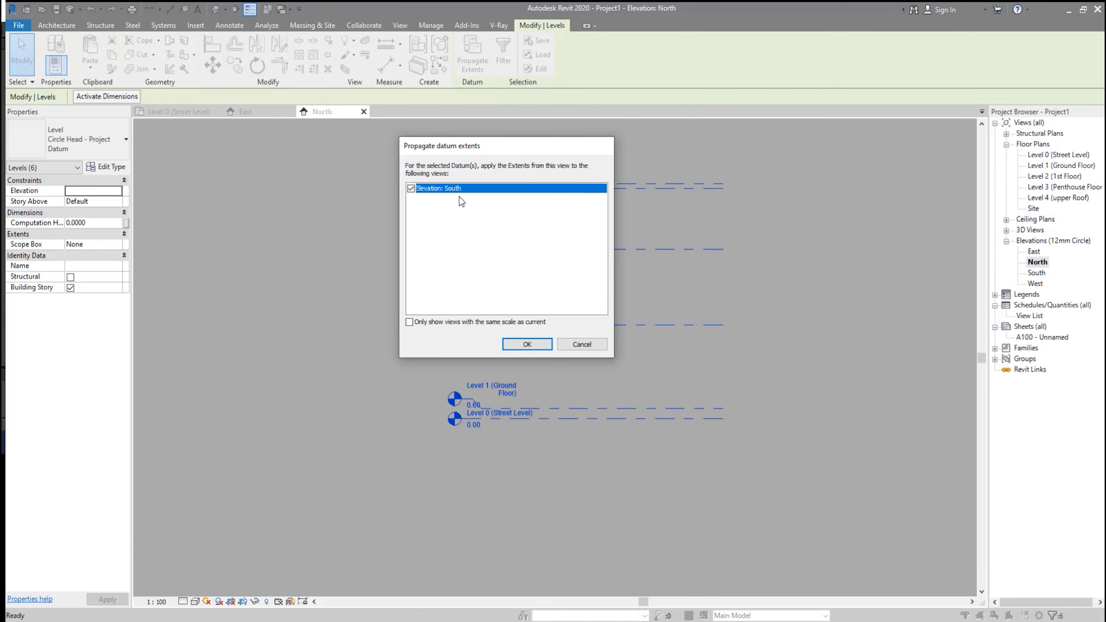
click(538, 347)
click(688, 357)
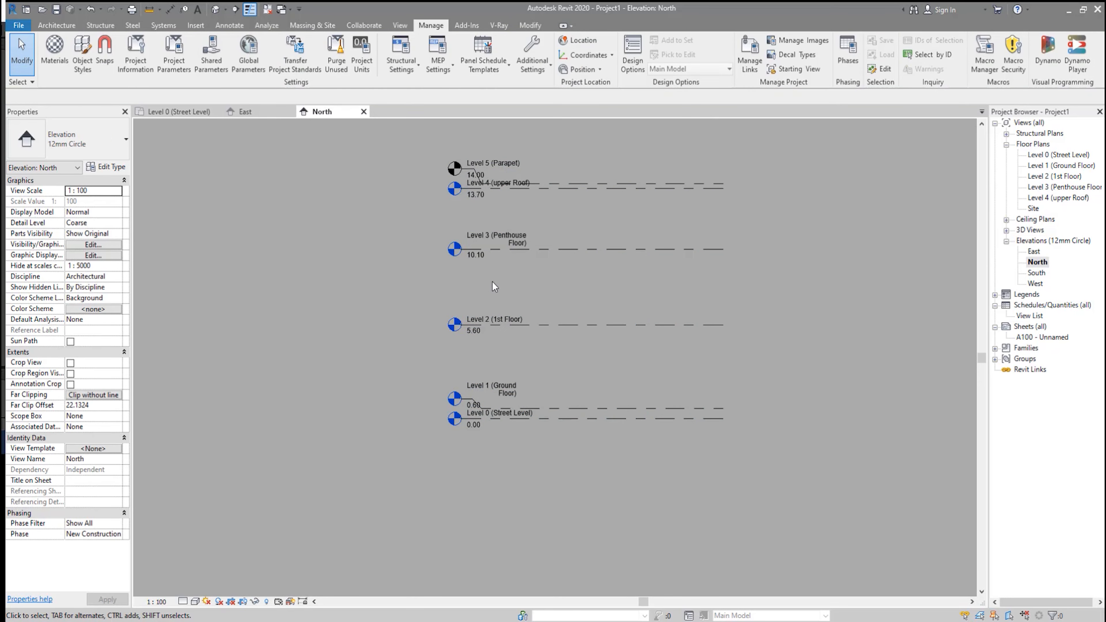
- Switch to AutoCAD and examine the ground floor plan beside the first floor plan in HEC 20004 DC2.dwg
middle_drag(585, 229, 583, 262)
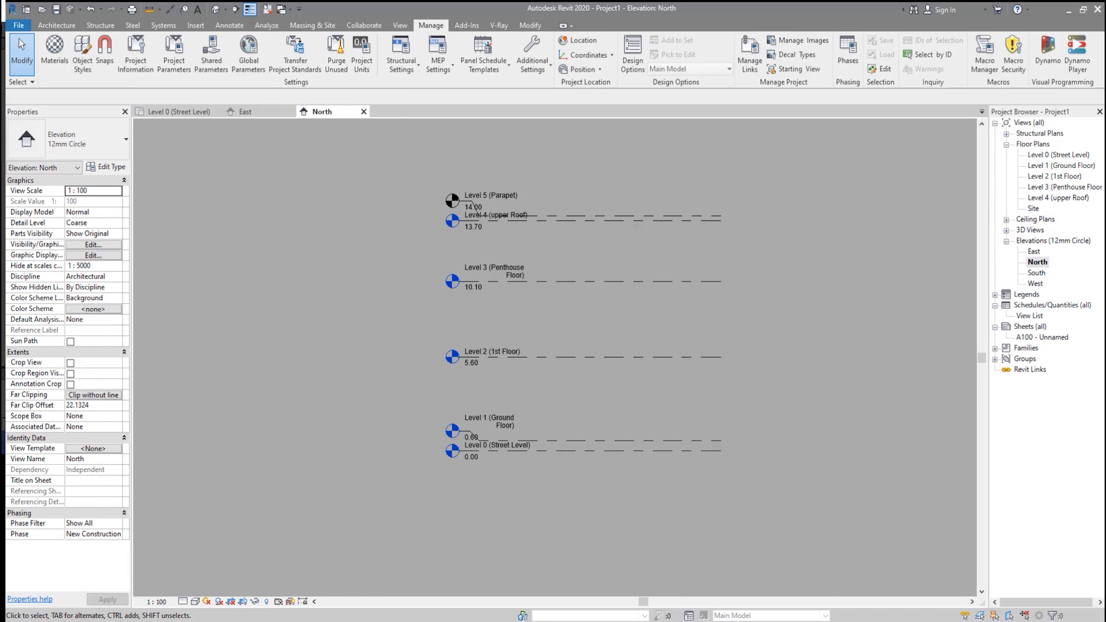
mouse_move(244, 621)
click(211, 600)
scroll(612, 282, down, 5)
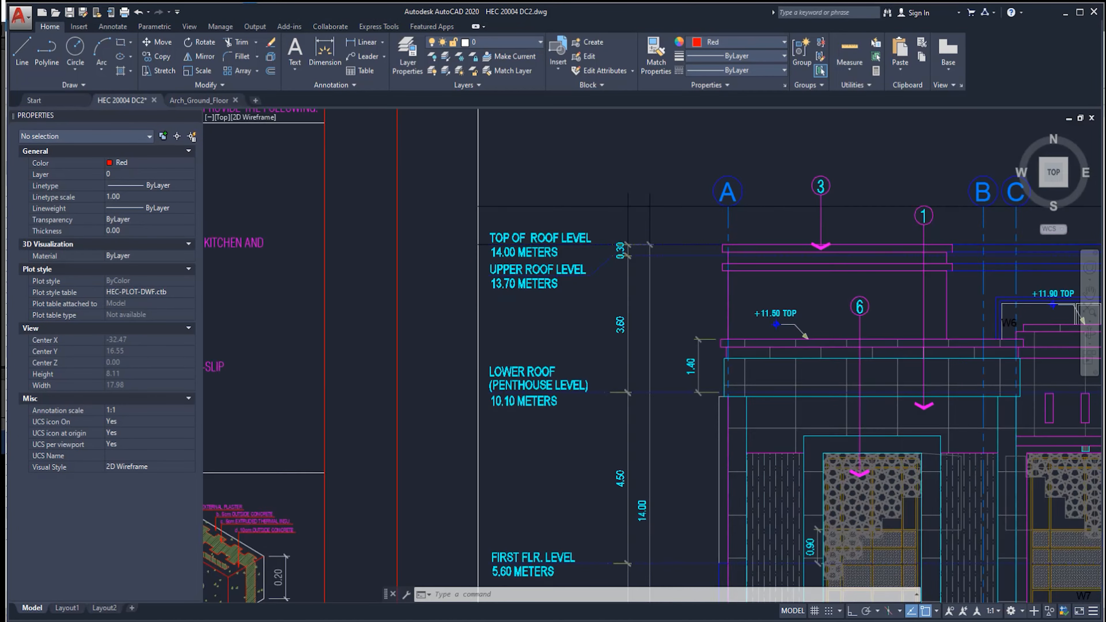
scroll(613, 282, down, 10)
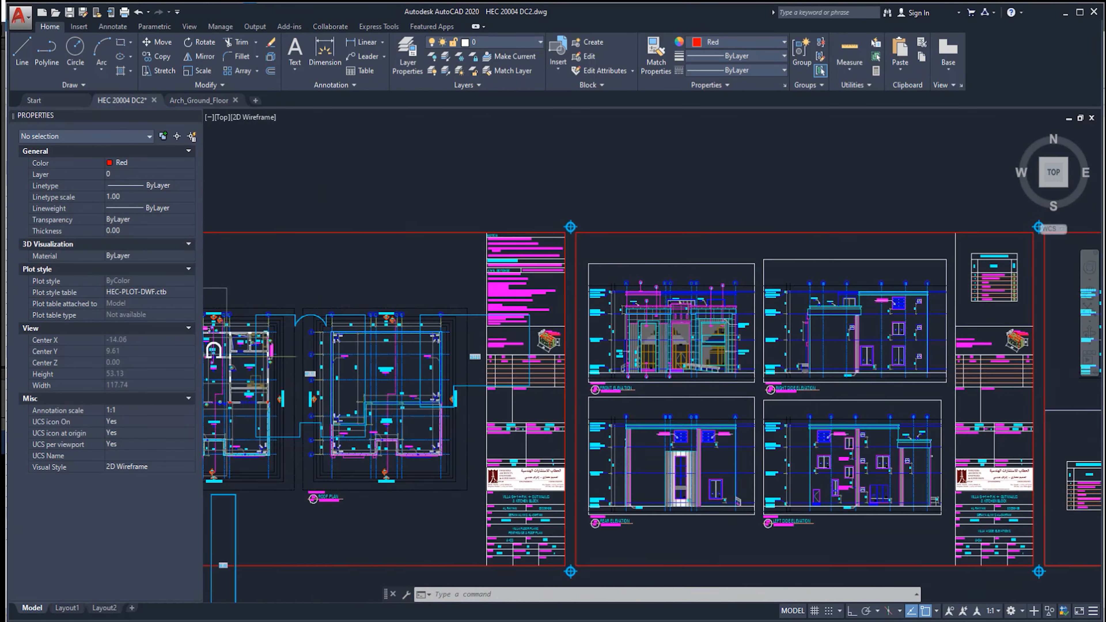
scroll(596, 356, up, 15)
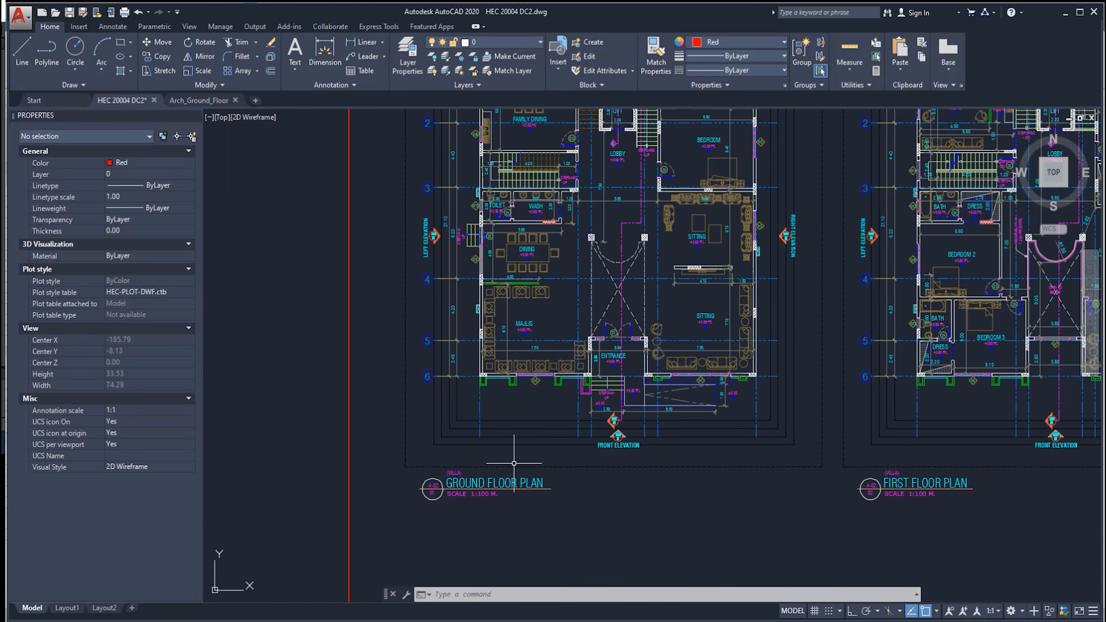
middle_drag(743, 185, 729, 318)
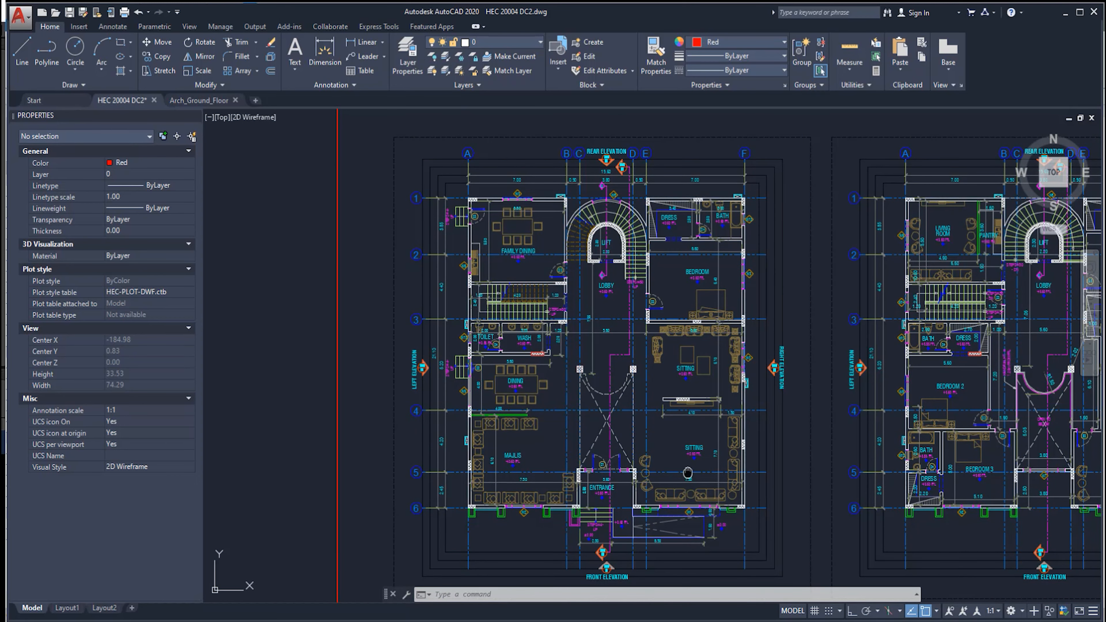
middle_drag(688, 473, 683, 437)
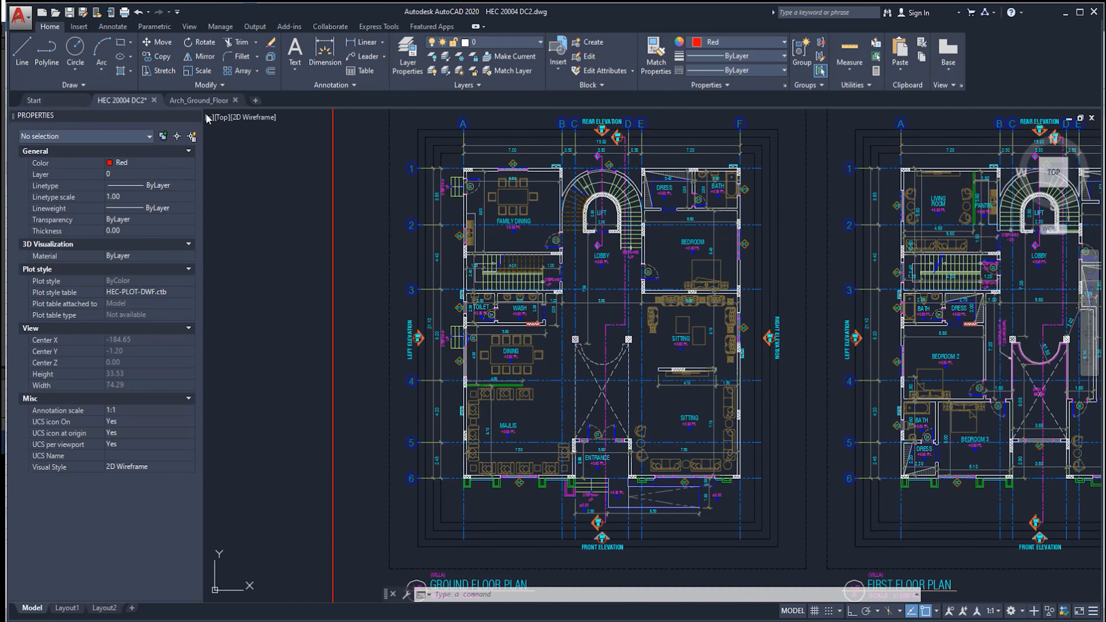
- Examine the separate ground floor plan in Arch_Ground_Floor.dwg, both as a whole and in detail
click(203, 104)
scroll(638, 215, up, 2)
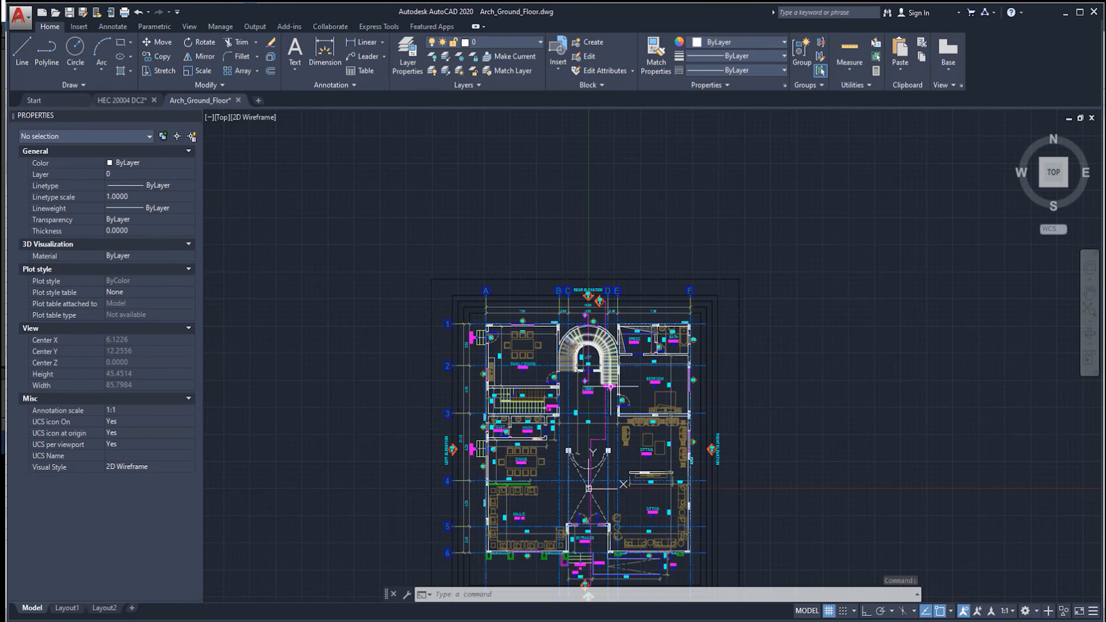
scroll(622, 443, up, 2)
middle_drag(621, 449, 624, 360)
scroll(624, 360, down, 2)
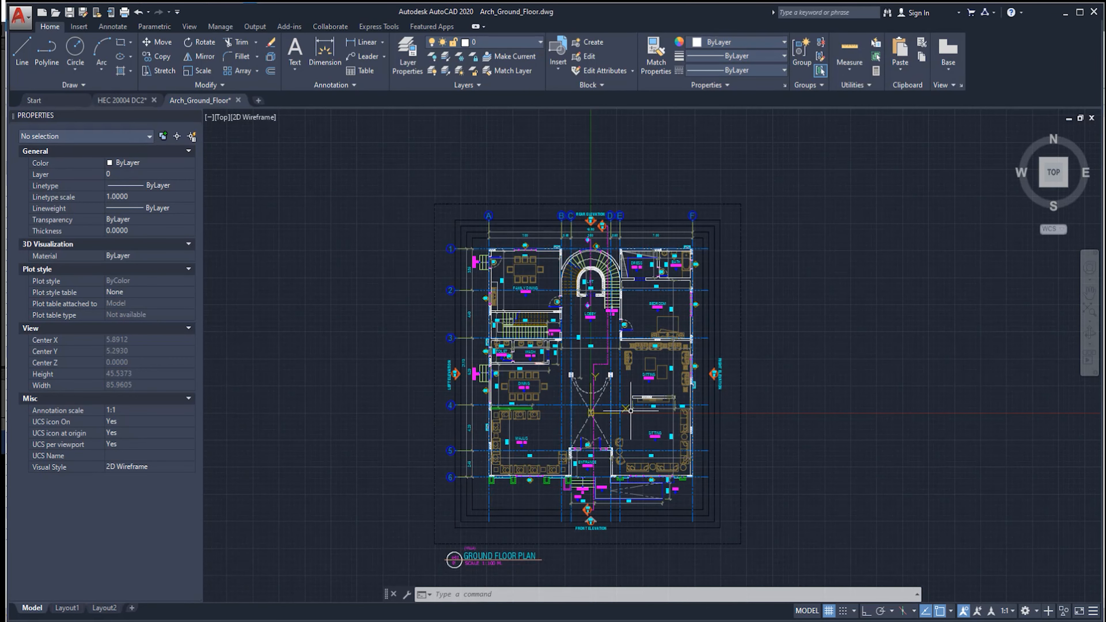
scroll(575, 301, up, 6)
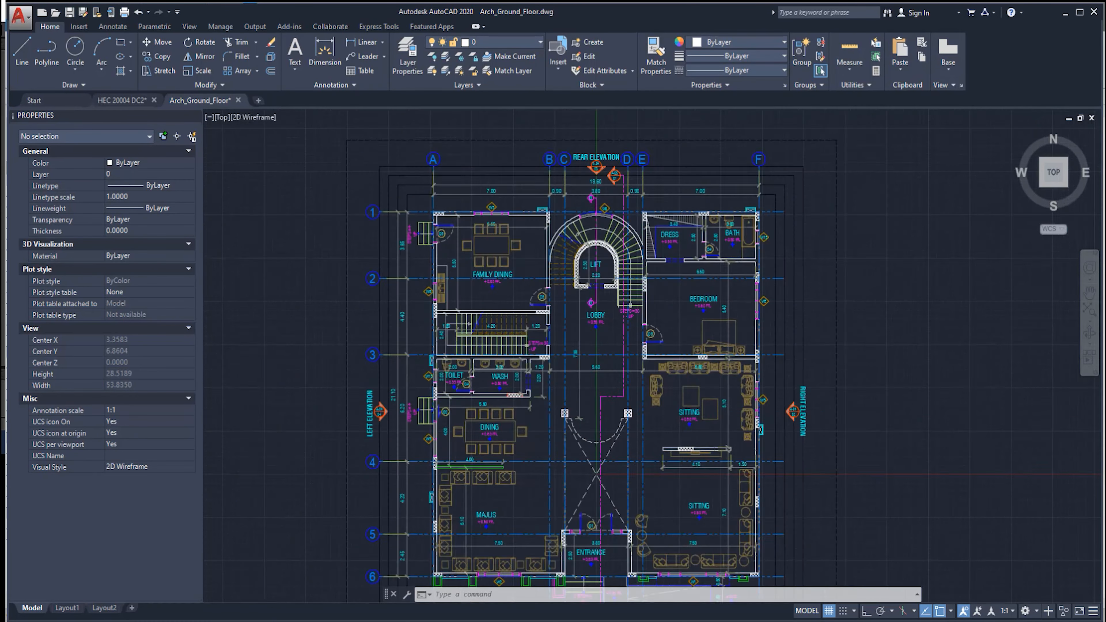
scroll(622, 453, down, 6)
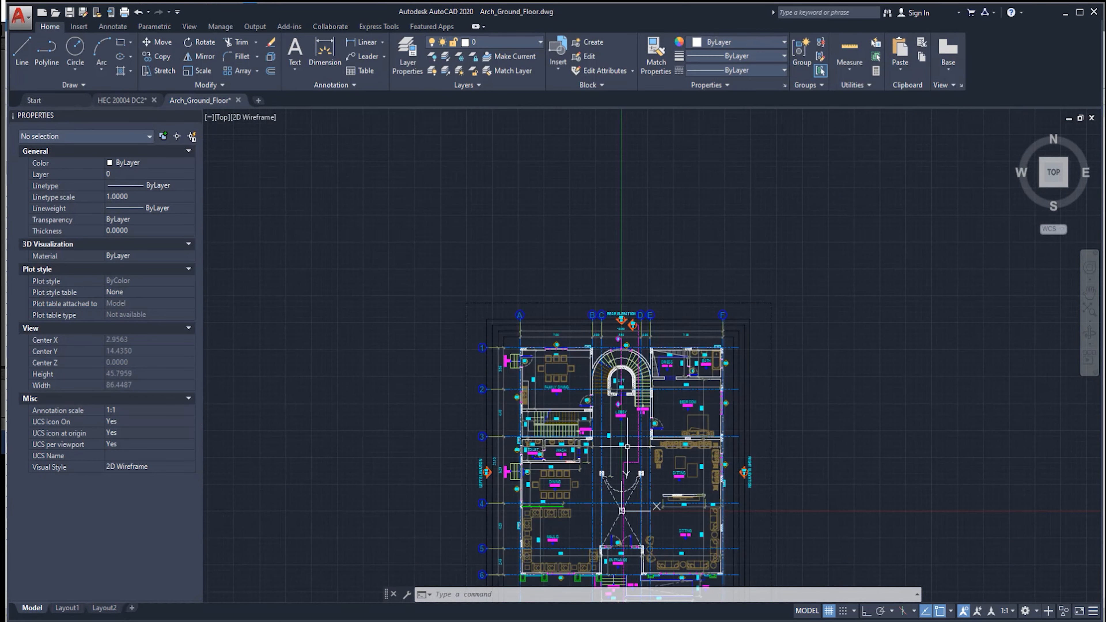
scroll(596, 332, up, 4)
- Compare the combined plans drawing with Arch_Ground_Floor.dwg, and examine where the dashed diagonals between lobby and entrance meet the drawing origin
click(122, 101)
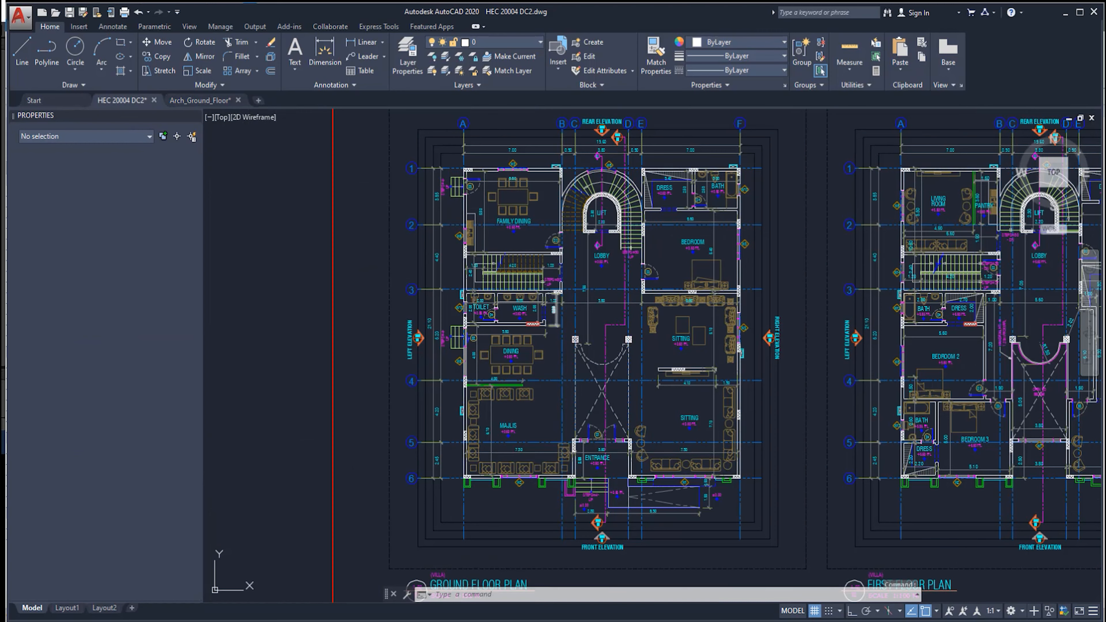
scroll(463, 347, down, 2)
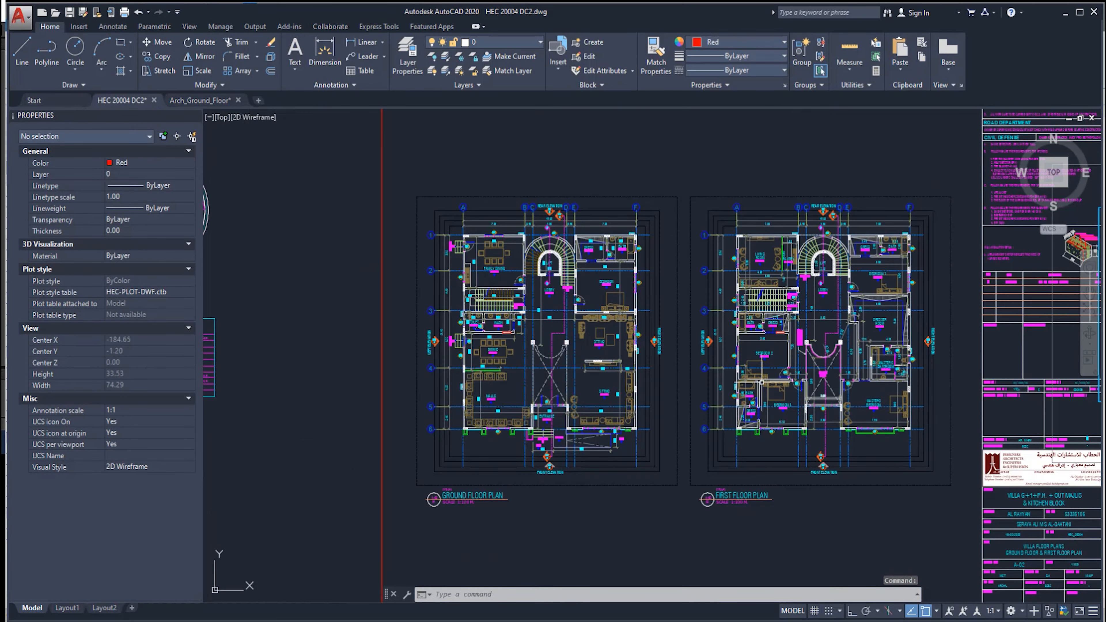
click(200, 100)
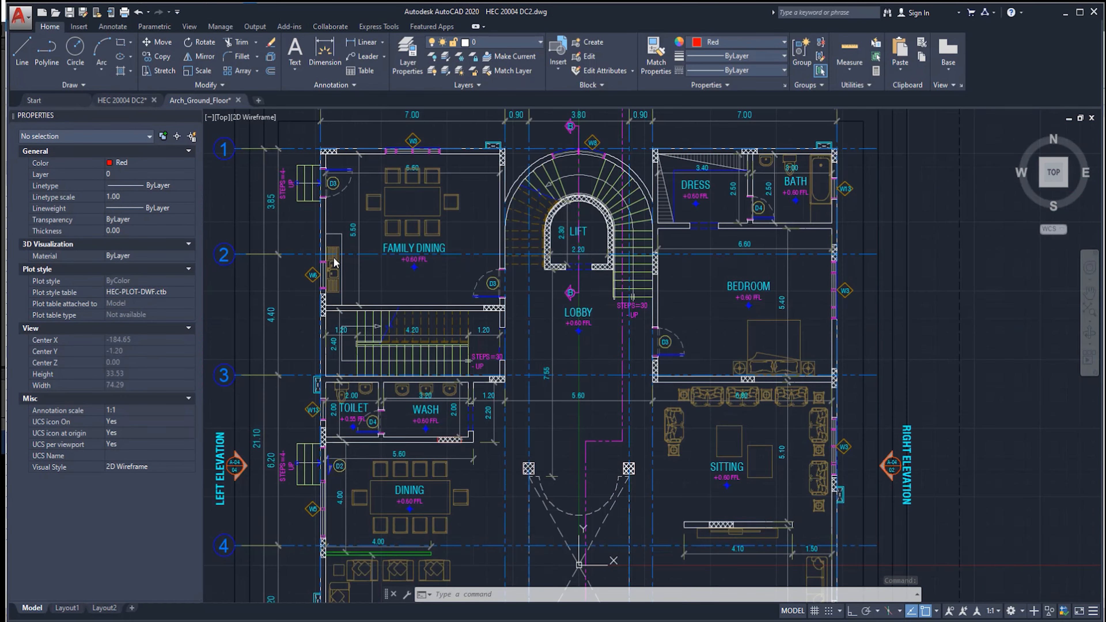
scroll(584, 405, down, 6)
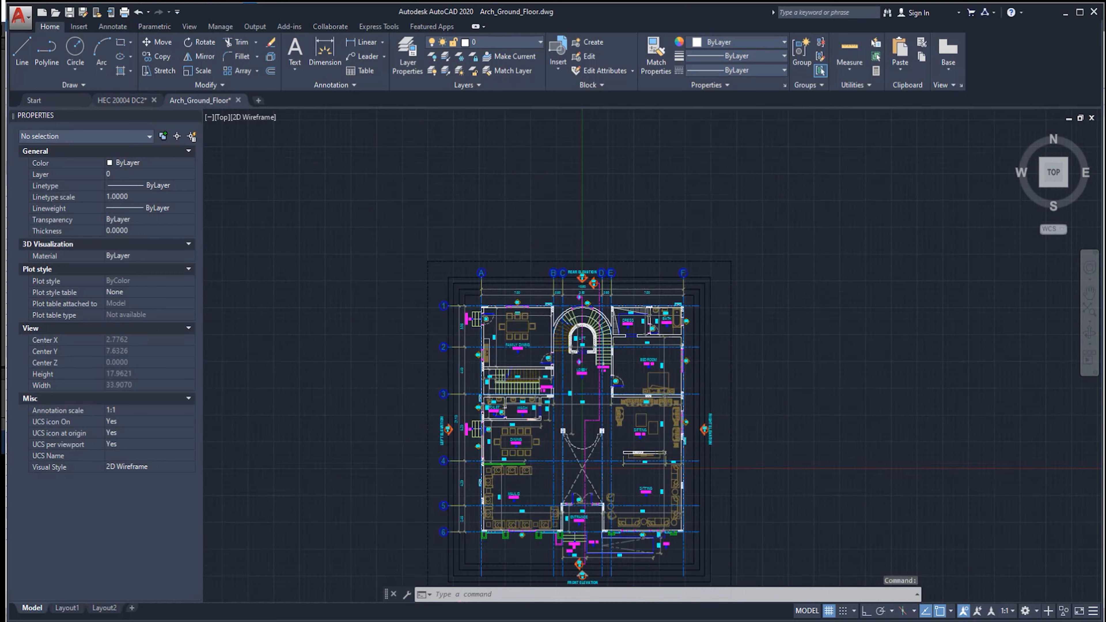
scroll(565, 364, up, 2)
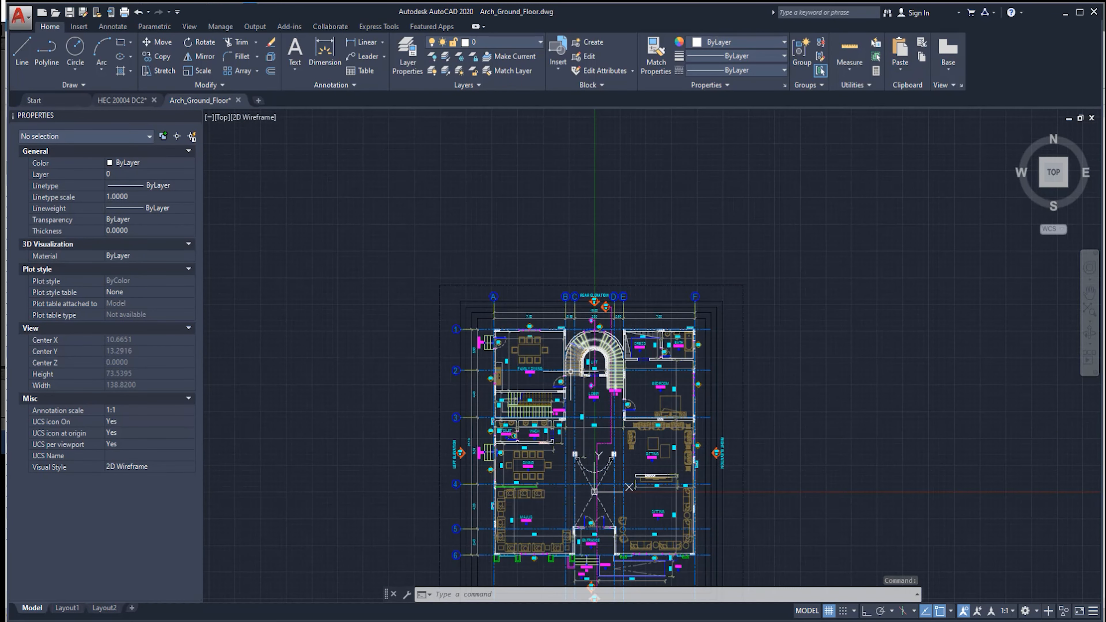
scroll(617, 540, up, 6)
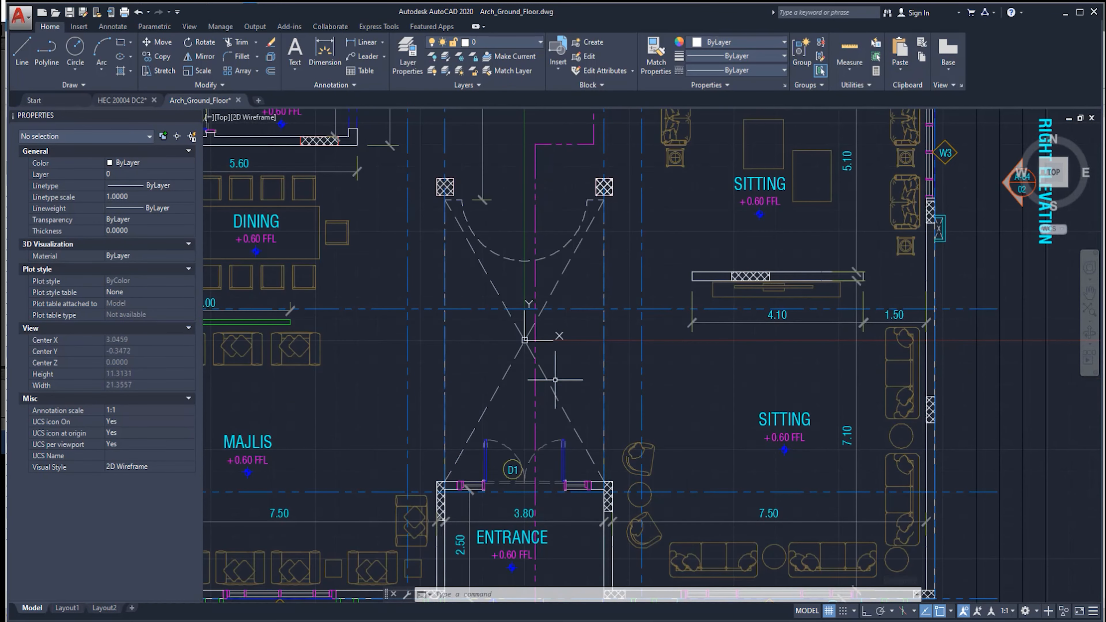
scroll(520, 330, up, 2)
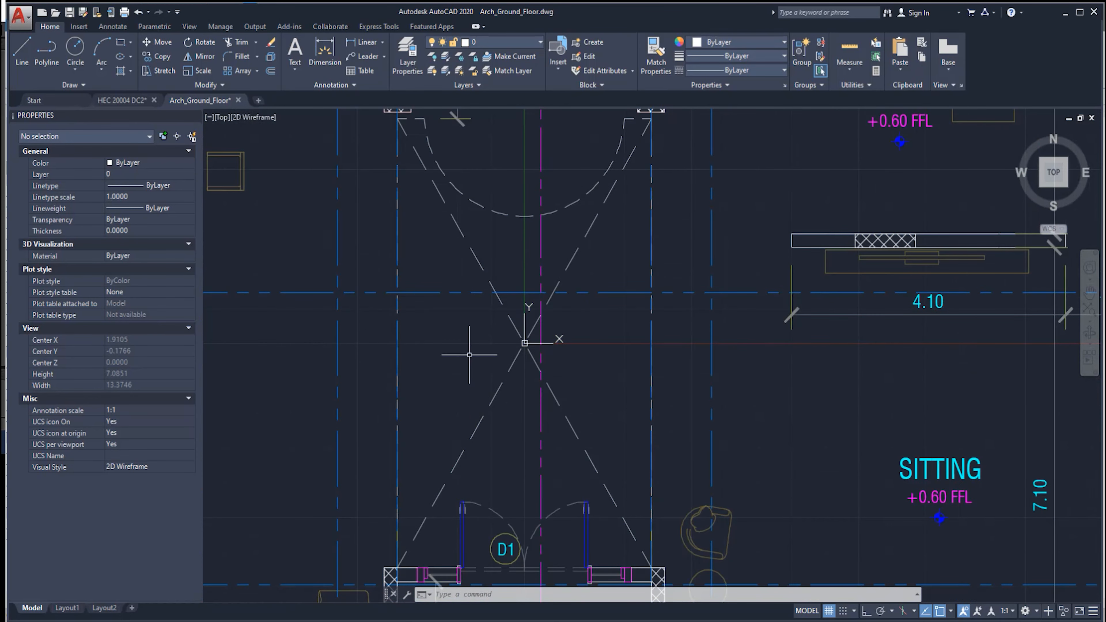
scroll(555, 361, down, 2)
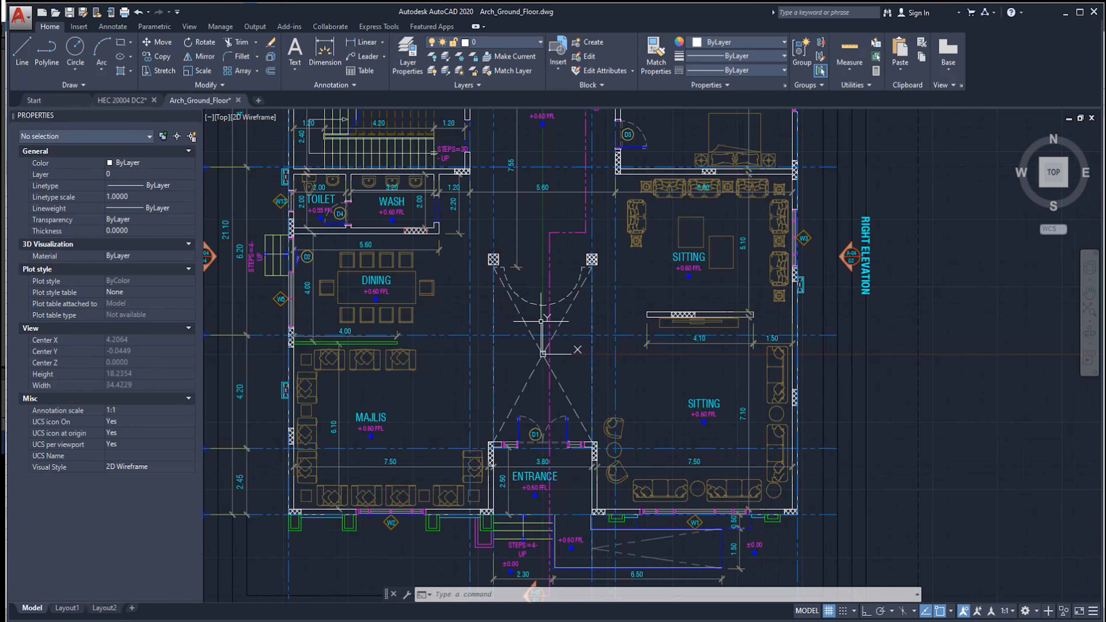
scroll(553, 359, up, 2)
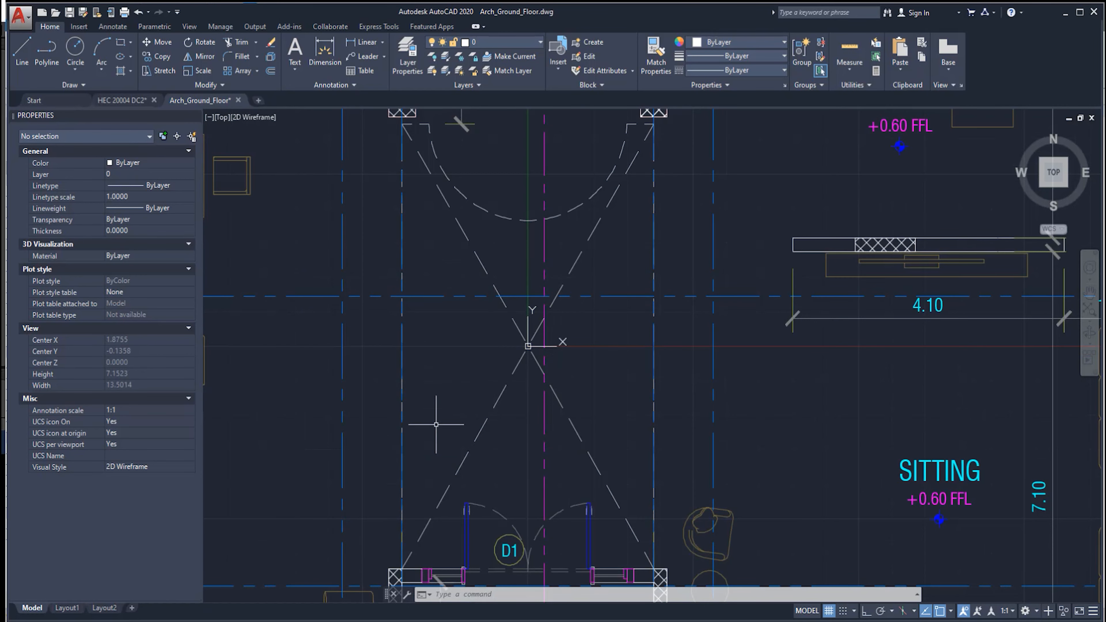
scroll(529, 348, down, 3)
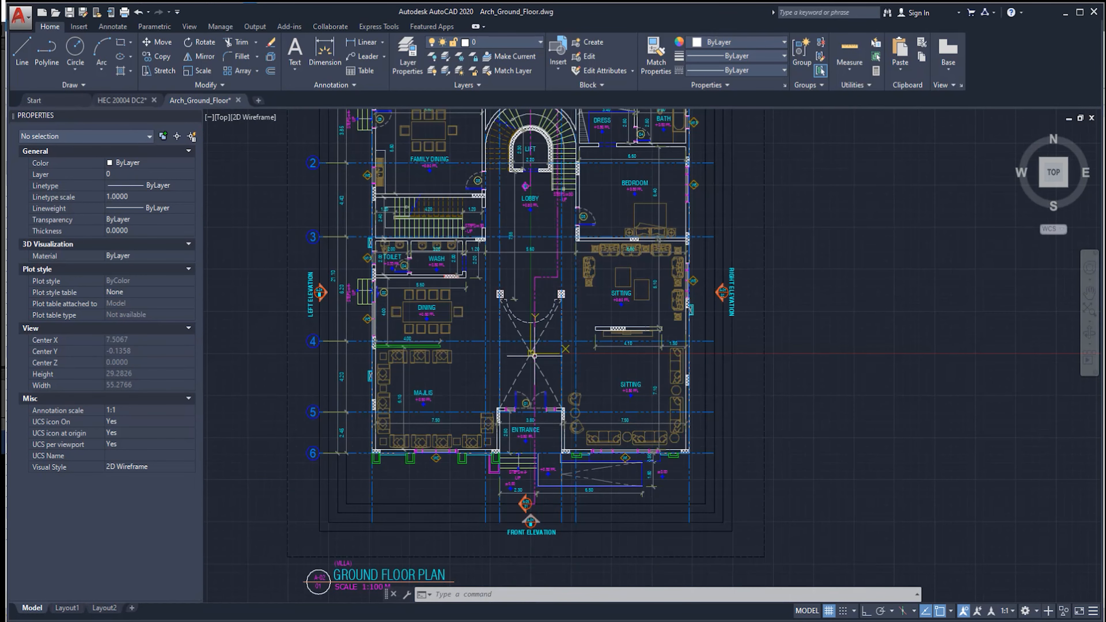
scroll(648, 407, down, 2)
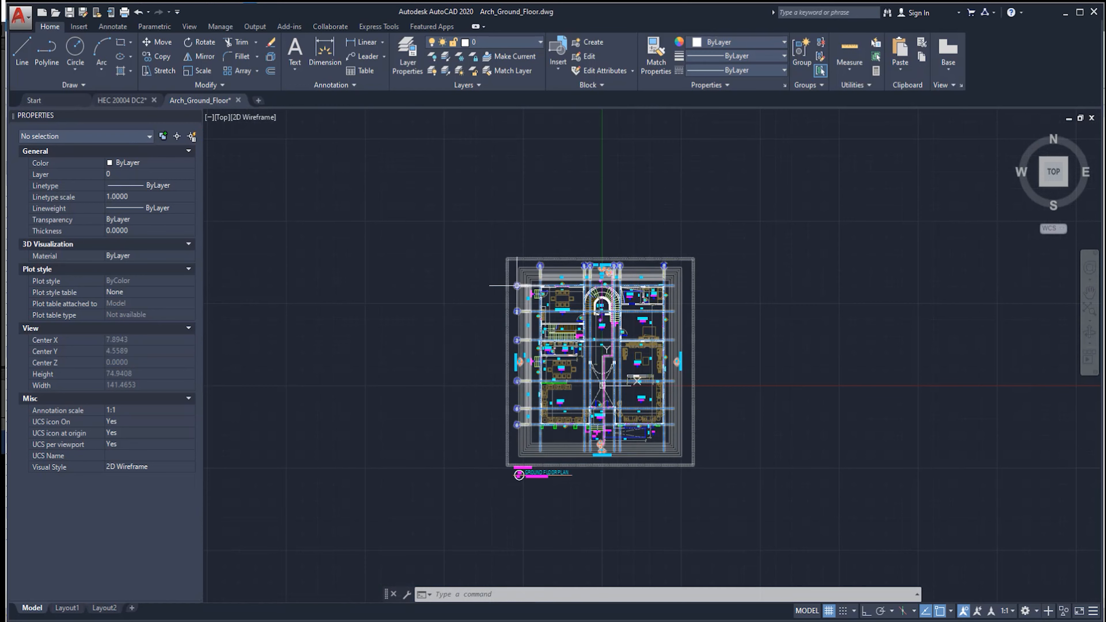
- Examine the crossing diagonals of the first floor's open-to-below area in HEC 20004 DC2.dwg, and compare them with the Arch_Ground_Floor.dwg plan
click(121, 100)
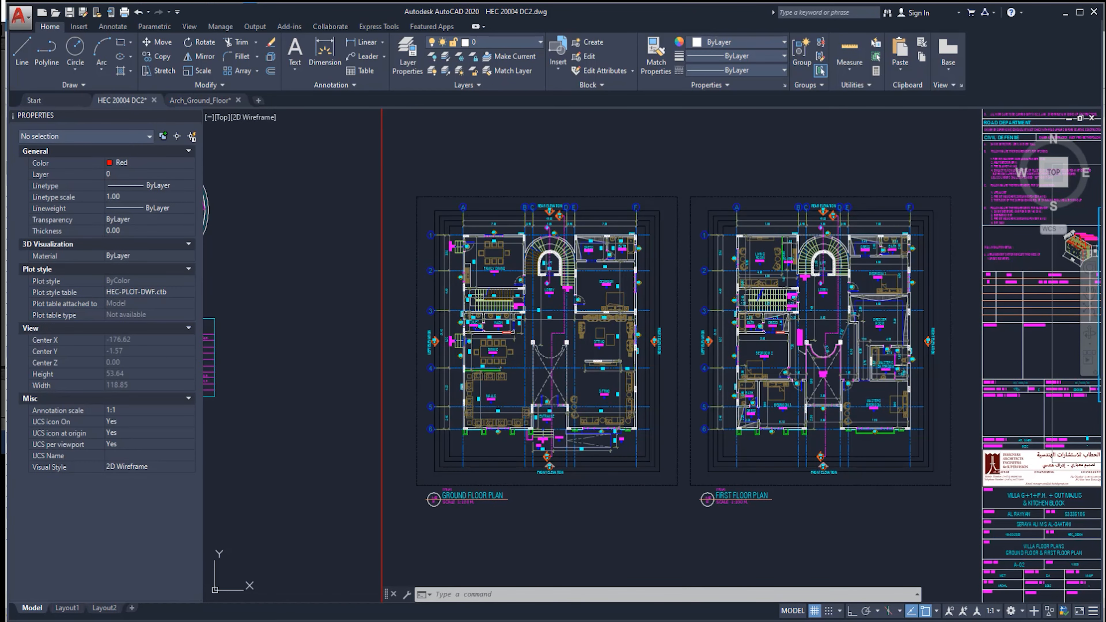
scroll(839, 451, up, 2)
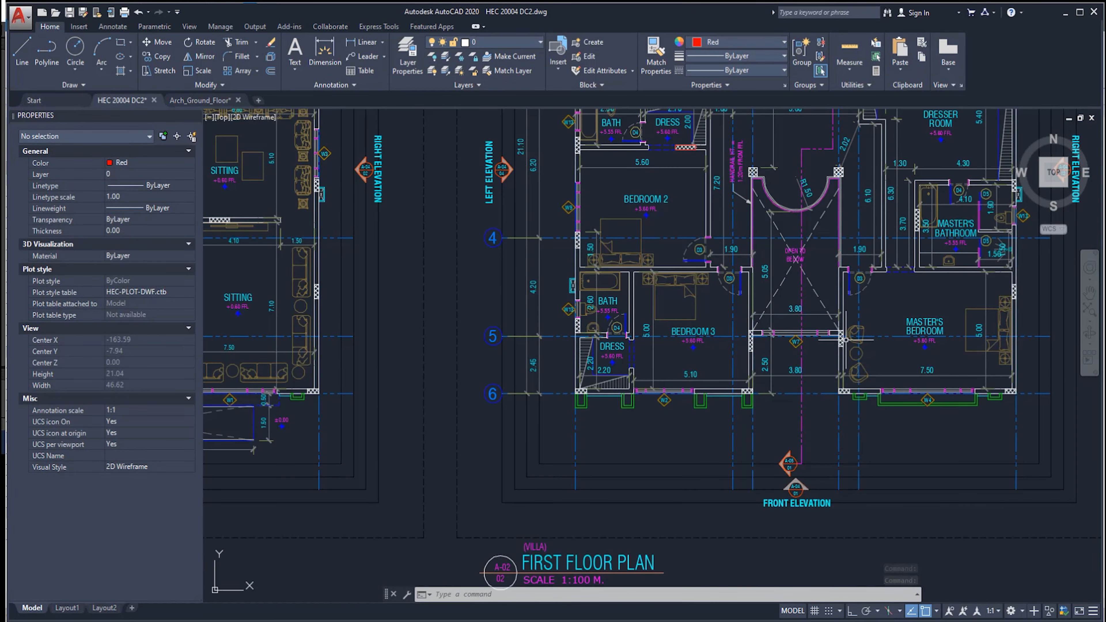
scroll(796, 266, up, 4)
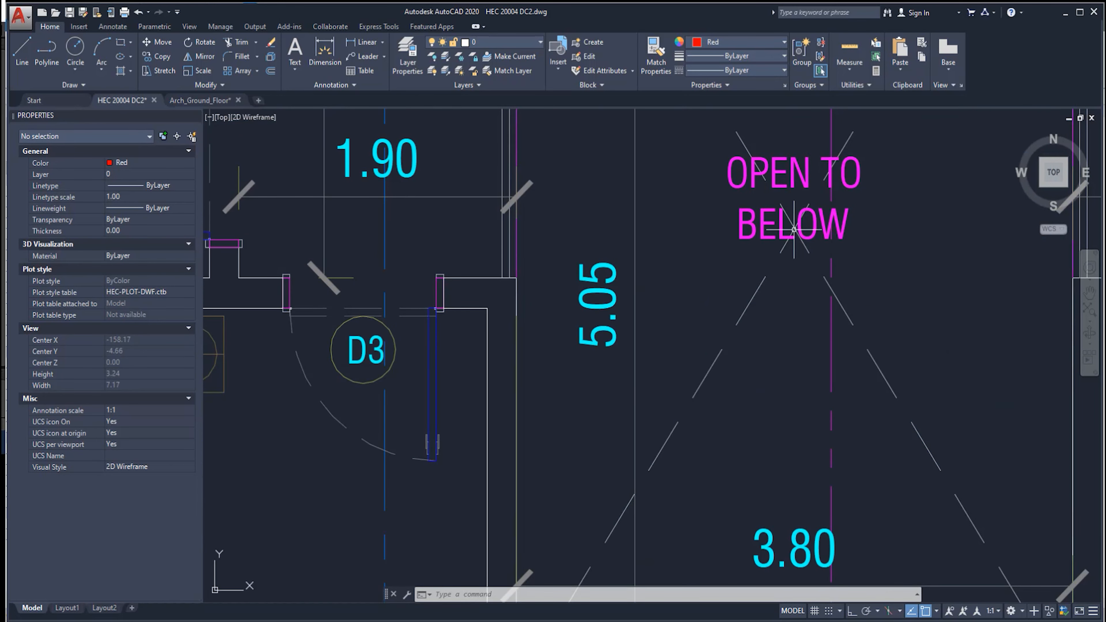
click(200, 100)
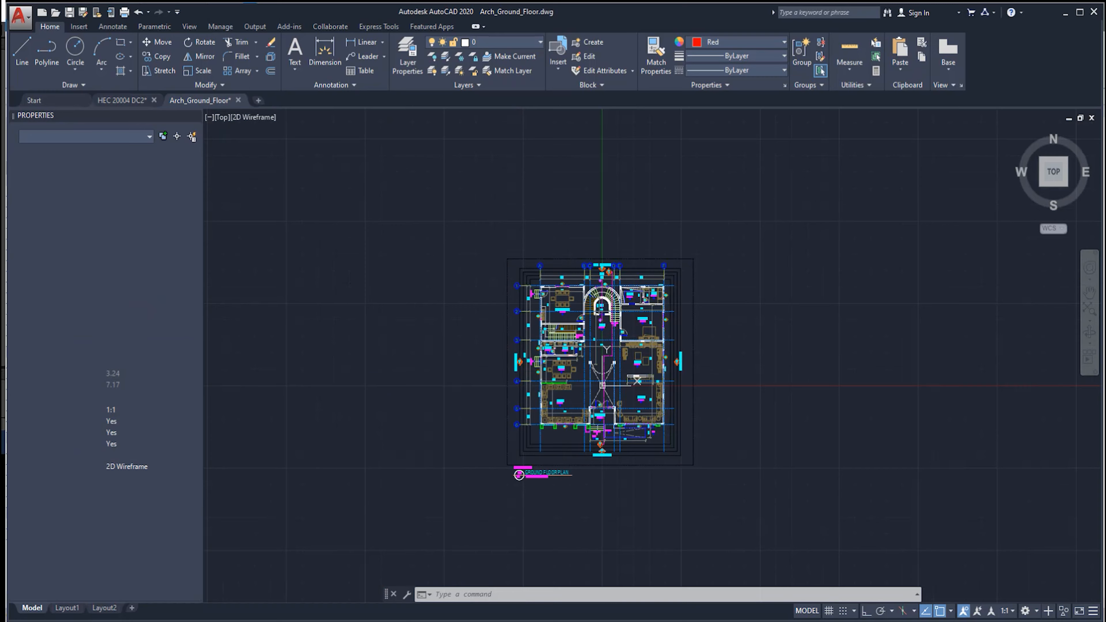
scroll(645, 392, up, 3)
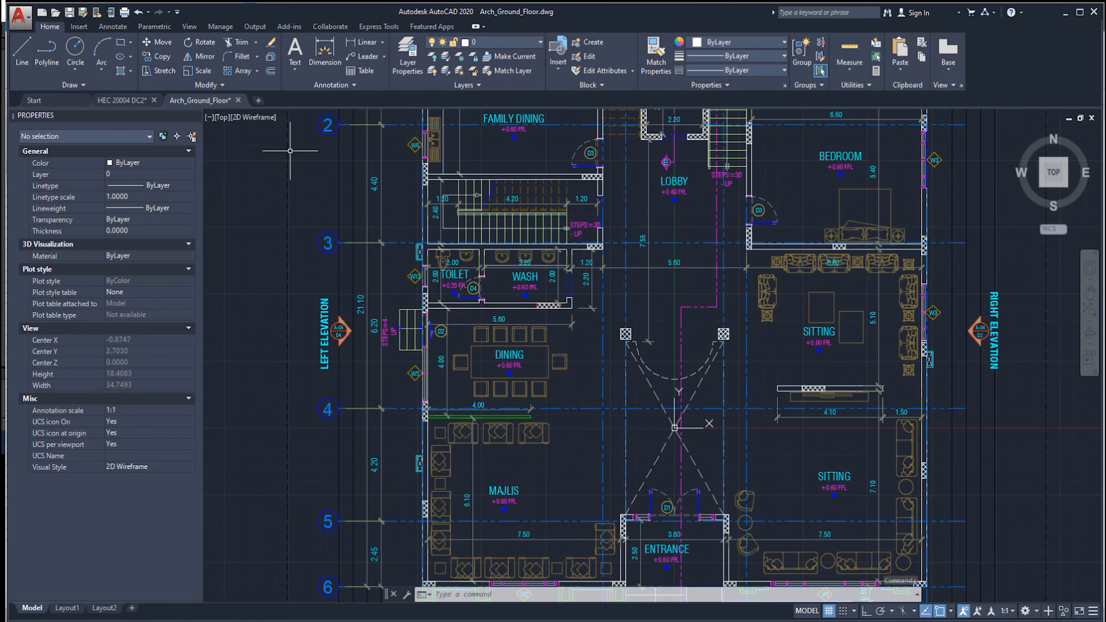
- In Revit, open the Level 1 (Ground Floor) floor plan and choose Arch_Ground_Floor.dwg from the Constructing Villa folder for a CAD link
mouse_move(222, 109)
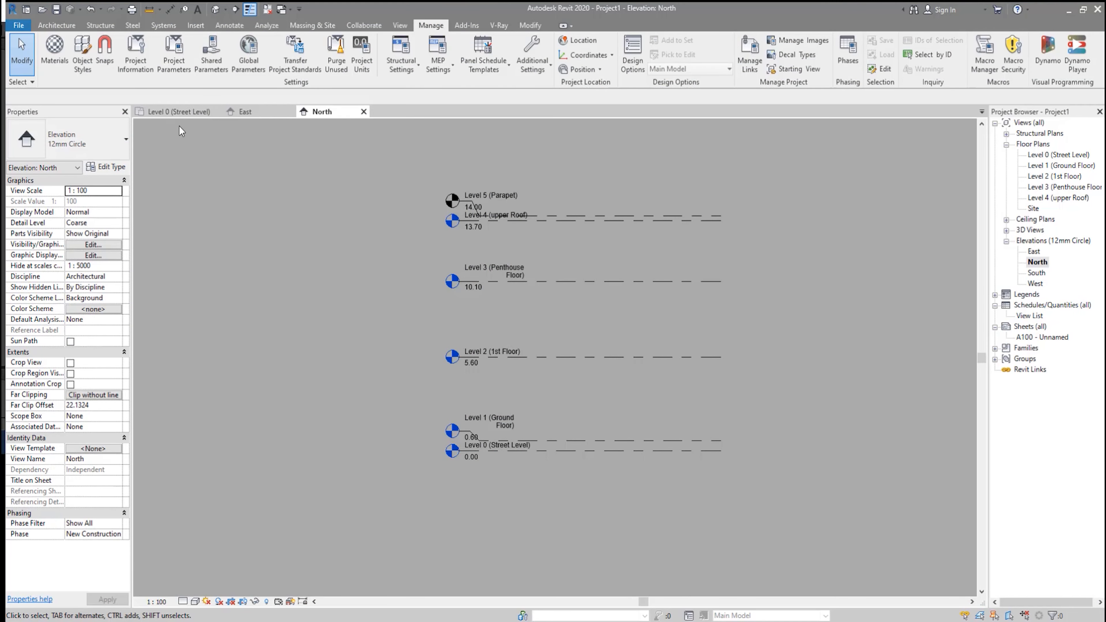
double_click(1065, 168)
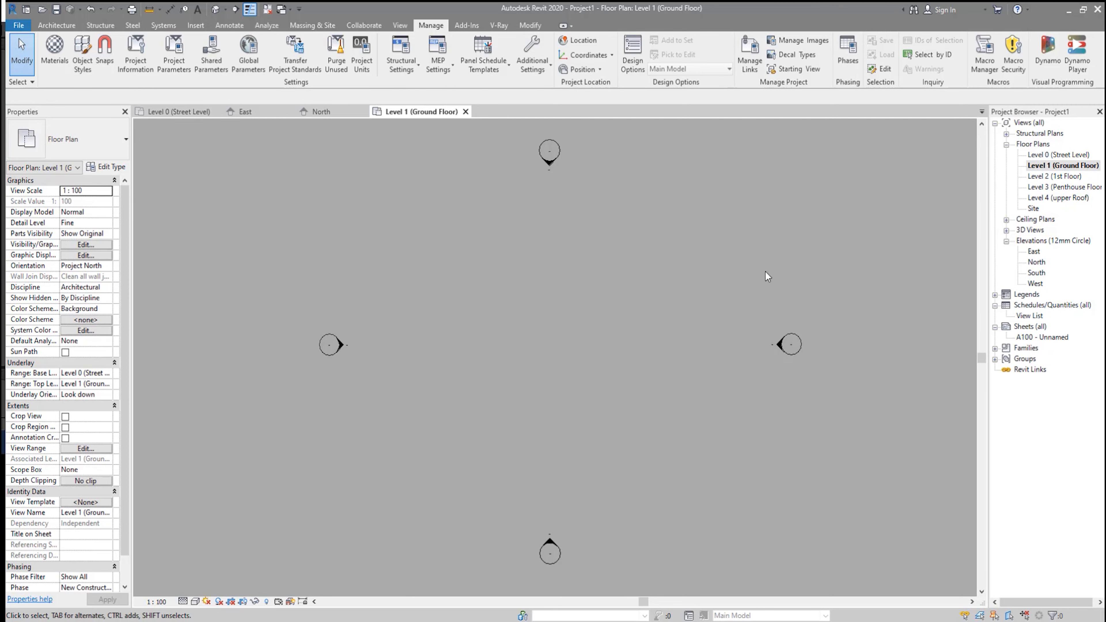
click(196, 26)
click(95, 66)
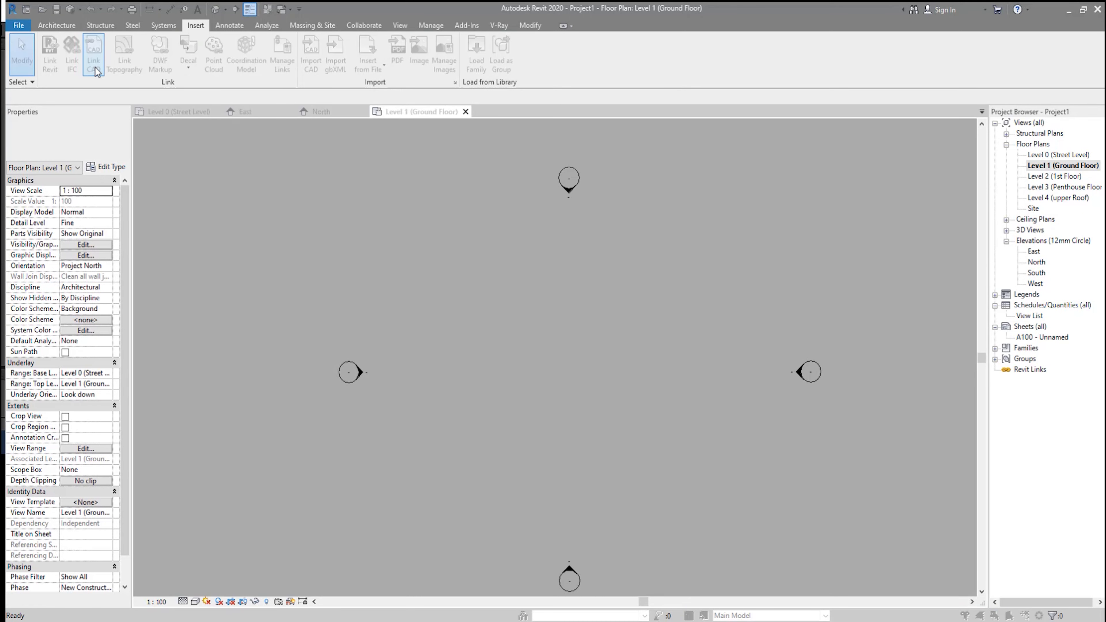
double_click(313, 169)
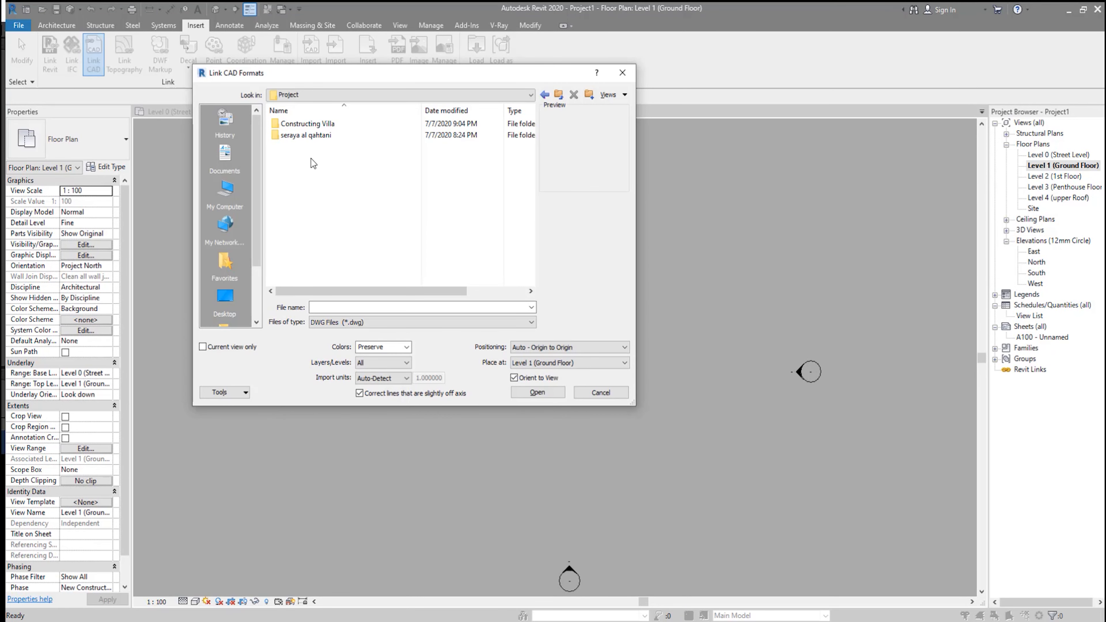
double_click(325, 126)
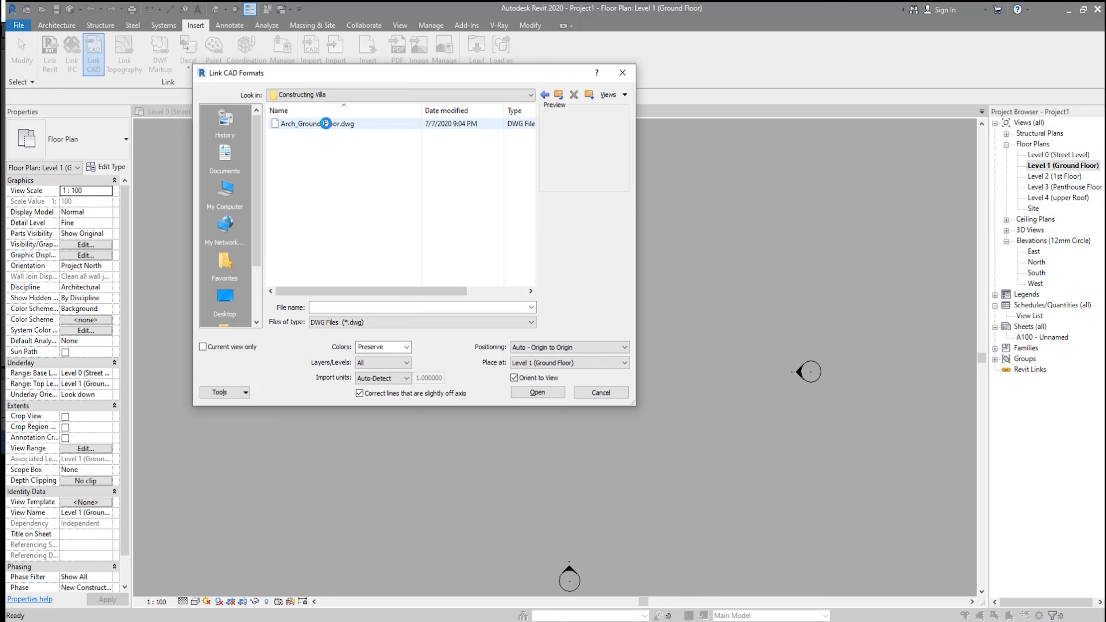
click(291, 125)
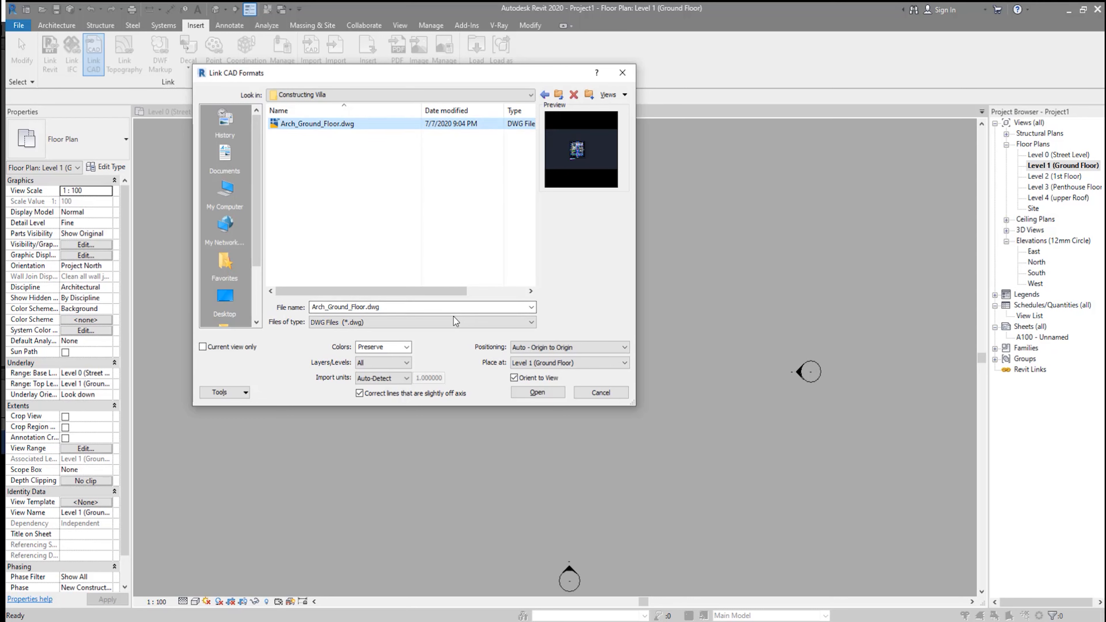
- Link Arch_Ground_Floor.dwg in the current view only, with preserved colors, meter as import units and Auto - Origin to Origin positioning
click(203, 347)
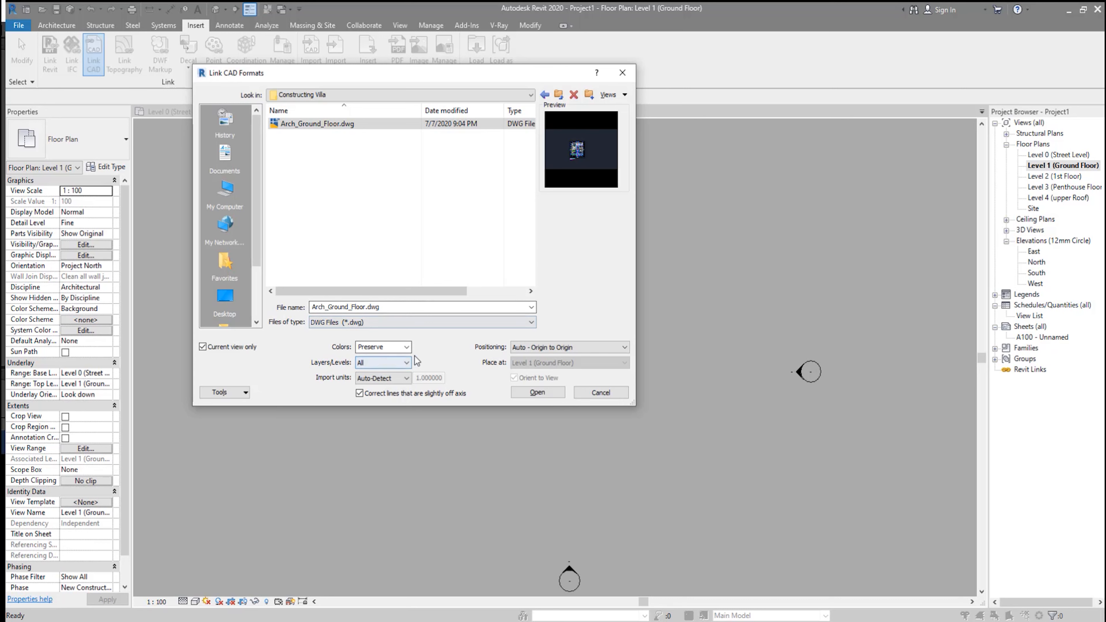
click(407, 349)
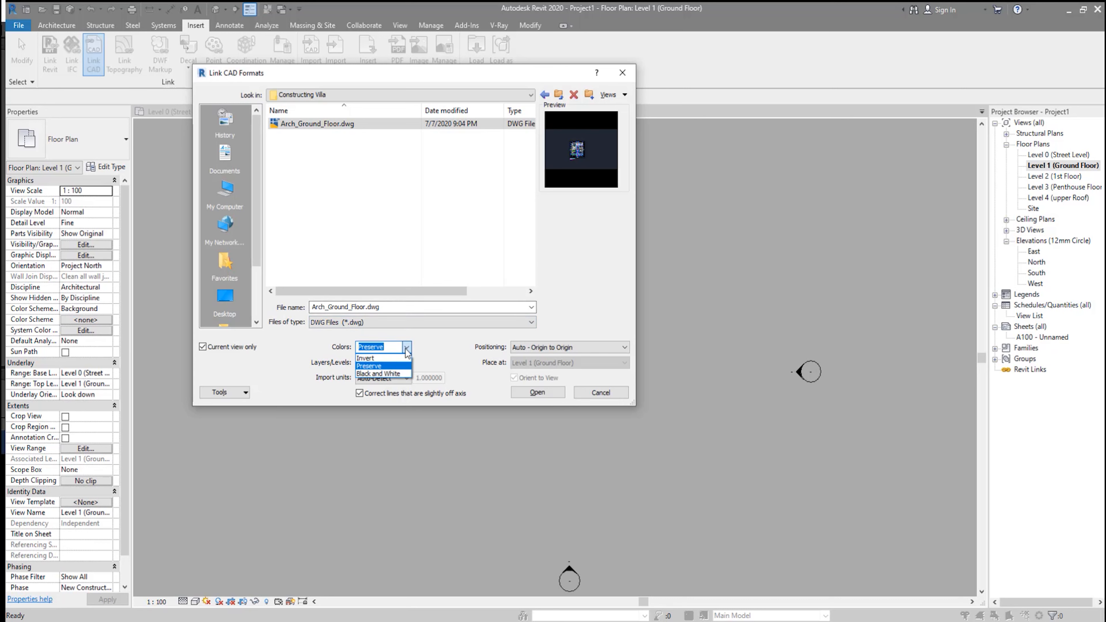
click(404, 352)
click(383, 379)
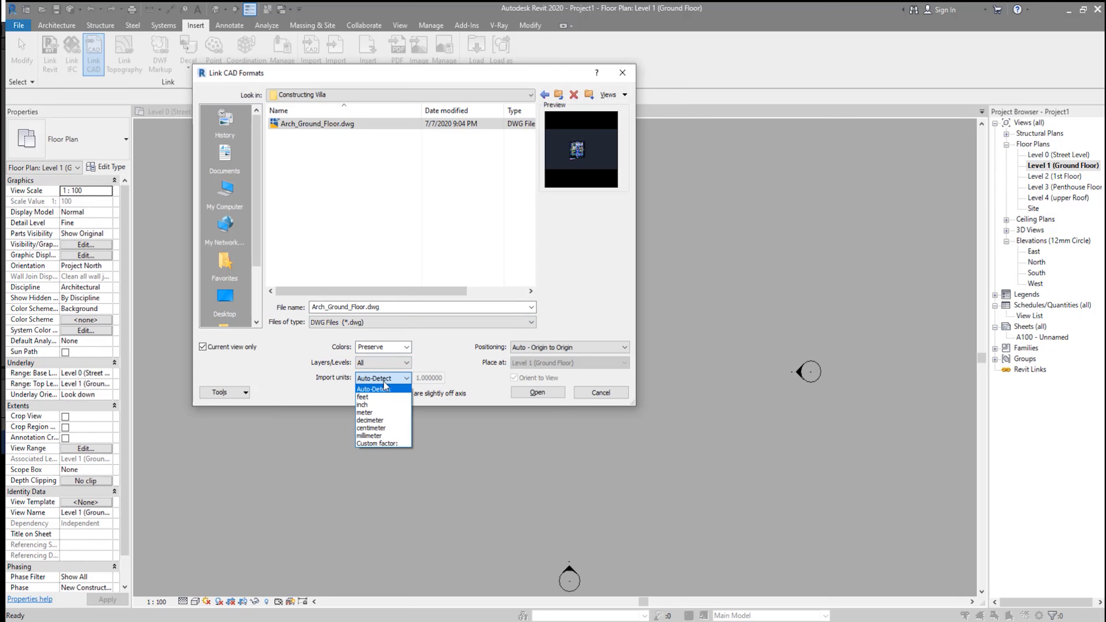
click(378, 413)
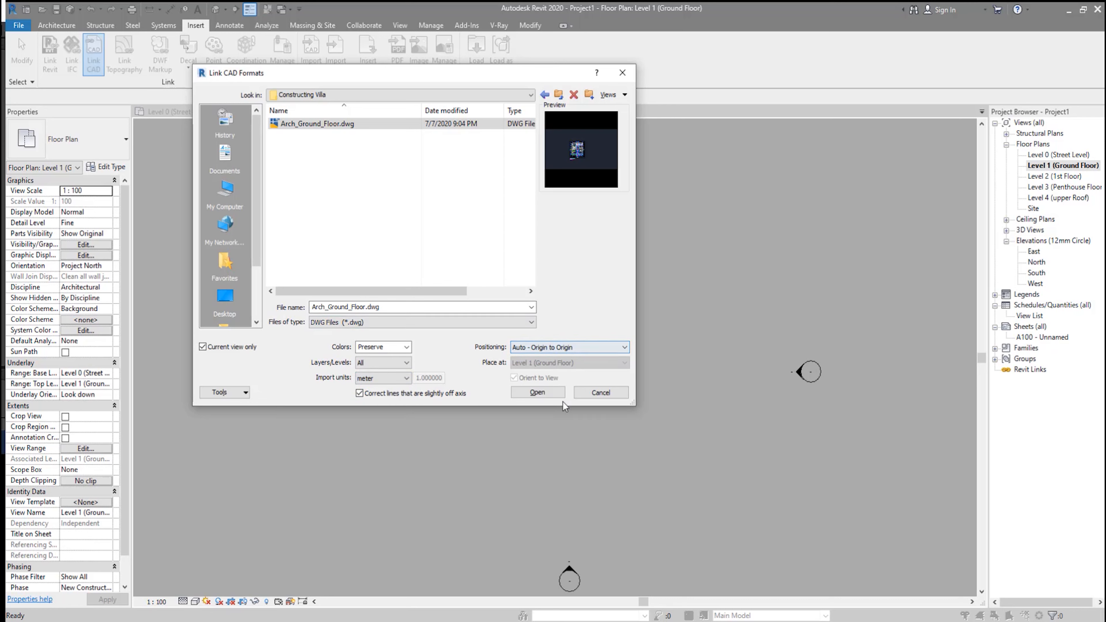
click(541, 394)
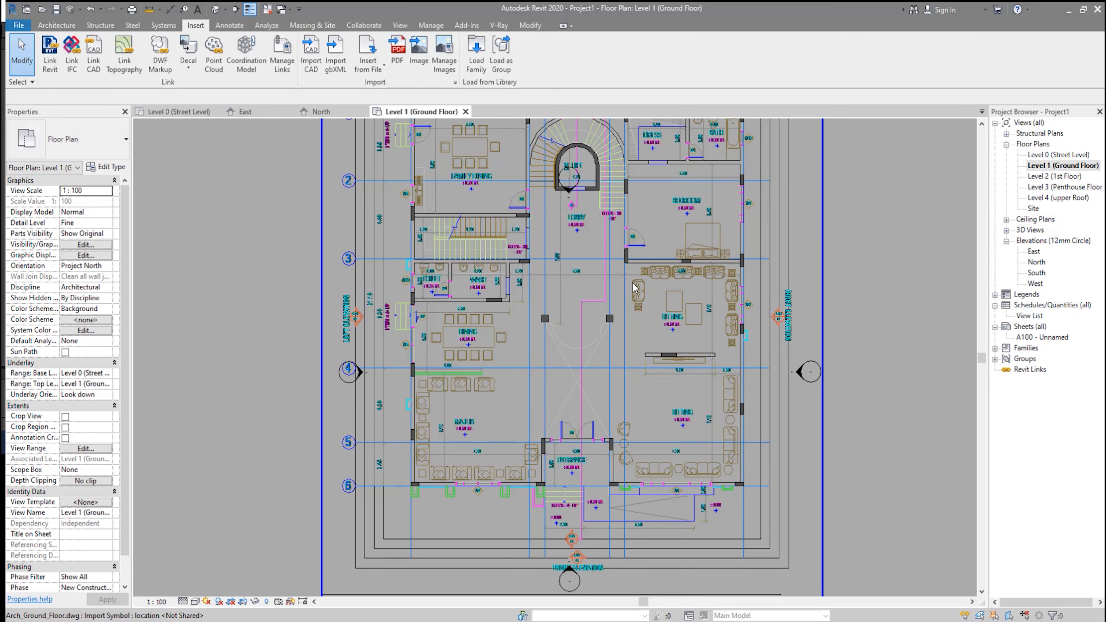
- Examine the linked ground floor plan in Level 1, both as a whole and in detail around its rooms and edges
scroll(634, 288, down, 4)
scroll(612, 418, up, 5)
scroll(624, 421, up, 2)
scroll(607, 394, up, 5)
middle_drag(607, 394, 657, 267)
middle_drag(479, 332, 614, 610)
middle_drag(596, 209, 518, 558)
middle_drag(650, 313, 416, 551)
middle_drag(526, 240, 511, 346)
scroll(512, 346, down, 5)
scroll(348, 401, up, 4)
middle_drag(440, 410, 650, 506)
mouse_move(491, 357)
middle_down()
mouse_move(594, 464)
mouse_move(575, 544)
middle_up()
middle_drag(586, 430, 516, 531)
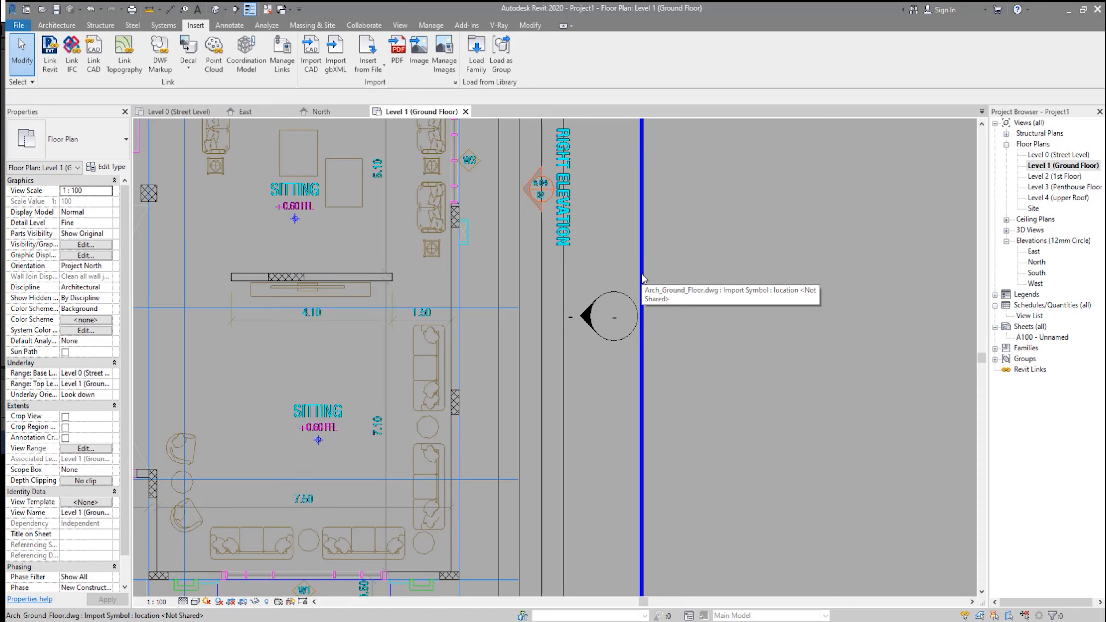
- Select the whole east elevation marker, including its view arrow, and move it east, well clear of the linked plan
click(591, 309)
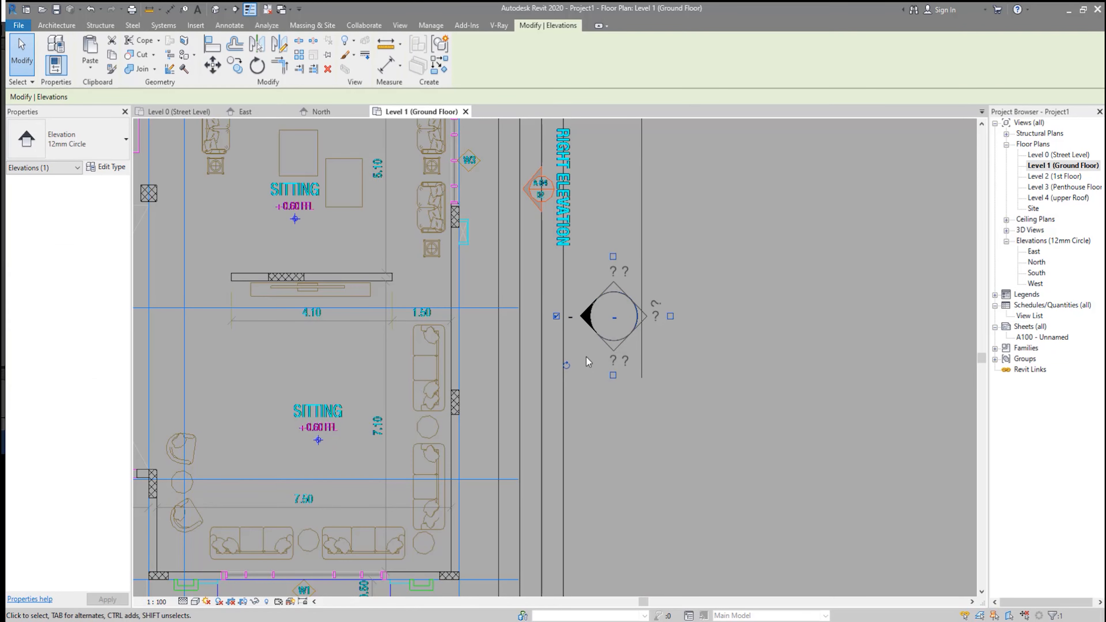
click(586, 358)
click(588, 320)
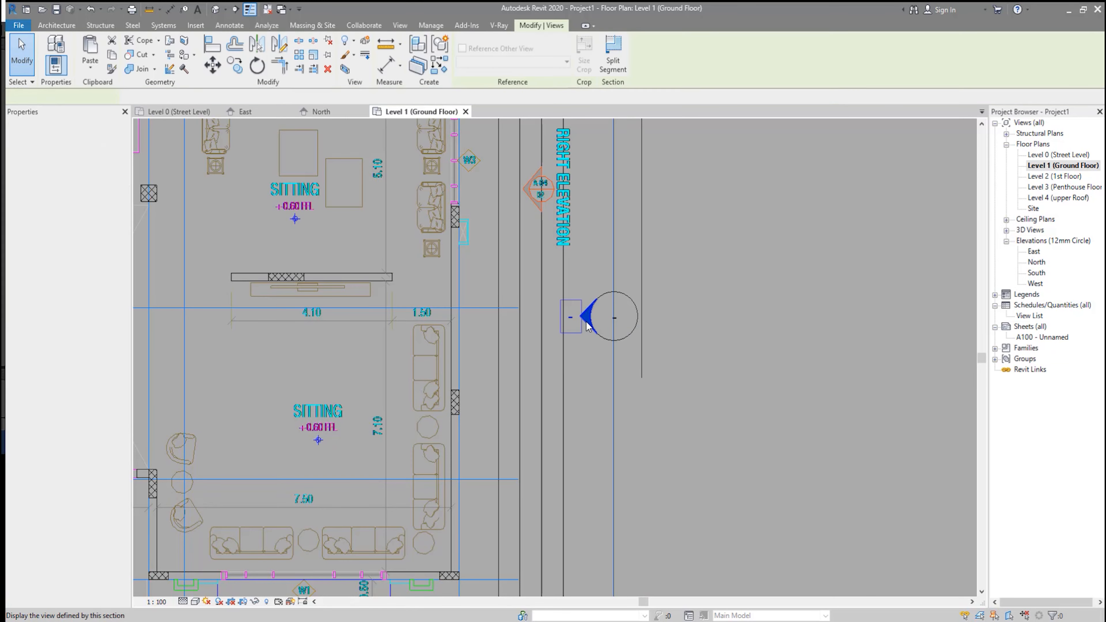
scroll(592, 324, down, 3)
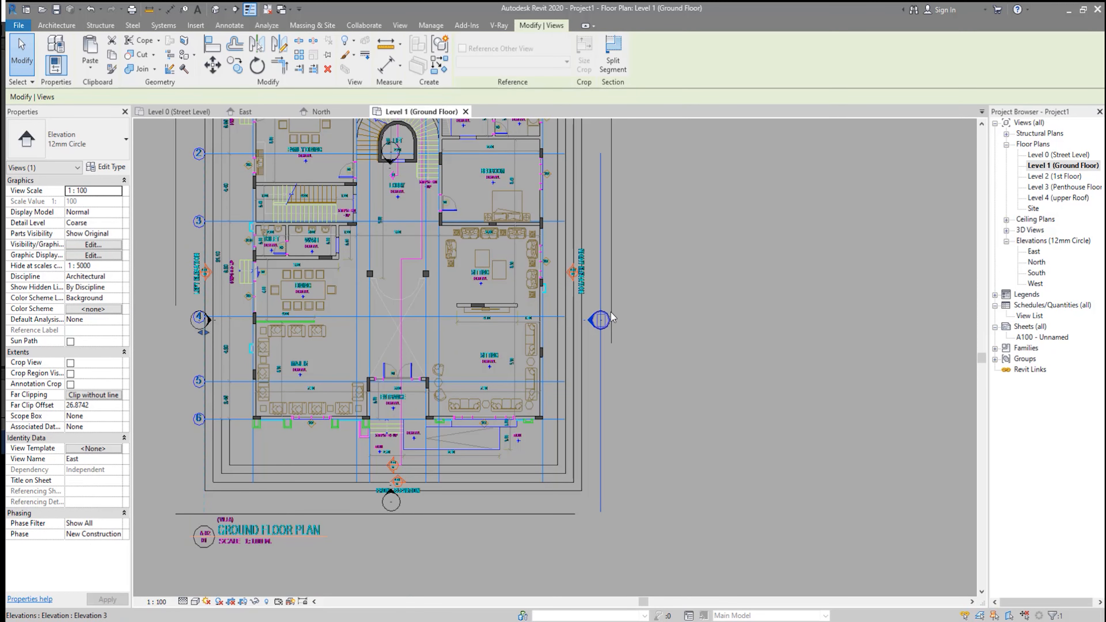
scroll(610, 312, up, 1)
scroll(611, 313, up, 4)
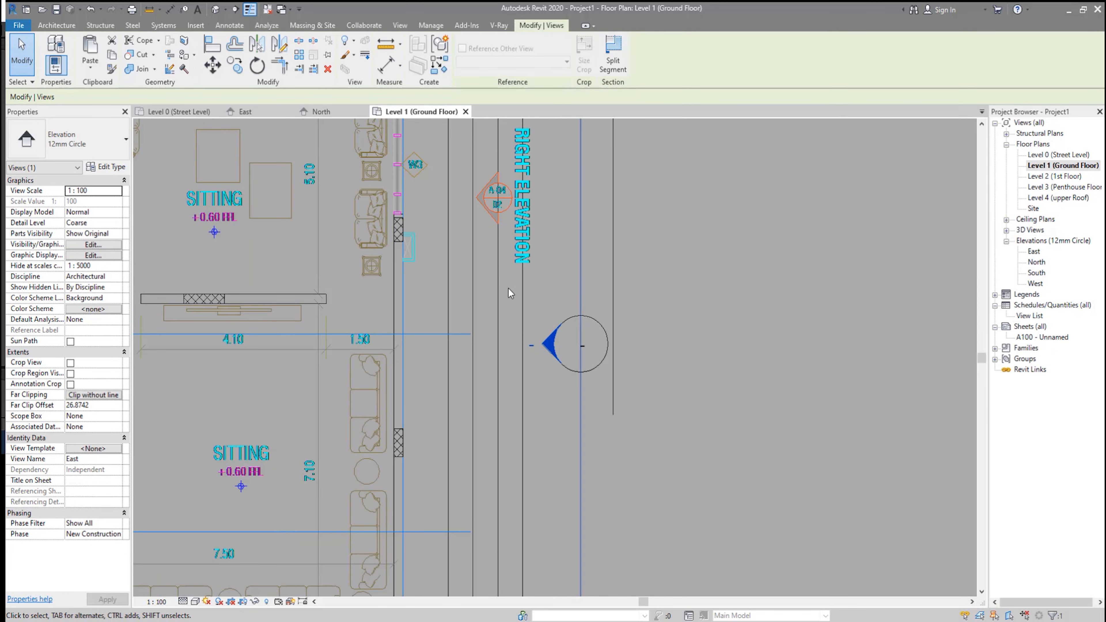
drag(507, 288, 689, 435)
scroll(595, 355, down, 3)
drag(583, 352, 765, 353)
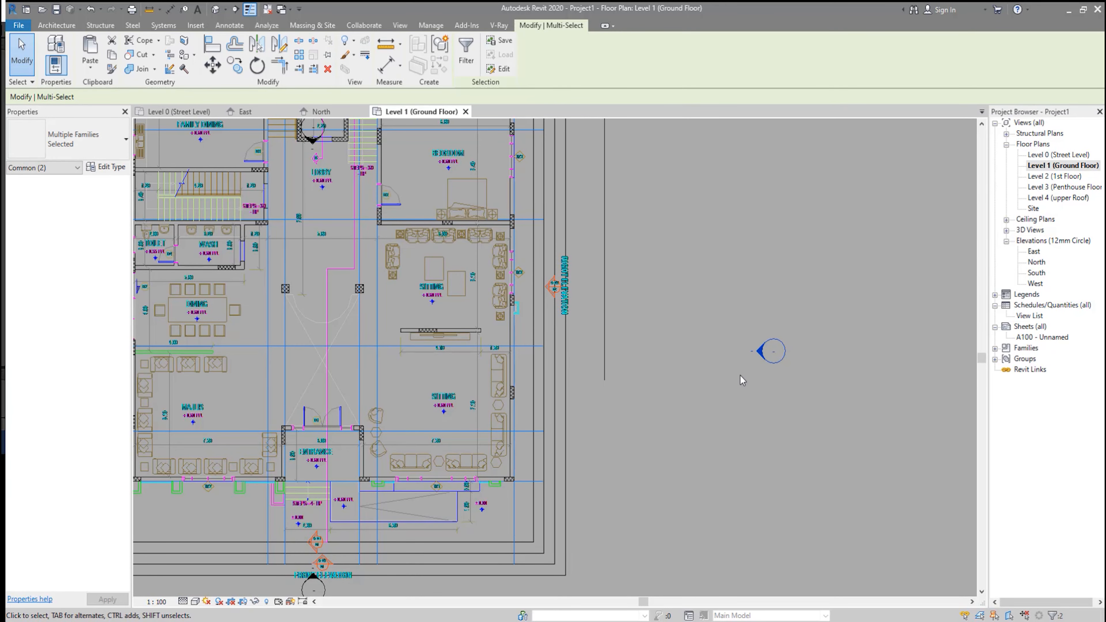
click(794, 374)
- Move the west elevation marker west of the linked plan and the south elevation marker below the plan title
scroll(794, 370, down, 4)
scroll(430, 360, up, 6)
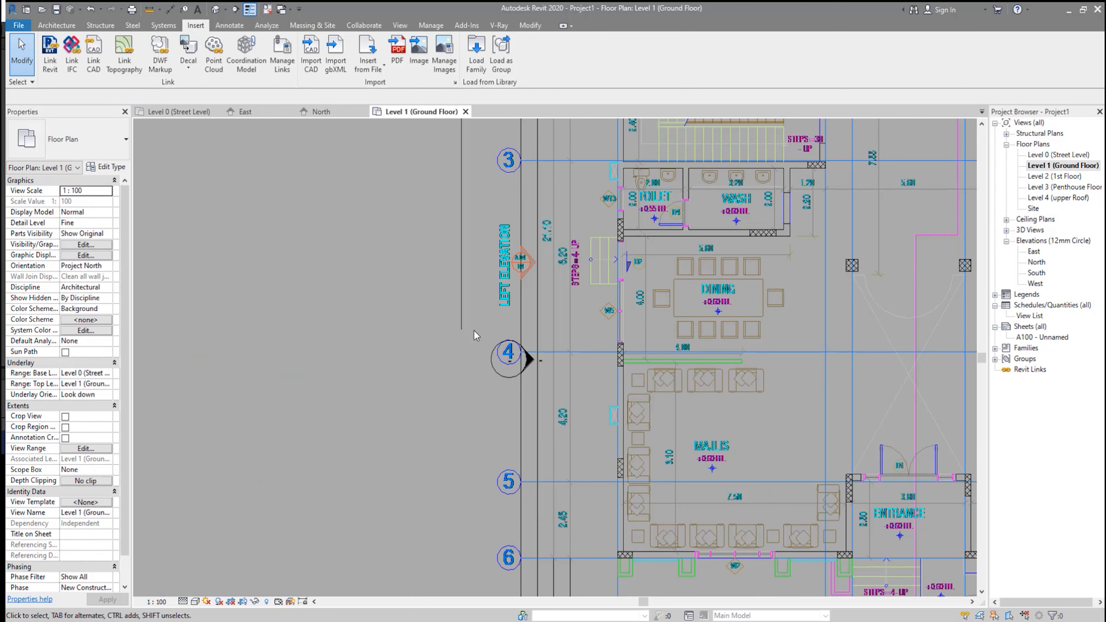
mouse_move(474, 324)
mouse_down()
mouse_move(575, 410)
mouse_move(567, 406)
mouse_up()
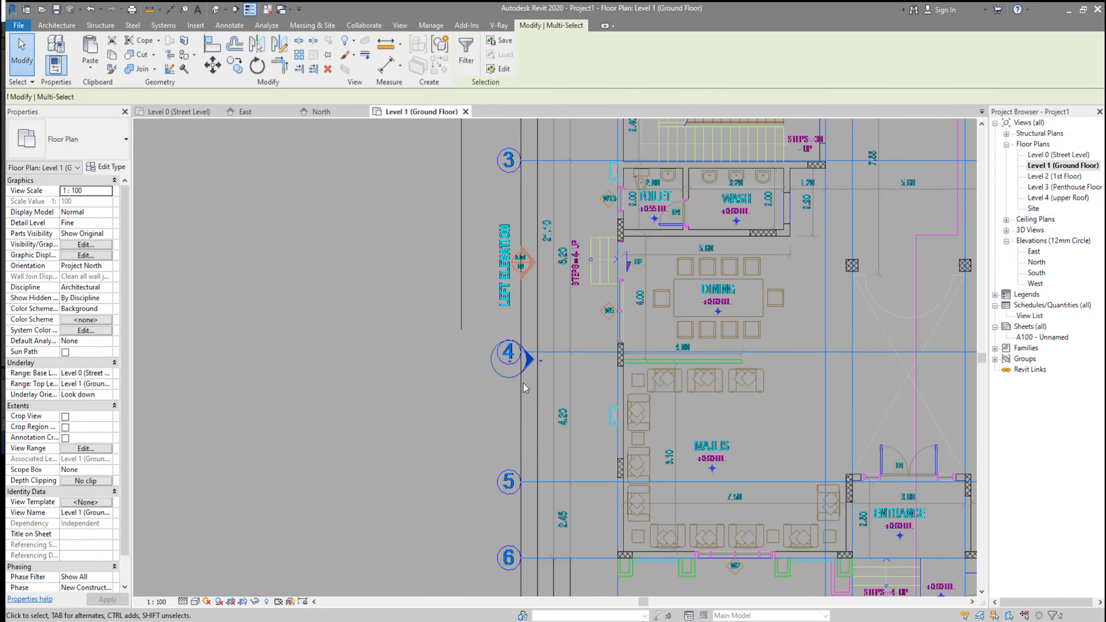
drag(518, 363, 249, 355)
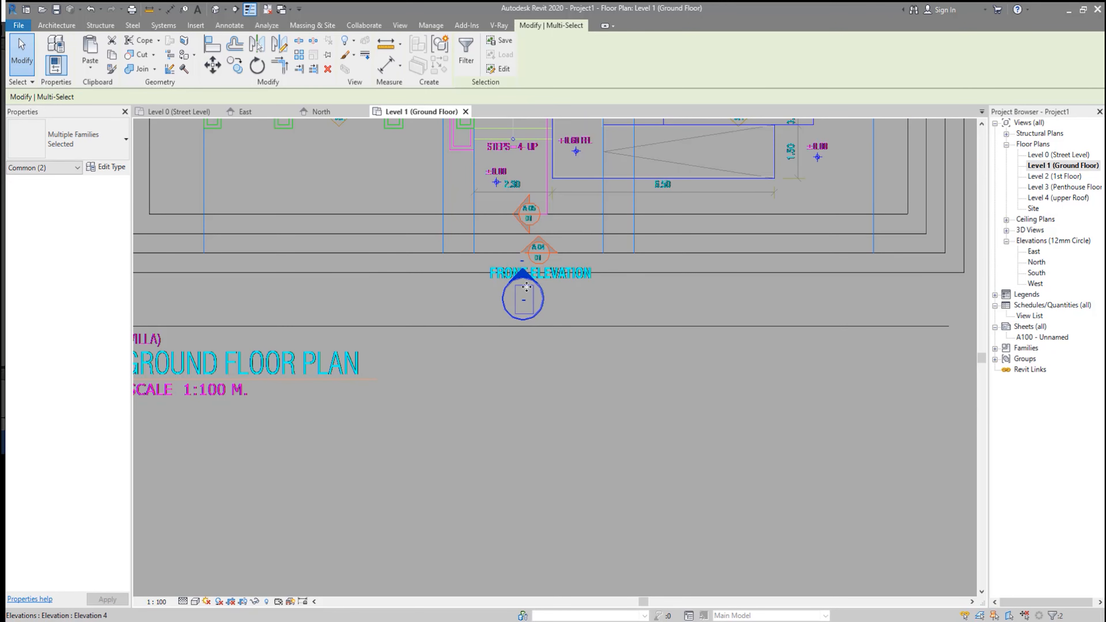
mouse_move(527, 286)
mouse_down()
mouse_move(533, 361)
mouse_move(563, 341)
mouse_move(546, 391)
mouse_up()
scroll(564, 341, down, 5)
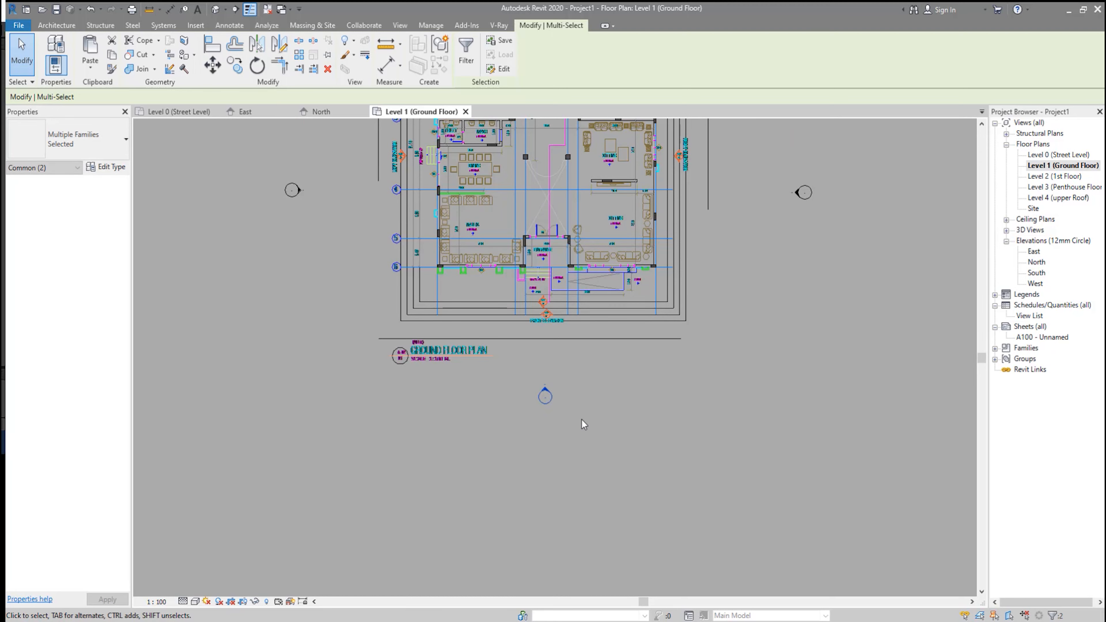
- Move the north elevation marker from the lift area straight up until it stands clear above the linked plan
scroll(582, 419, down, 4)
middle_drag(557, 213, 570, 381)
scroll(575, 305, up, 5)
scroll(586, 325, up, 3)
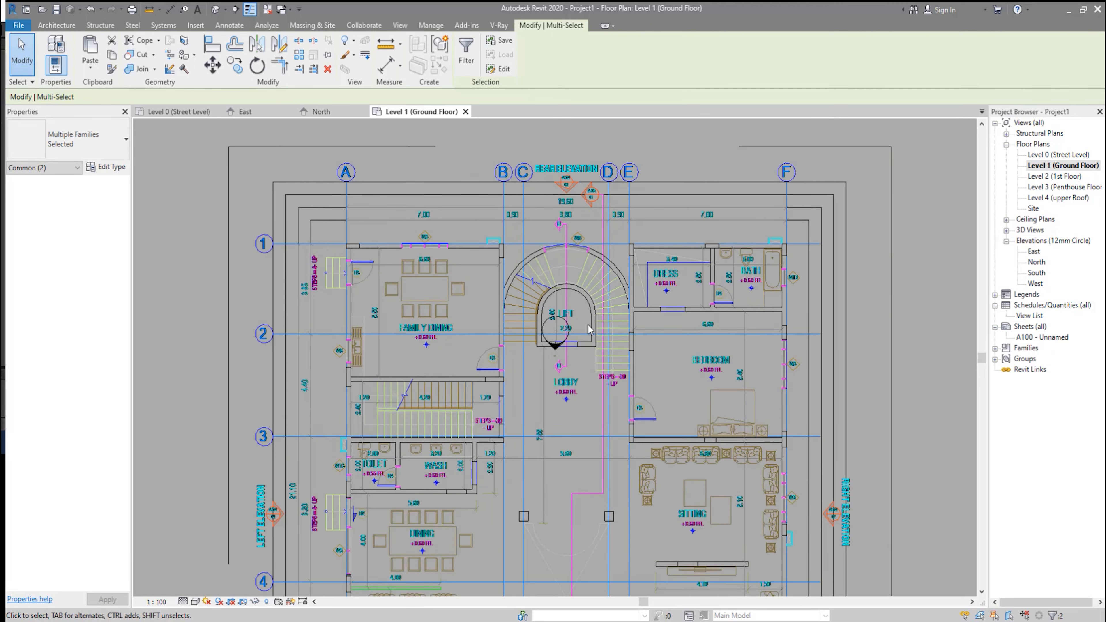
scroll(522, 329, up, 3)
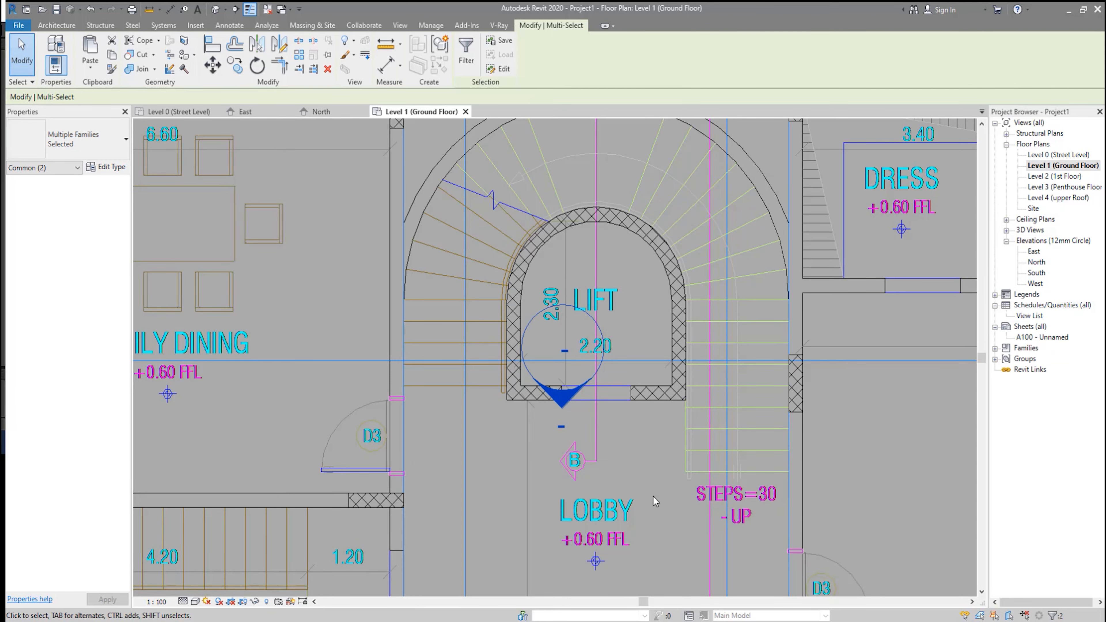
key(Up)
key(Up)
key(Up)
key(Up)
key(Up)
key(Up)
key(Up)
key(Up)
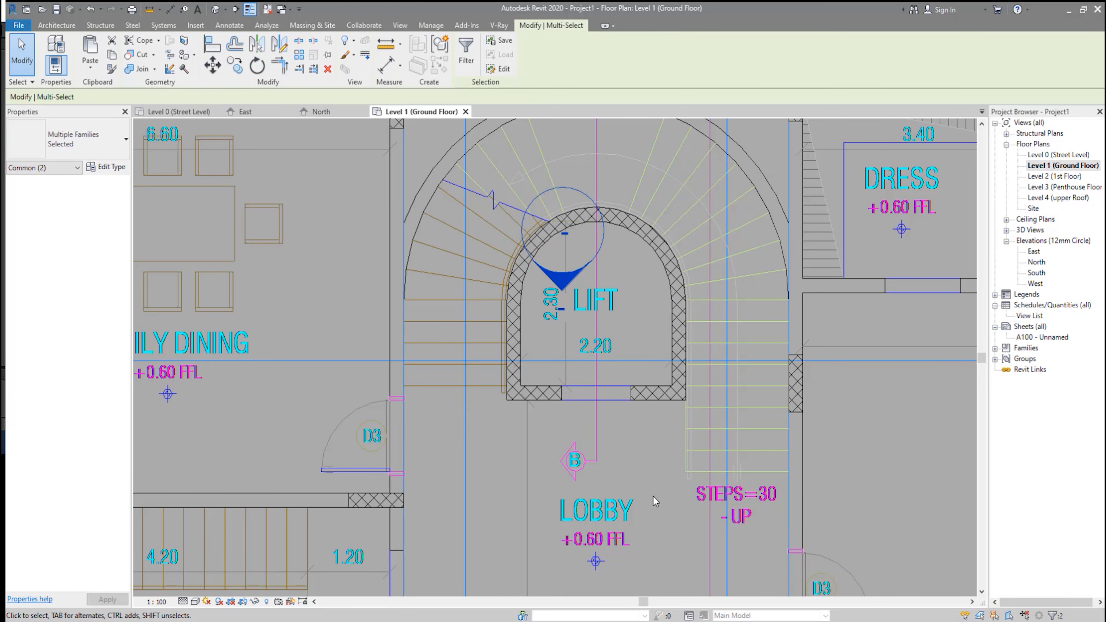
scroll(619, 445, down, 6)
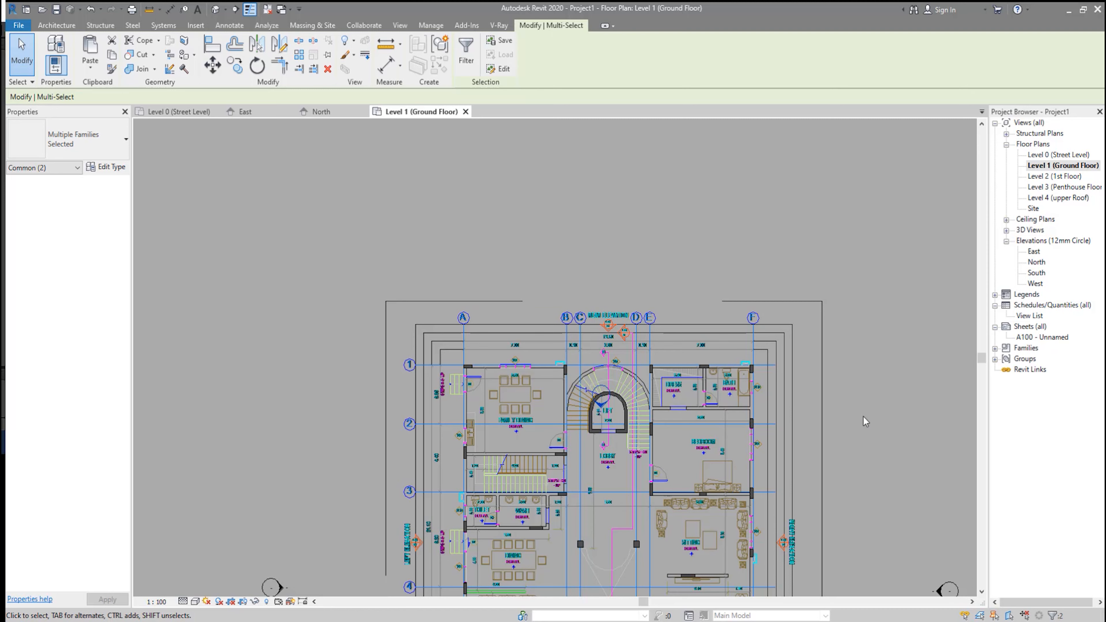
key(Up)
key(Up)
key(Up)
key(Up)
key(Up)
key(Up)
key(Up)
scroll(540, 178, down, 3)
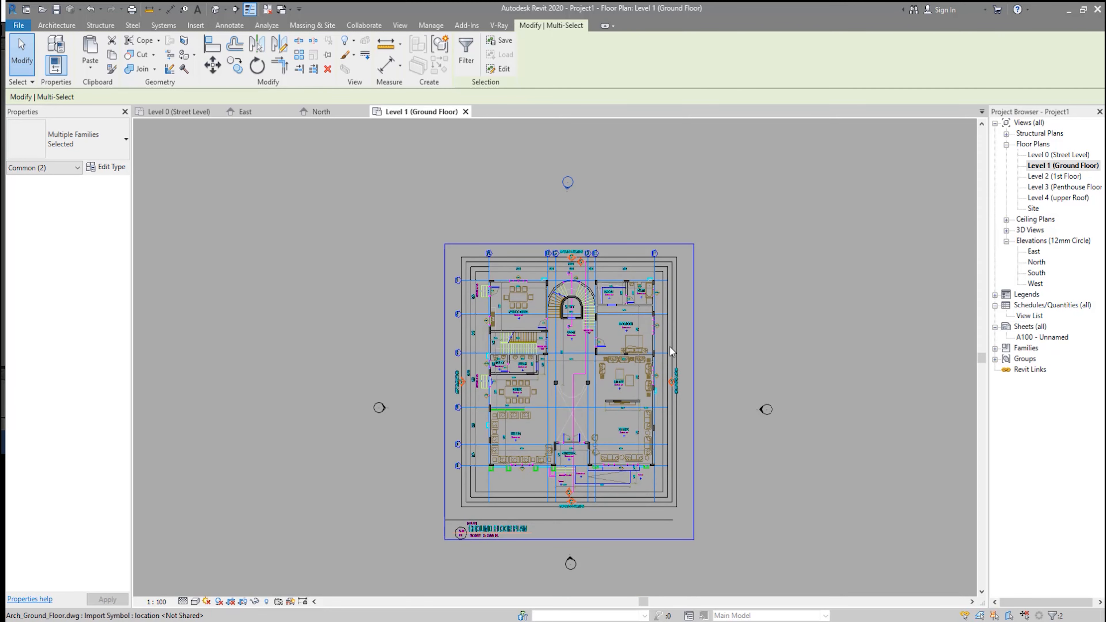
- Draw a horizontal grid line over the CAD plan's axis 1, from the plan's east side to the edge of the CAD bubble 1
middle_drag(649, 391, 652, 355)
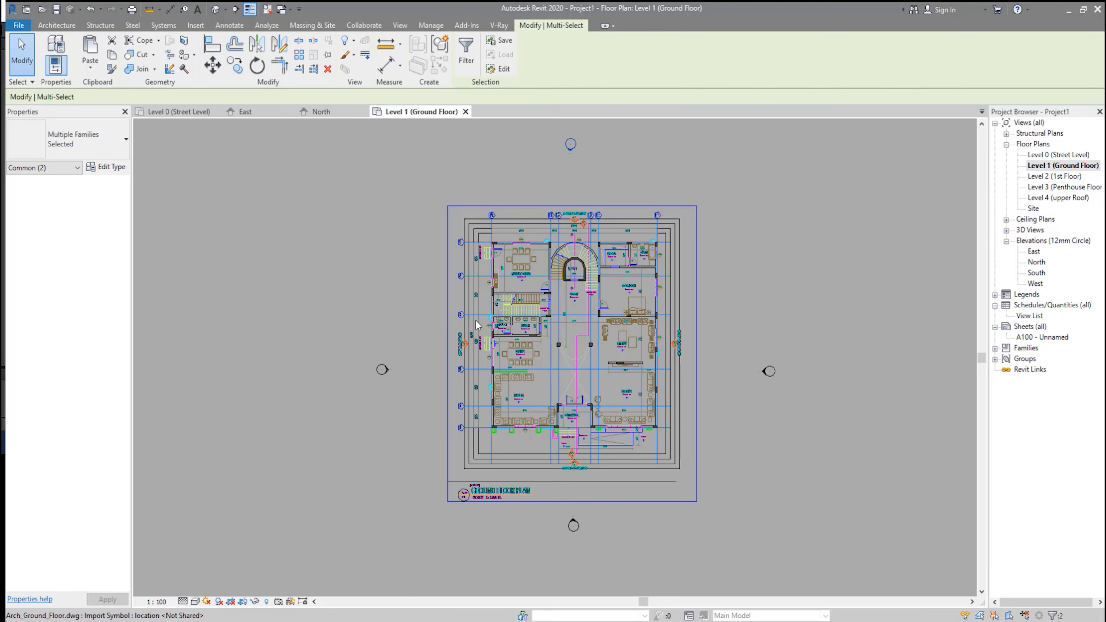
scroll(477, 312, up, 3)
scroll(532, 237, up, 1)
middle_drag(532, 237, 492, 286)
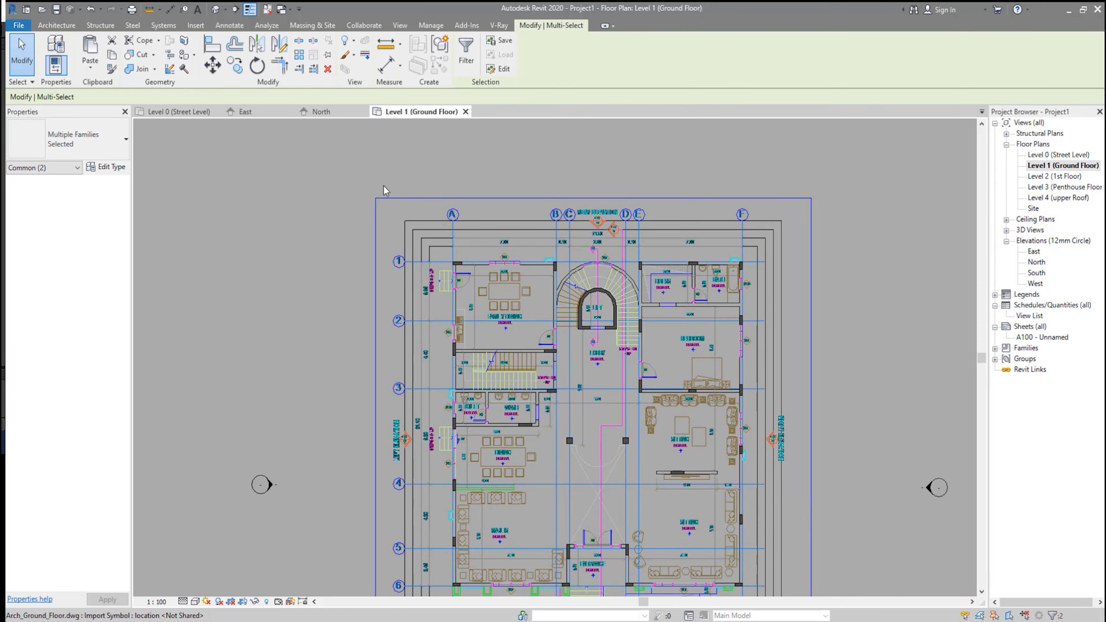
click(59, 26)
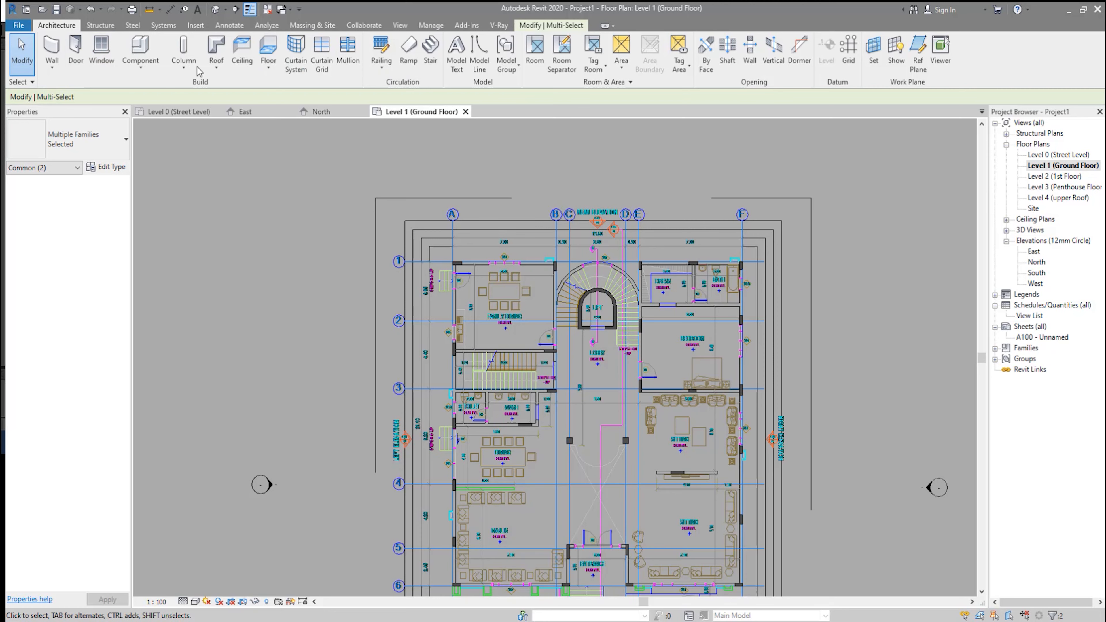
click(848, 50)
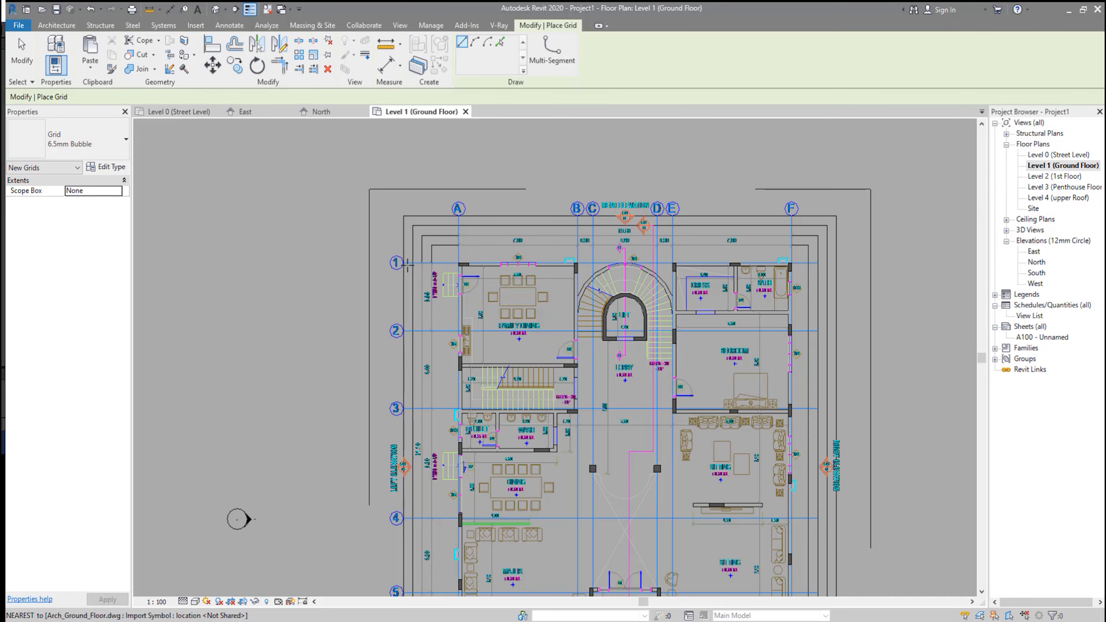
scroll(390, 267, up, 10)
scroll(389, 267, down, 9)
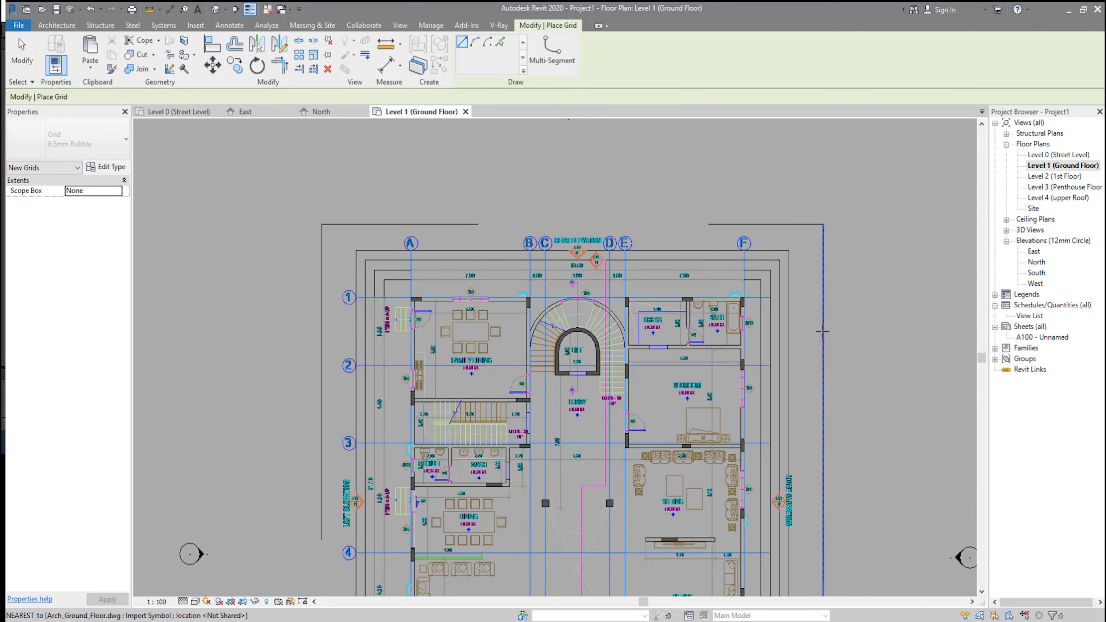
scroll(355, 293, up, 9)
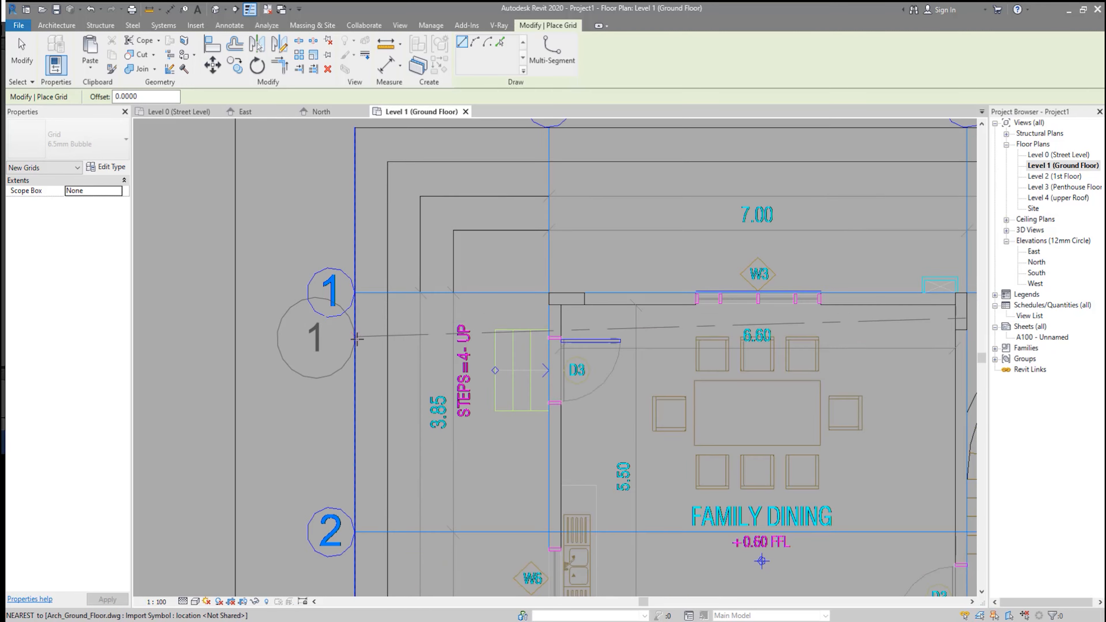
click(355, 290)
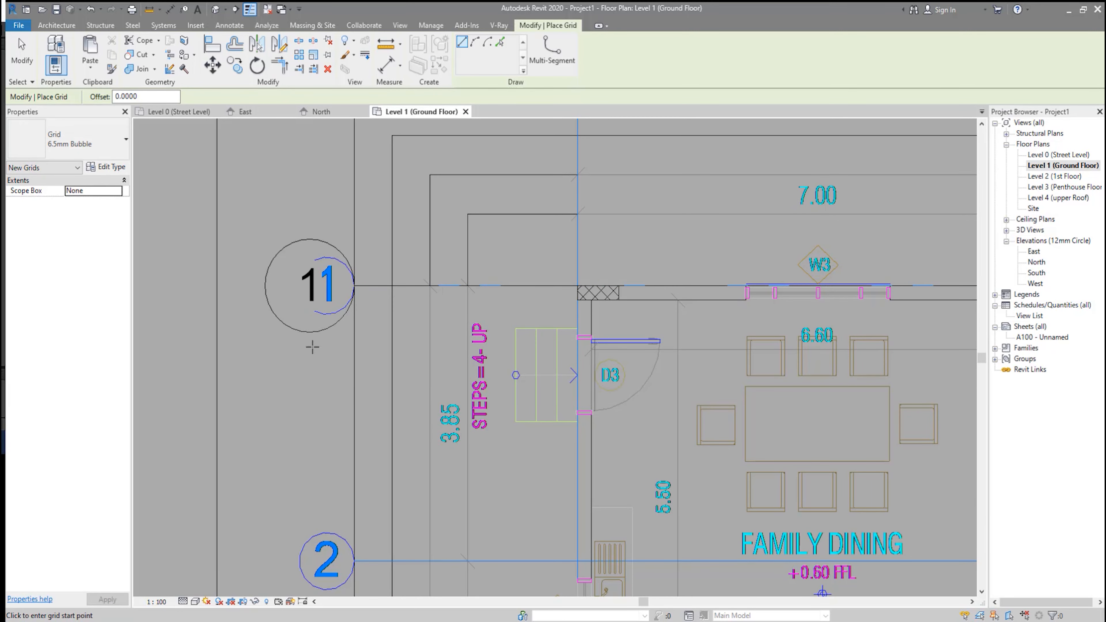
scroll(371, 266, down, 2)
middle_drag(479, 406, 478, 349)
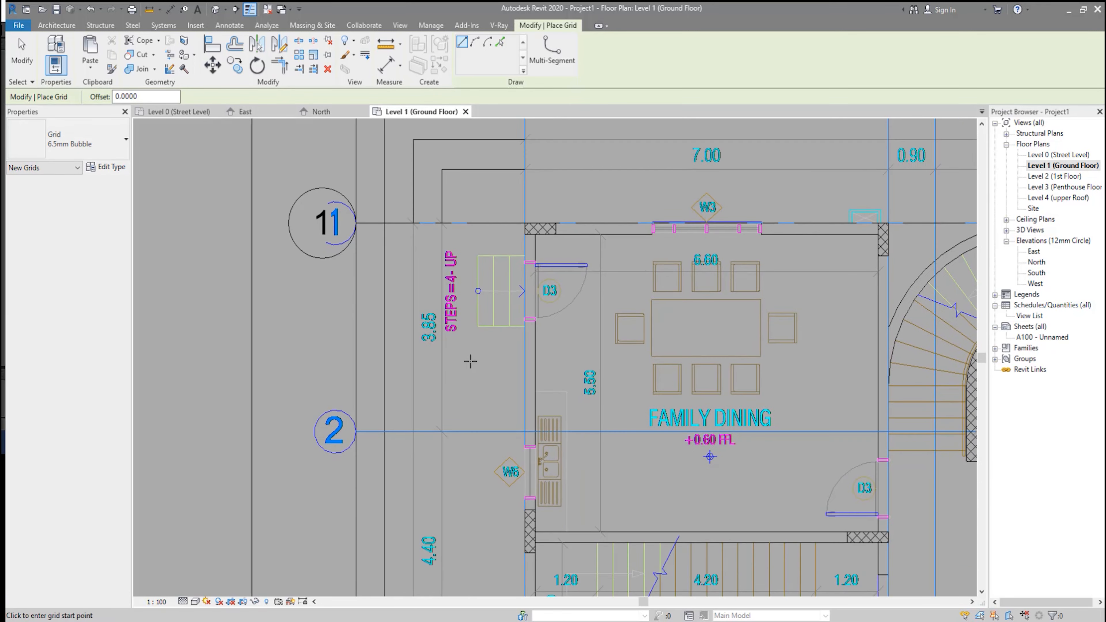
key(Escape)
key(Escape)
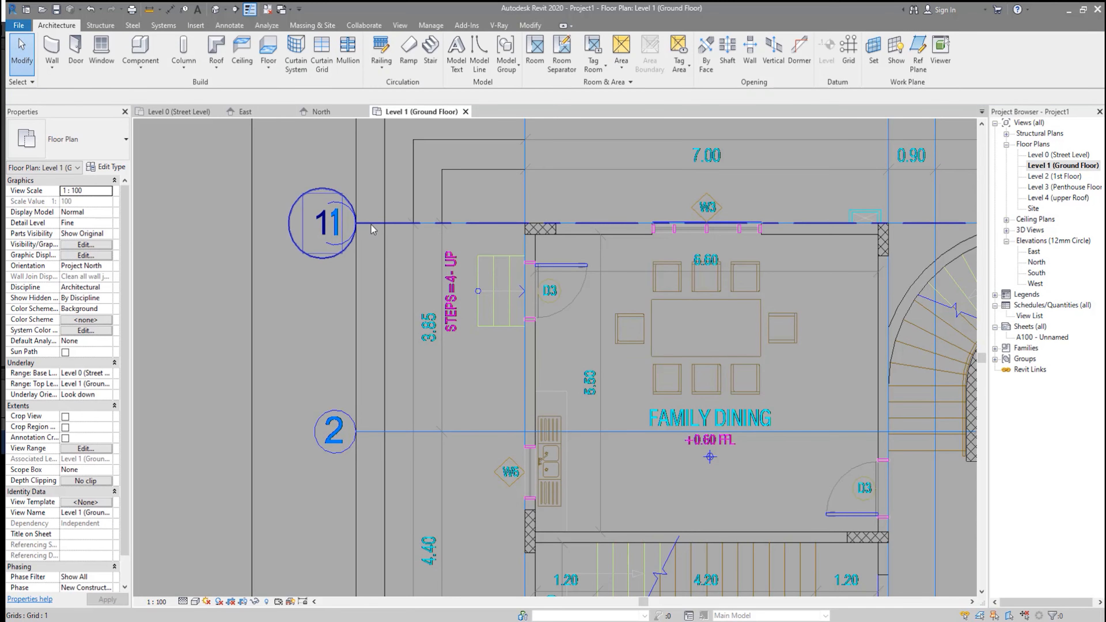
- Copy grid 1 straight down by 3.85 m onto CAD axis 2, with the Constrain and Multiple options on
click(371, 229)
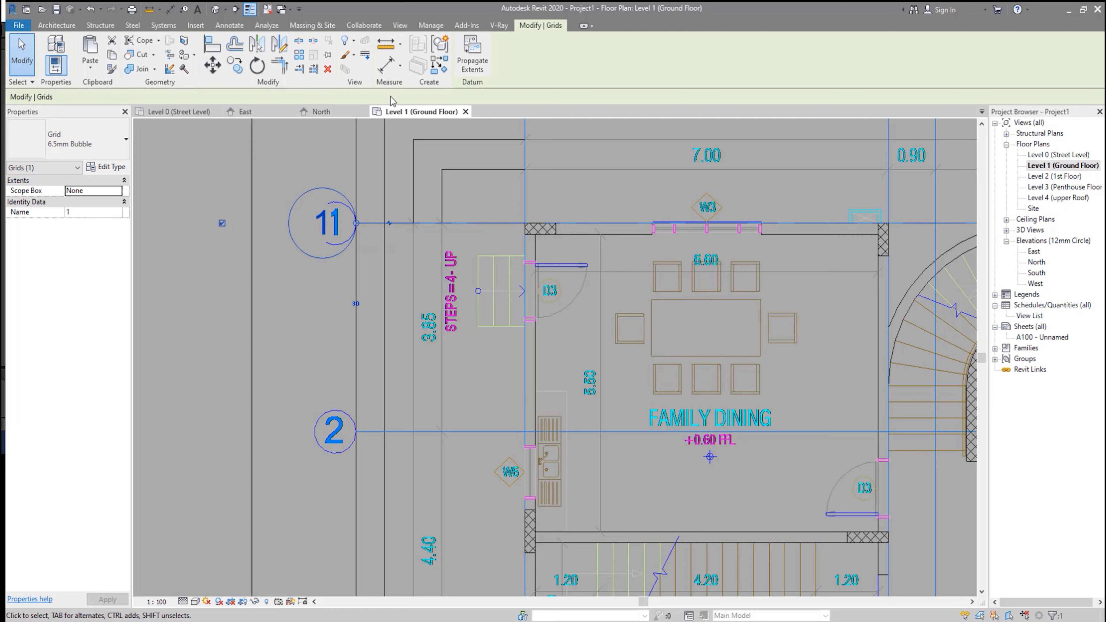
click(234, 68)
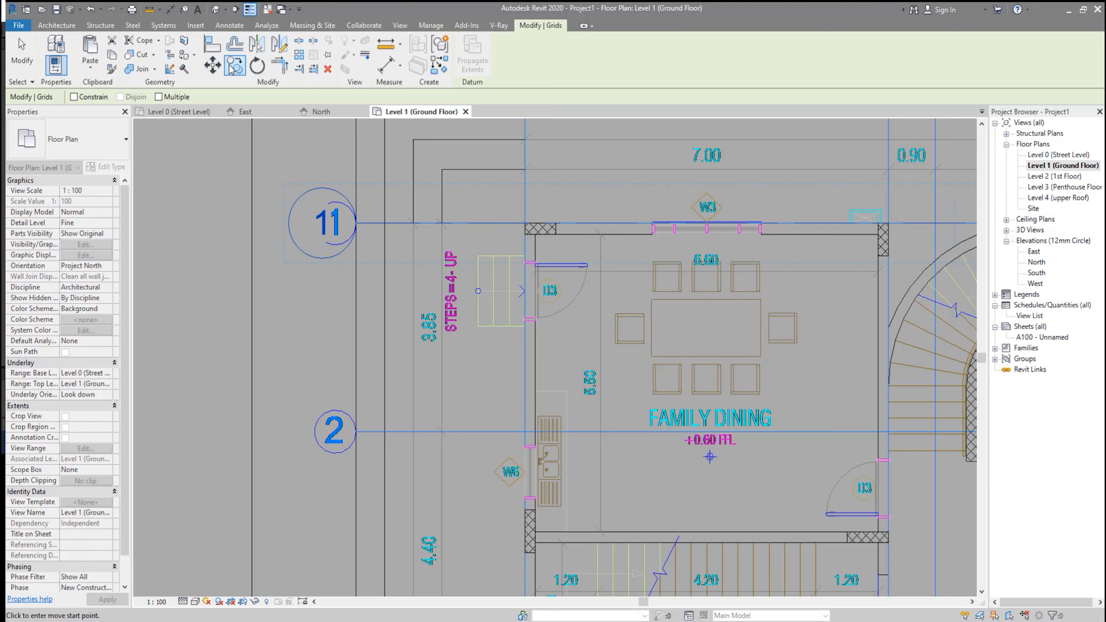
click(80, 99)
middle_drag(457, 323, 542, 262)
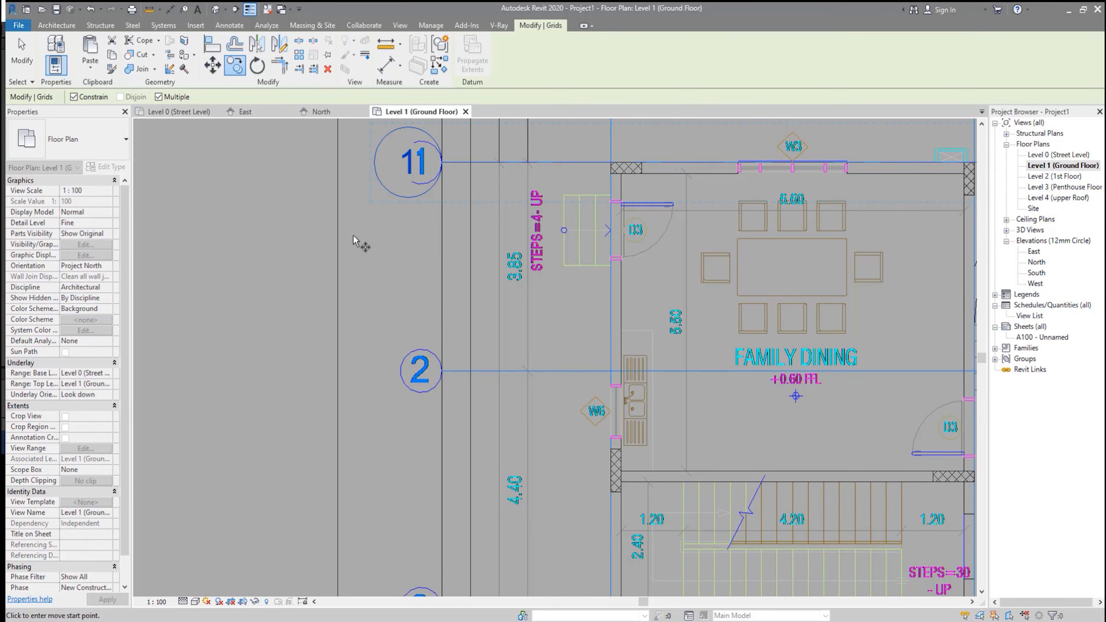
click(292, 163)
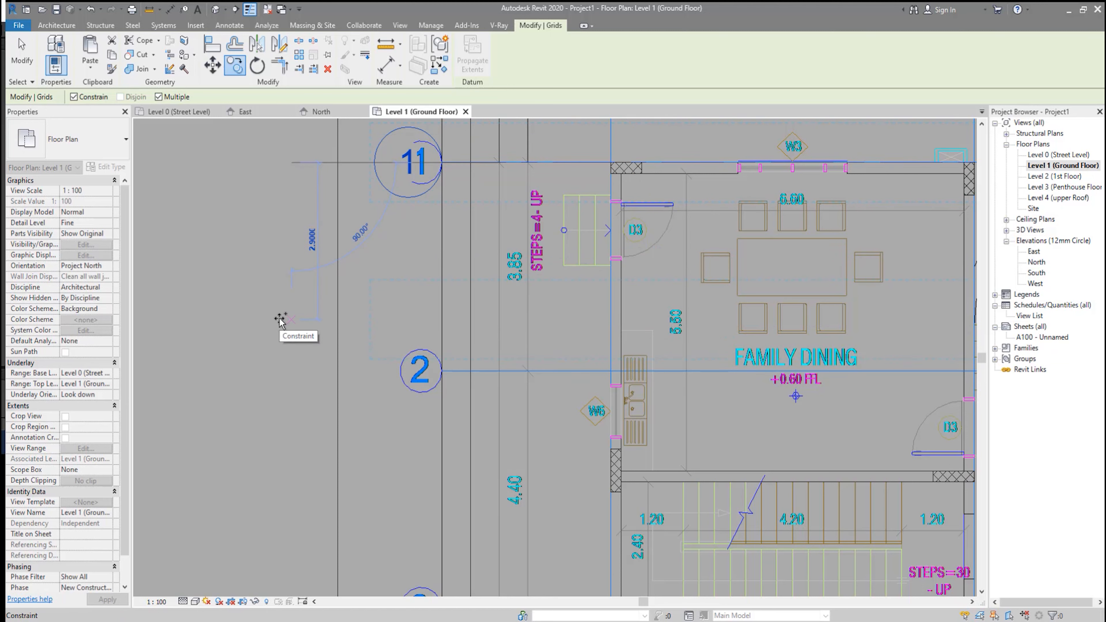
text(3)
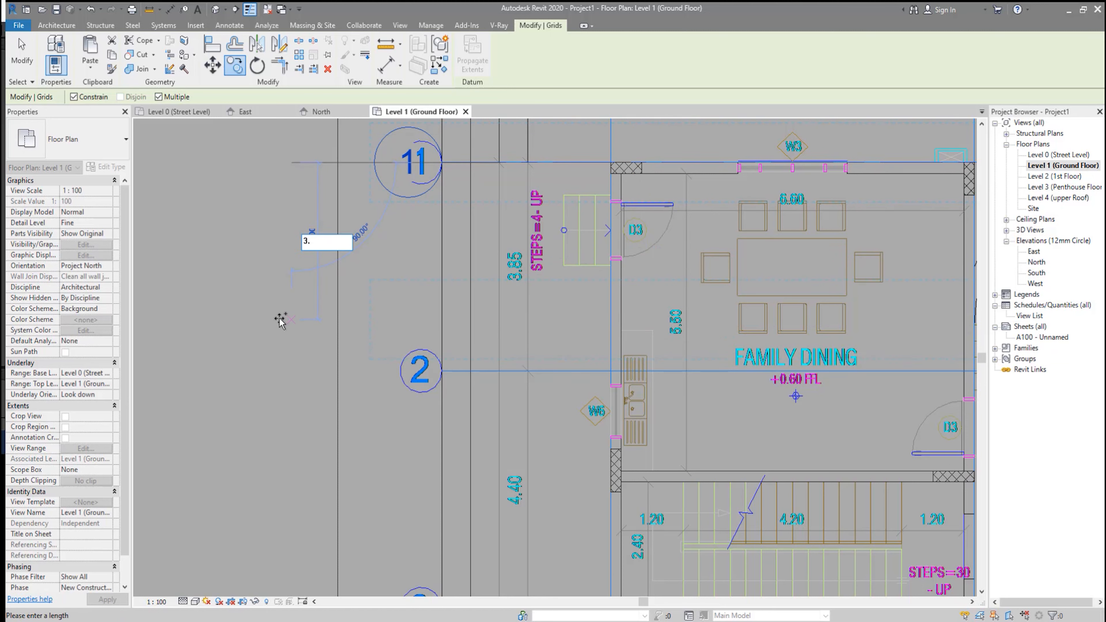
text(.85)
key(Return)
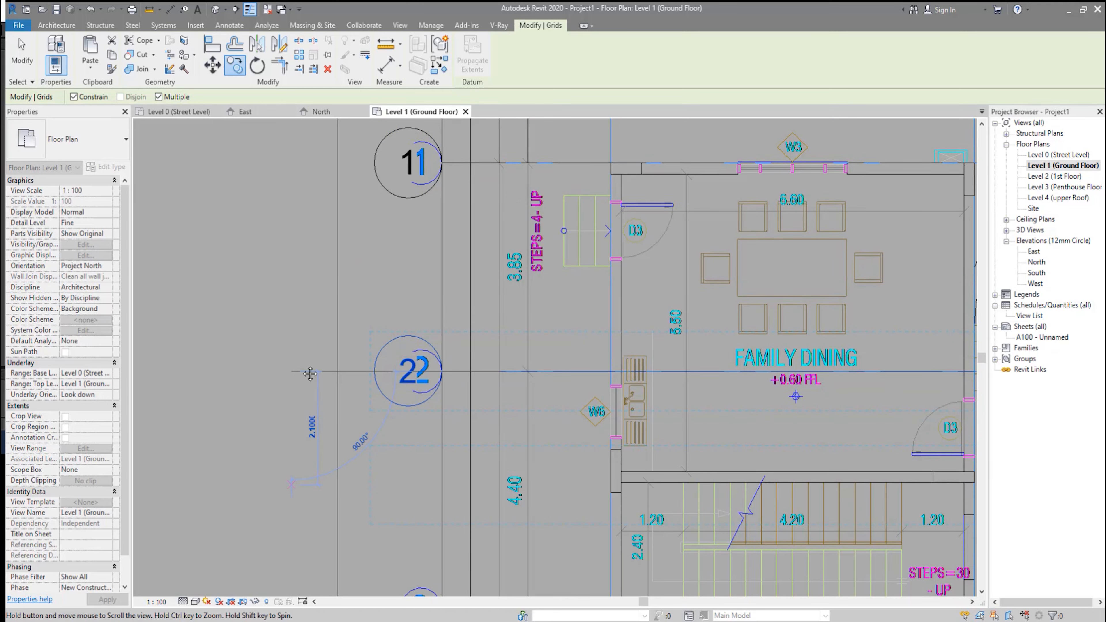
- Copy the grid line straight down by 4.40 m onto CAD axis 3, and by a further 6.20 m onto axis 4
middle_drag(276, 547, 326, 327)
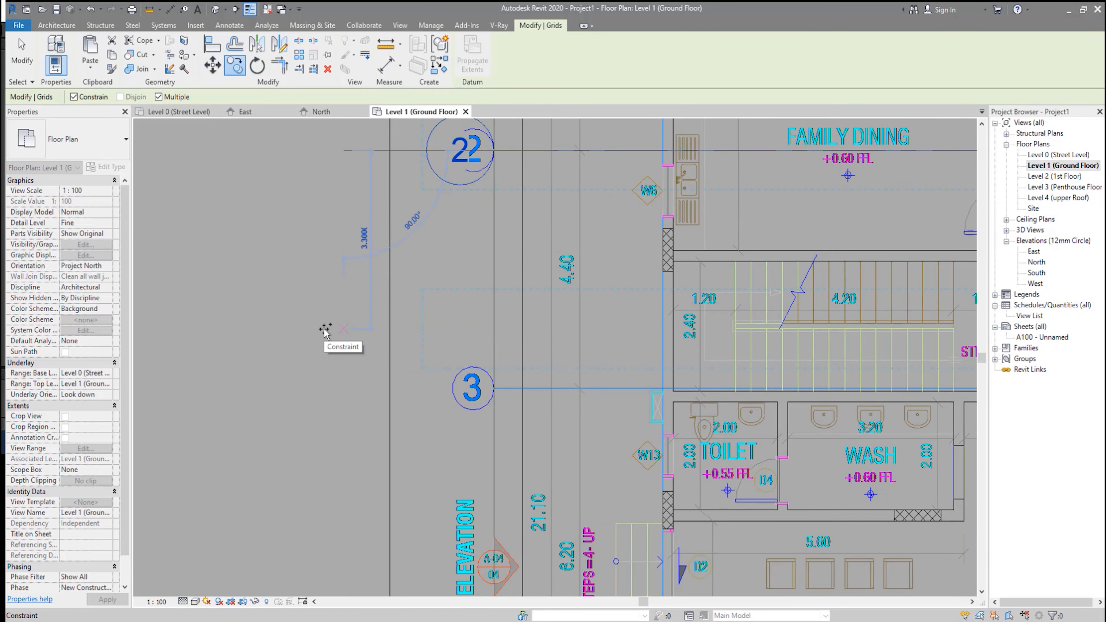
text(440)
key(Return)
scroll(326, 349, down, 1)
middle_drag(328, 589, 328, 425)
text(.)
text(6.4)
key(Return)
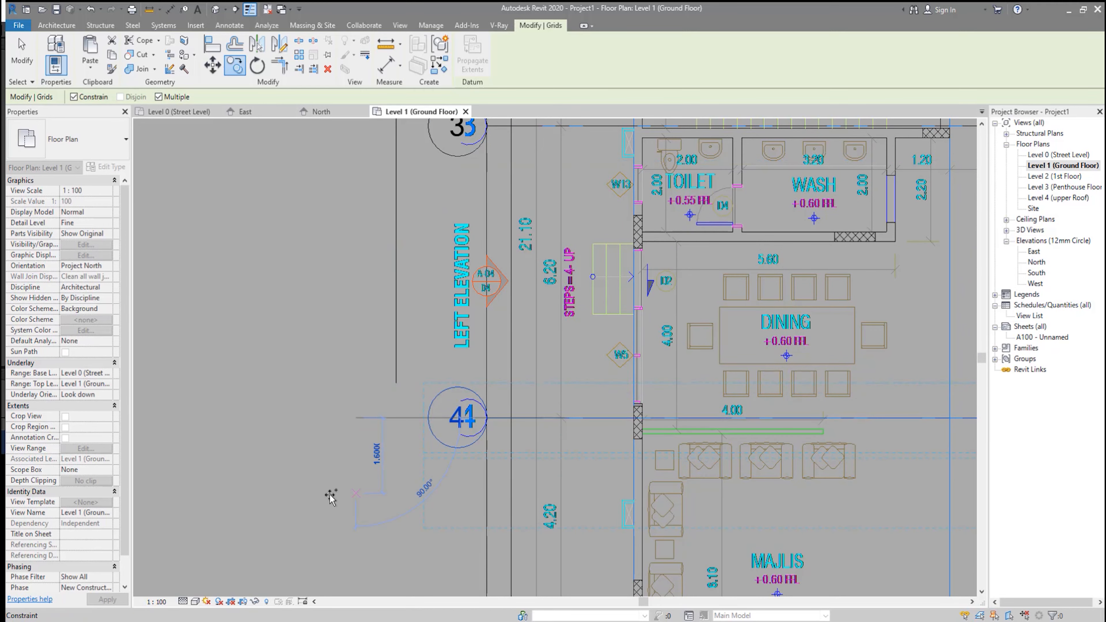
- Continue copying the grid down by 4.2 m onto CAD axis 5 and by a further 2.45 m onto axis 6
middle_drag(324, 516, 362, 245)
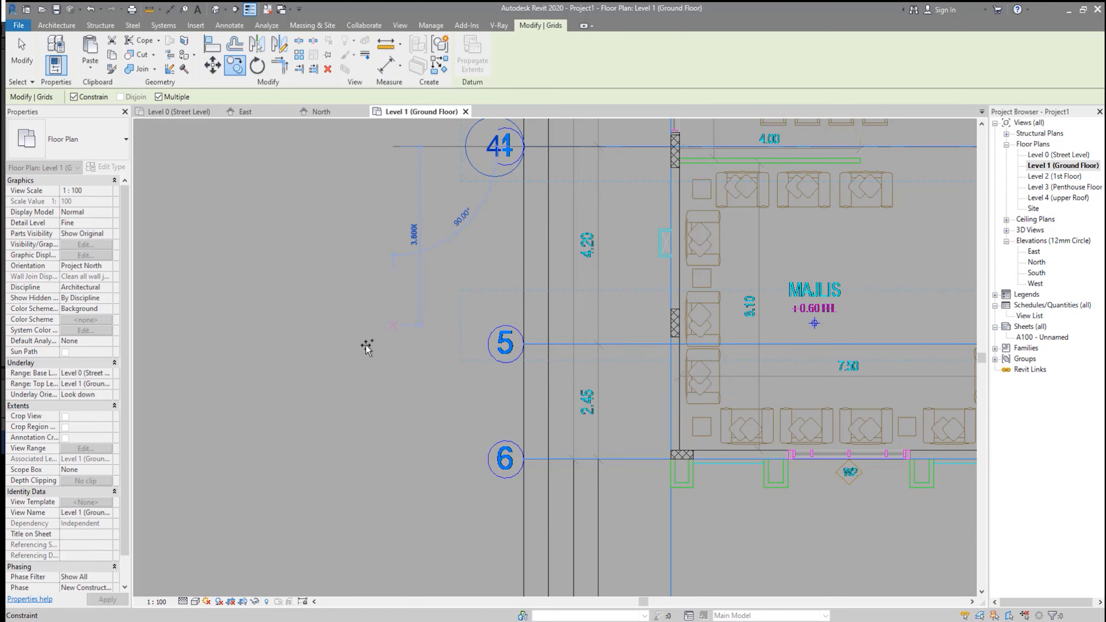
text(4)
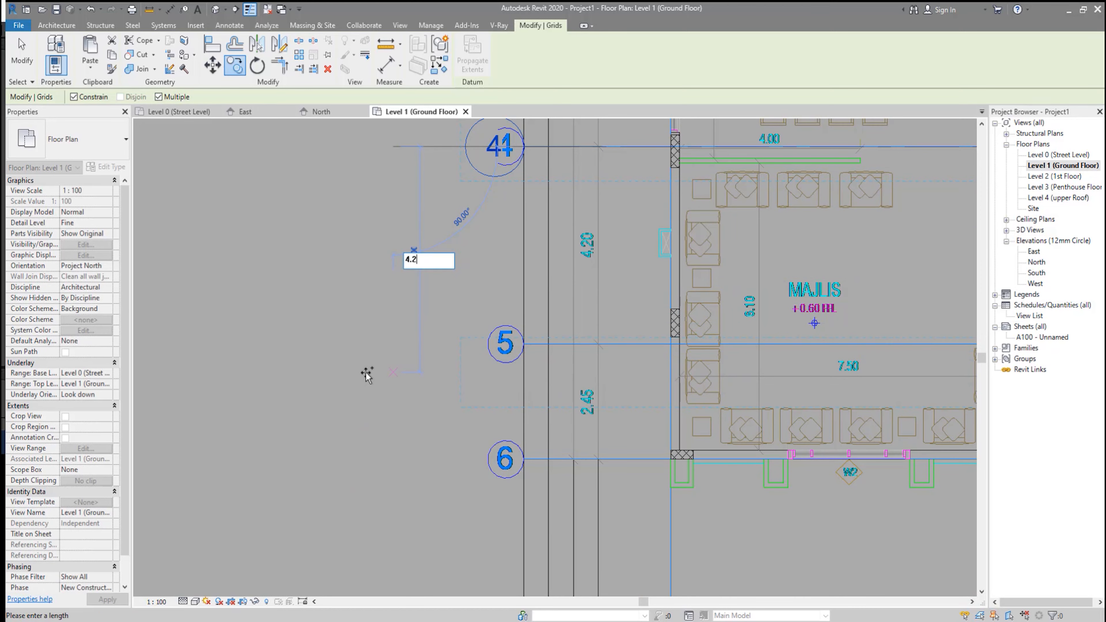
text(.2)
key(Return)
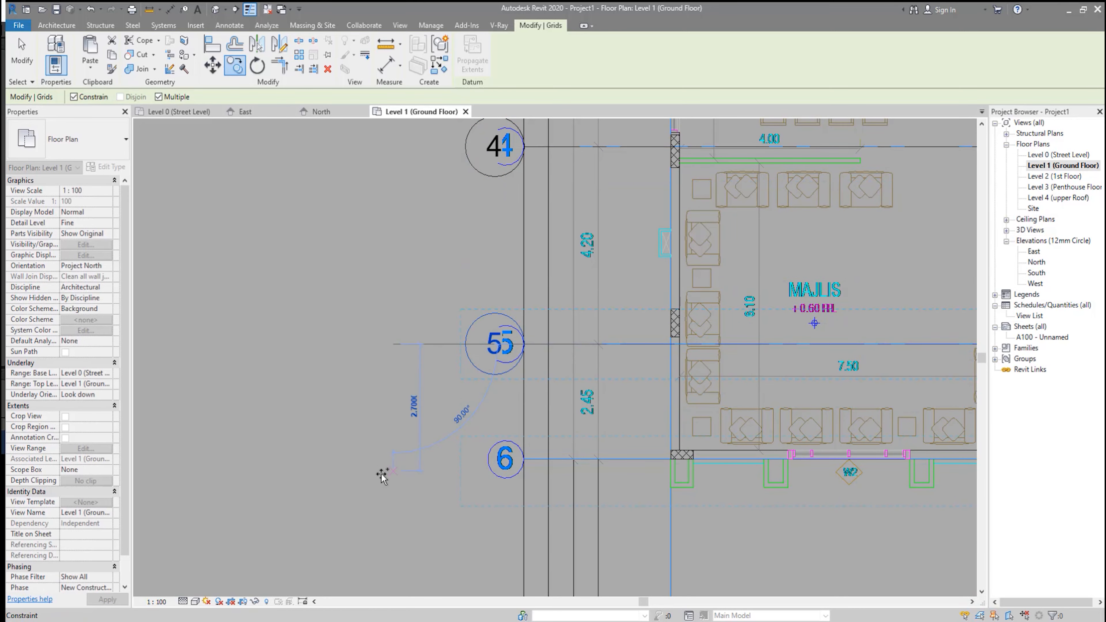
text(2)
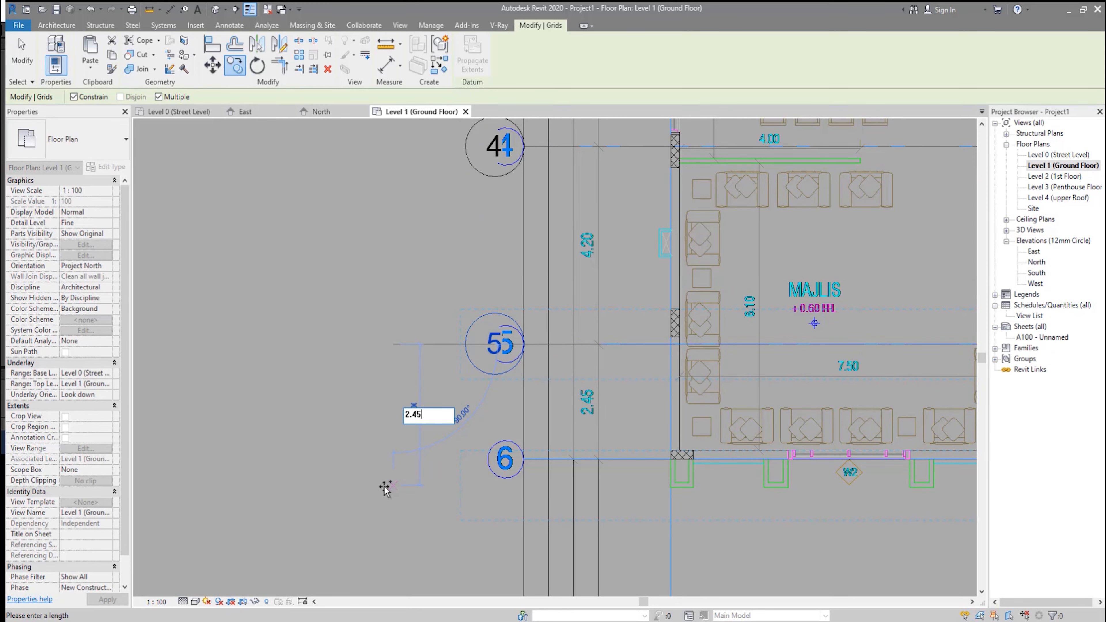
text(.45)
key(Return)
scroll(414, 371, down, 3)
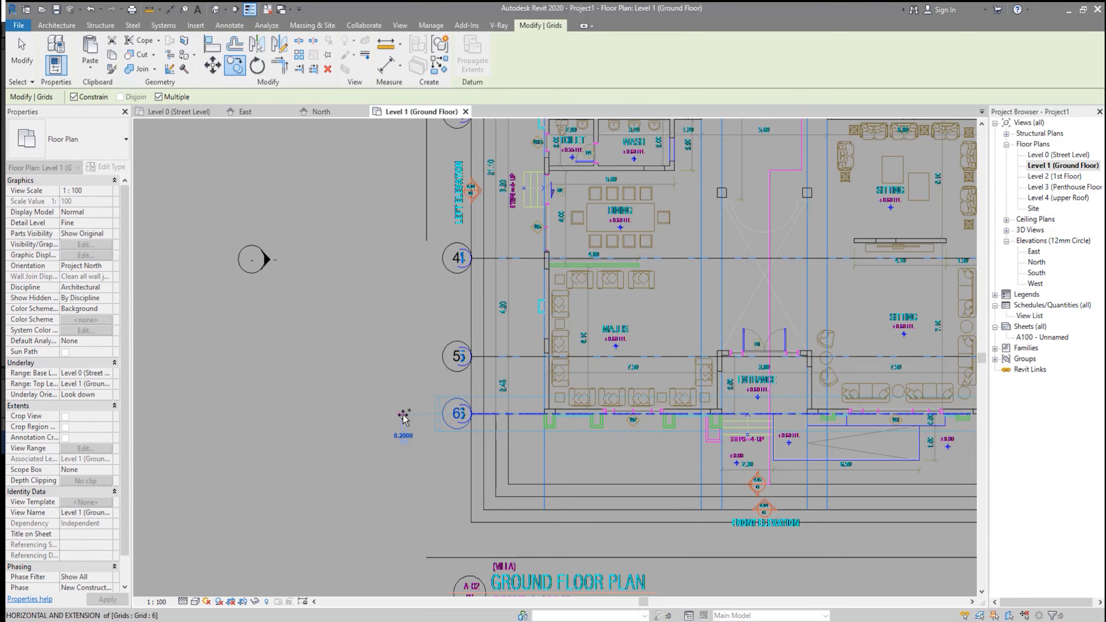
key(Escape)
key(Escape)
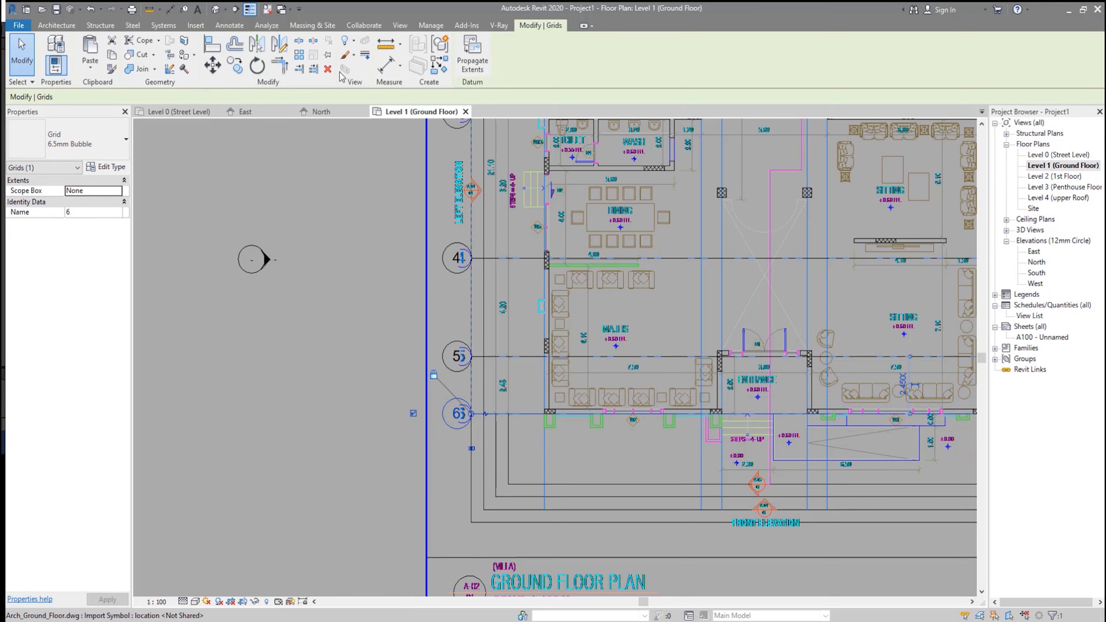
key(Escape)
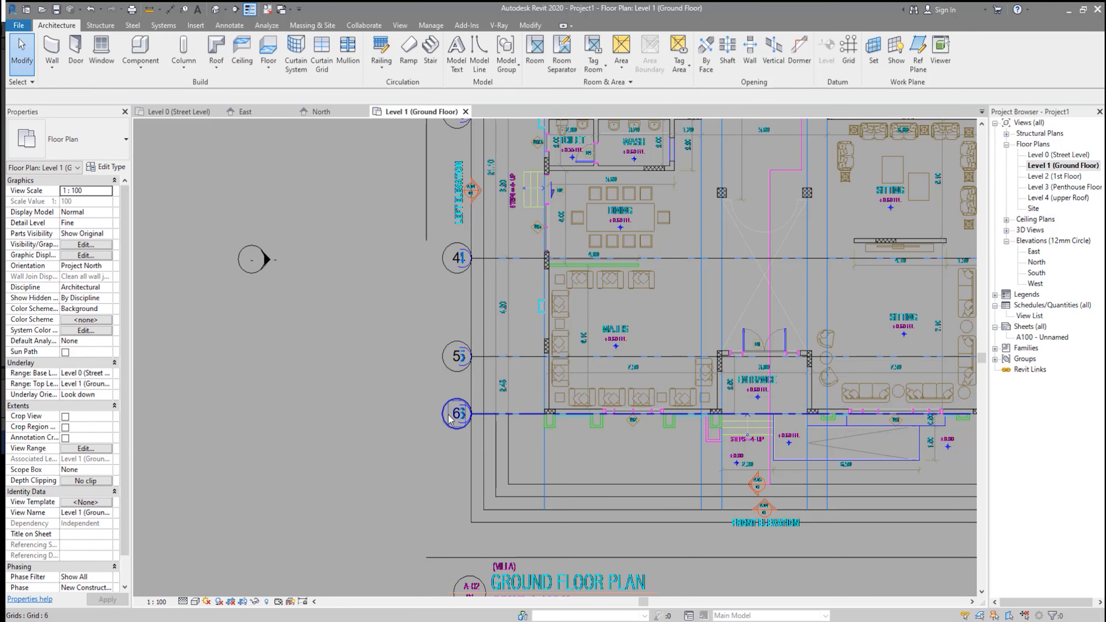
- Draw a vertical grid line over CAD axis A, from below the plan up to the edge of the CAD bubble A
ctrl+scroll(455, 211, up, 5)
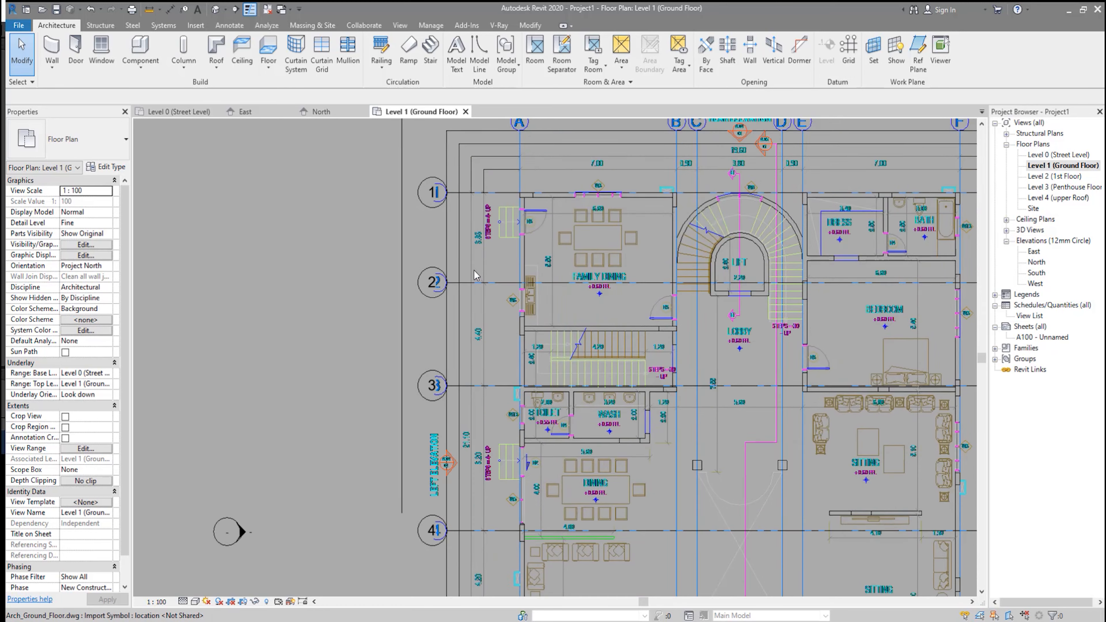
click(453, 174)
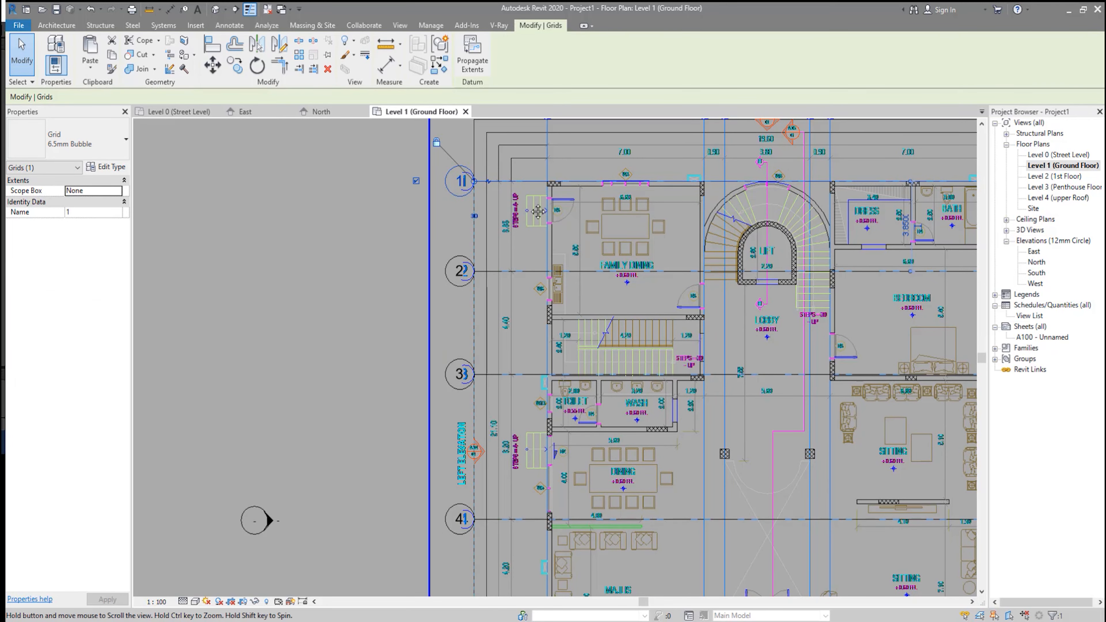
middle_drag(553, 230, 556, 273)
right_click(458, 245)
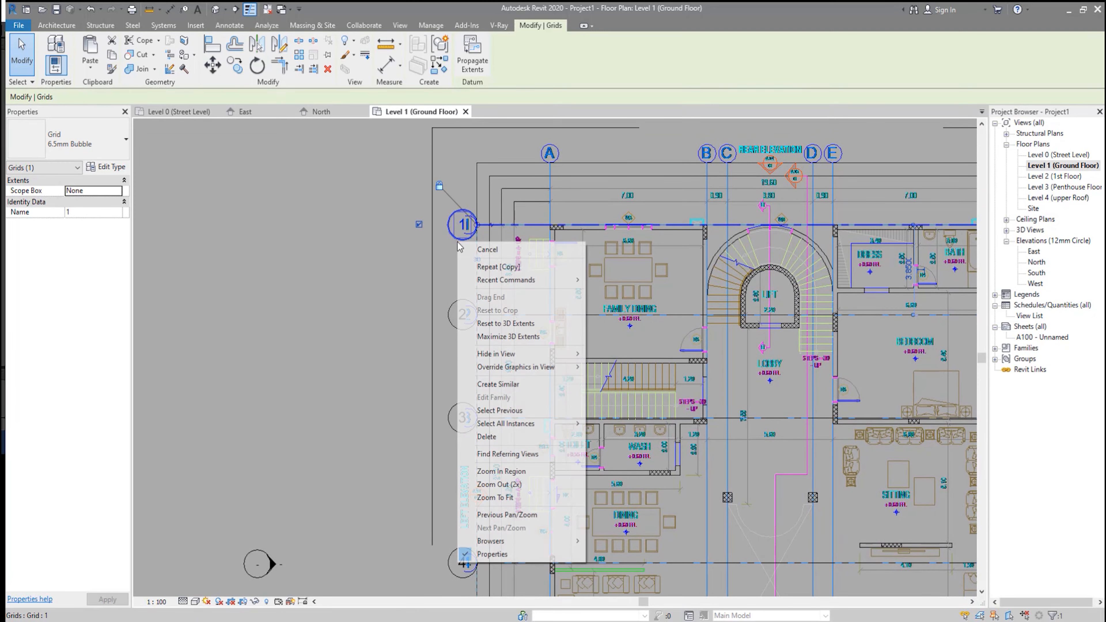
click(528, 384)
scroll(569, 131, down, 1)
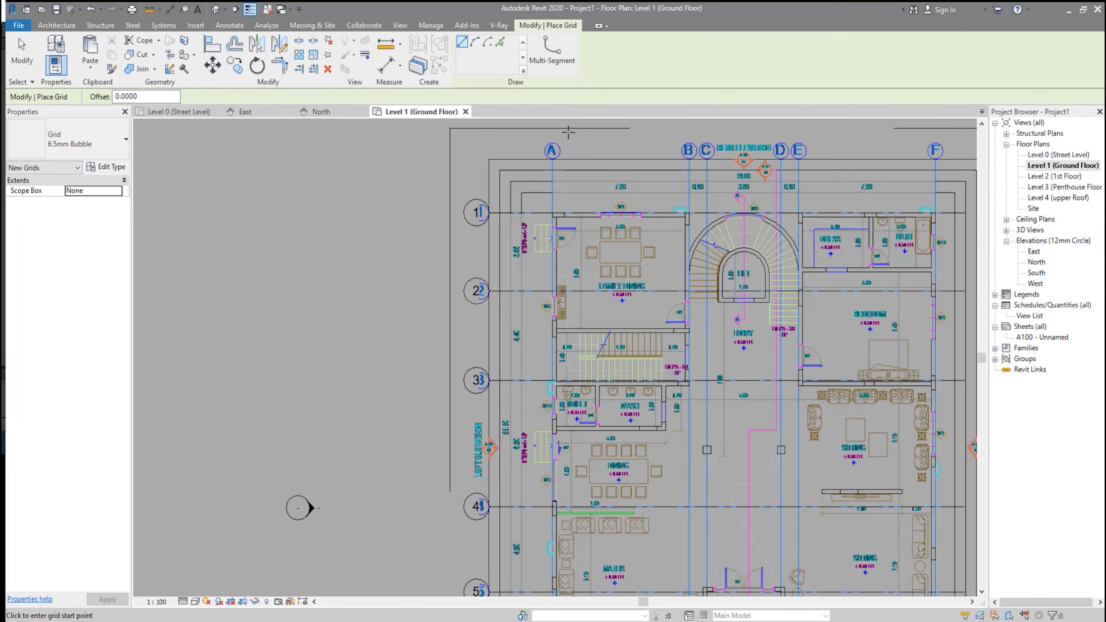
scroll(539, 334, down, 2)
scroll(563, 496, up, 1)
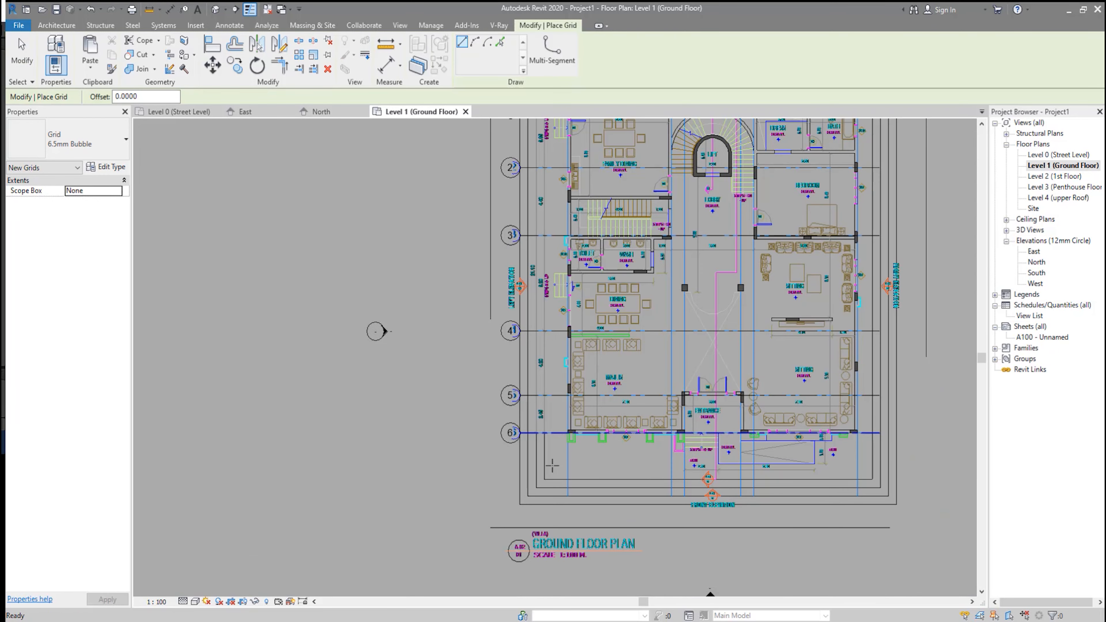
click(564, 496)
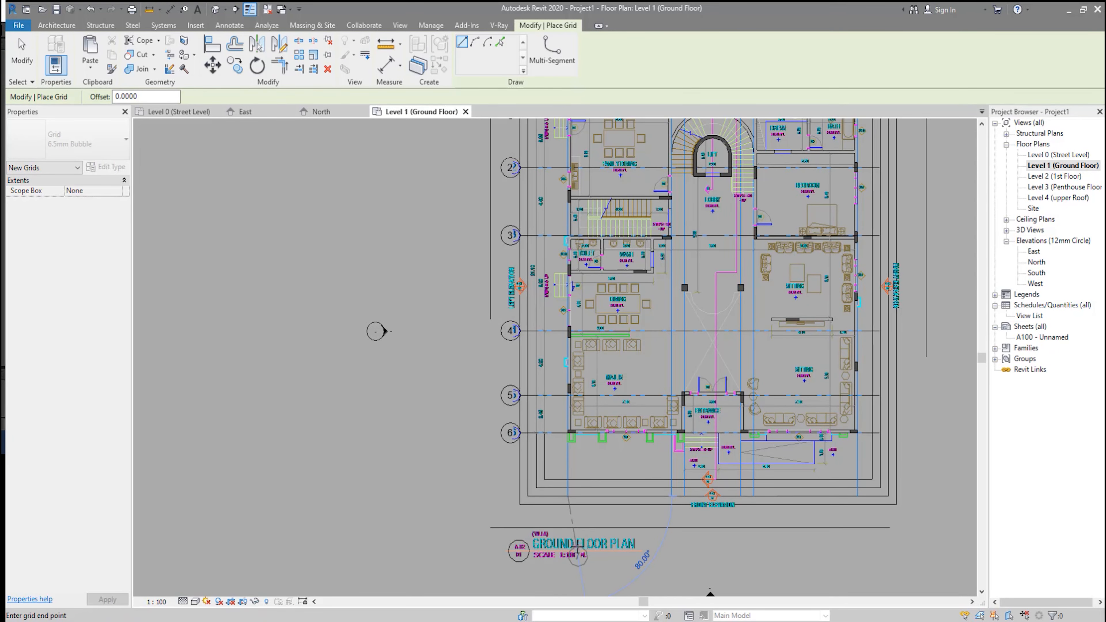
scroll(385, 331, down, 1)
click(566, 179)
- Rename the new vertical grid line as A
scroll(574, 175, up, 2)
scroll(574, 175, up, 4)
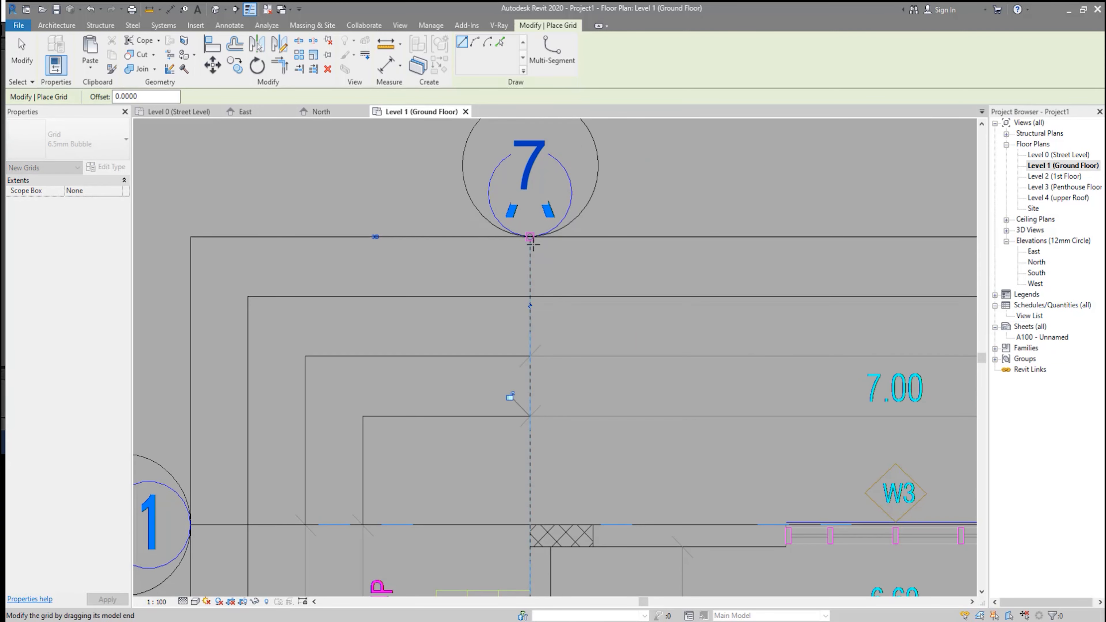
key(Escape)
key(Escape)
click(544, 150)
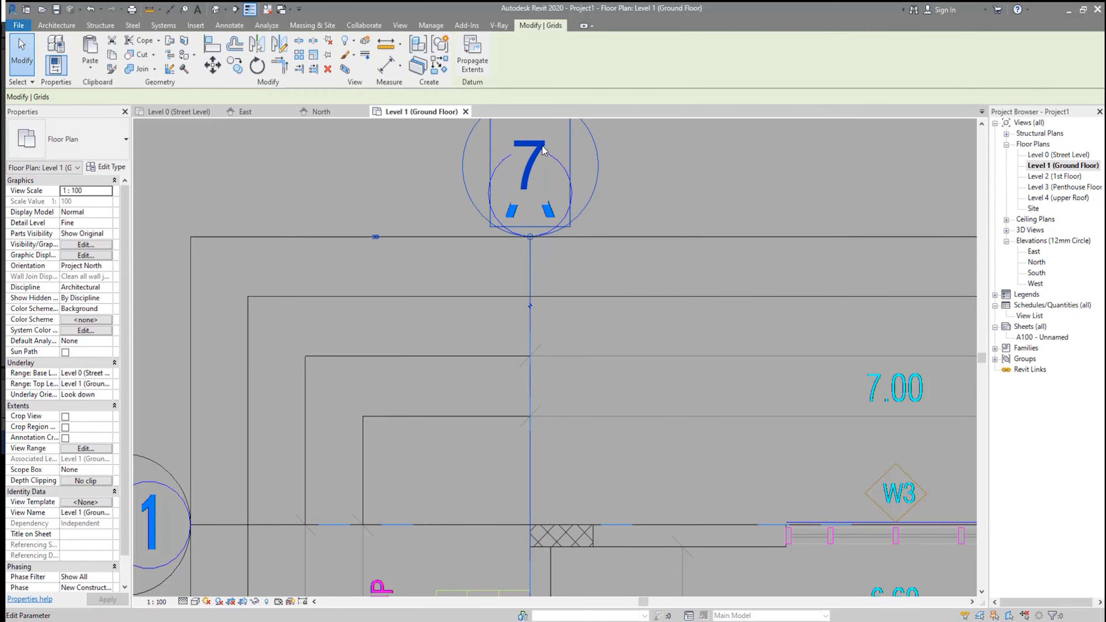
click(544, 150)
text(A)
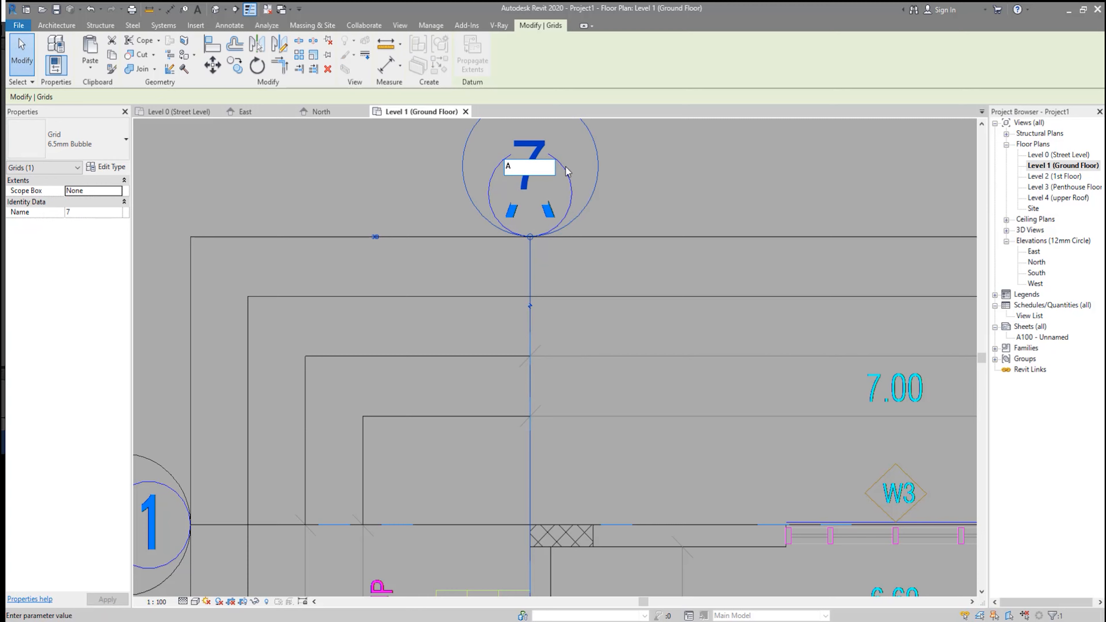
key(Return)
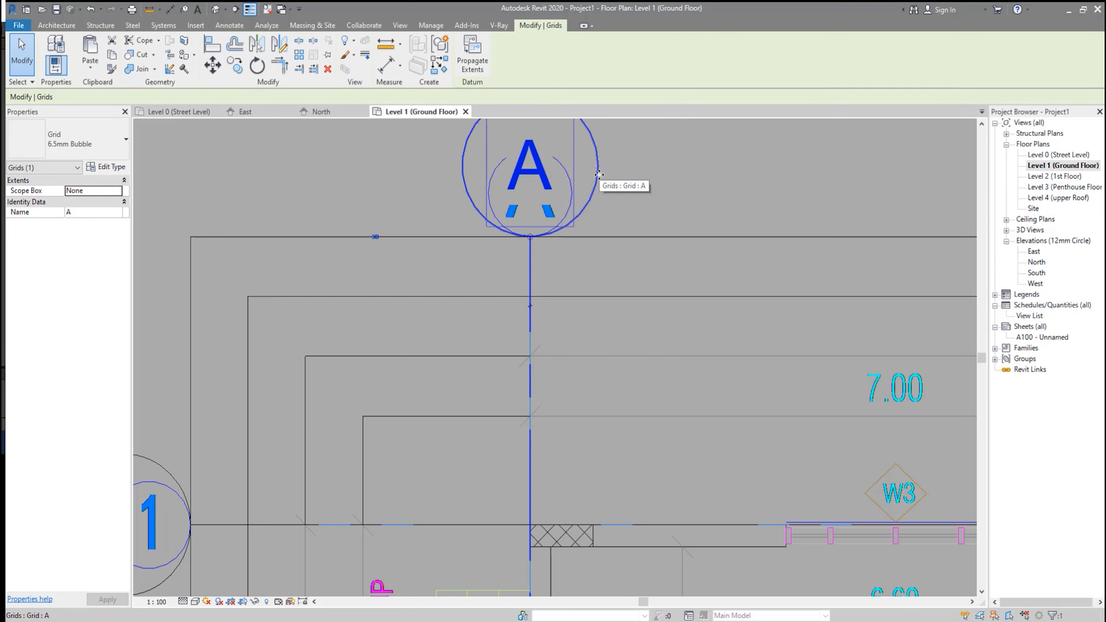
- Copy grid A east by 7 m onto CAD axis B and by a further 0.90 m onto axis C, with Constrain and Multiple on
click(235, 66)
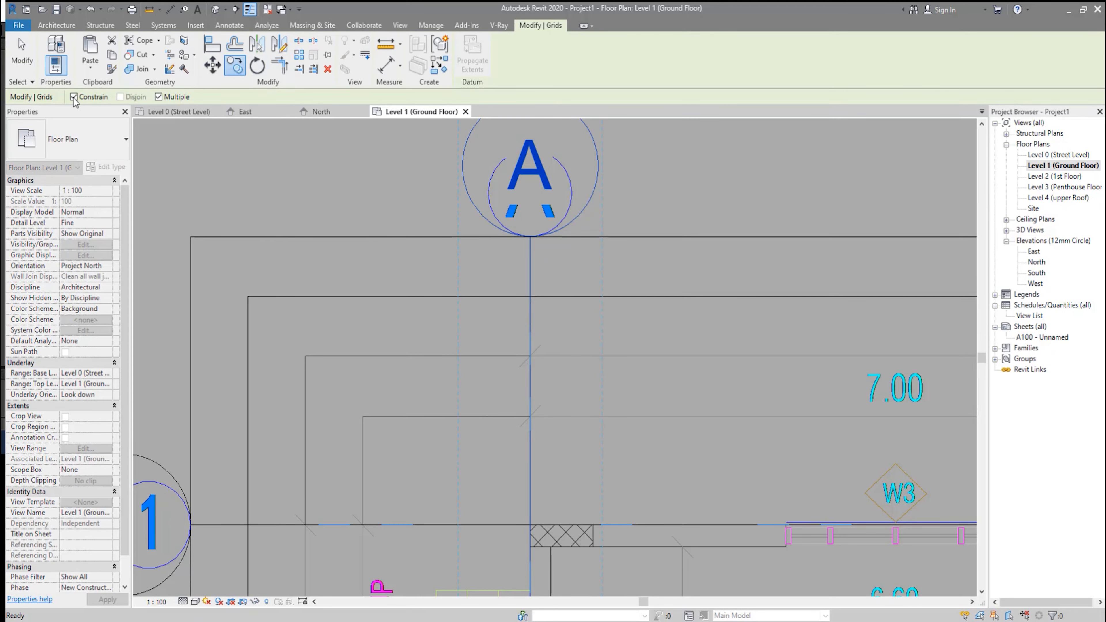
scroll(21, 275, down, 1)
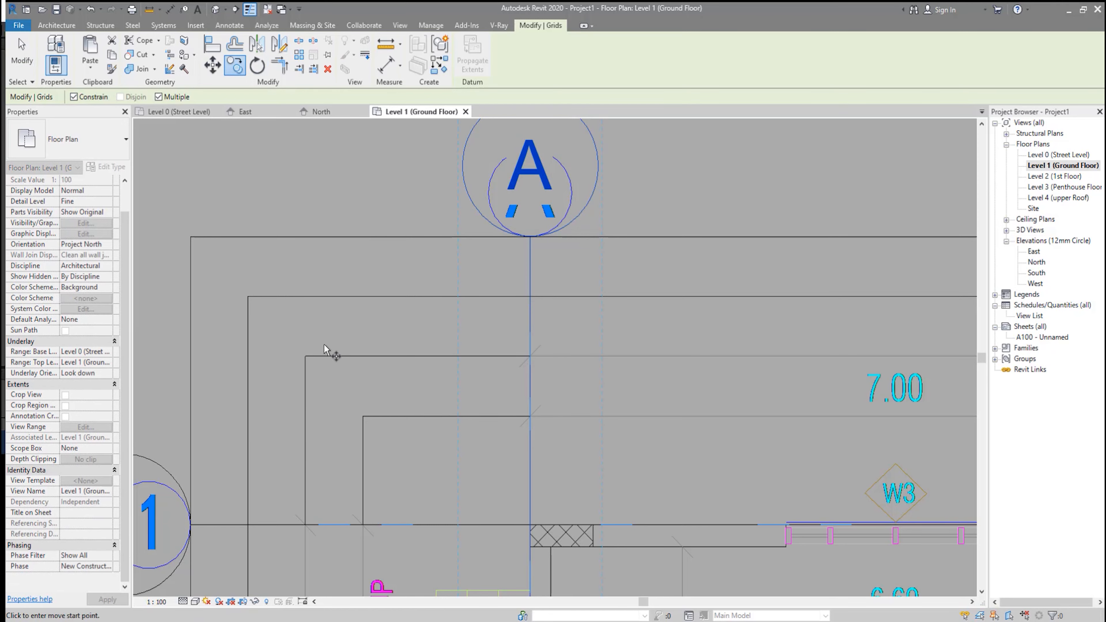
scroll(324, 350, down, 2)
scroll(325, 350, down, 1)
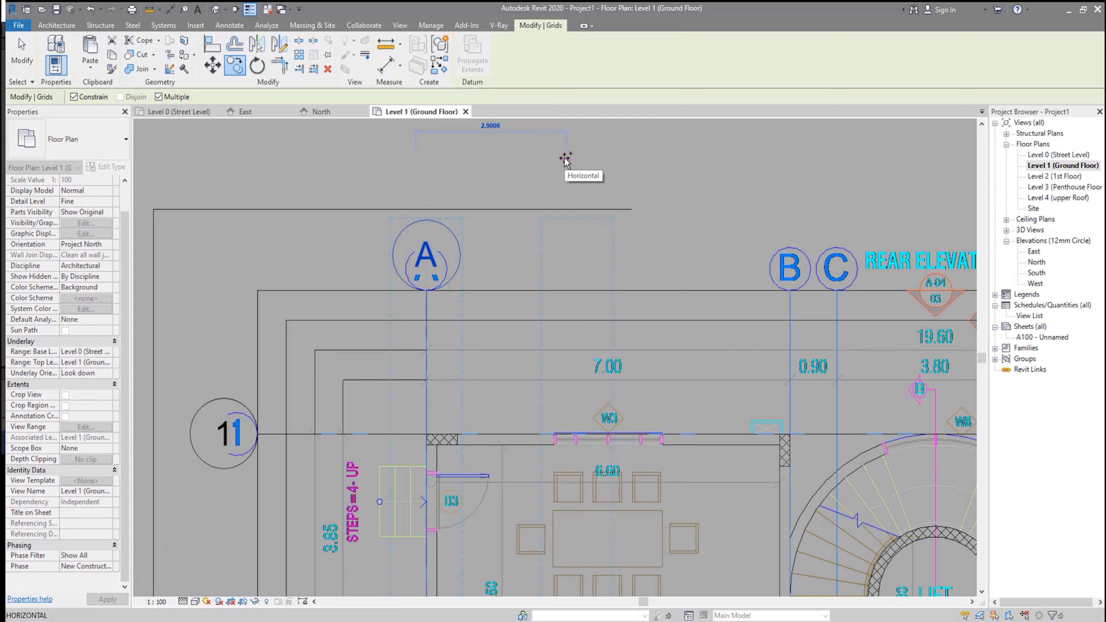
text(4)
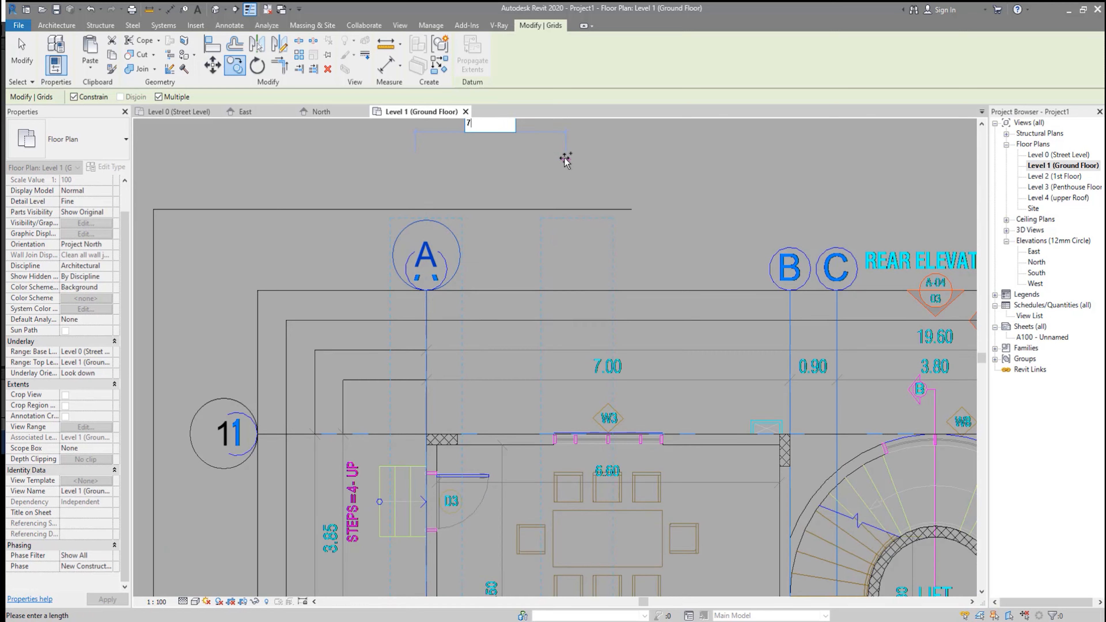
key(Return)
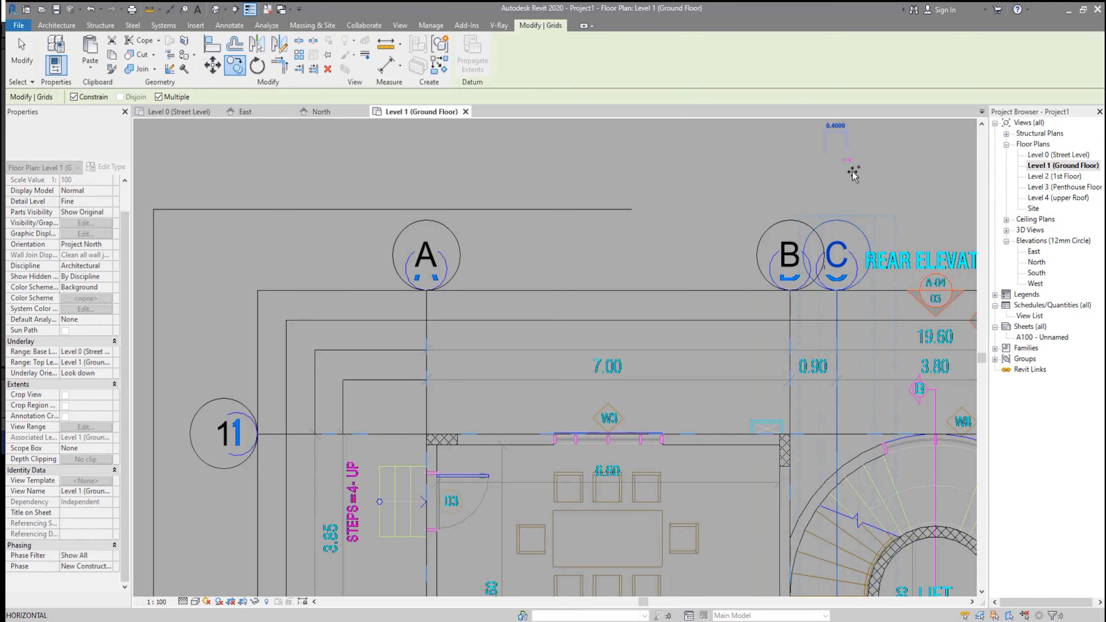
- Copy the grid east from C by 3.8 m onto CAD axis D
middle_drag(868, 166, 494, 167)
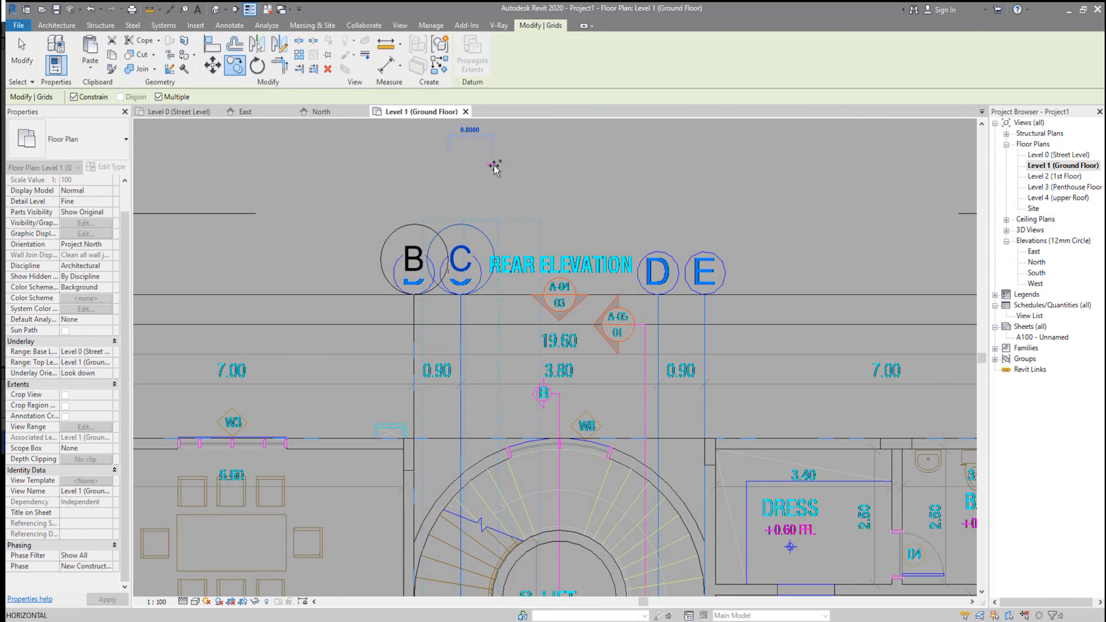
text(3)
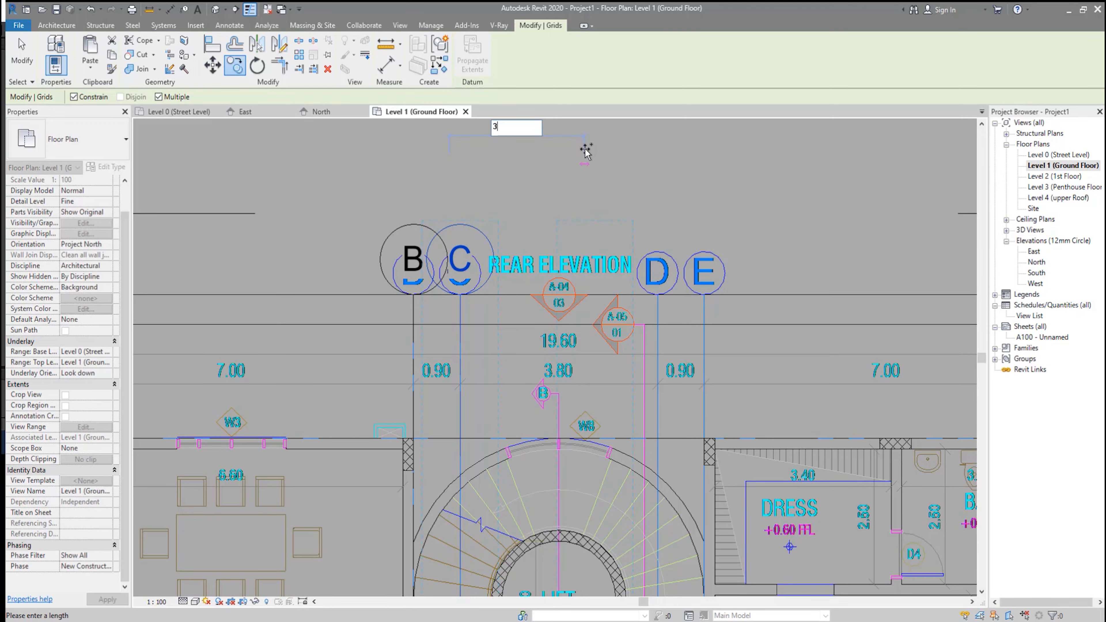
text(.8)
key(Return)
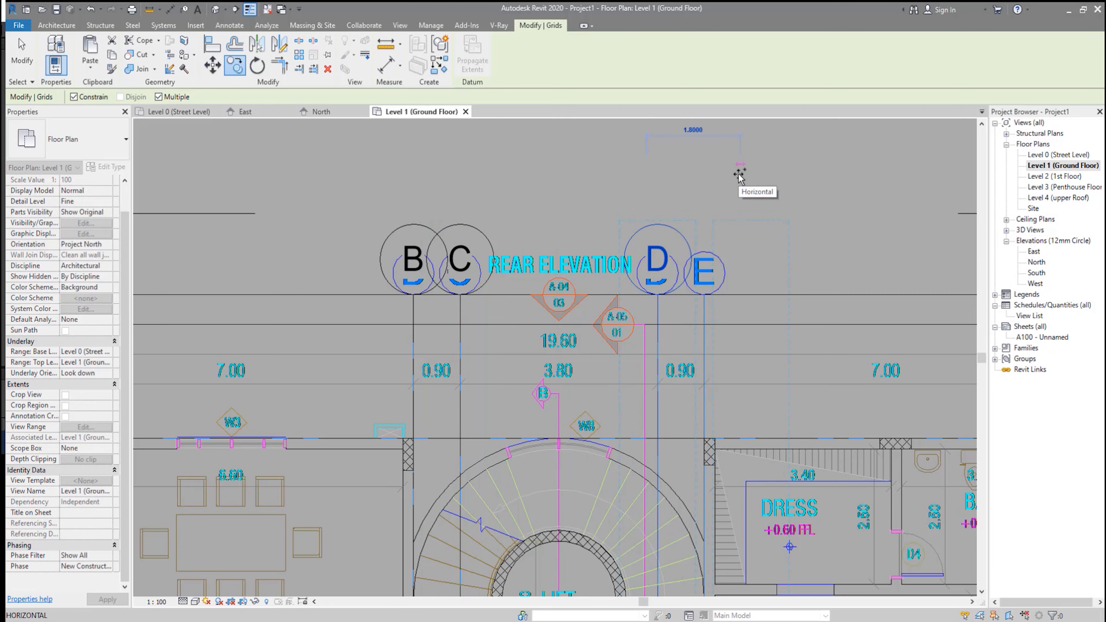
- Copy the grid east by 0.90 m onto CAD axis E and by a further 7 m onto axis F
middle_drag(749, 202, 521, 218)
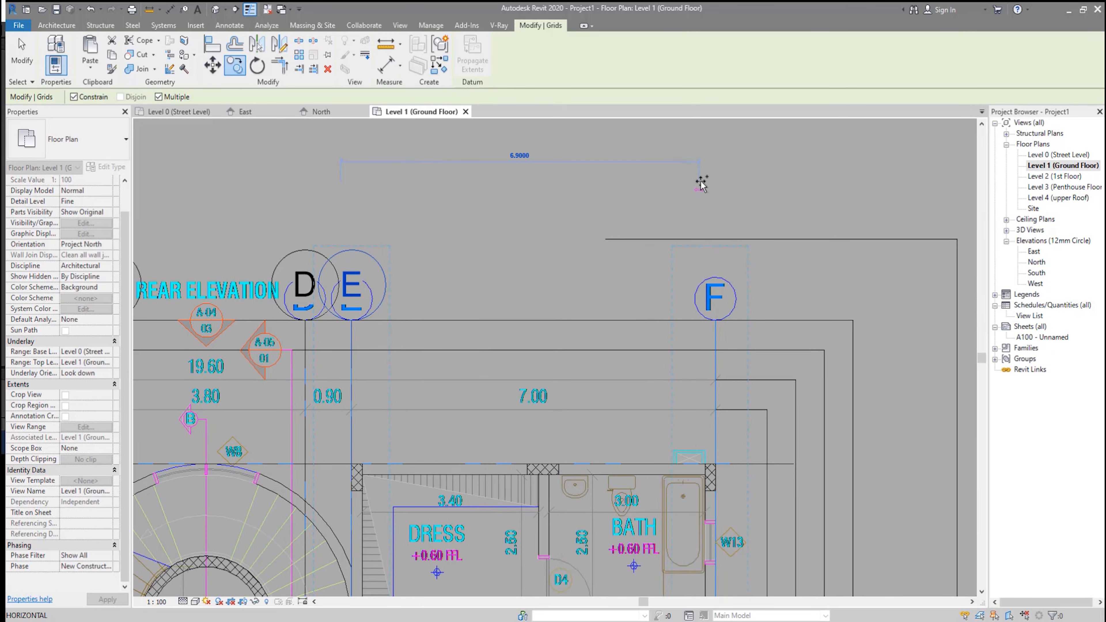
text(7)
key(Return)
scroll(738, 188, down, 2)
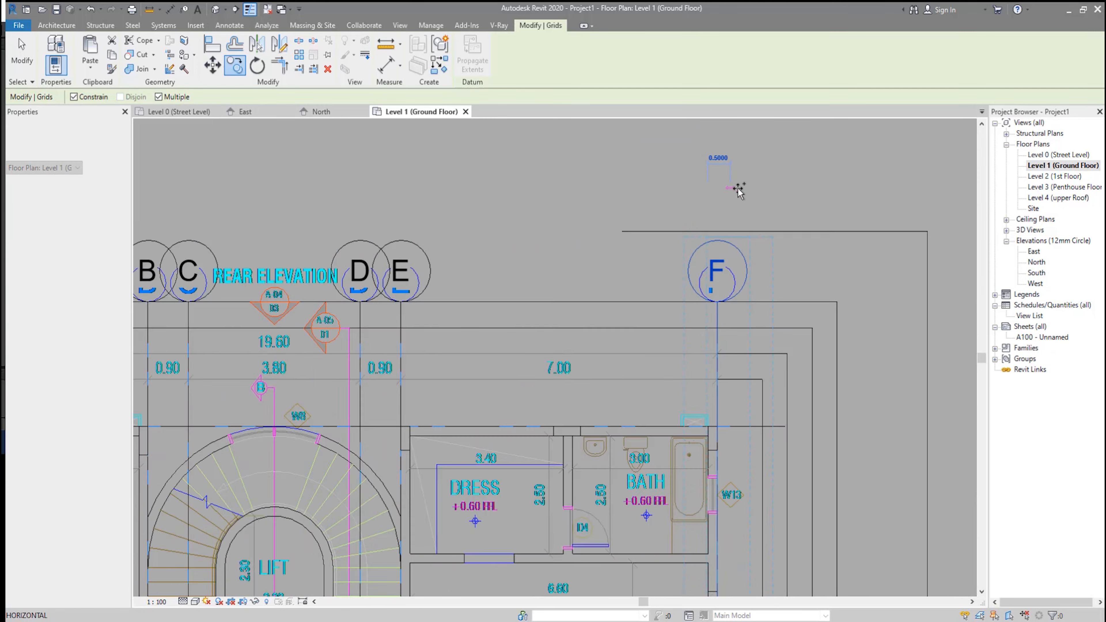
scroll(764, 213, down, 3)
key(Escape)
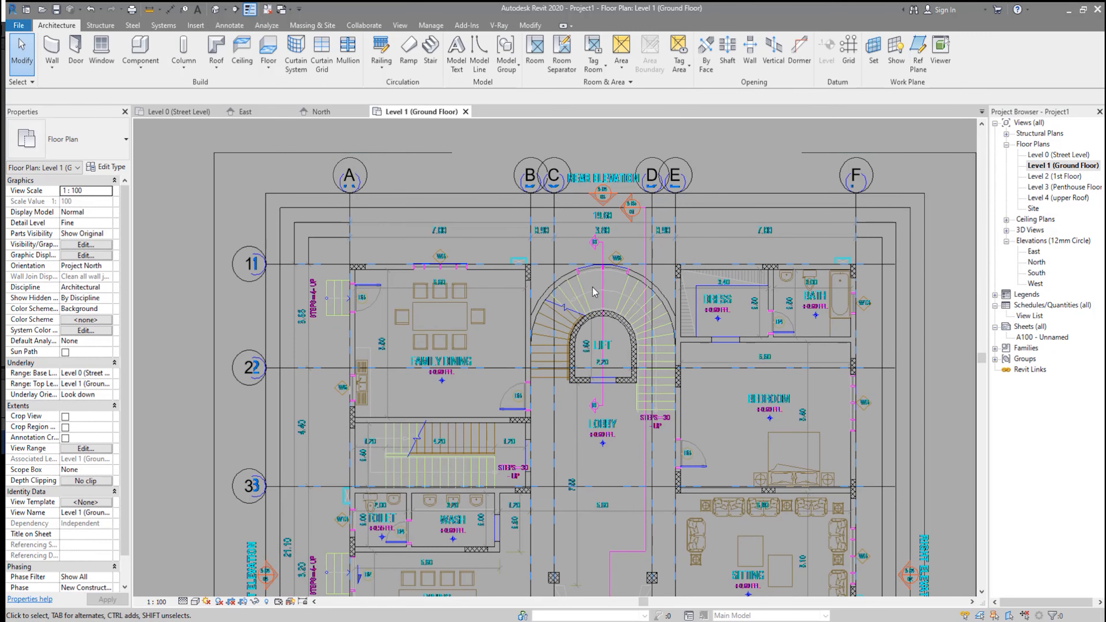
- Measure the thickness of the exterior wall beside window W3 of the family dining room with an aligned dimension
scroll(461, 262, up, 6)
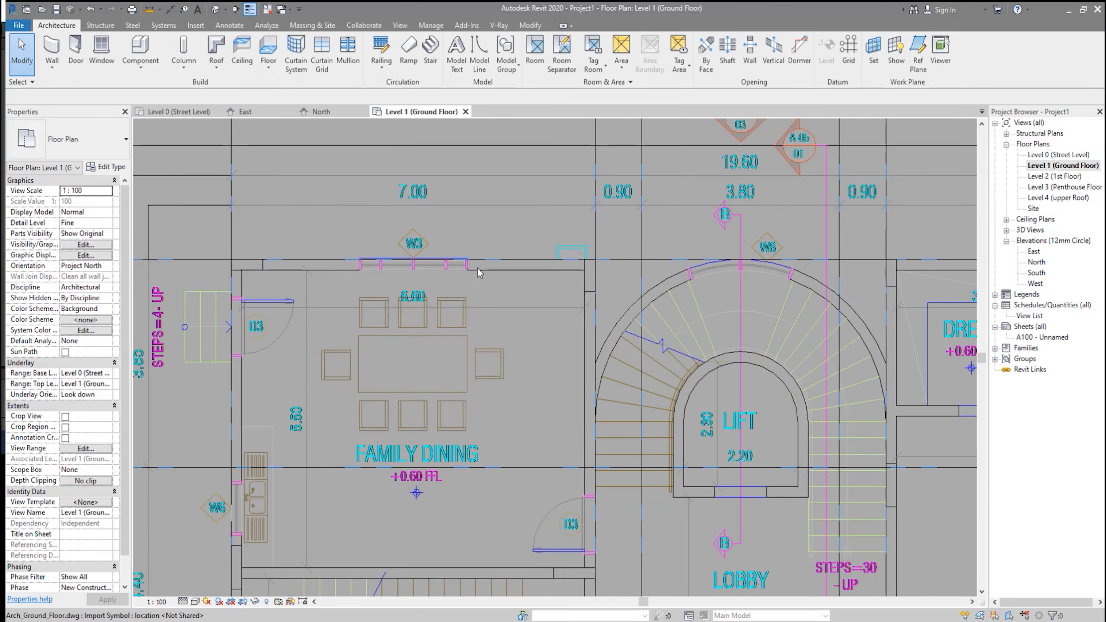
scroll(497, 249, up, 1)
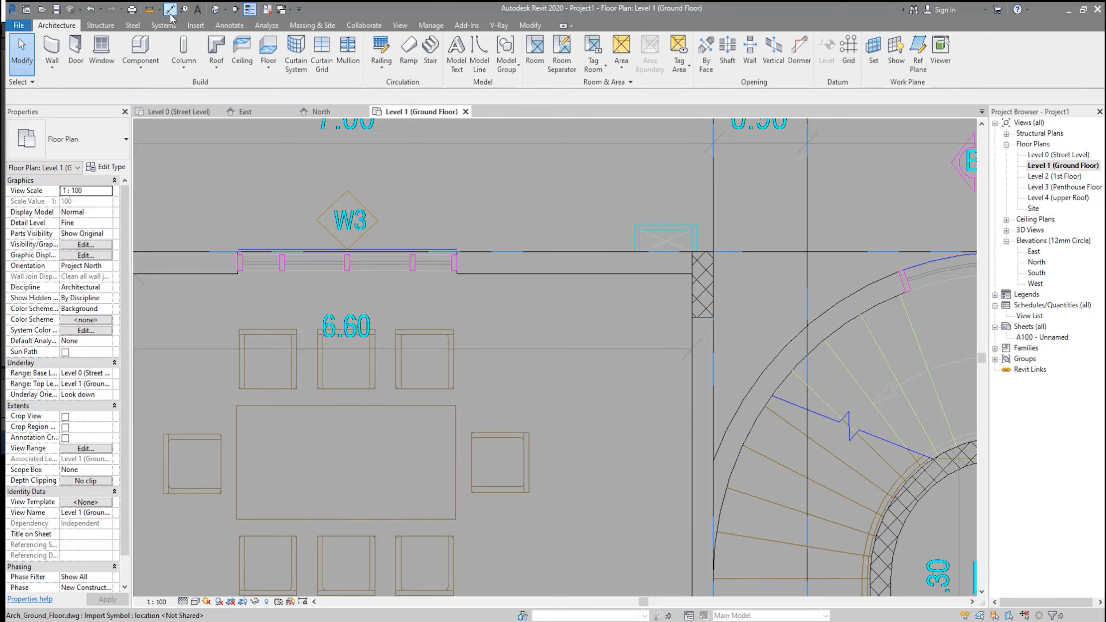
key(d)
key(i)
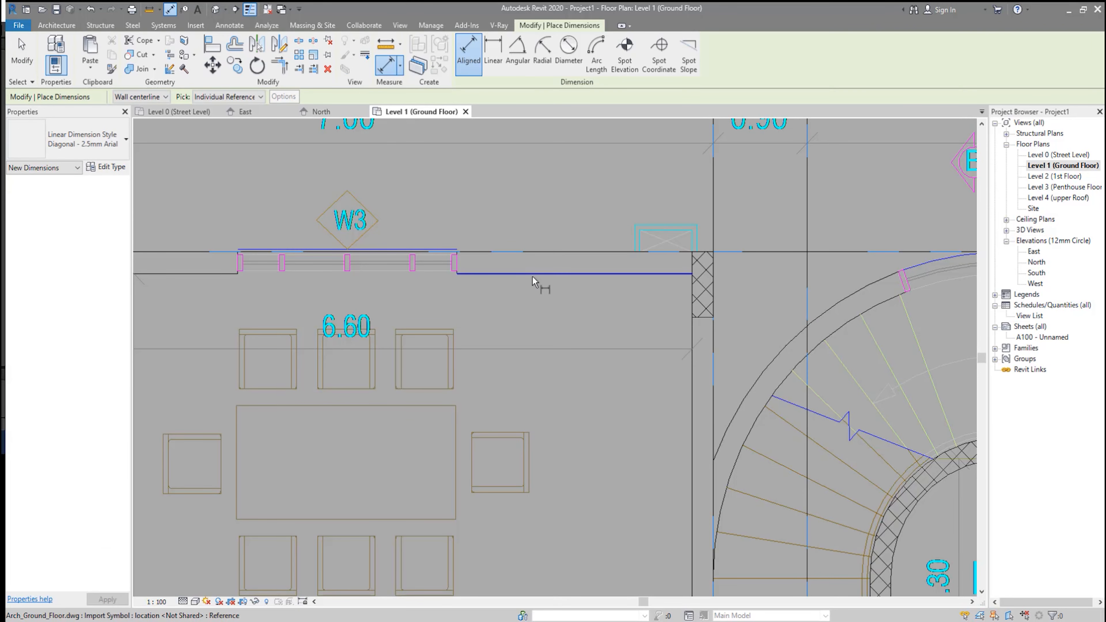
click(540, 265)
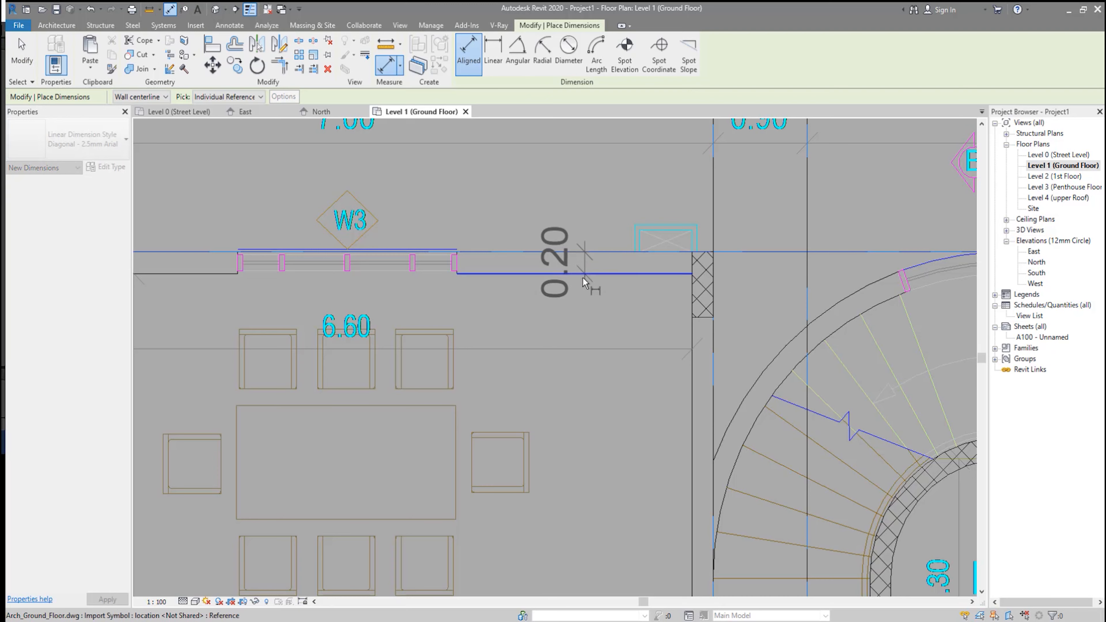
key(Escape)
- Measure the thickness of the green partition between Dining and Majlis with an aligned dimension
scroll(636, 218, down, 1)
middle_drag(596, 267, 550, 194)
scroll(550, 192, down, 4)
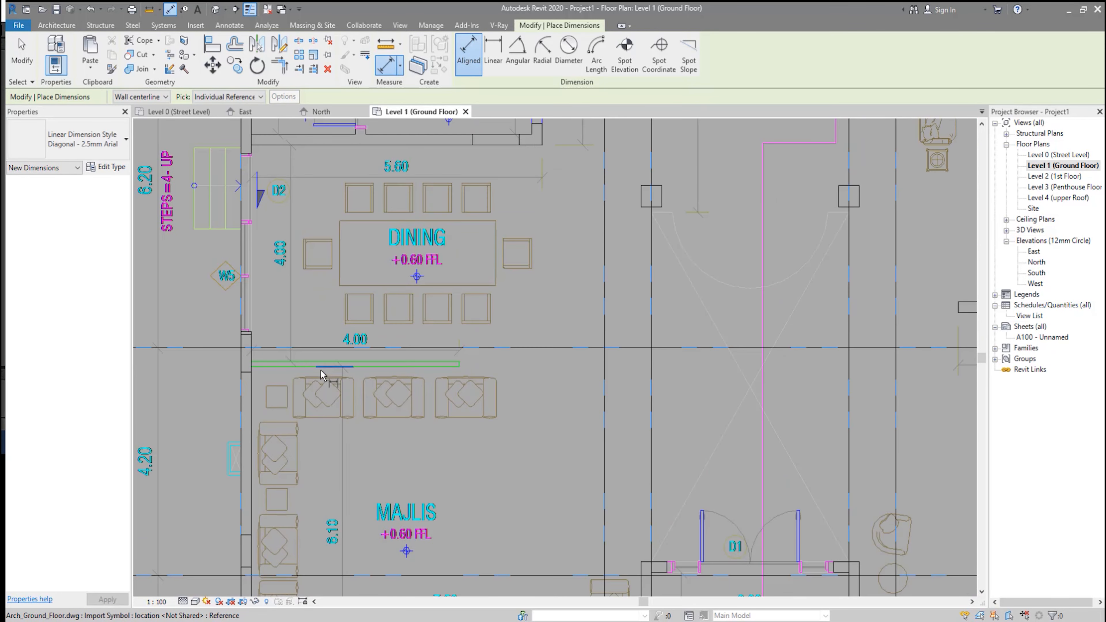
scroll(321, 370, up, 3)
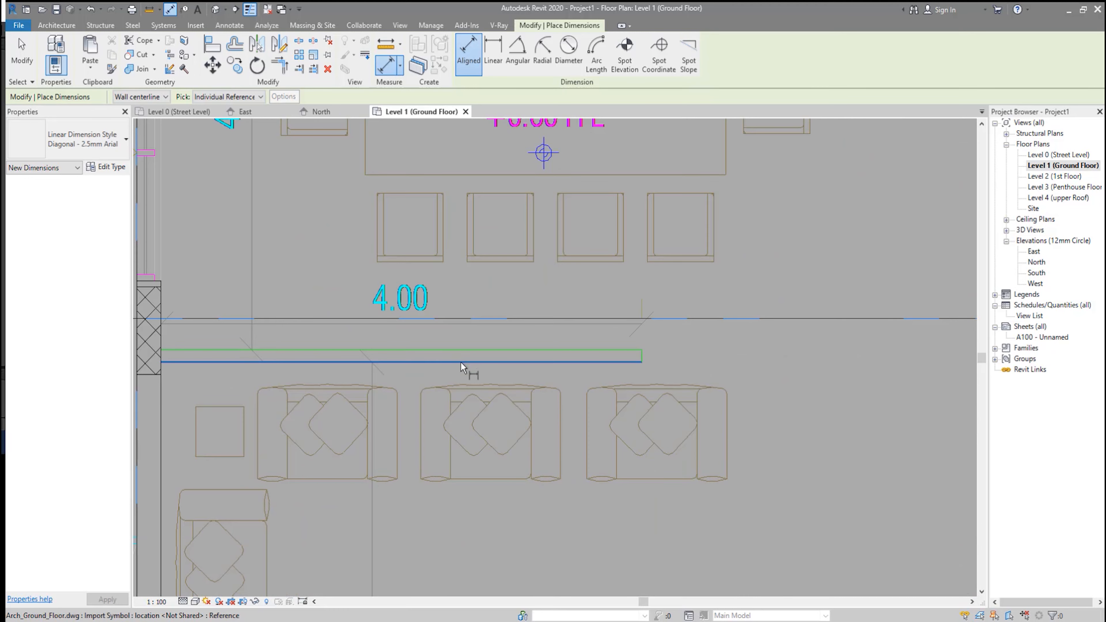
click(462, 351)
scroll(455, 350, up, 1)
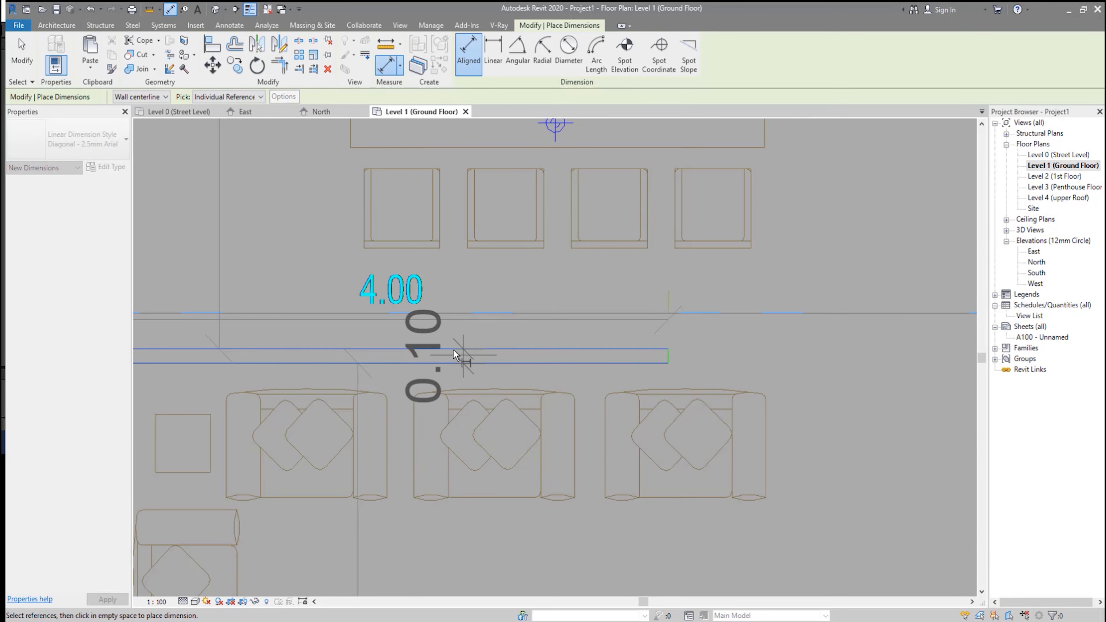
scroll(452, 349, down, 5)
scroll(452, 350, down, 3)
scroll(468, 349, down, 3)
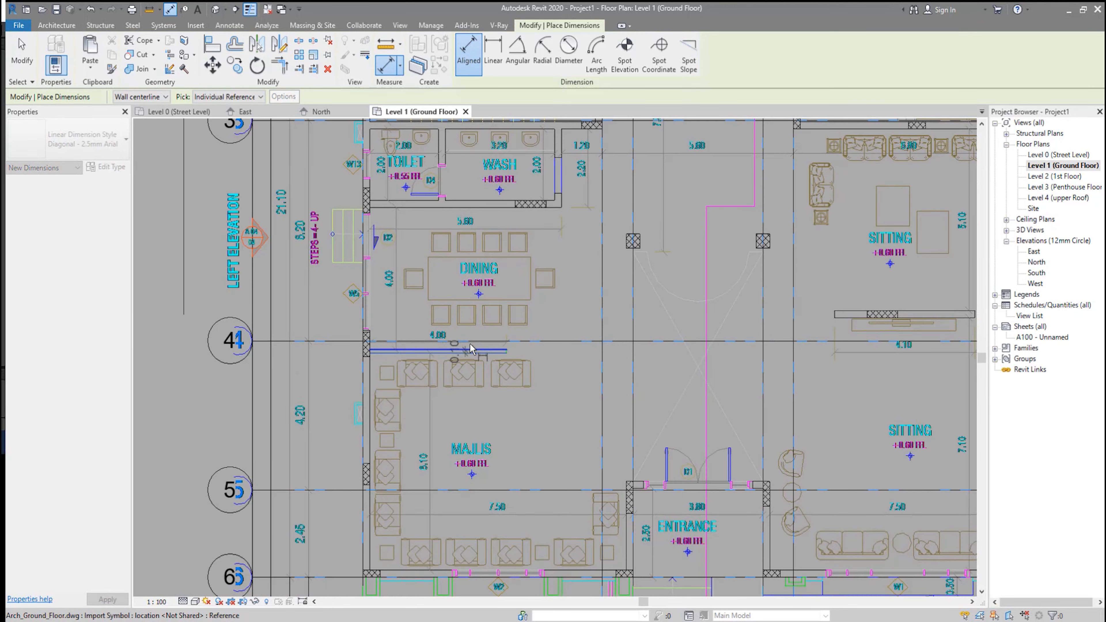
scroll(471, 349, up, 5)
key(Escape)
key(Escape)
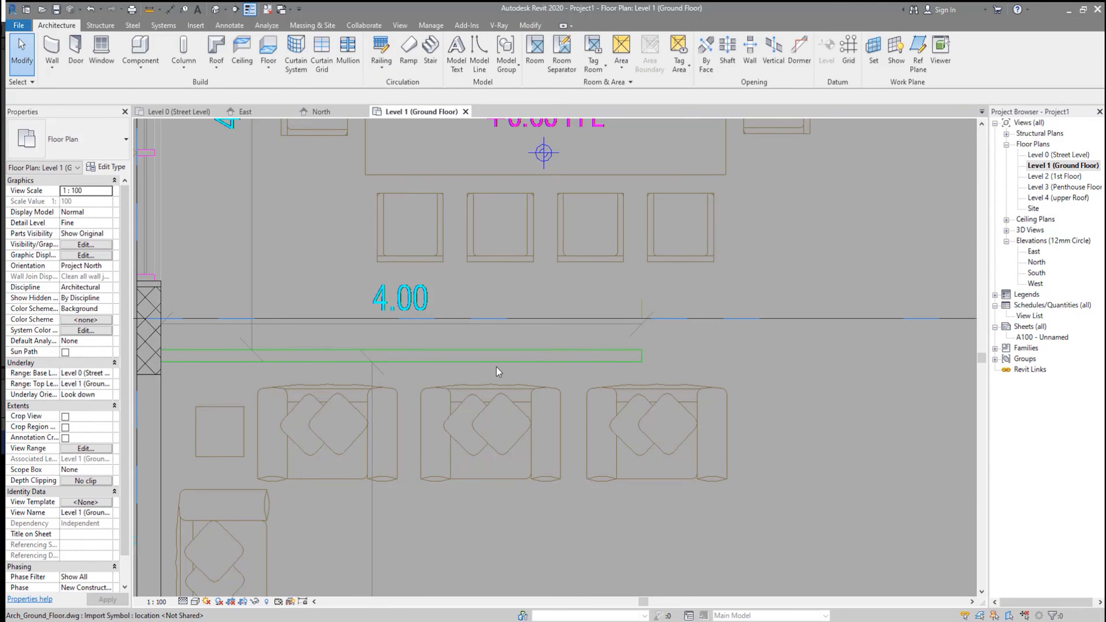
scroll(508, 366, down, 2)
scroll(543, 408, down, 2)
scroll(566, 396, down, 2)
middle_drag(766, 388, 639, 450)
scroll(639, 450, down, 1)
middle_drag(412, 290, 446, 306)
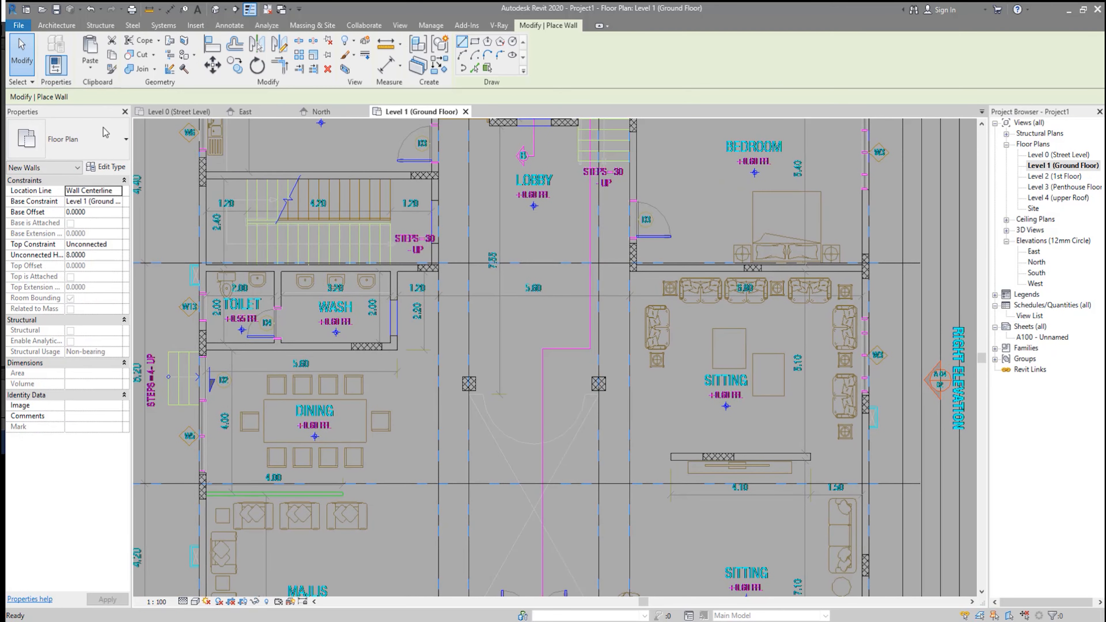
click(110, 141)
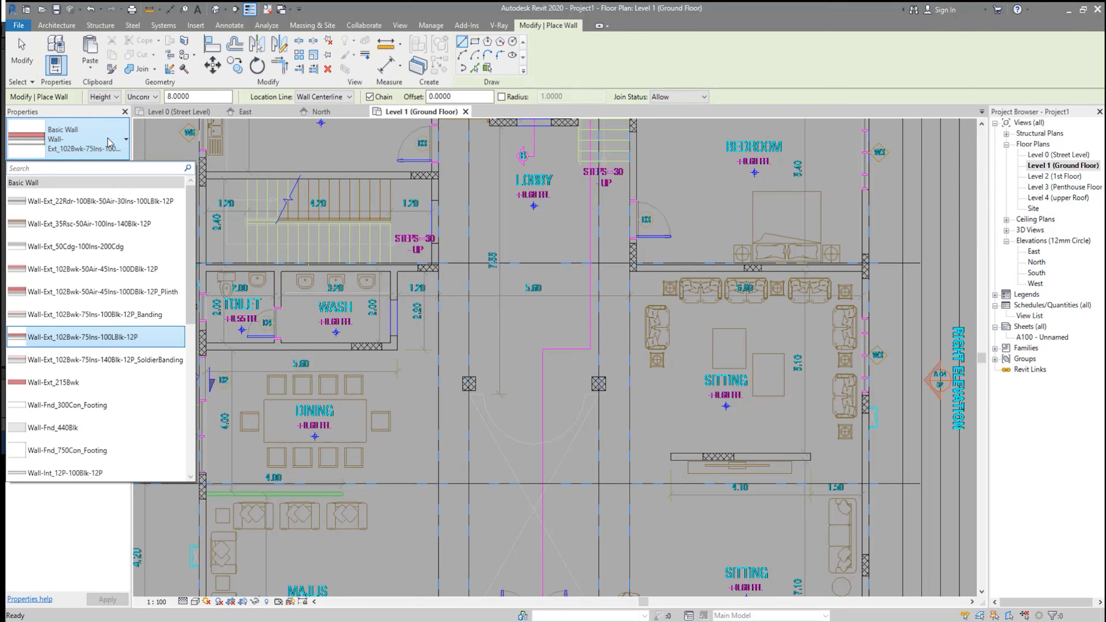
click(109, 143)
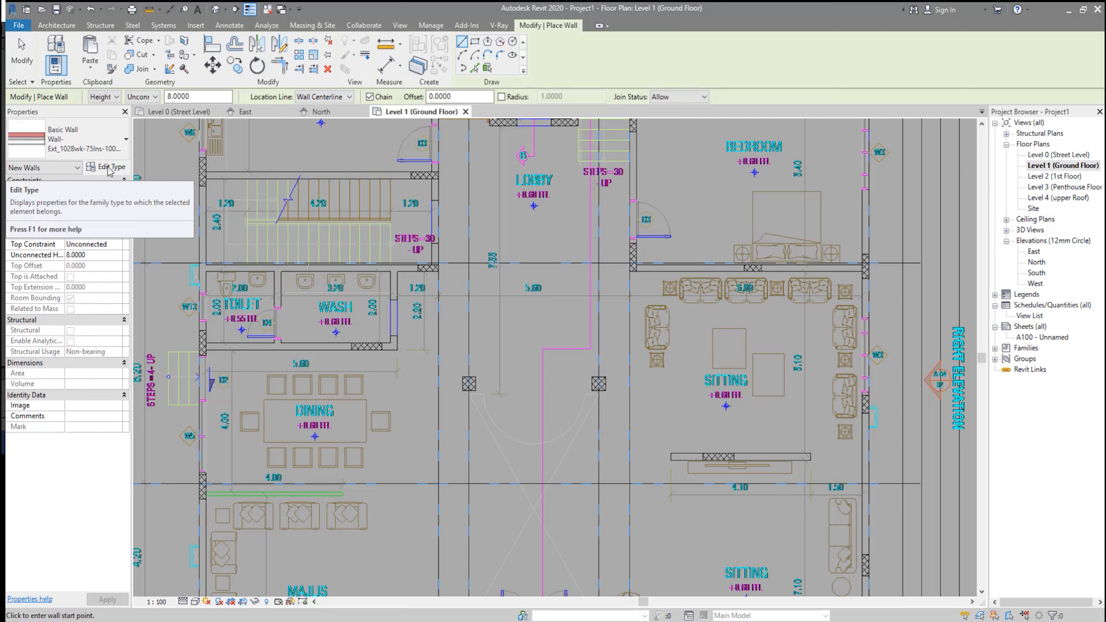
key(Escape)
key(Escape)
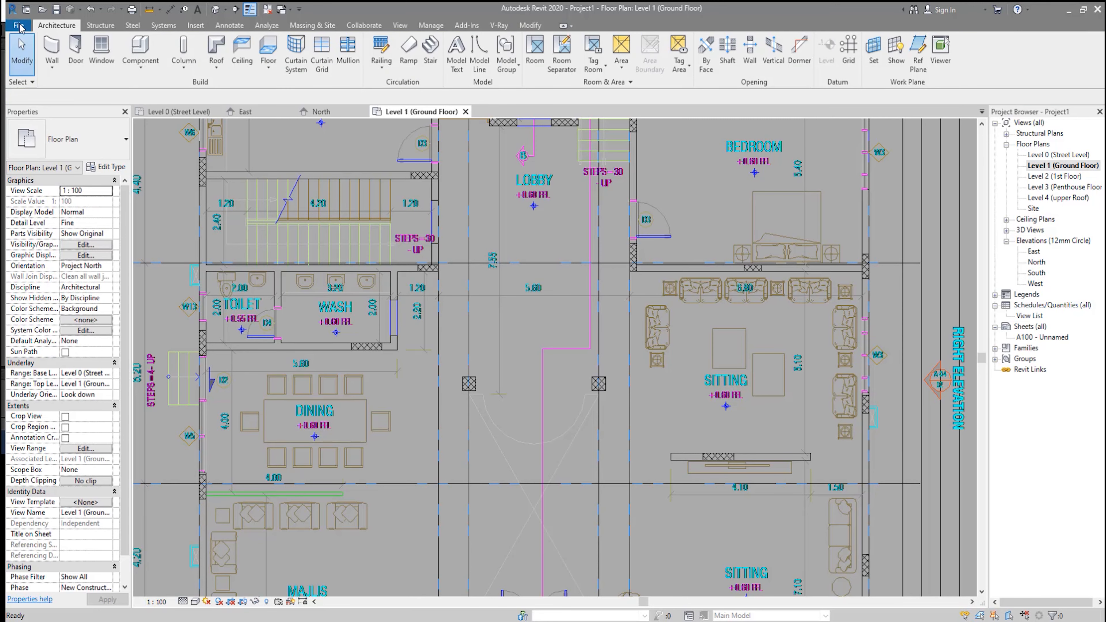
- Save the project as Start_01.rvt in the Constructing Villa folder
click(19, 27)
mouse_move(26, 72)
click(142, 142)
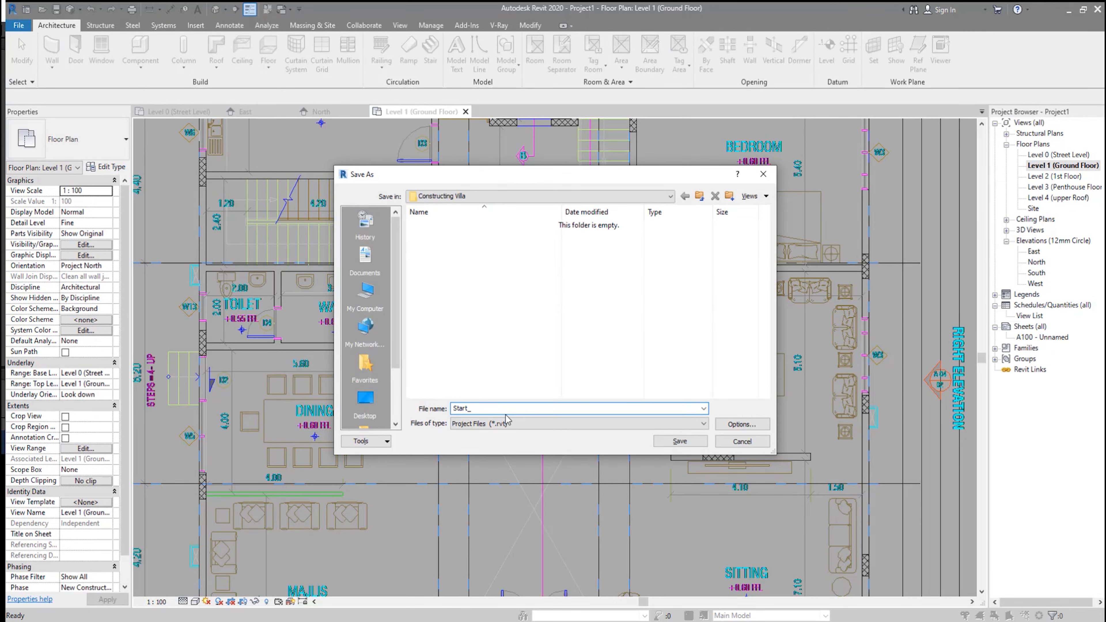
key(Return)
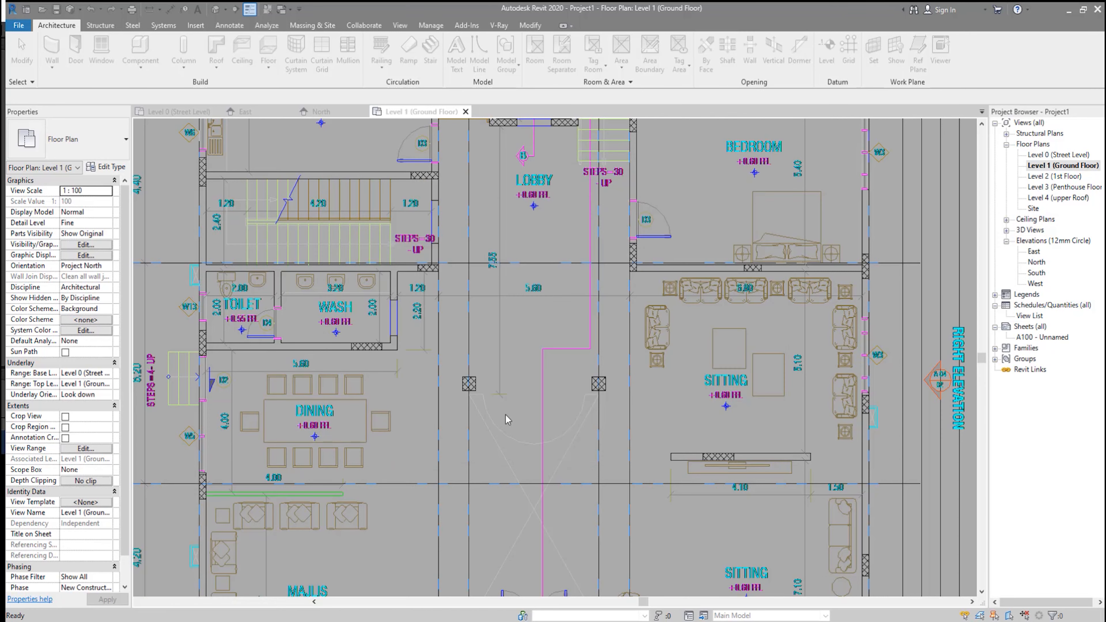
- Start the Wall command and choose the basic wall type Wall-Ext_50Cdg-100Ins-200Cdg
scroll(506, 415, down, 5)
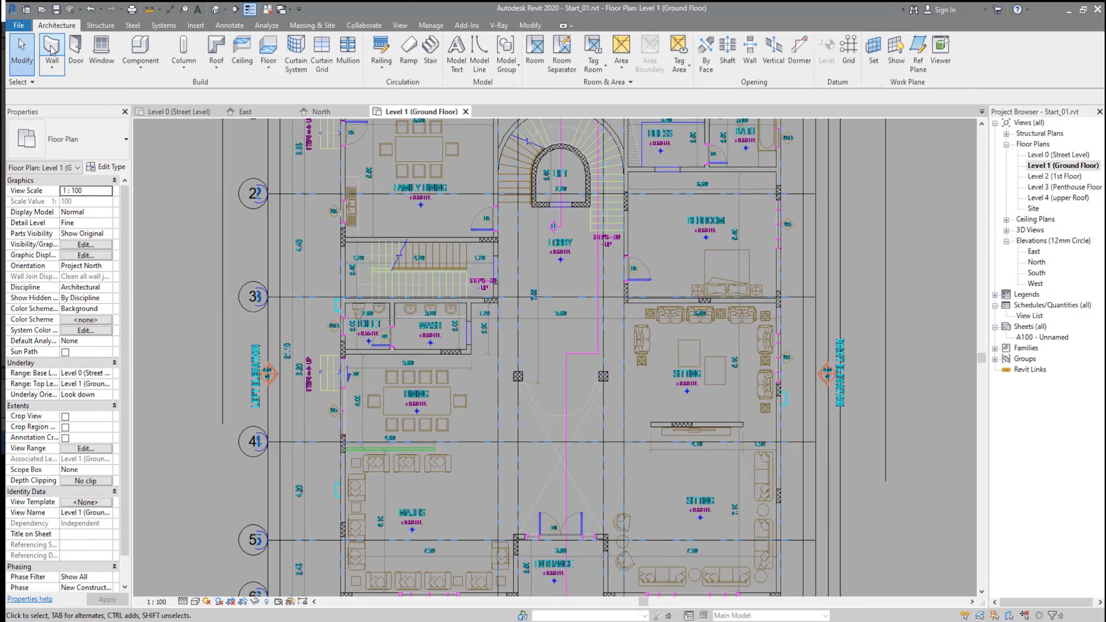
click(52, 50)
click(87, 139)
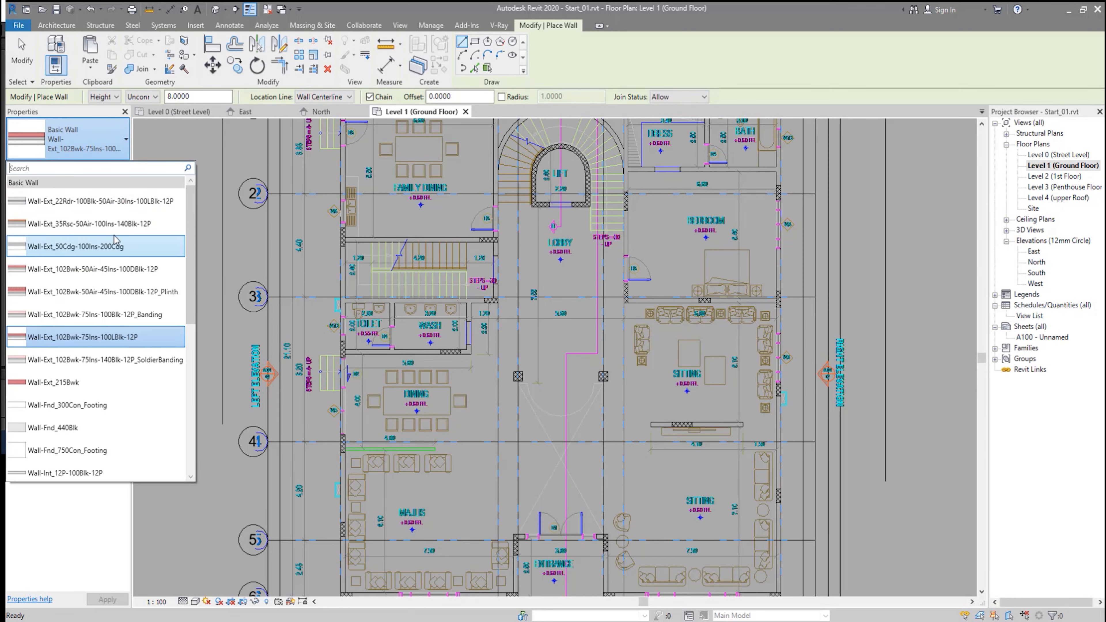
mouse_move(191, 246)
mouse_down()
mouse_move(189, 319)
mouse_move(194, 237)
mouse_up()
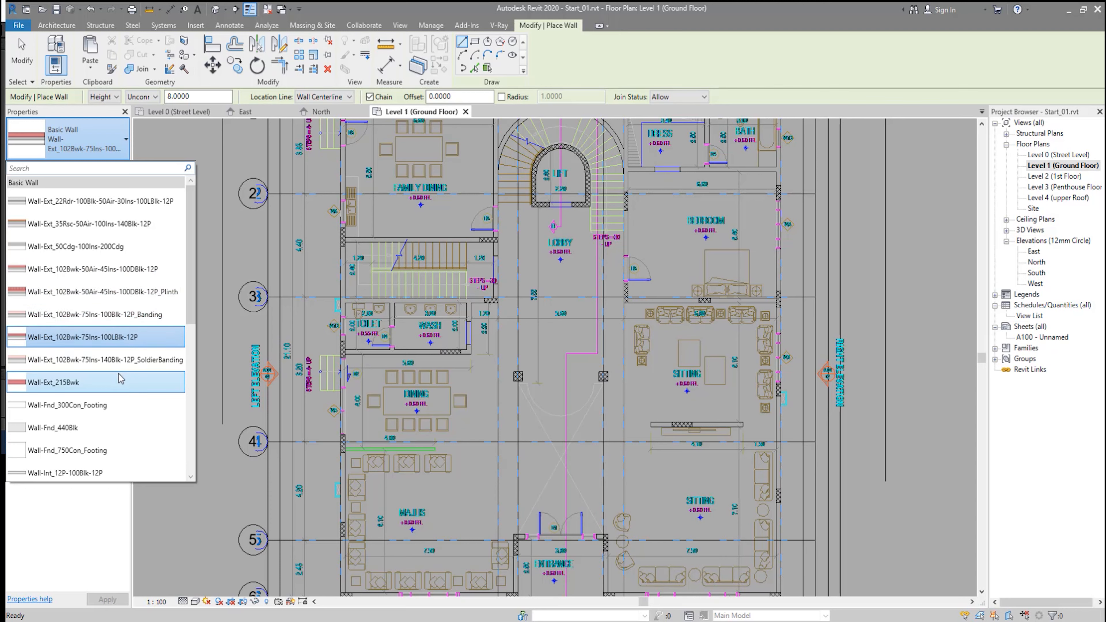
click(87, 247)
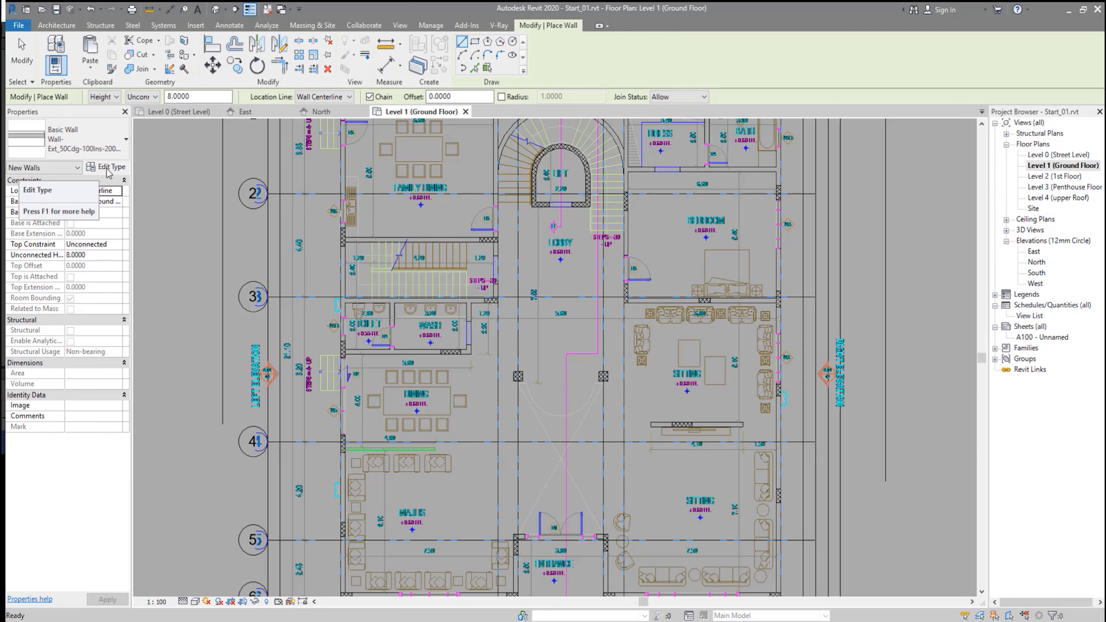
- Duplicate the selected wall type under the name Generic_200mm Wall
click(108, 168)
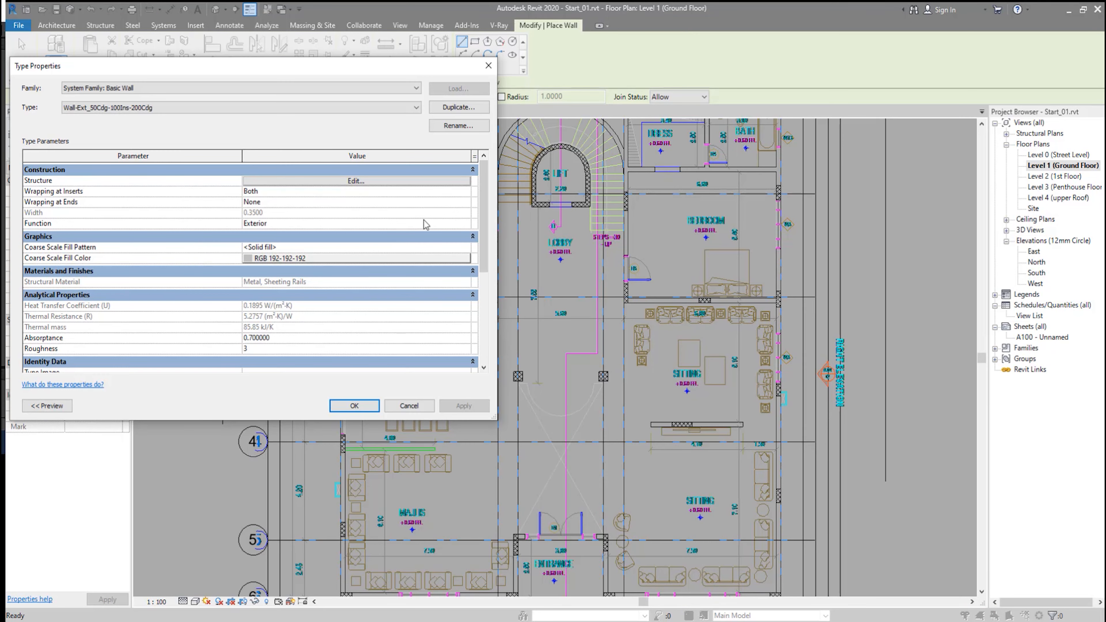
click(457, 111)
text(Generic_200mm Wall)
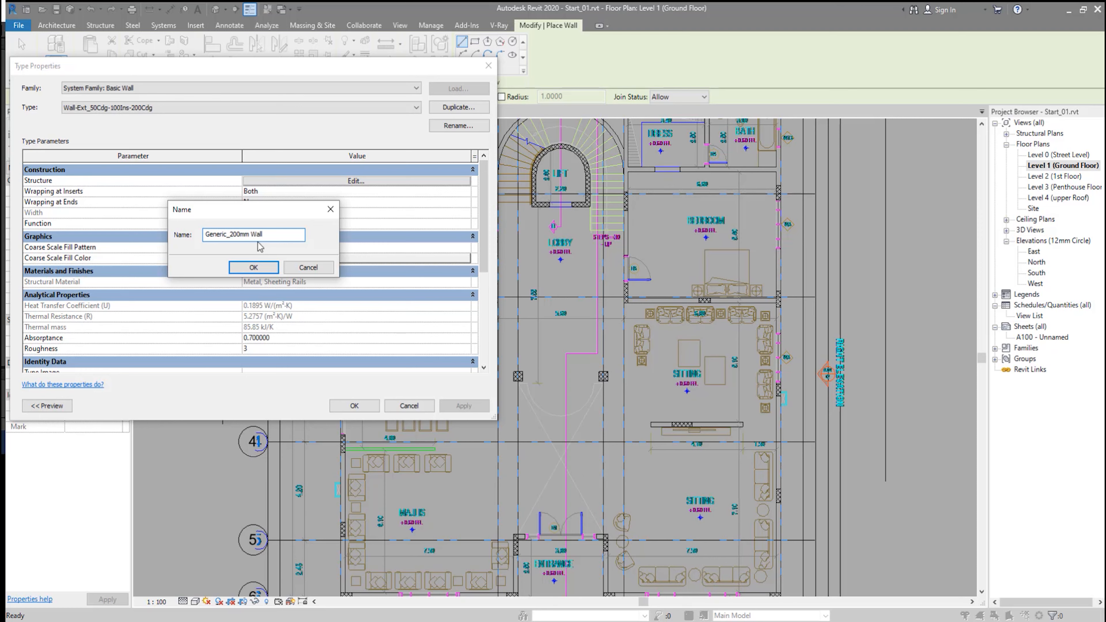
click(254, 267)
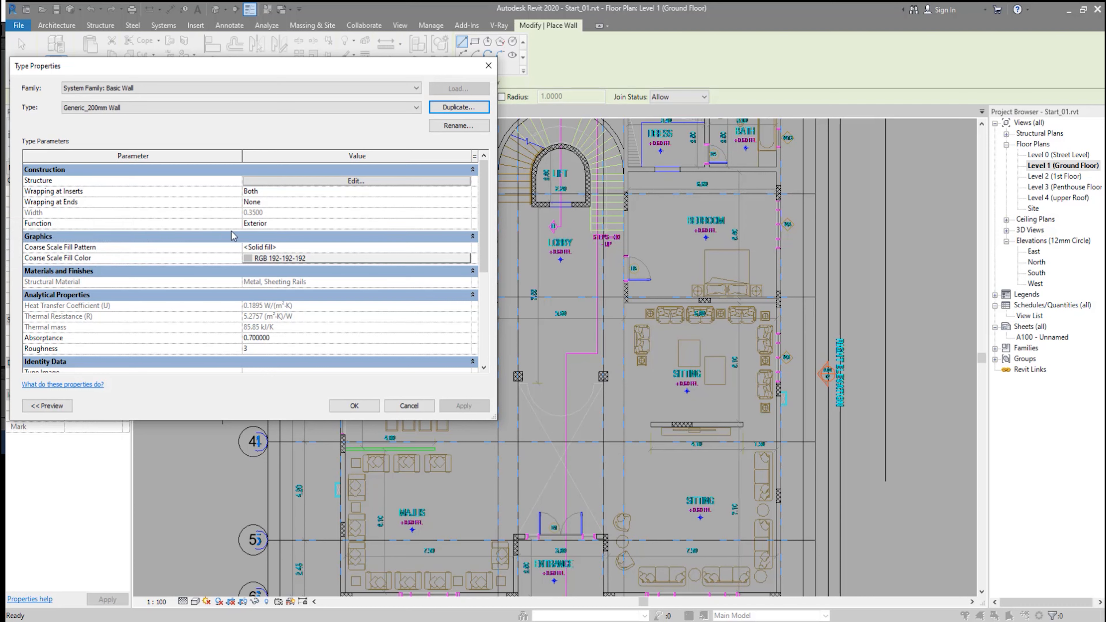
- Delete the Cladding finish and Fiberglass Batt layers from the Generic_200mm Wall structure, keeping only the 0.2000 structure layer
click(355, 181)
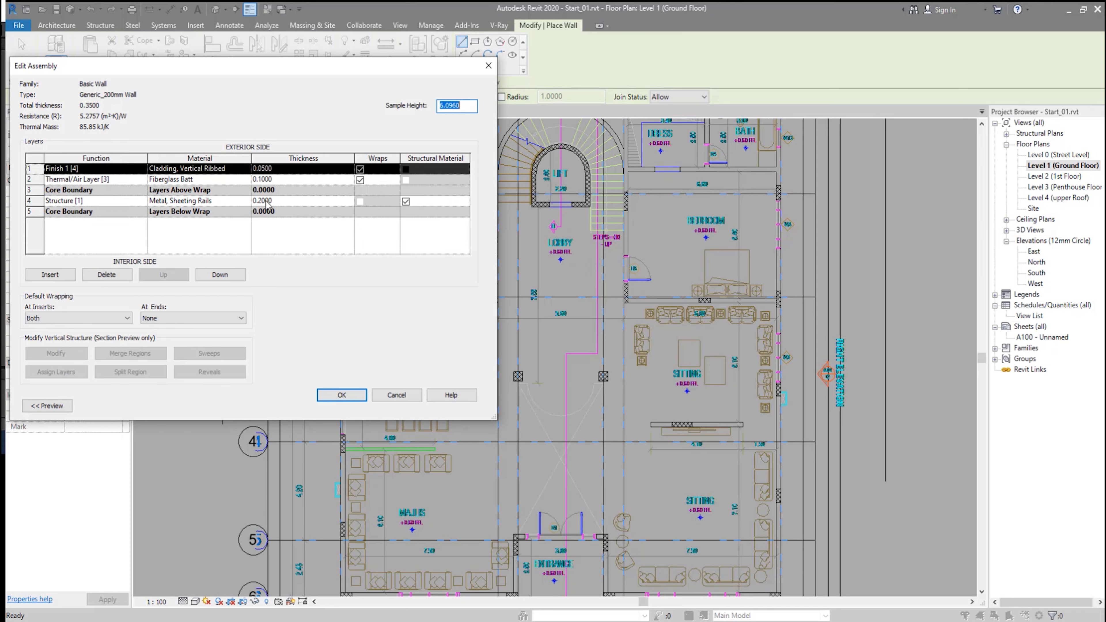
click(109, 275)
click(109, 274)
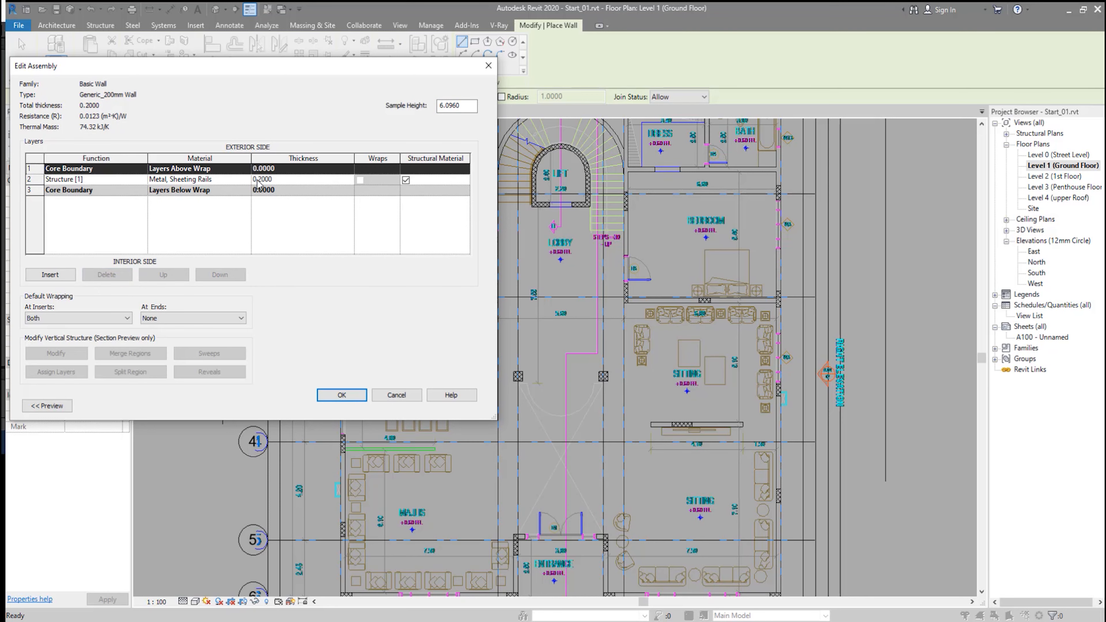
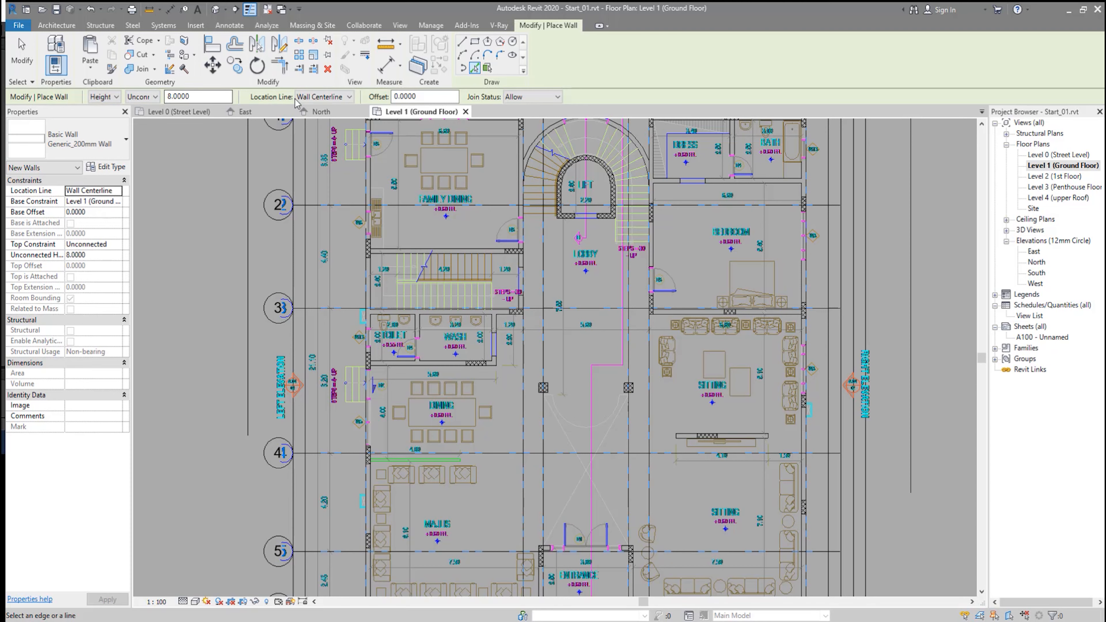
- Set the new walls' height to Level 2 and their location line to Finish Face: Exterior
click(142, 96)
click(143, 133)
click(349, 97)
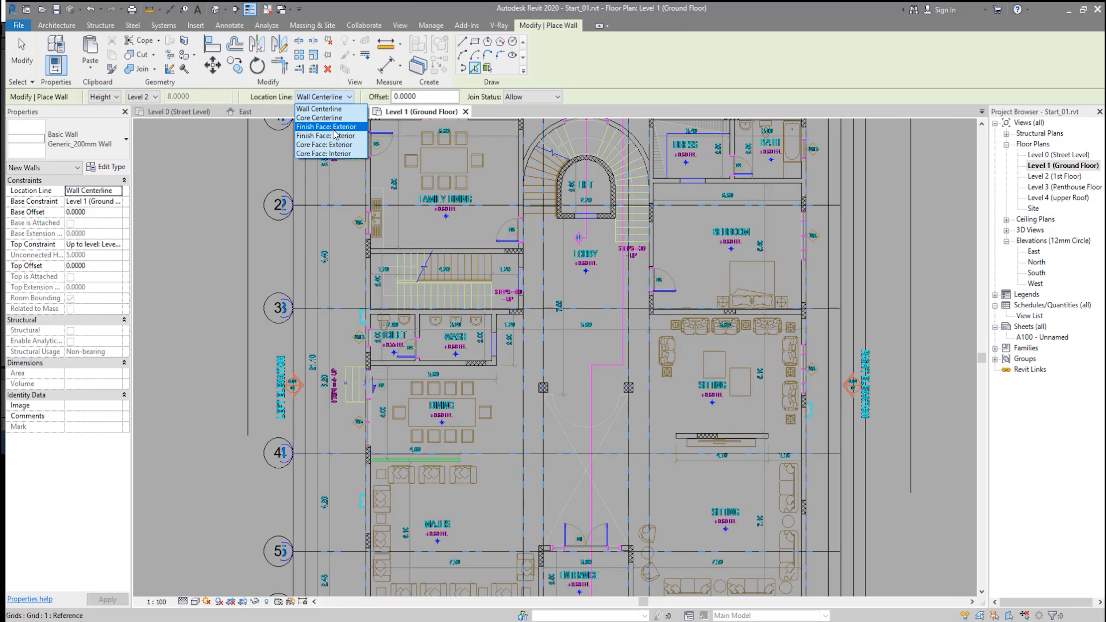
click(351, 127)
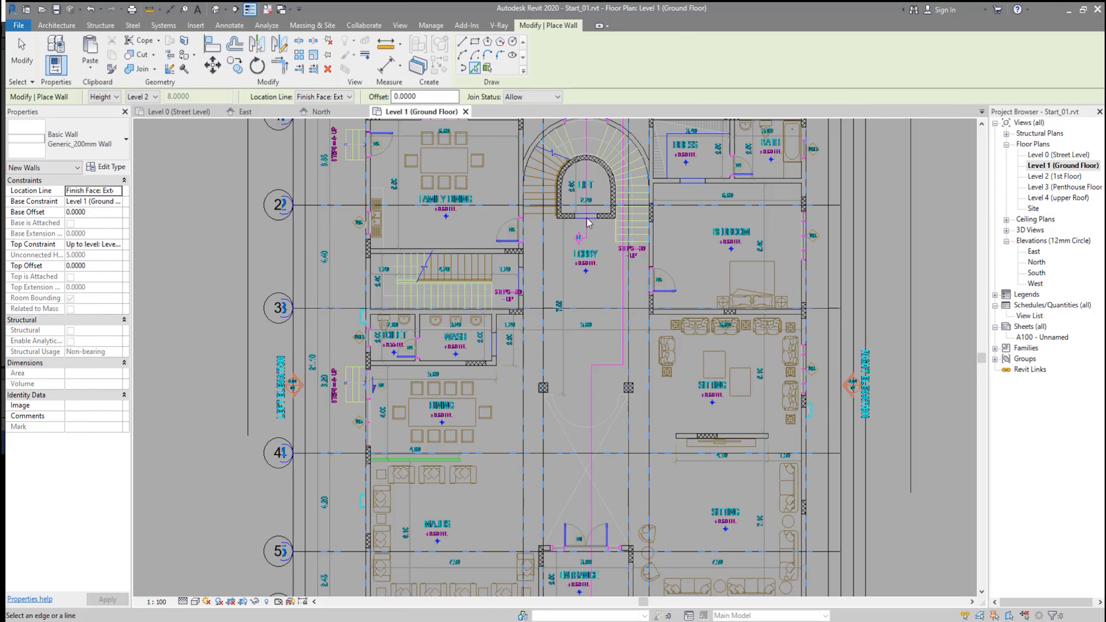
- Place a wall on the CAD line along grid A beside the Majlis and set the view's visual style to Shaded
middle_drag(384, 584, 440, 351)
scroll(440, 351, up, 1)
scroll(440, 348, up, 5)
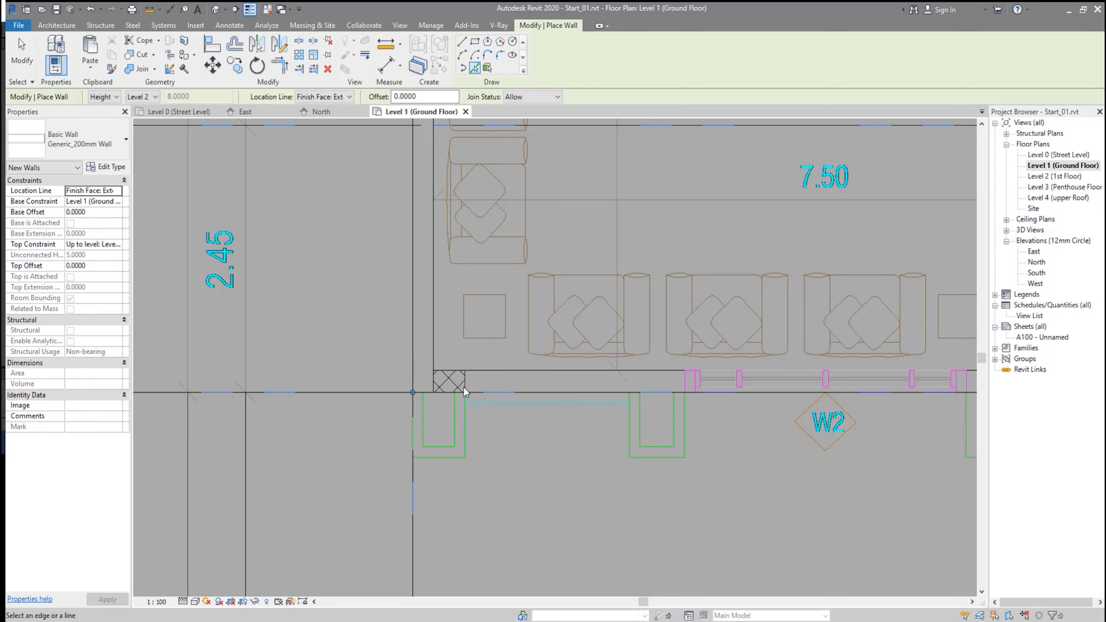
scroll(440, 480, down, 2)
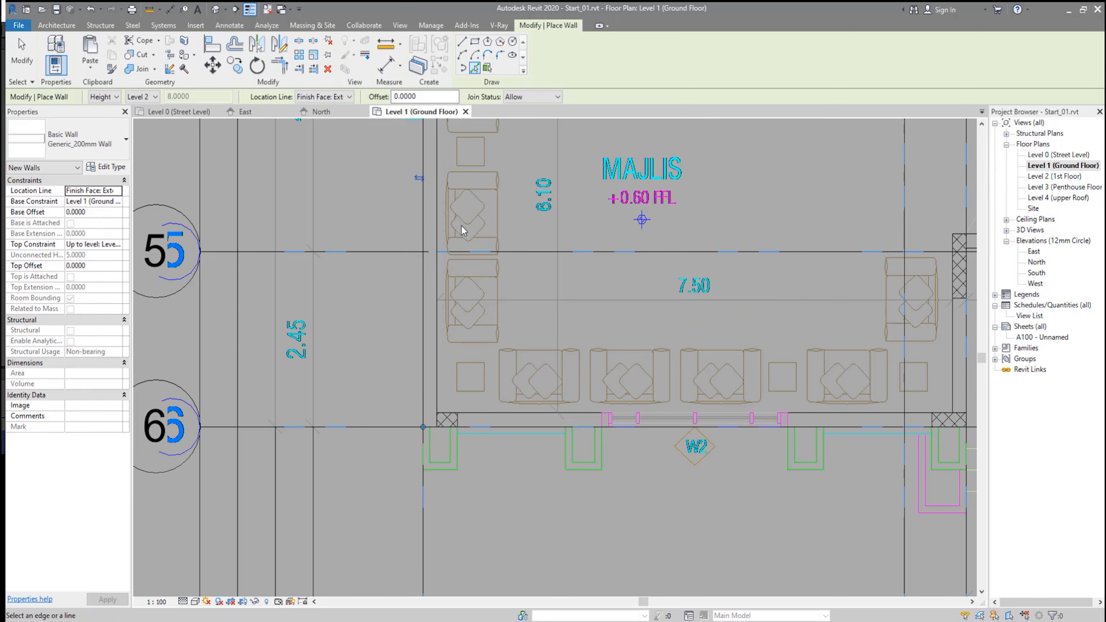
click(195, 602)
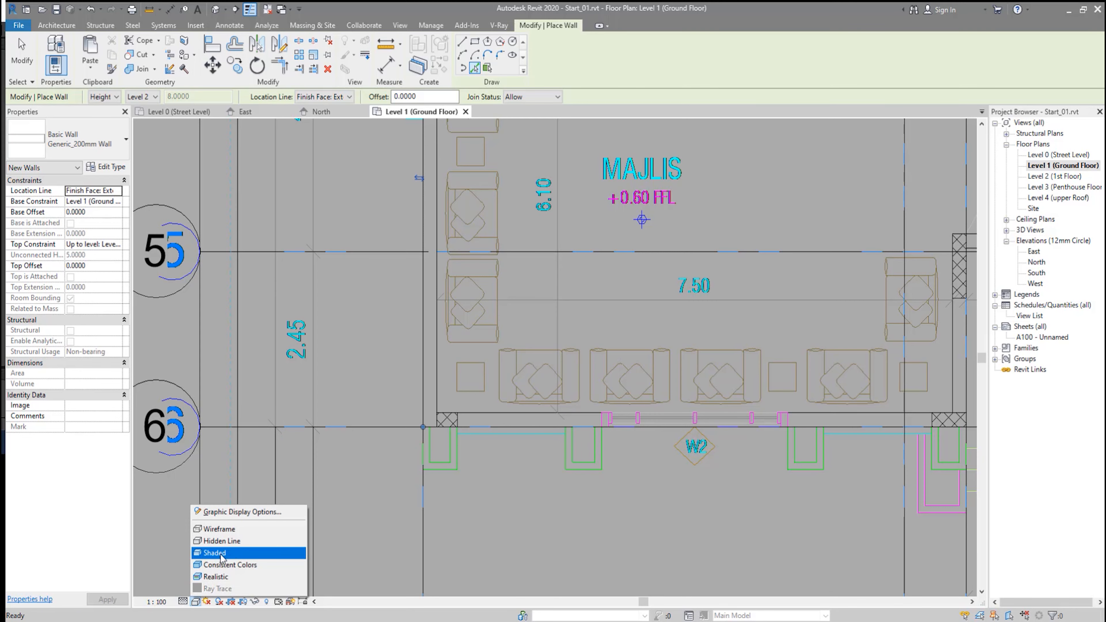
click(229, 557)
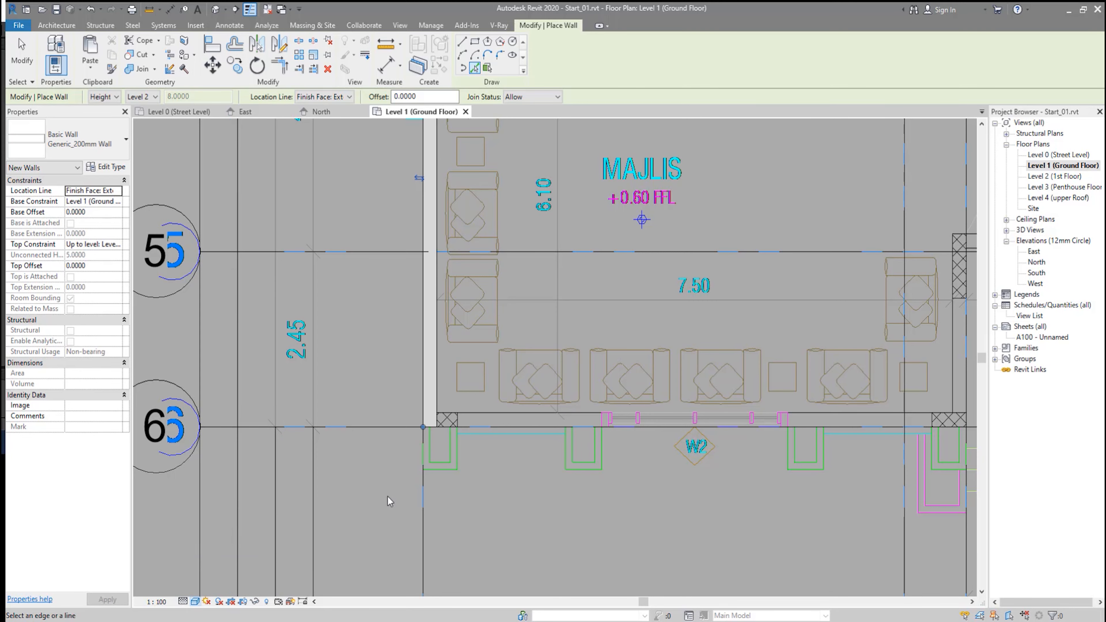
- Place walls on the CAD lines along grid 6 from grid A to window W2 and along the entrance's west side
middle_drag(511, 467, 422, 488)
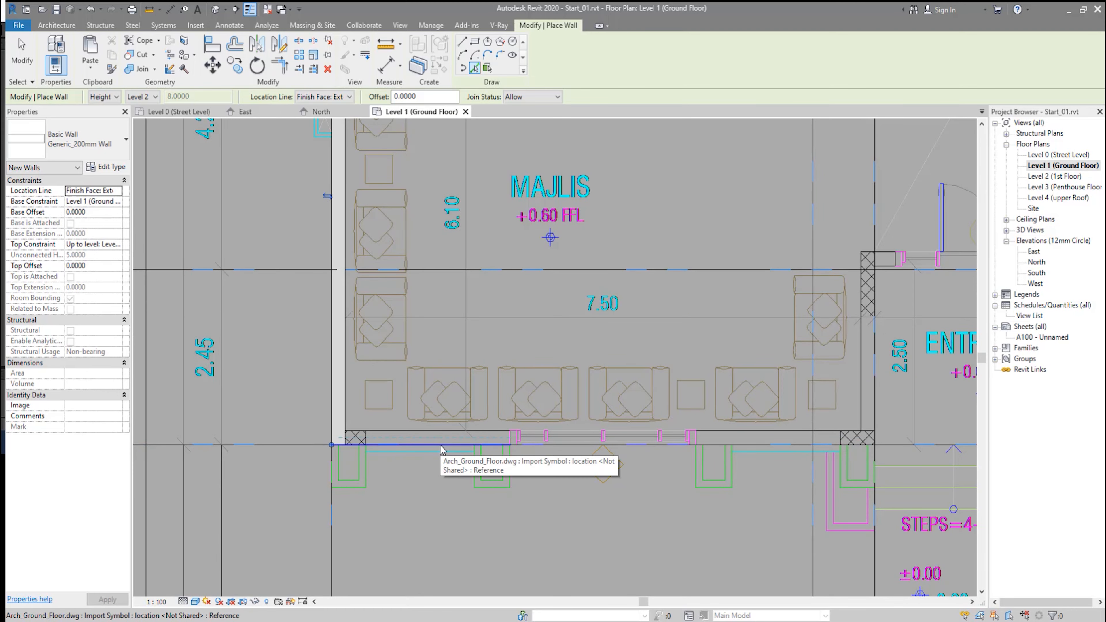
click(510, 445)
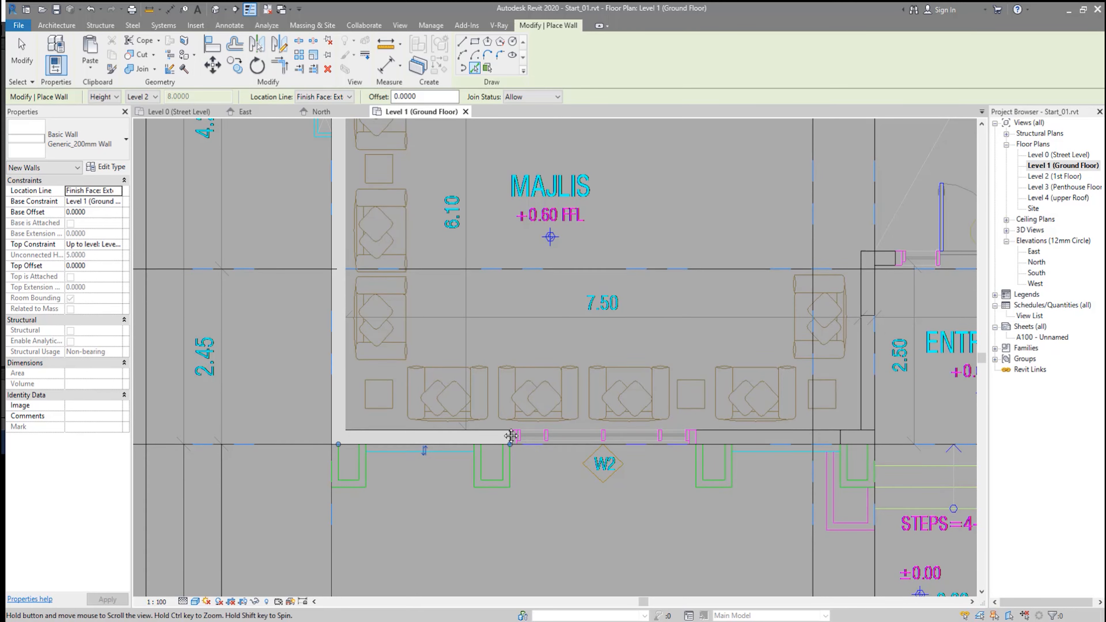
middle_drag(390, 403, 299, 361)
middle_drag(571, 433, 380, 402)
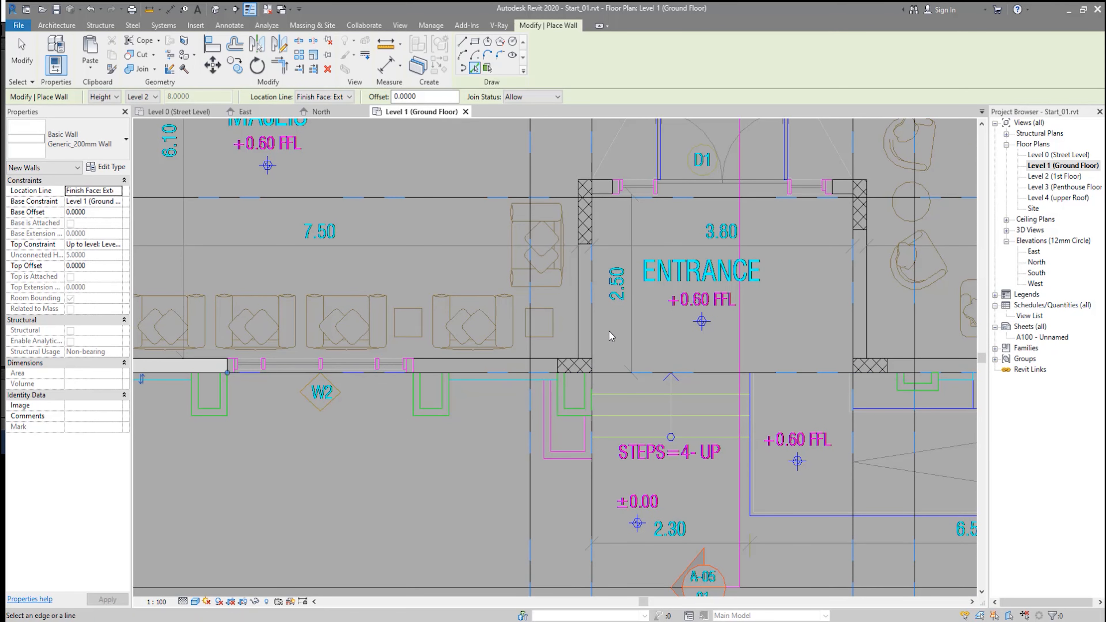
click(594, 335)
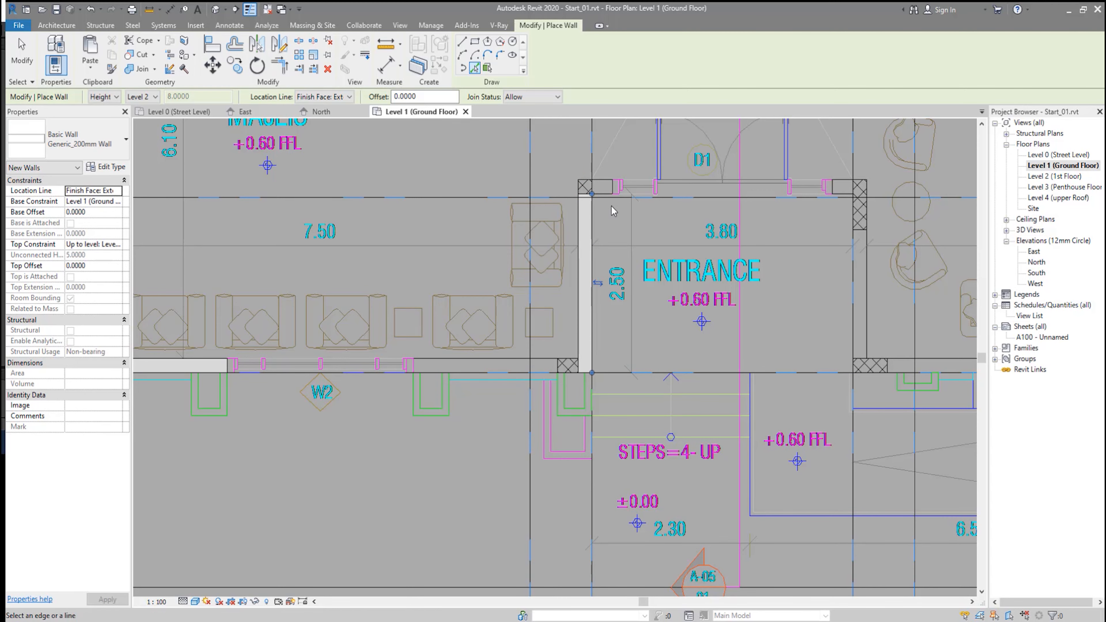
- Place walls on the CAD lines just west of door D1 and along the entrance's east side
click(604, 187)
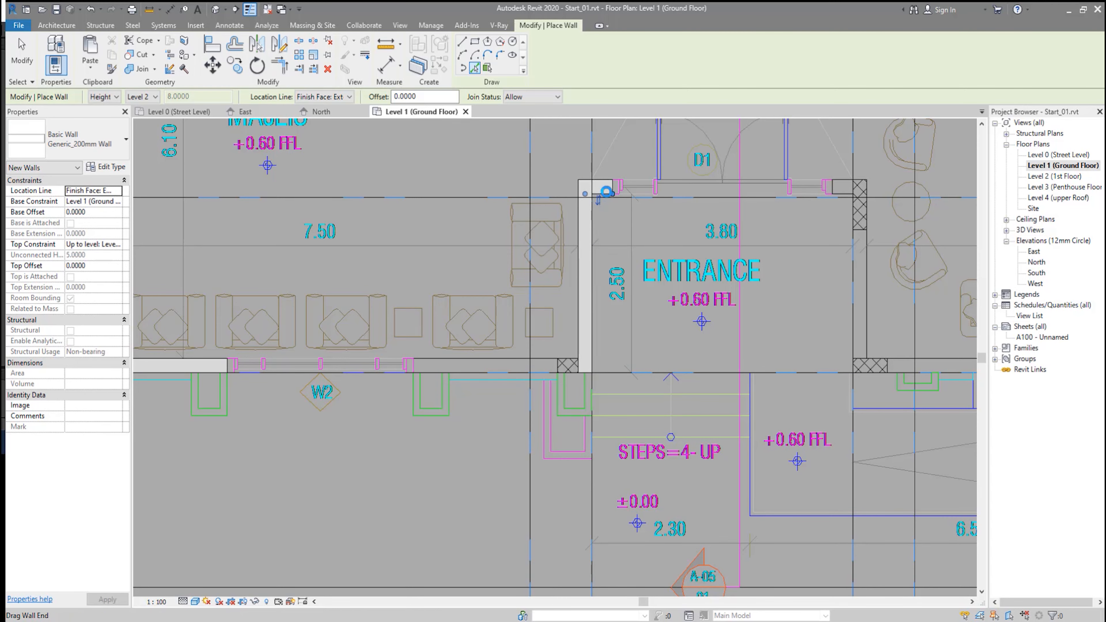
mouse_move(726, 269)
middle_down()
mouse_move(666, 271)
mouse_move(606, 314)
mouse_move(546, 330)
middle_up()
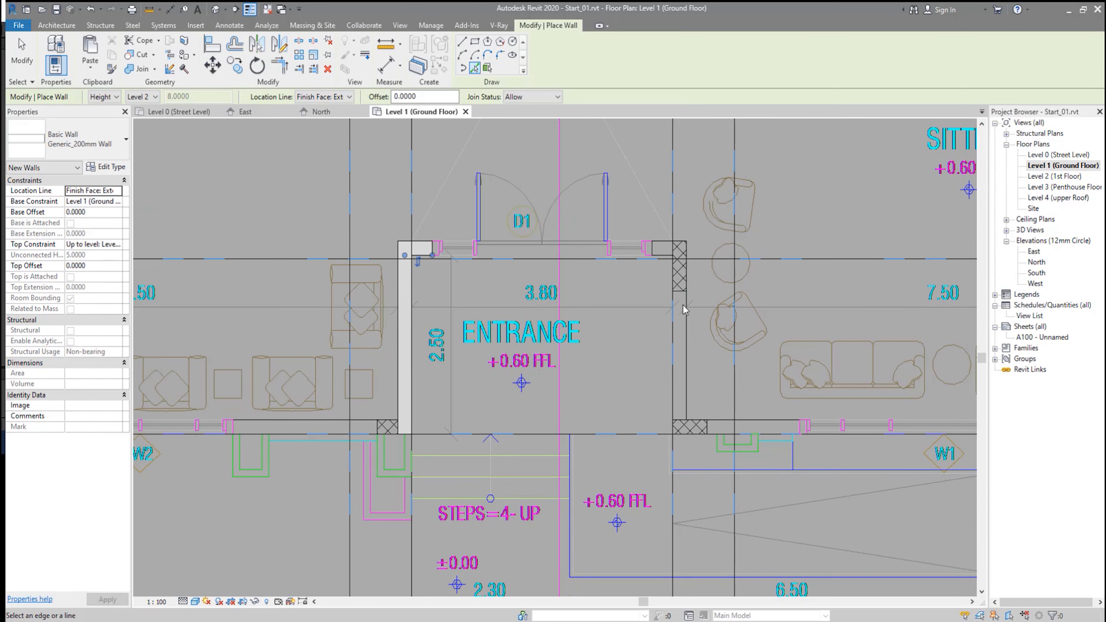
click(674, 327)
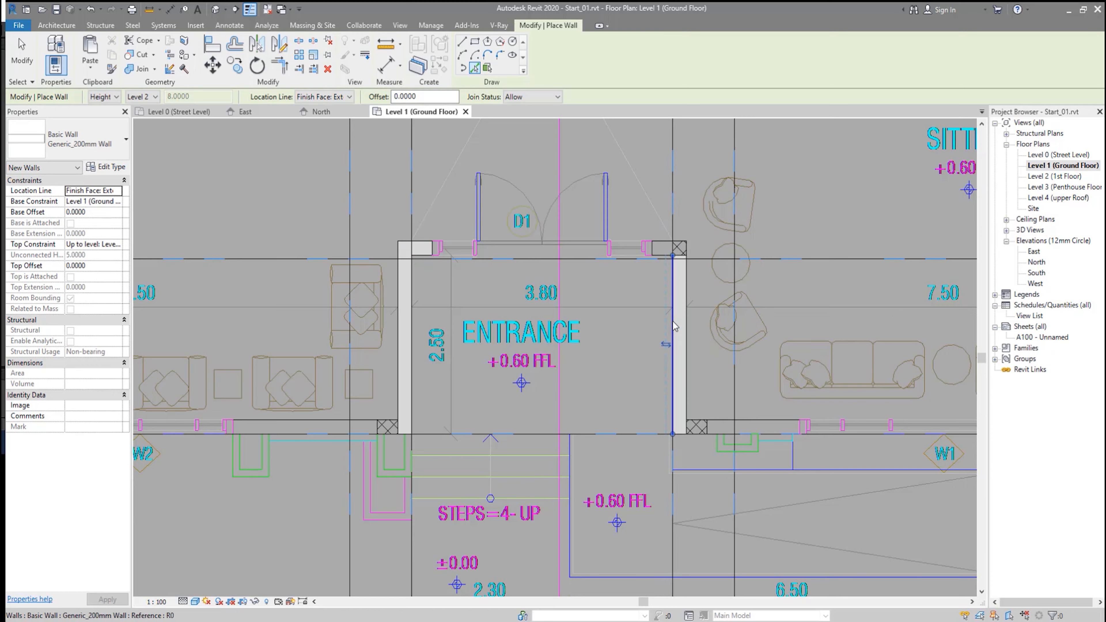
- Place walls on the CAD lines along grid 6 from the entrance to window W1 and along grid F beside the Sitting room
click(743, 435)
middle_drag(817, 468, 447, 427)
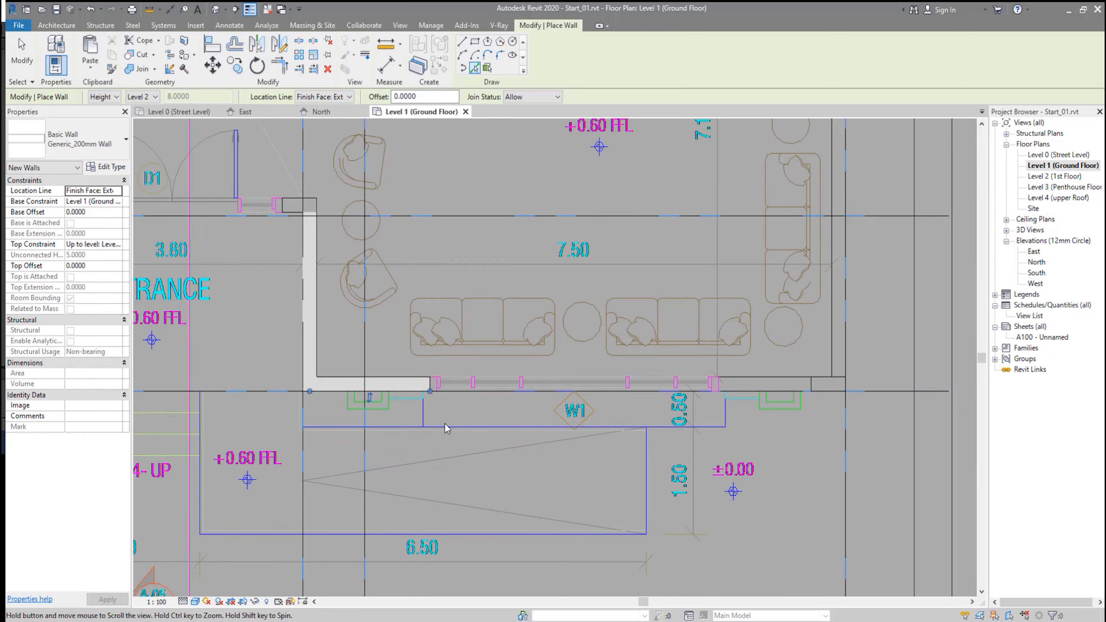
scroll(448, 427, down, 1)
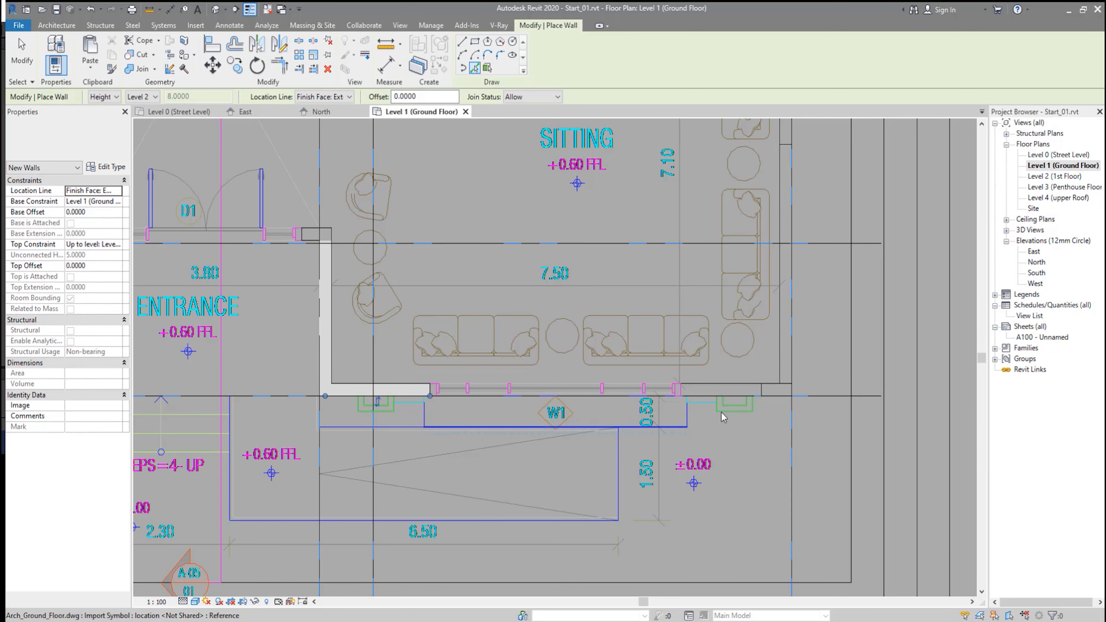
click(796, 371)
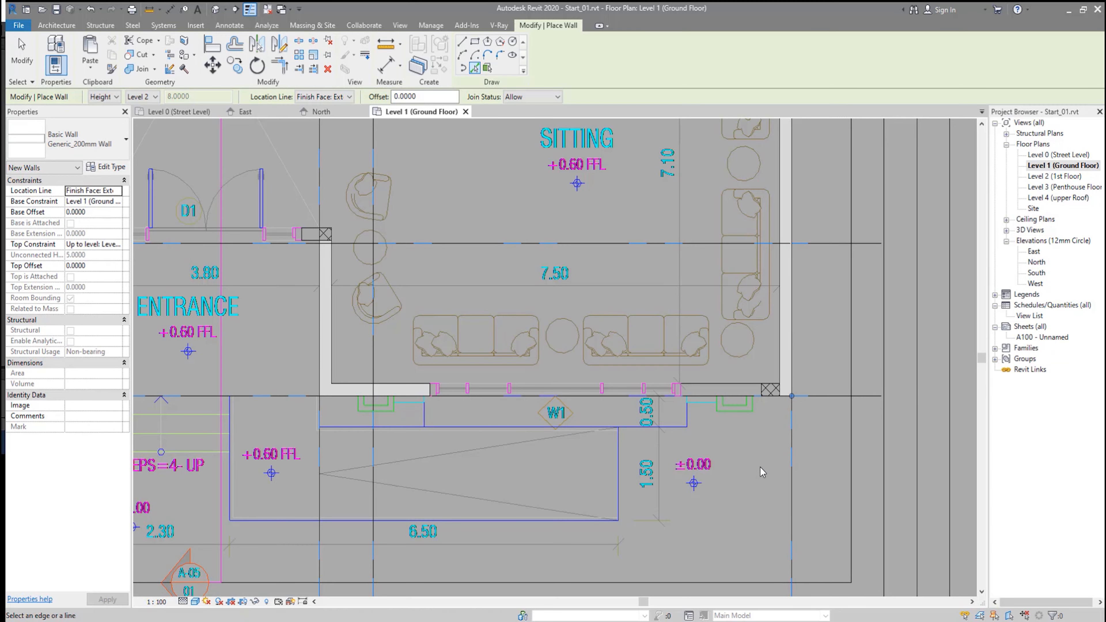
- Place a wall on the CAD line along grid 1 above the Dress and Bath rooms, from grid E to grid F
scroll(756, 479, down, 2)
middle_drag(763, 253, 739, 424)
middle_drag(751, 319, 728, 445)
middle_drag(730, 232, 734, 414)
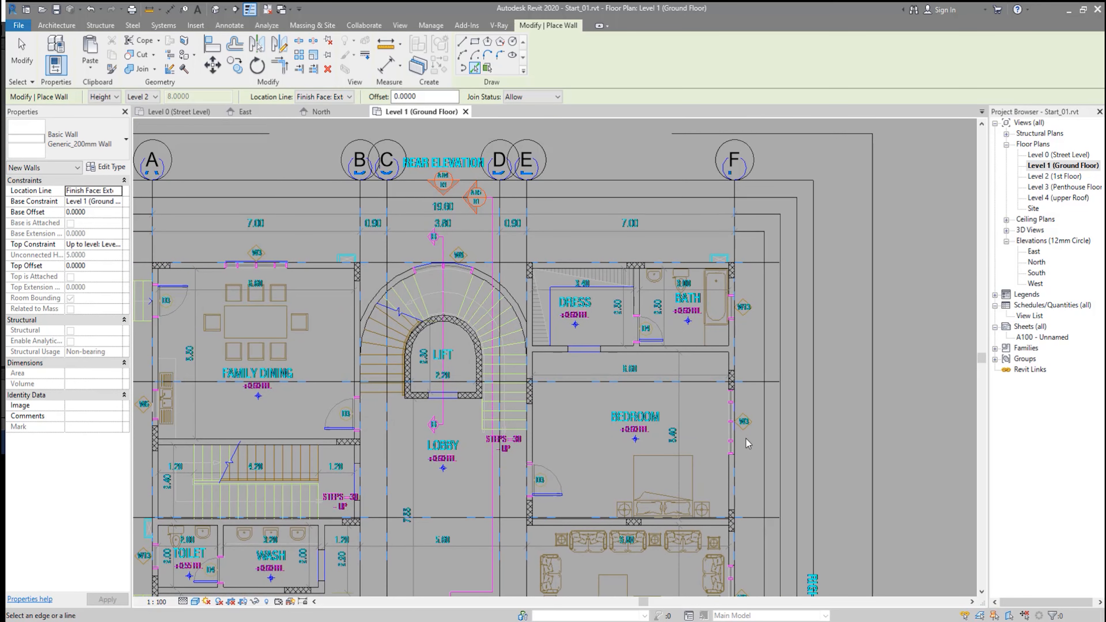
scroll(705, 221, up, 3)
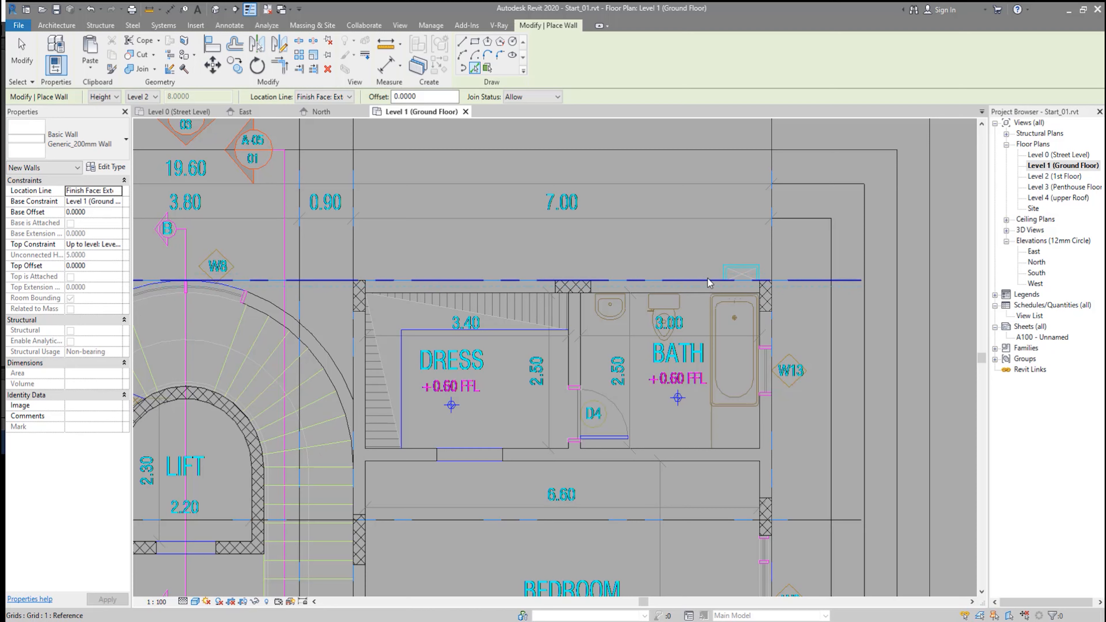
key(Tab)
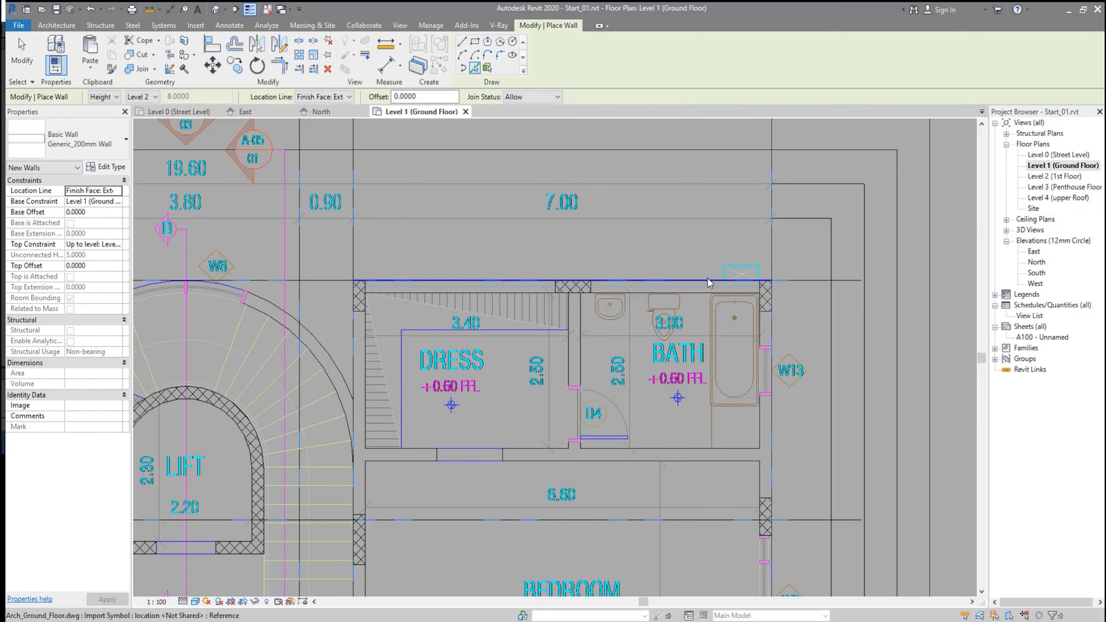
click(709, 283)
- Place a wall on the CAD line along grid E beside the Dress room and a curved wall on the staircase arc east of window W8
middle_drag(565, 330, 748, 282)
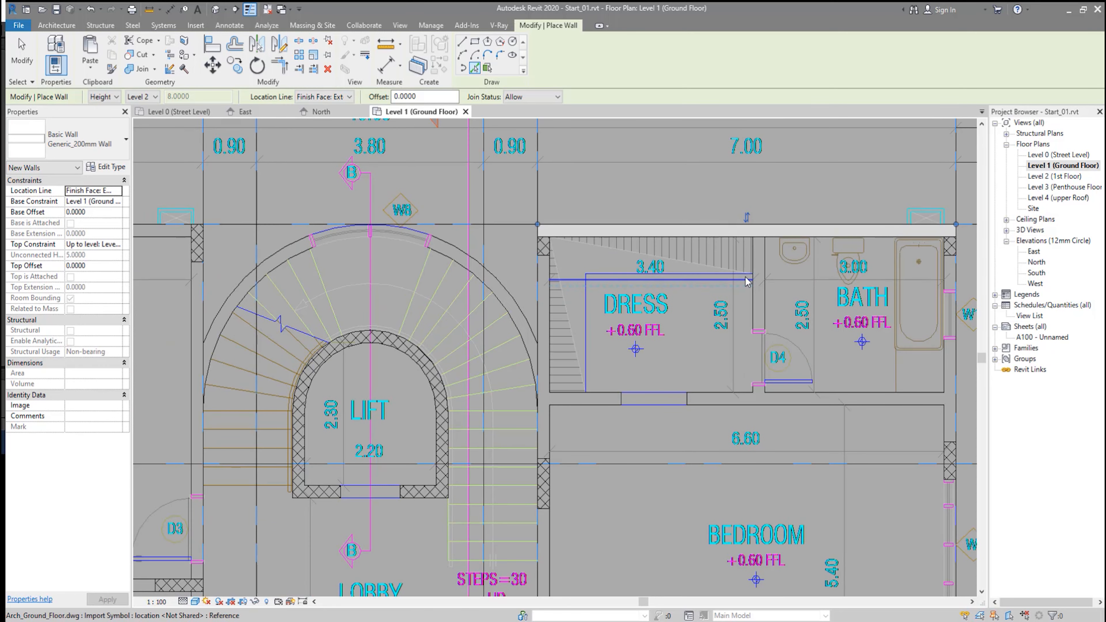
key(Tab)
click(538, 269)
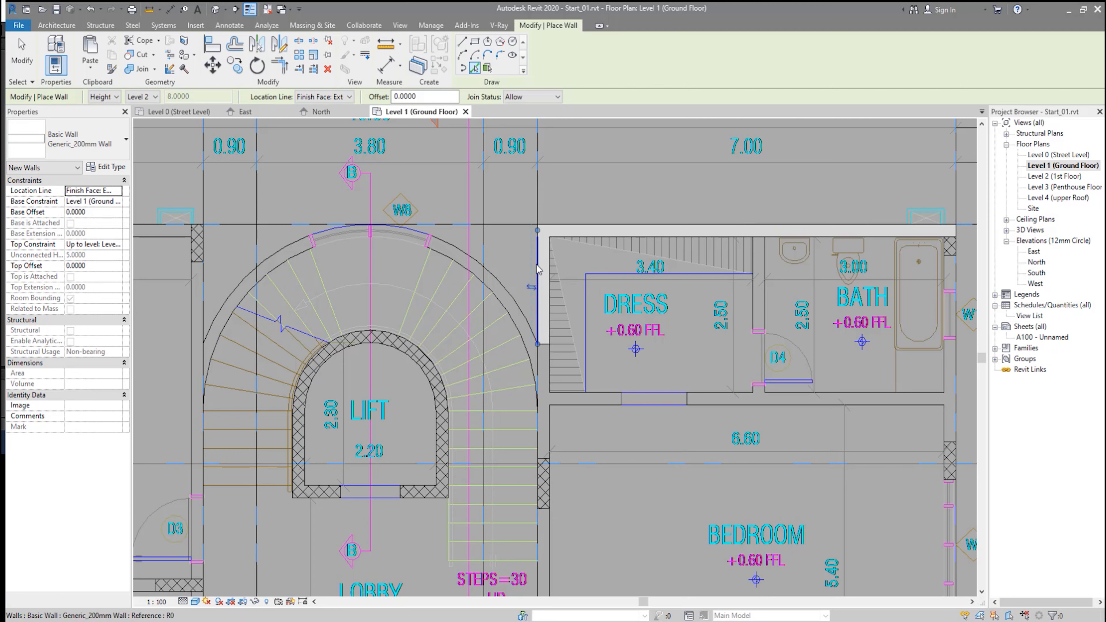
click(510, 295)
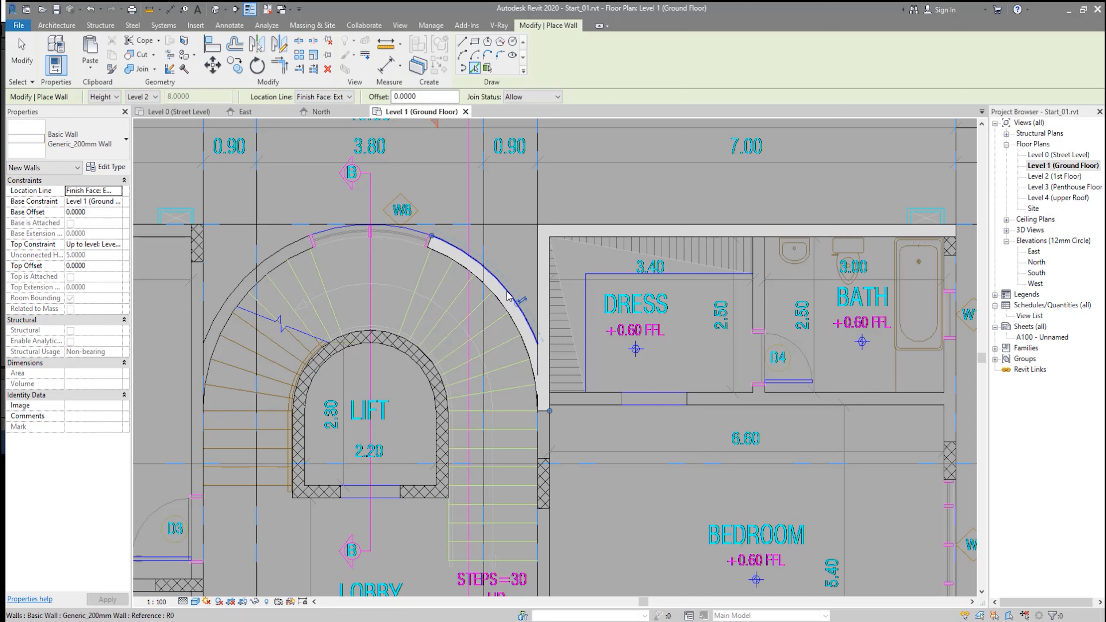
- Place walls on the CAD lines along grid B beside Family Dining and along grid 1 from grid B to window W3
middle_drag(282, 396, 448, 308)
click(449, 312)
scroll(501, 300, up, 3)
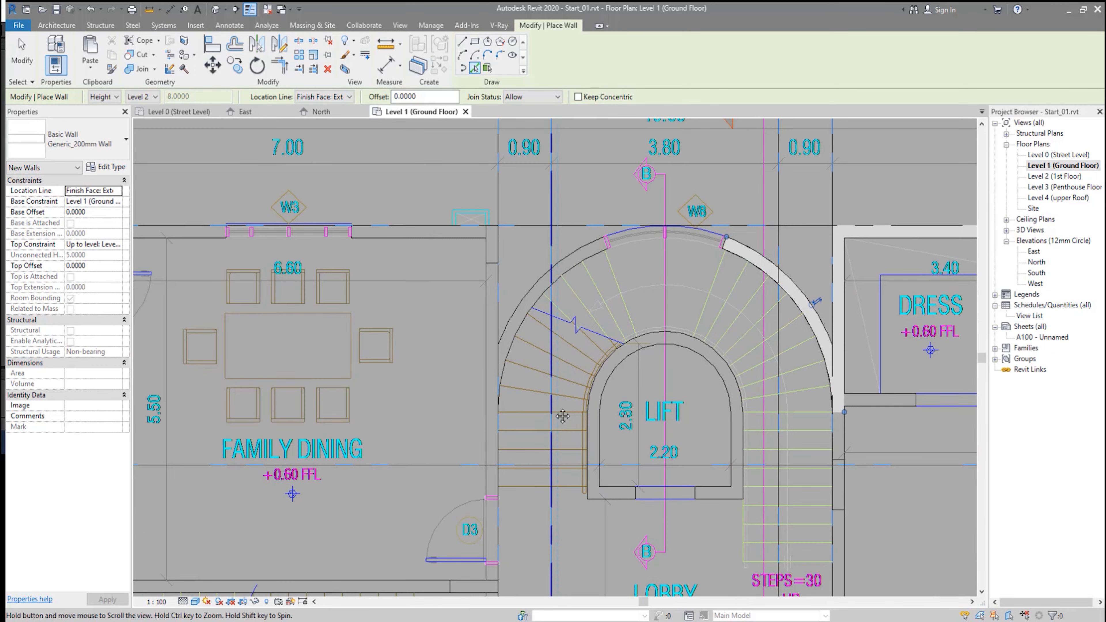
click(504, 296)
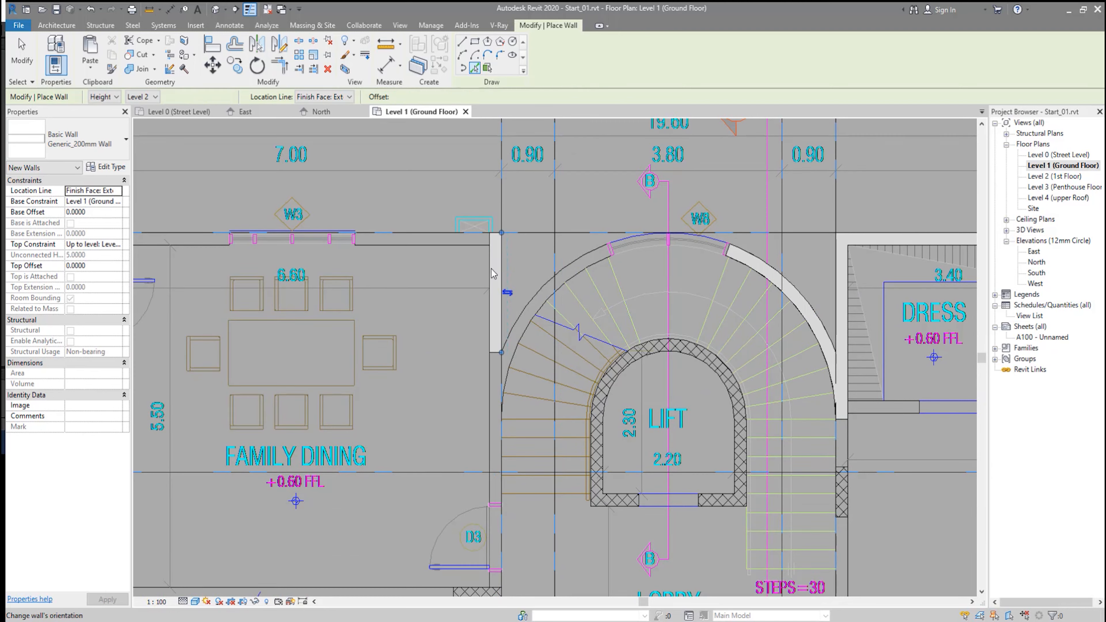
click(446, 234)
- Use Trim/Extend to Corner to join the Majlis wall on grid 6 with the entrance's west wall
scroll(446, 259, down, 3)
middle_drag(402, 302, 526, 223)
scroll(526, 223, down, 5)
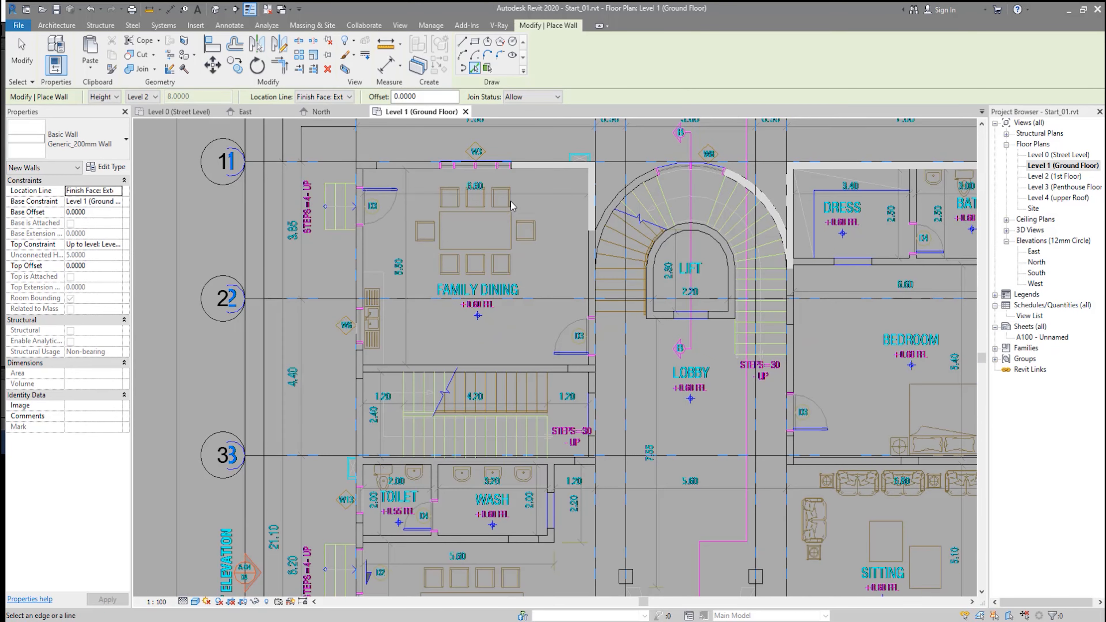
middle_drag(486, 345, 431, 256)
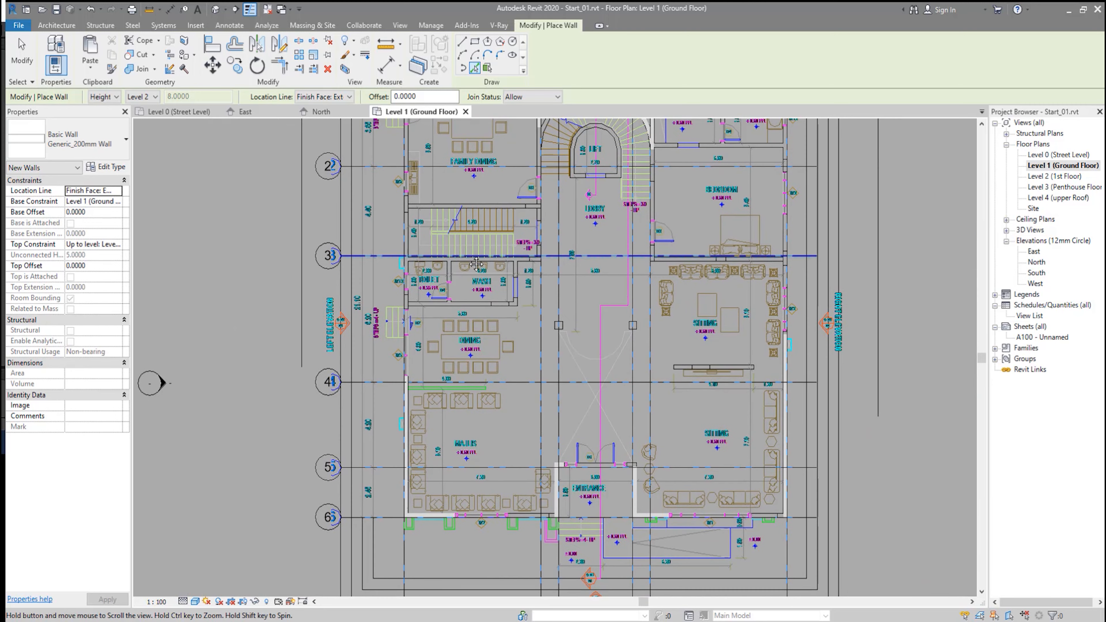
click(280, 66)
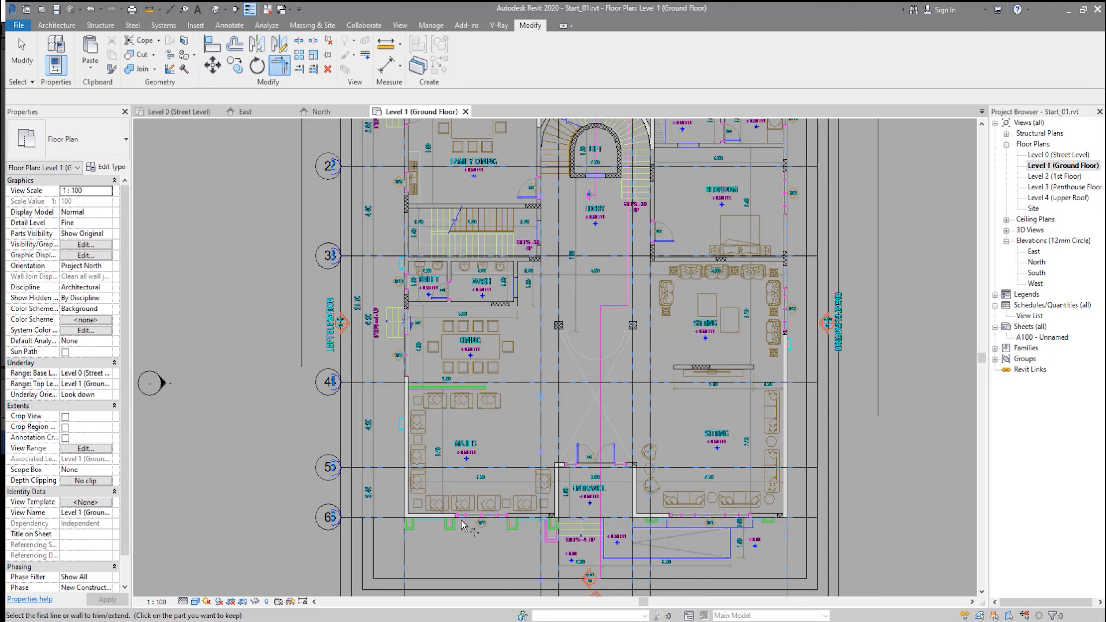
scroll(463, 523, up, 3)
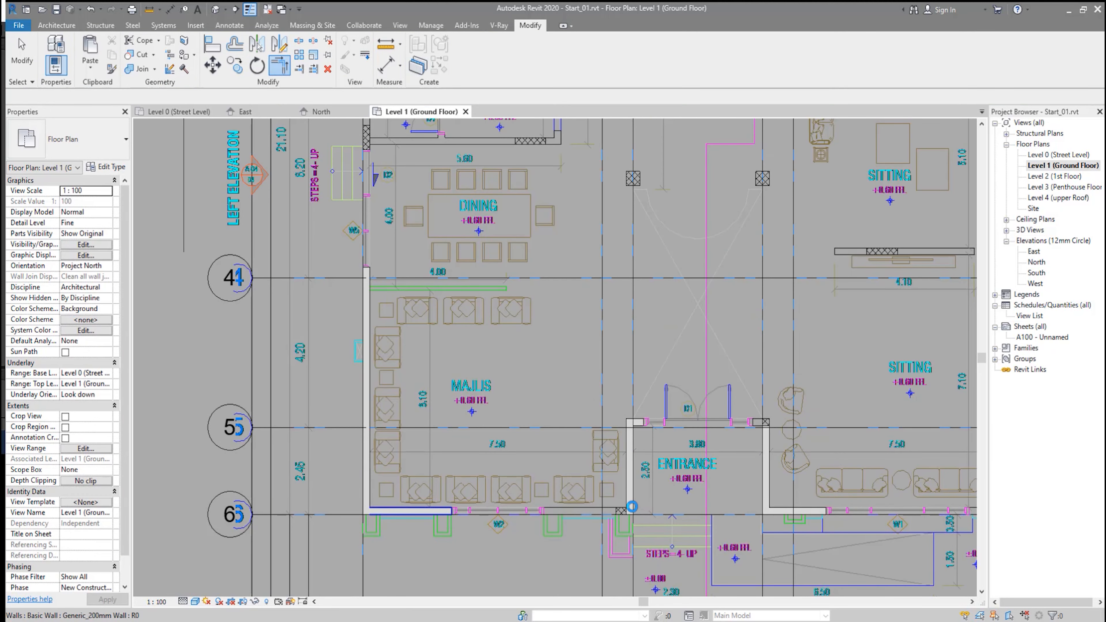
click(632, 506)
- Join the entrance's north wall with its east wall, and the Sitting room's grid 6 wall with the grid F wall, as corners
click(639, 424)
click(768, 464)
click(814, 512)
middle_drag(867, 486, 522, 438)
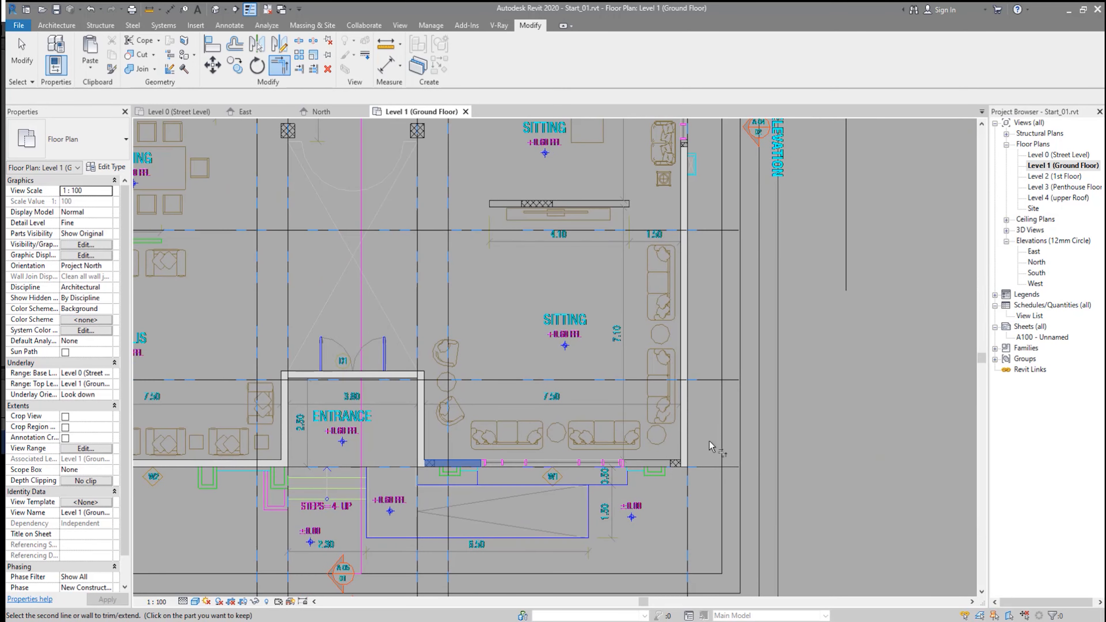
click(685, 451)
- Extend Family Dining's grid 1 wall and the grid A wall to meet in a corner at grids A and 1
scroll(673, 536, down, 3)
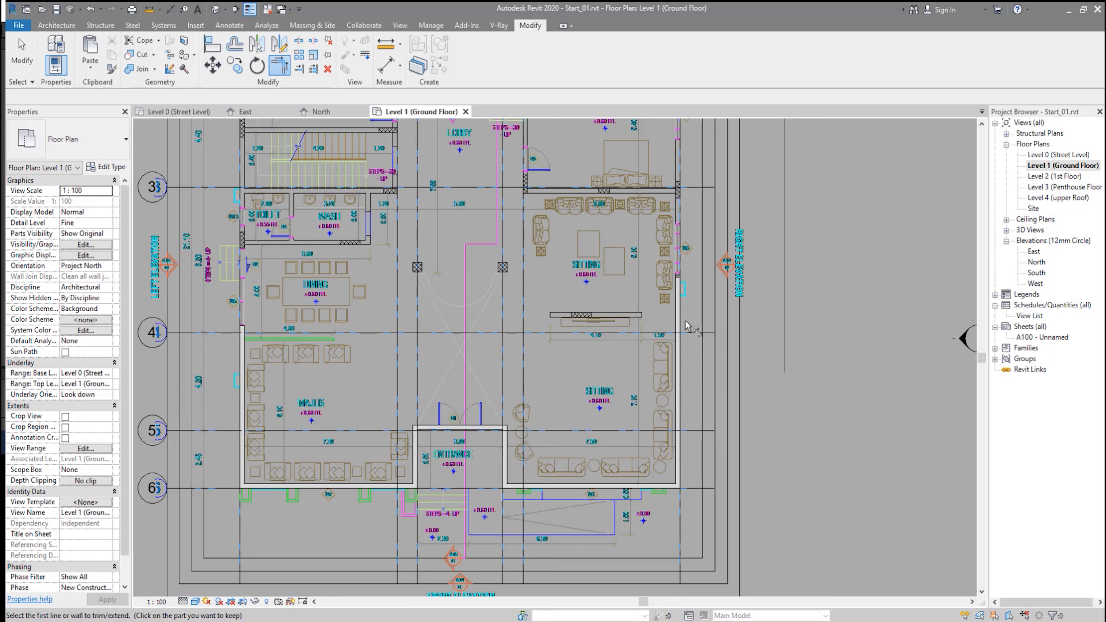
mouse_move(673, 249)
middle_down()
mouse_move(666, 483)
mouse_move(653, 504)
middle_up()
click(478, 284)
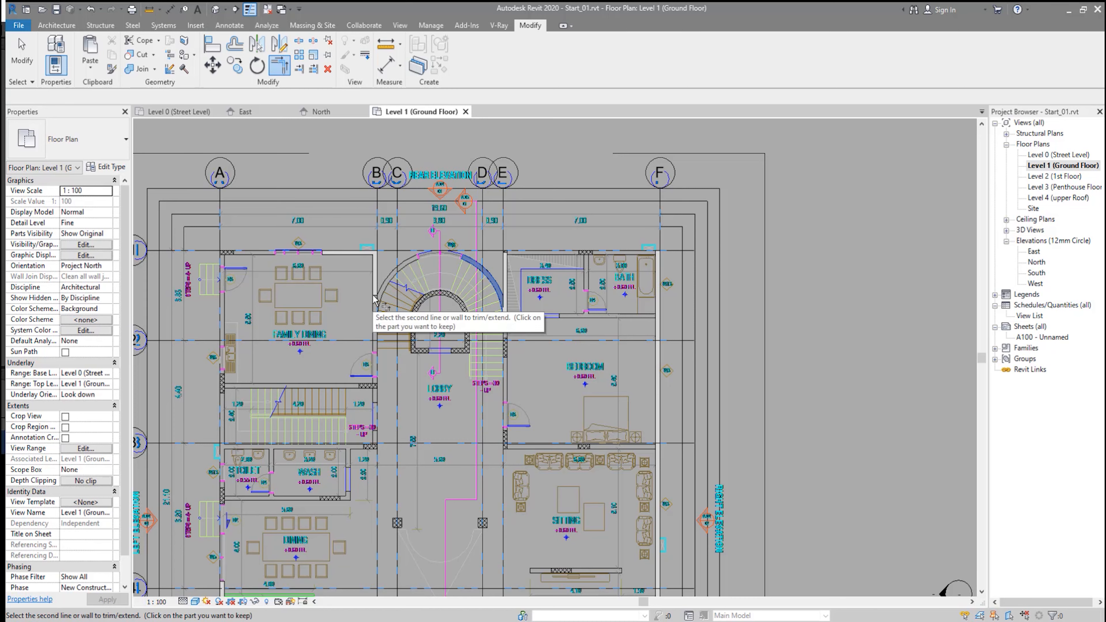
scroll(376, 297, up, 5)
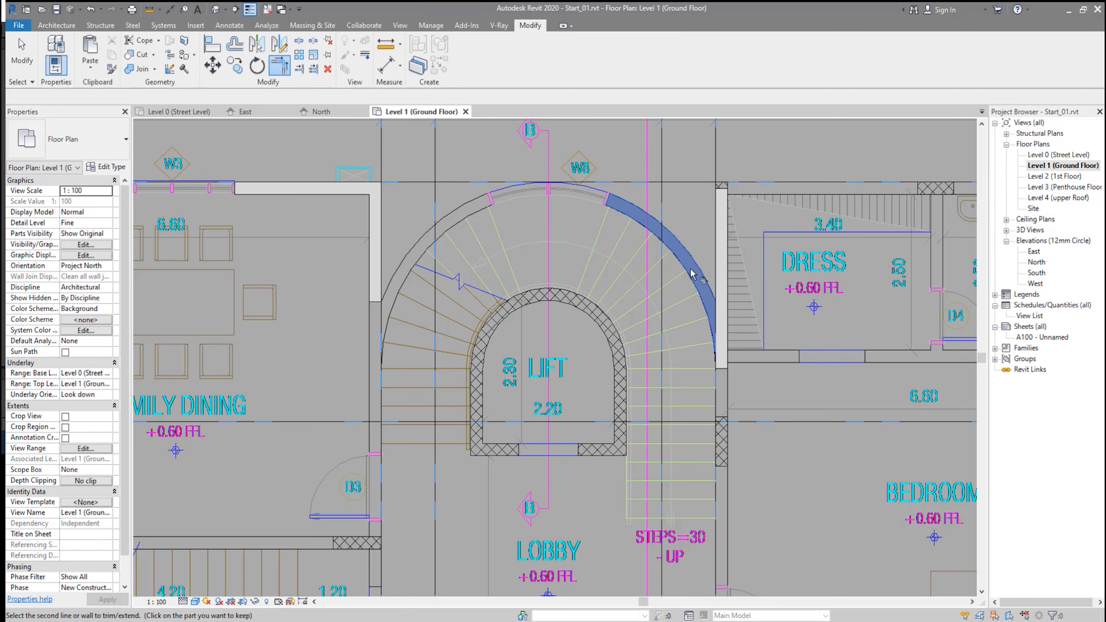
middle_drag(485, 316, 789, 390)
click(604, 270)
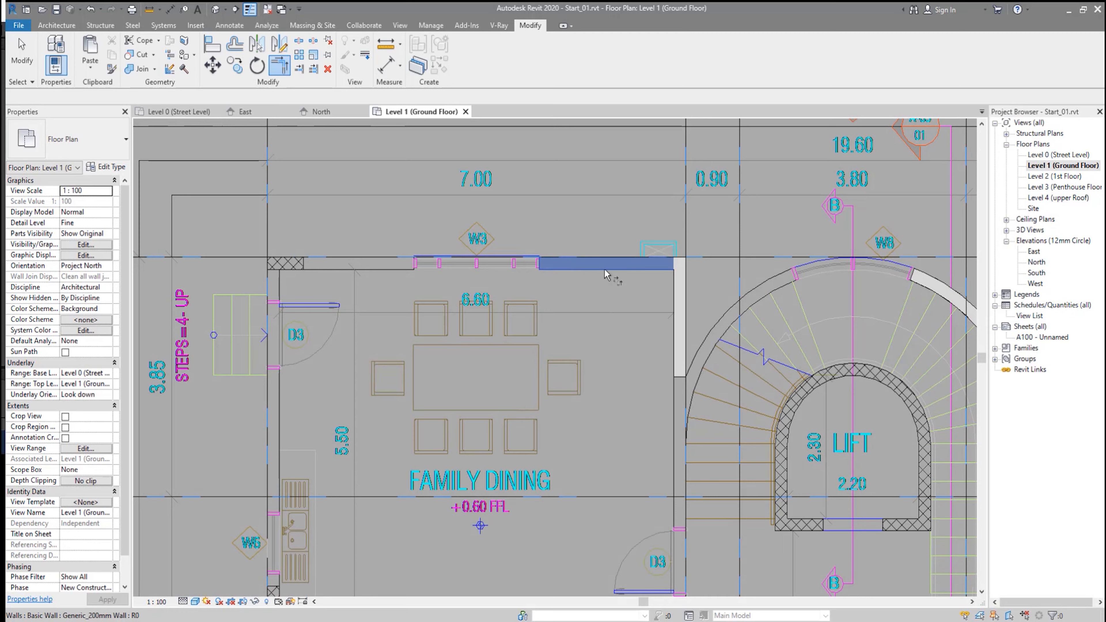
scroll(647, 274, down, 1)
scroll(647, 279, down, 3)
middle_drag(552, 367, 555, 163)
click(461, 532)
scroll(579, 227, up, 4)
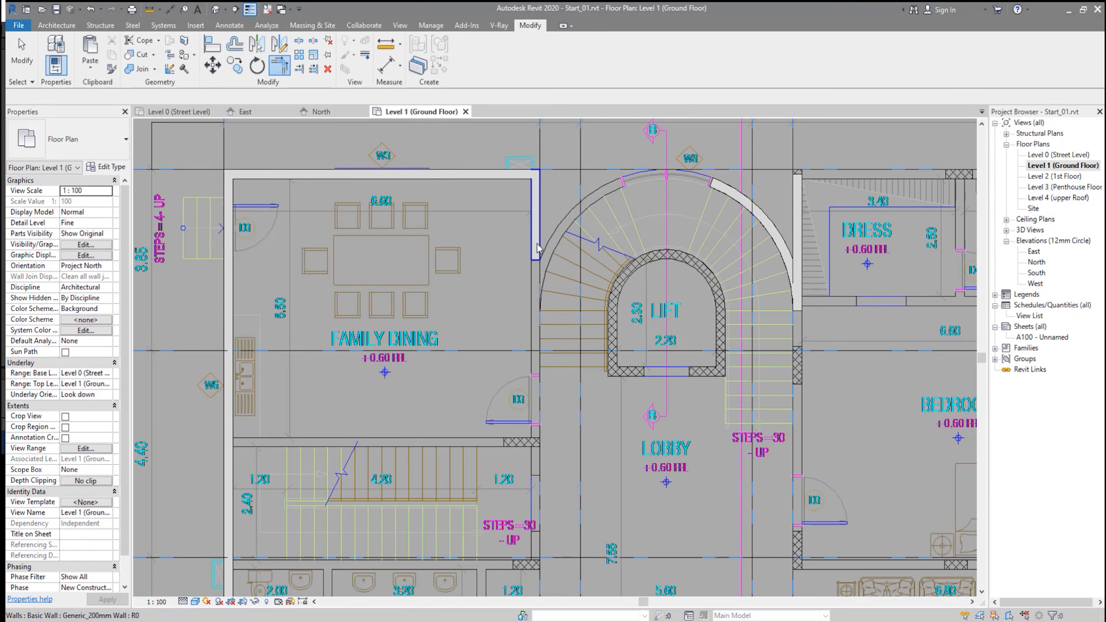
key(Escape)
- Try to stretch the south end of the grid B wall beside Family Dining
click(537, 250)
scroll(539, 260, up, 2)
scroll(540, 262, up, 3)
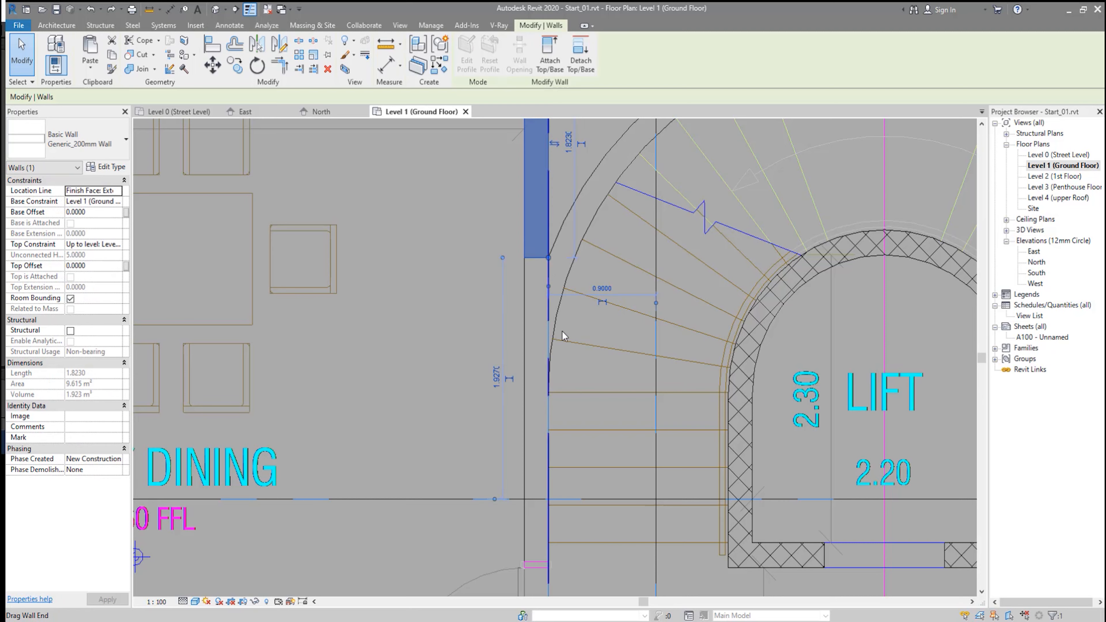
drag(549, 258, 611, 267)
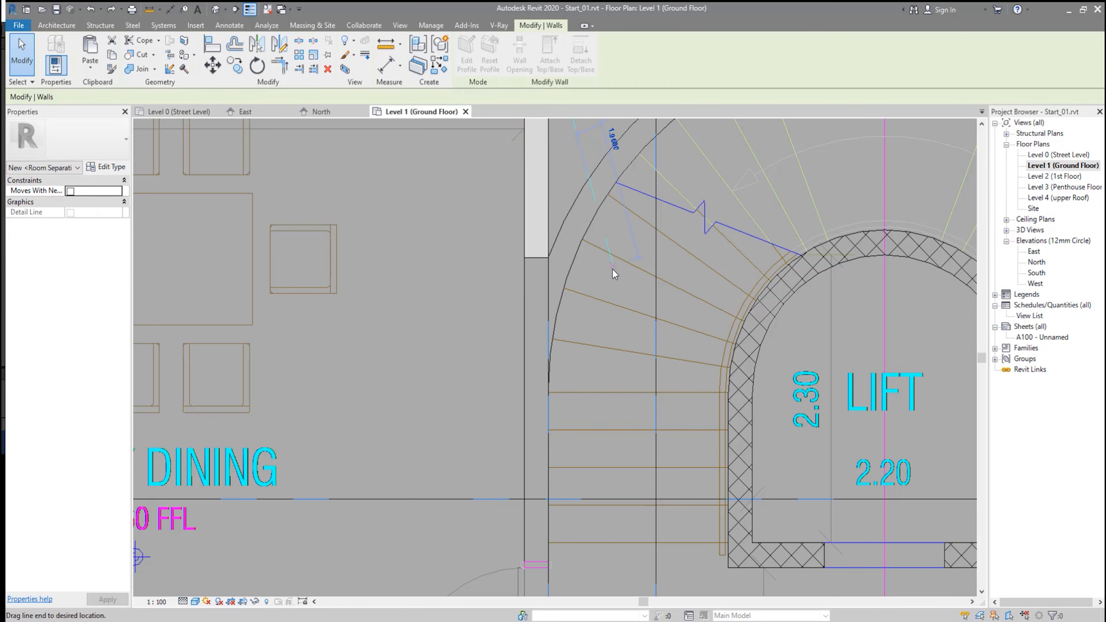
key(ctrl+z)
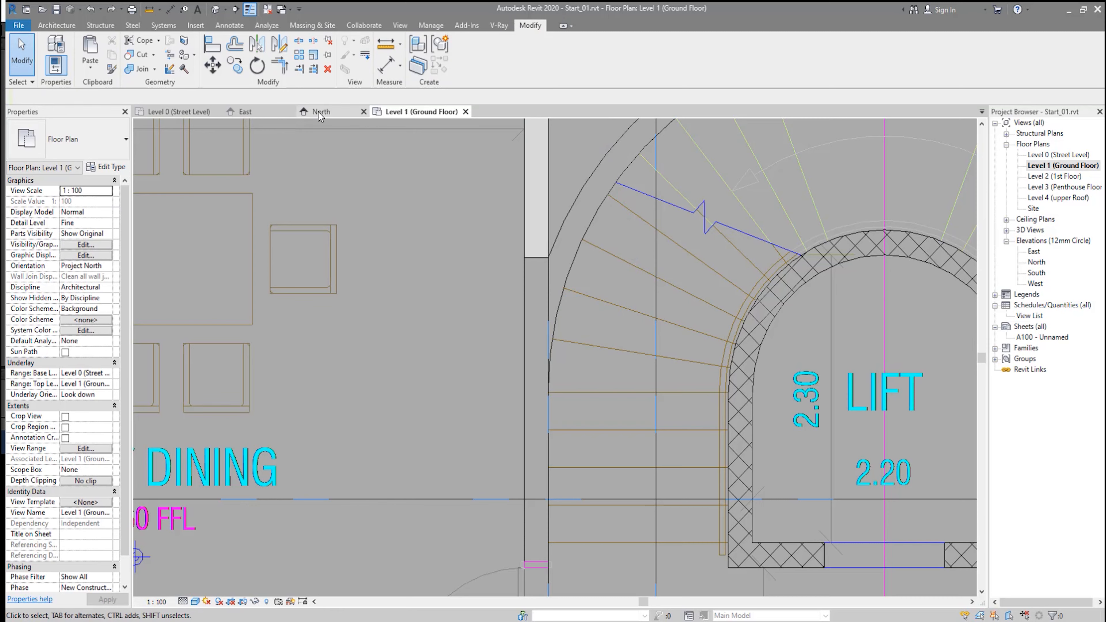
- Use Trim/Extend Single Element to extend the Family Dining wall on grid B to grid 2
click(298, 69)
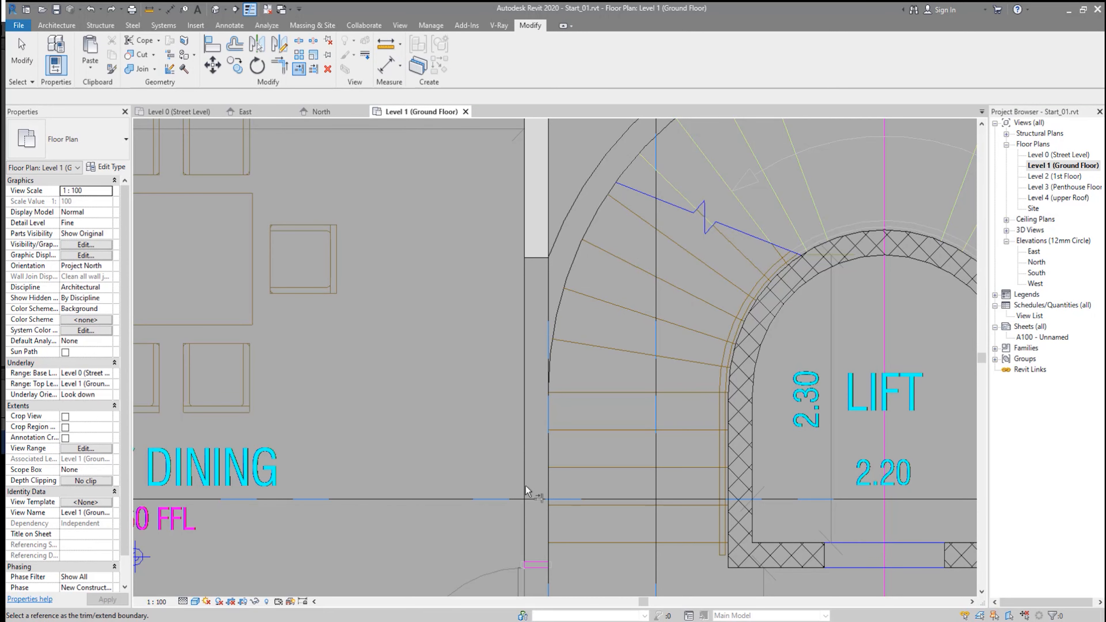
click(532, 499)
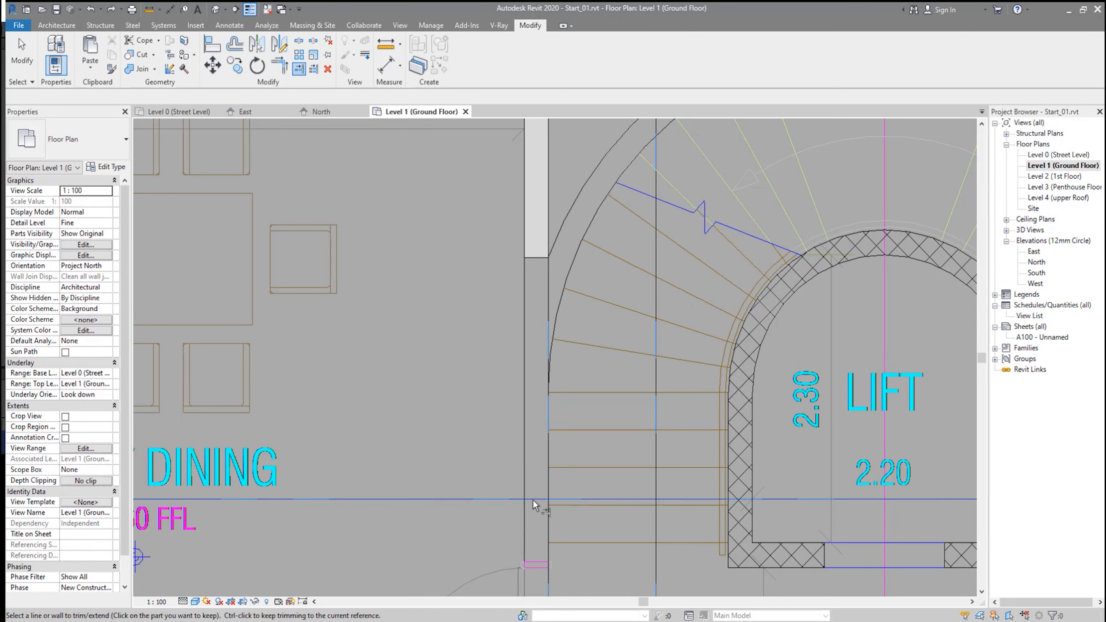
click(538, 265)
key(Escape)
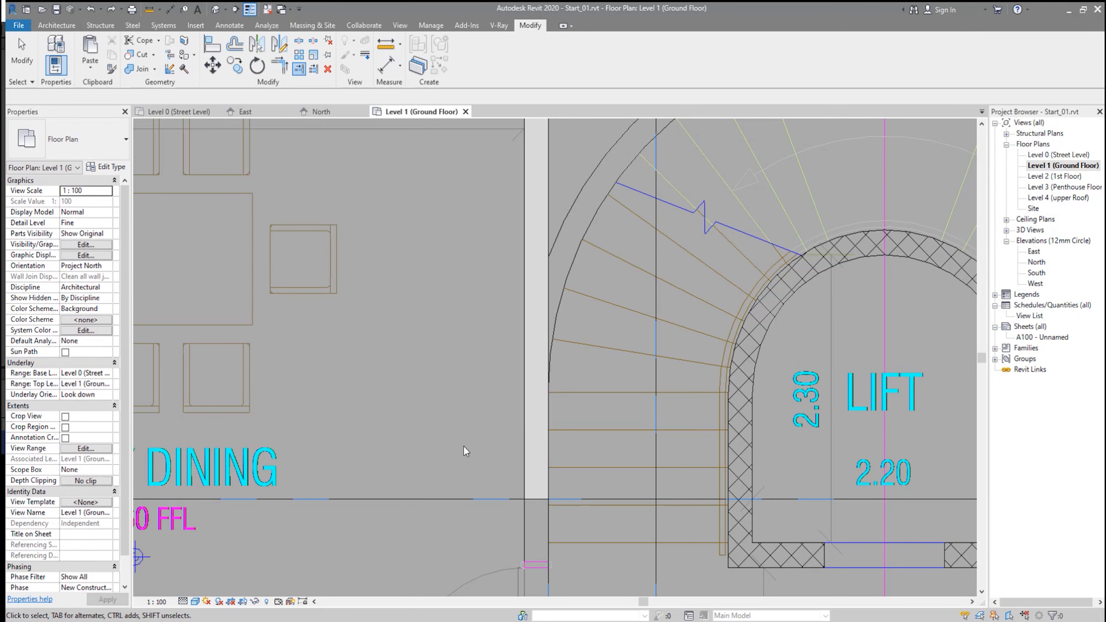
scroll(466, 451, down, 4)
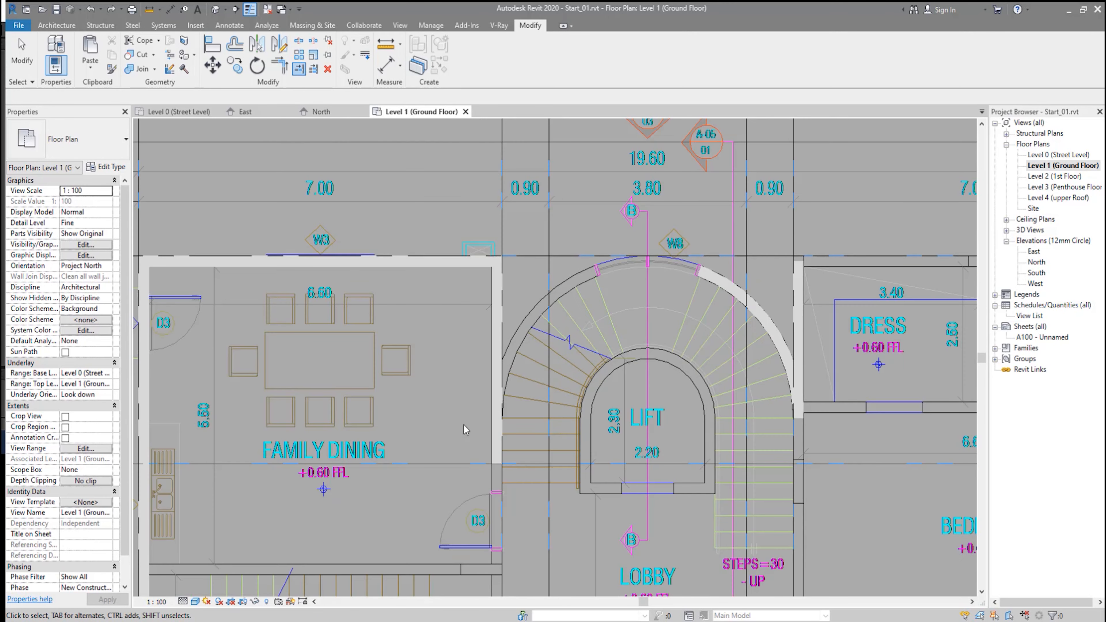
click(282, 71)
click(758, 318)
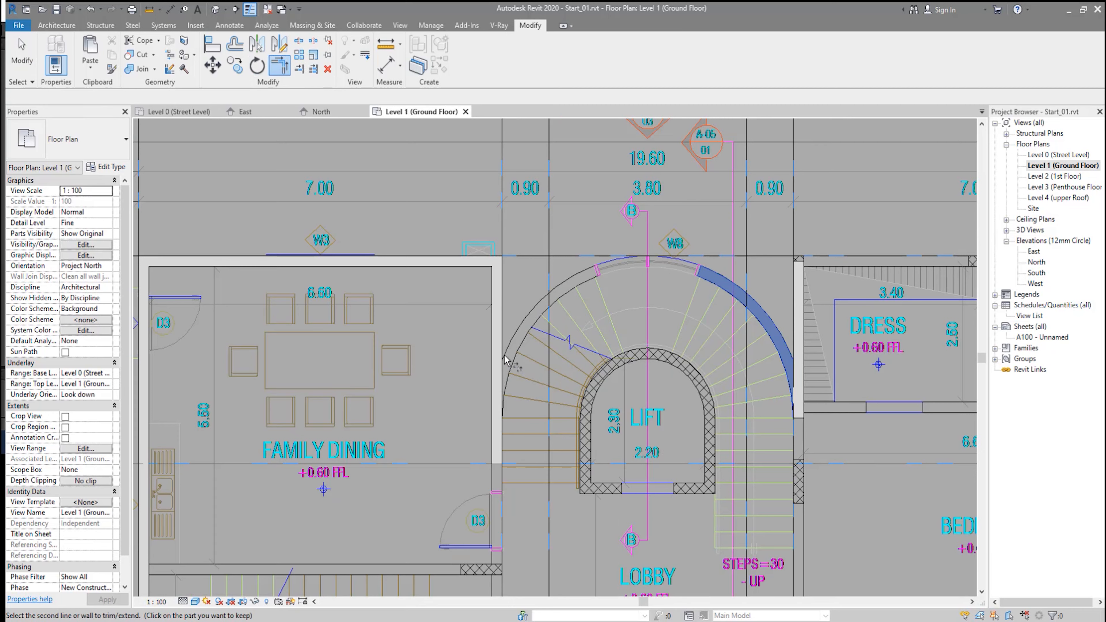
key(Escape)
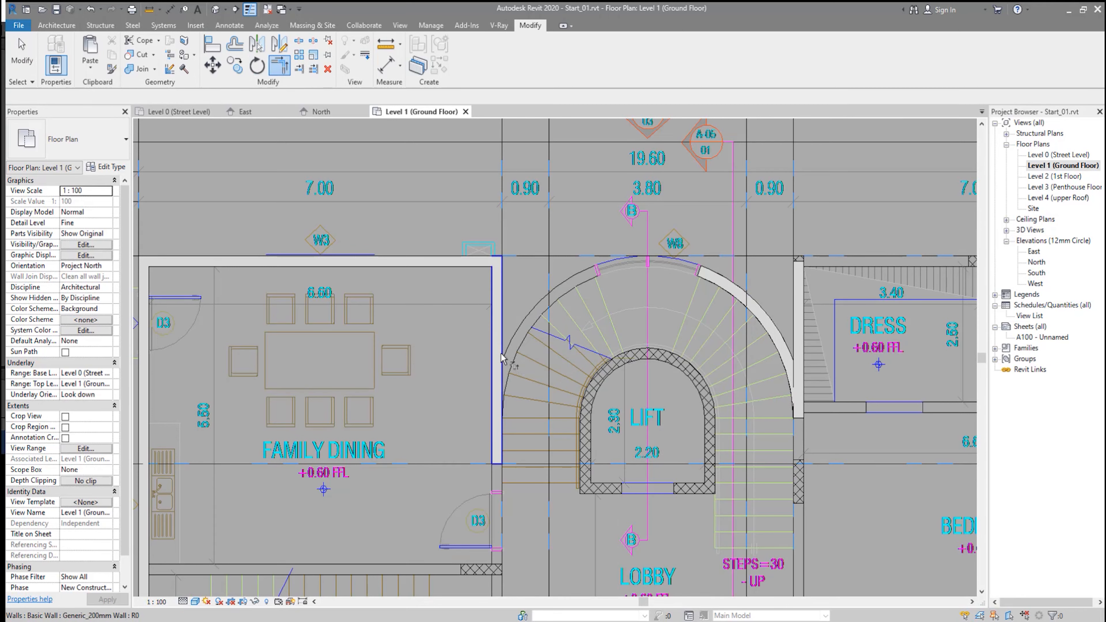
key(Escape)
- Stretch the curved staircase wall's free end around the arc past window W8 to meet the wall on grid B
click(707, 277)
drag(702, 271, 669, 262)
drag(627, 257, 583, 269)
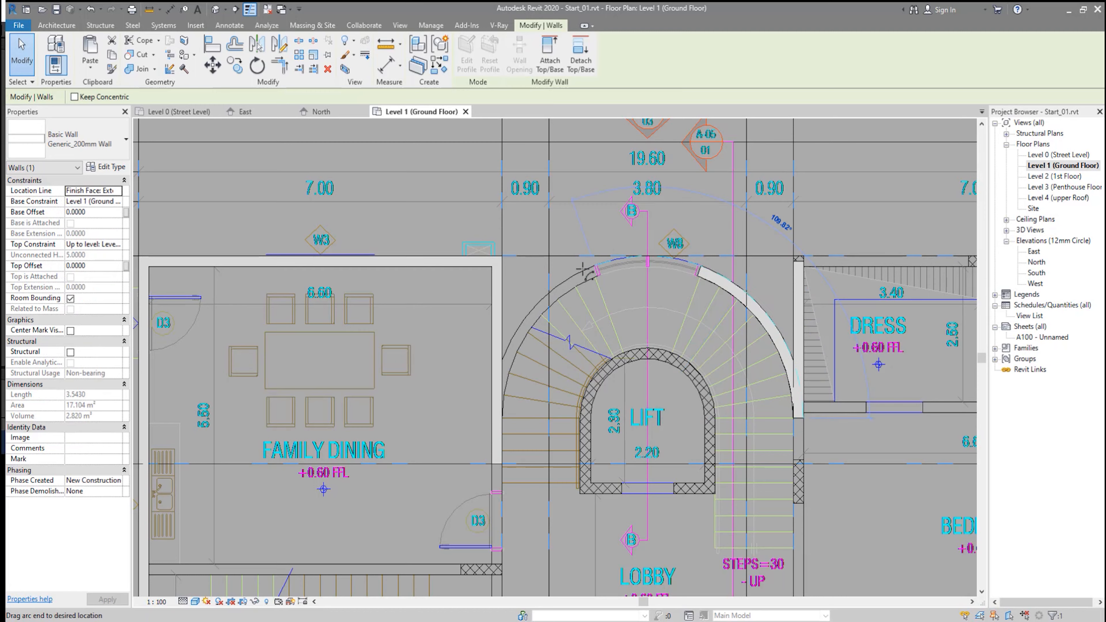
drag(506, 356, 514, 323)
scroll(503, 363, up, 2)
scroll(506, 375, up, 4)
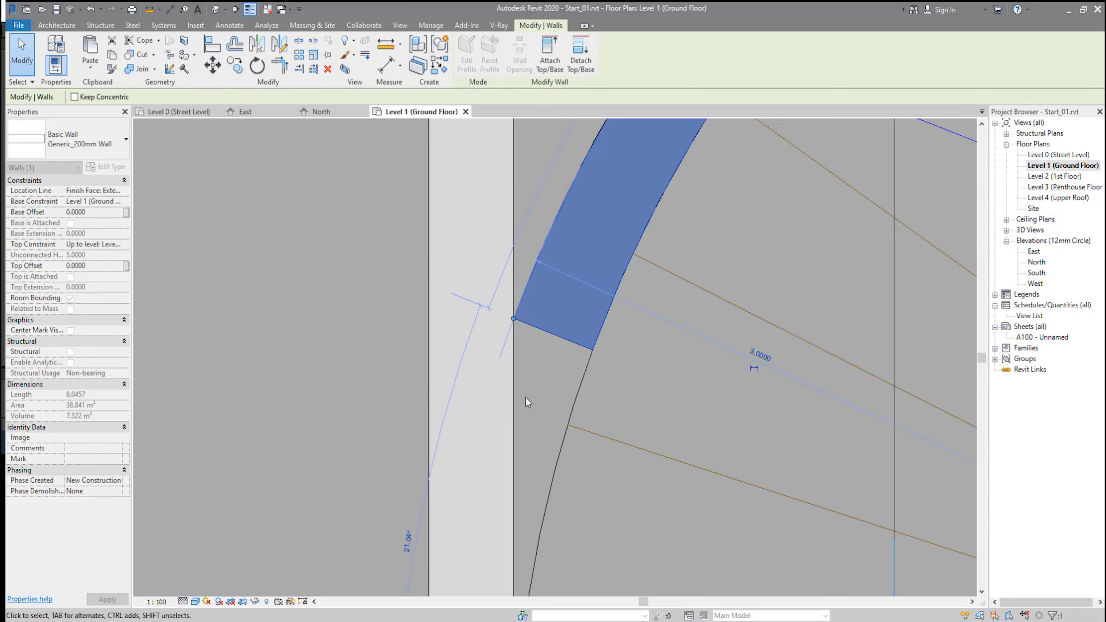
- Use Trim/Extend to Corner to join the curved staircase wall to the Family Dining wall on grid B
click(525, 398)
scroll(536, 347, down, 2)
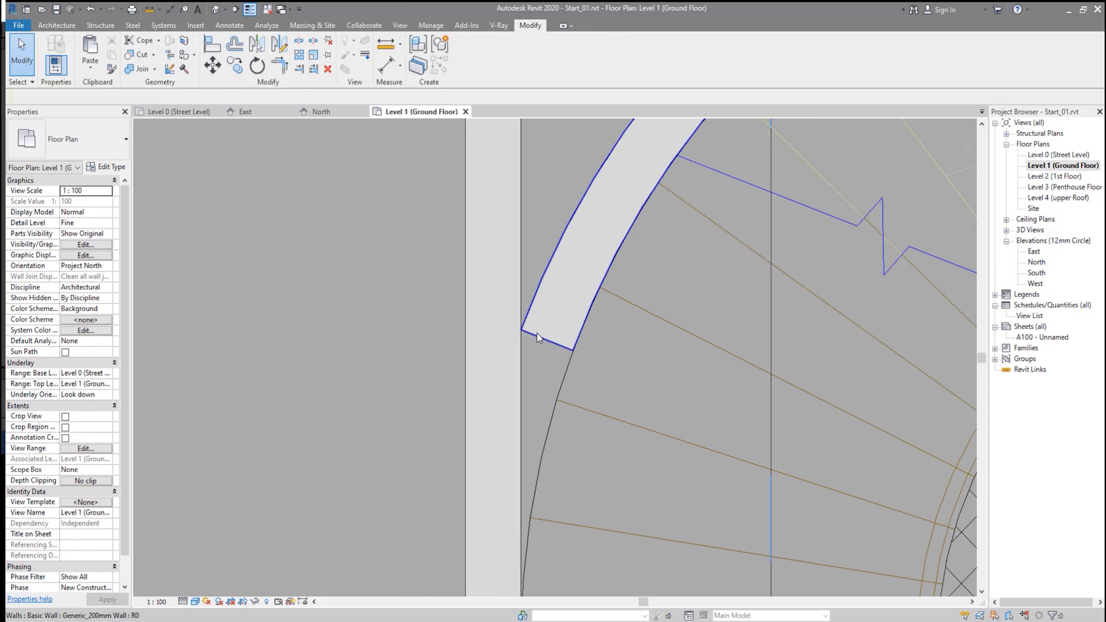
click(536, 333)
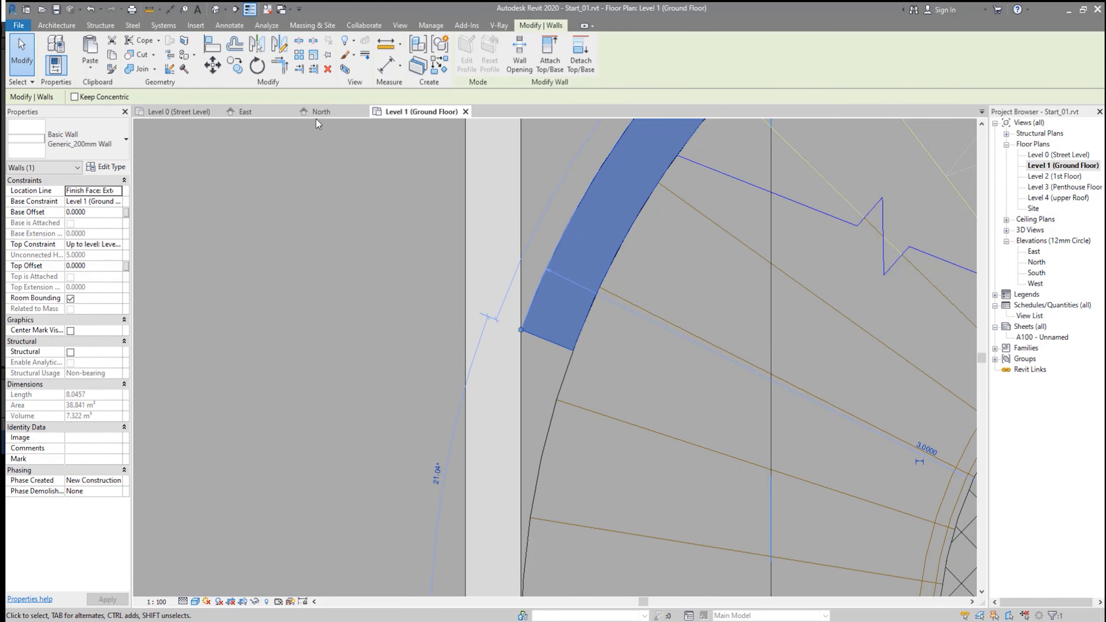
click(289, 72)
click(558, 288)
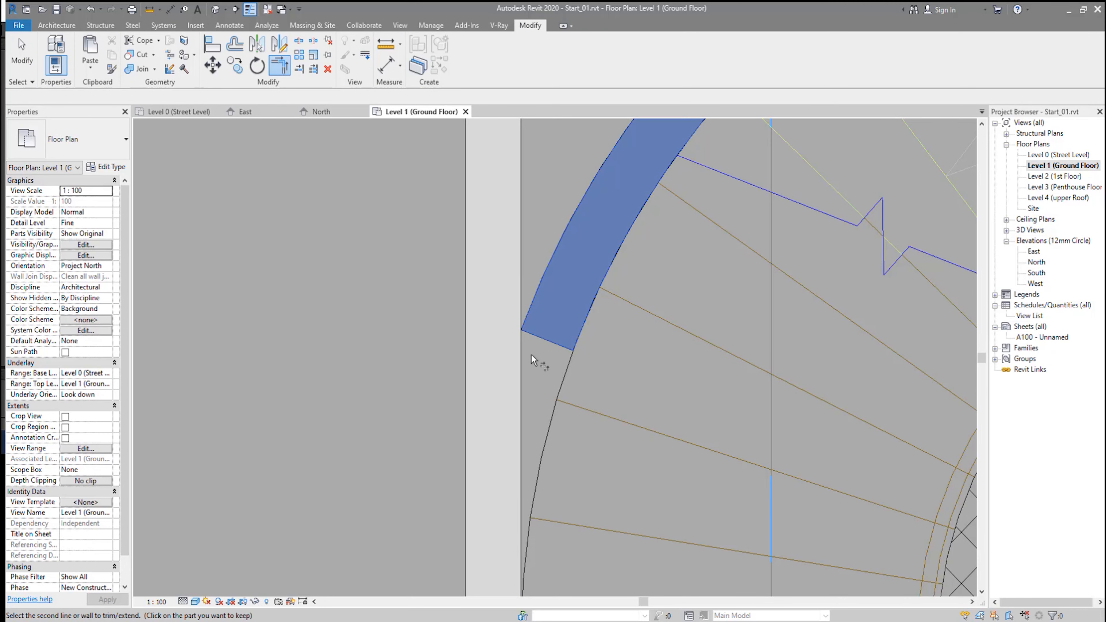
click(514, 371)
scroll(532, 327, down, 3)
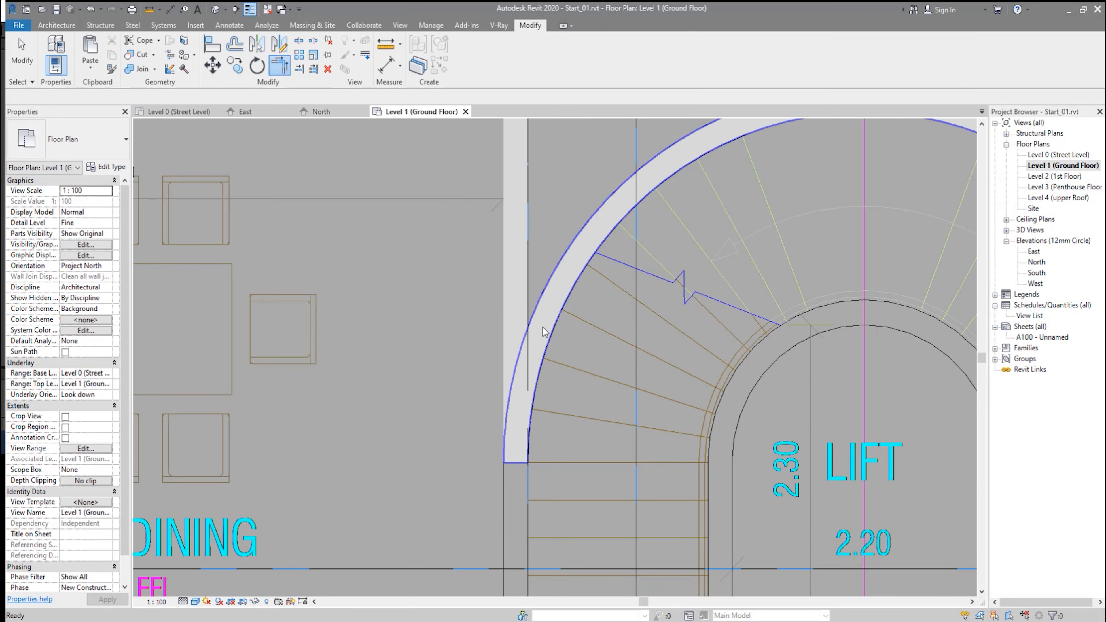
key(Escape)
key(Escape)
scroll(523, 340, down, 3)
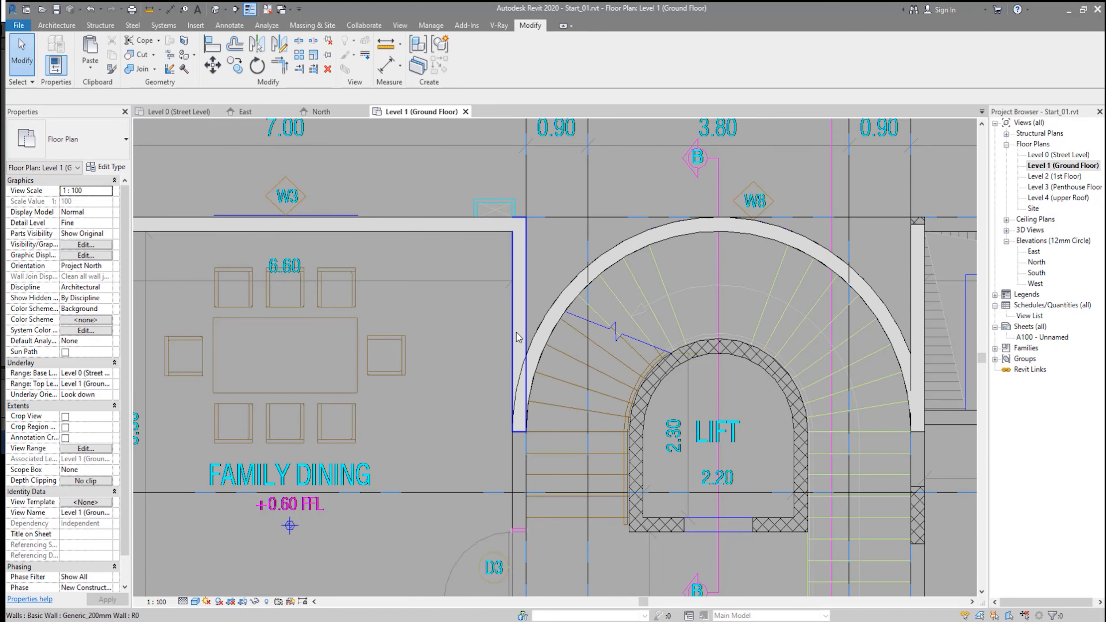
- Open the default 3D view and orbit the model to examine the joined ground floor exterior walls
scroll(455, 416, down, 3)
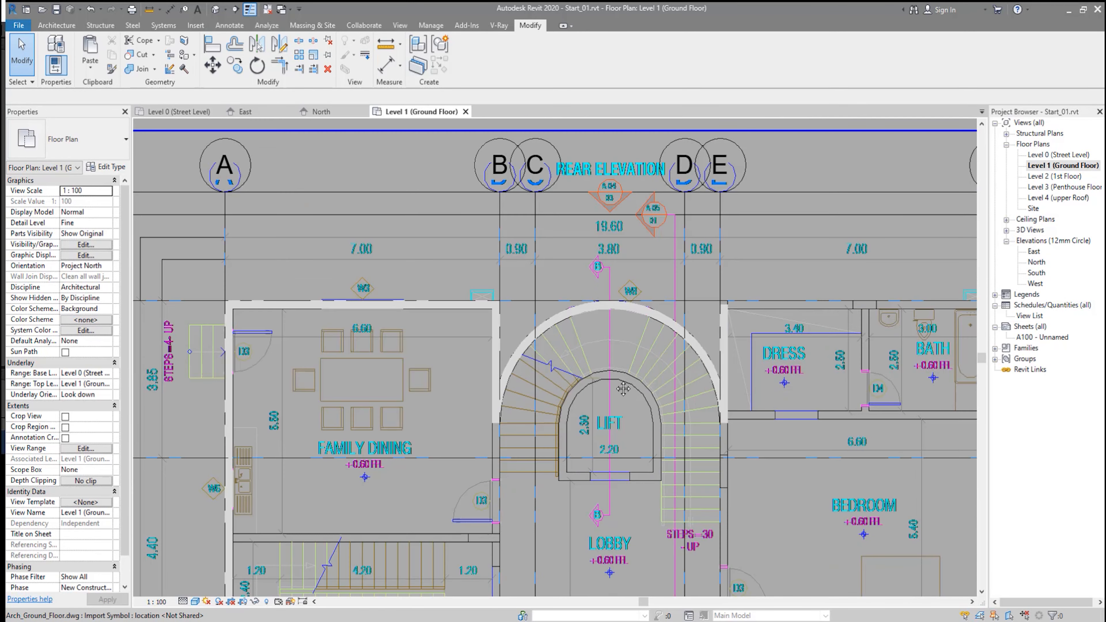
middle_drag(623, 389, 569, 372)
scroll(759, 281, down, 3)
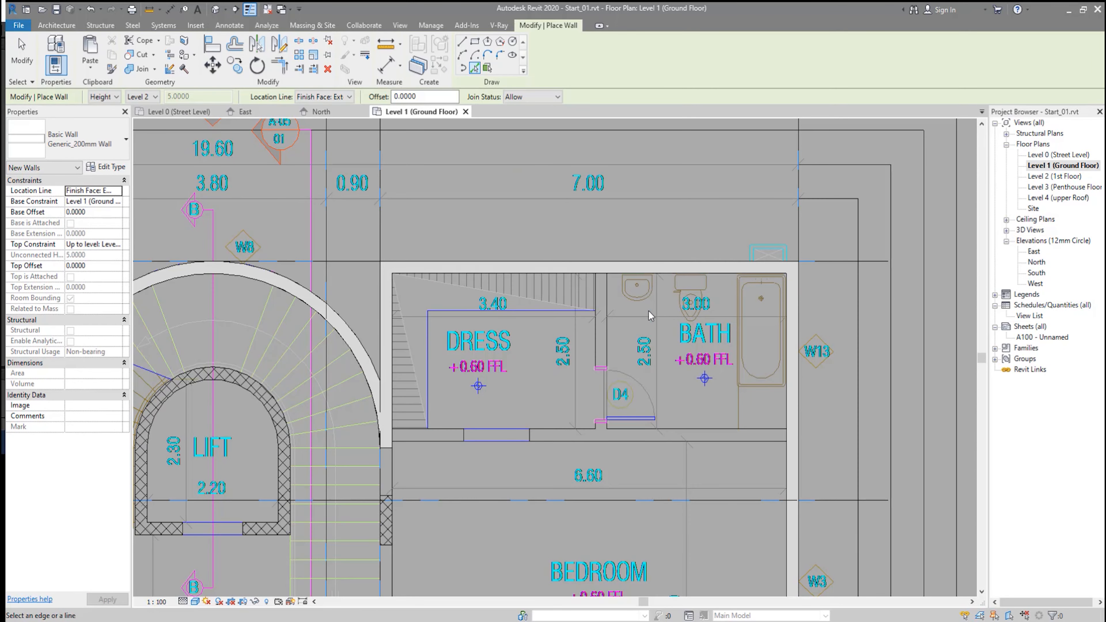
key(Escape)
key(Escape)
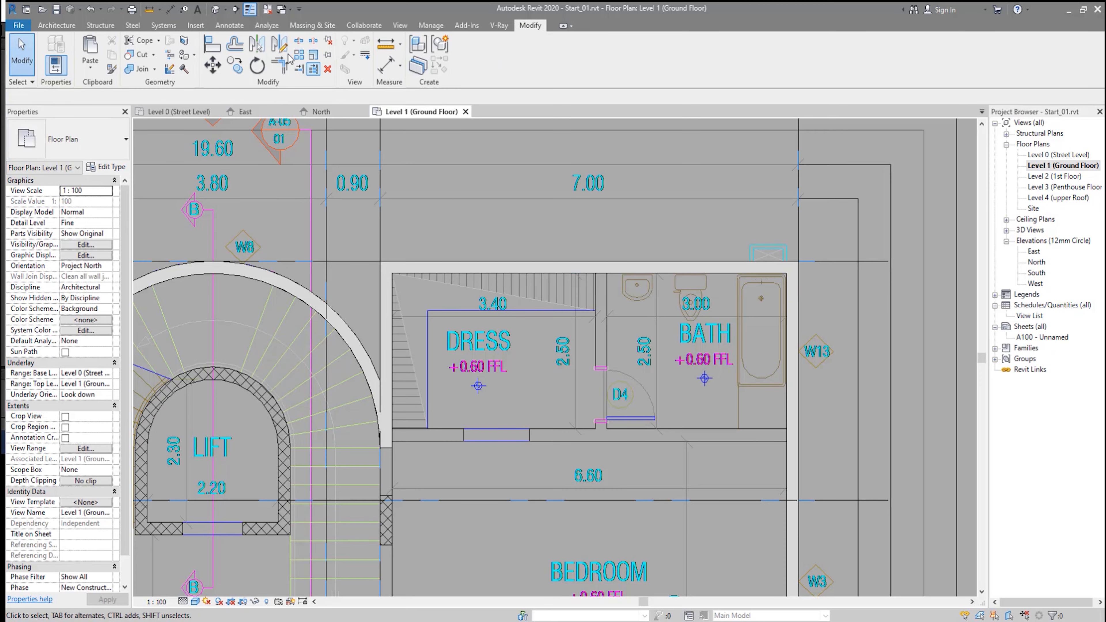
click(215, 8)
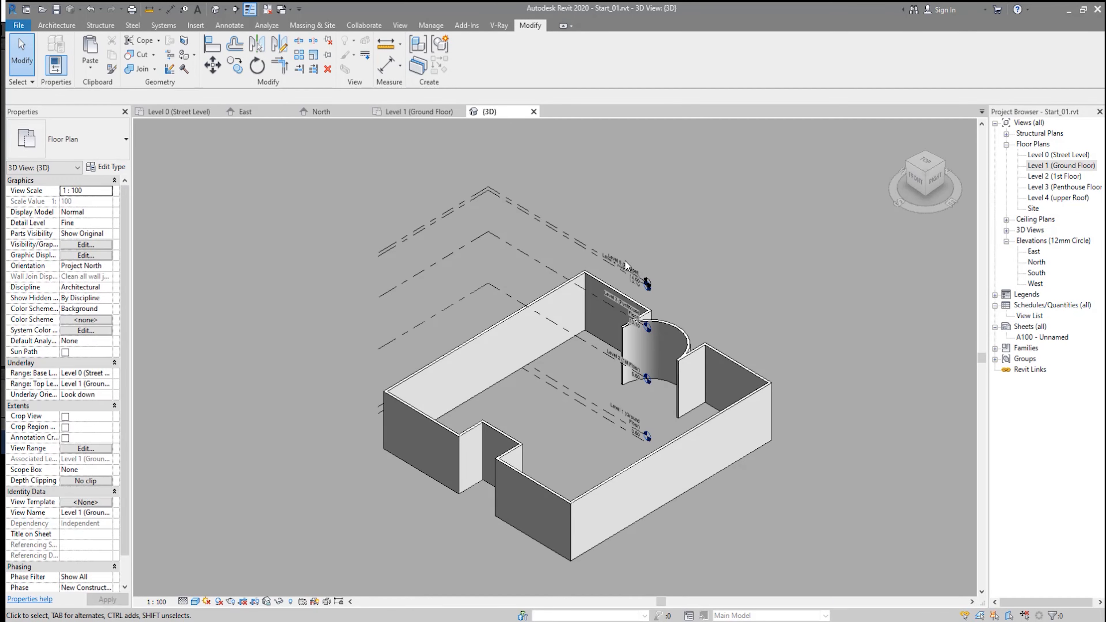
shift+middle_drag(625, 261, 752, 270)
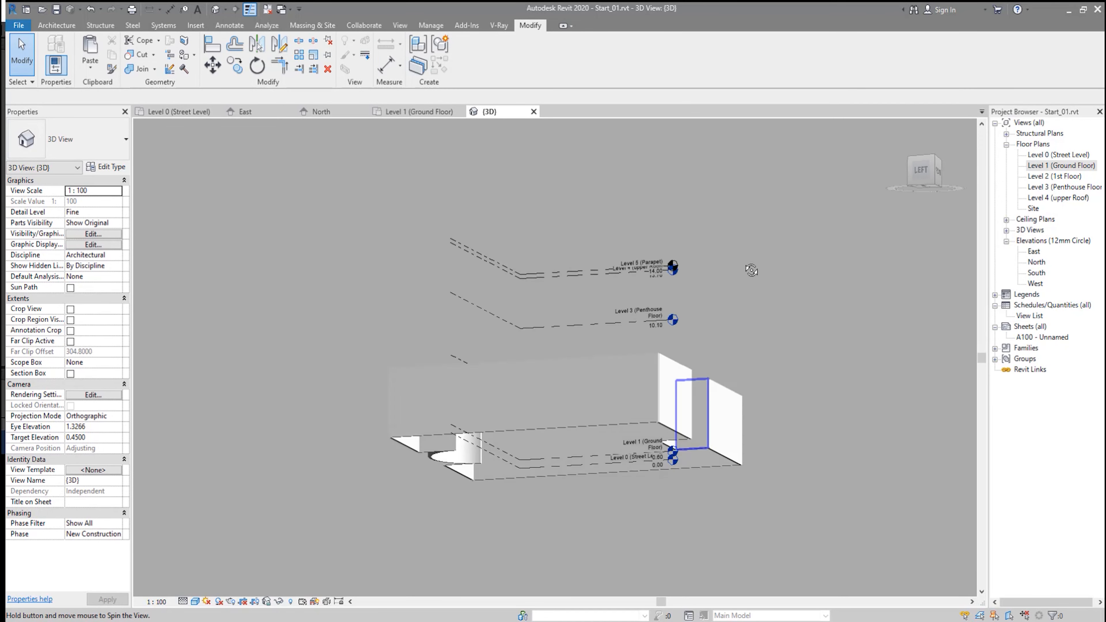
- In the East elevation, stretch both ends of the level lines outward beyond grids 6 and 1
click(235, 112)
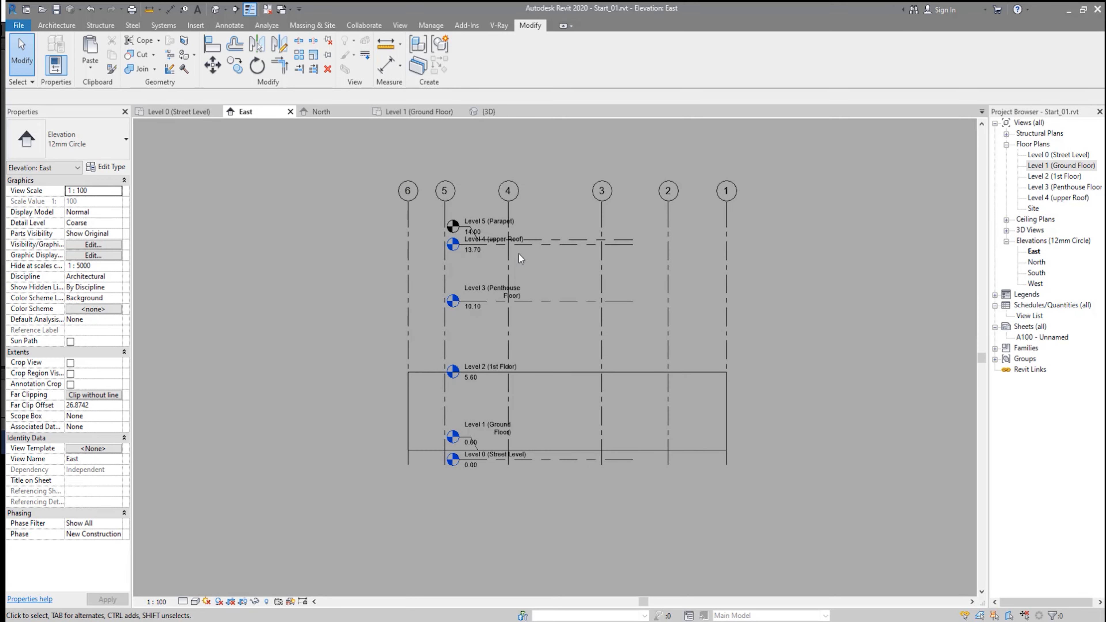
click(484, 262)
scroll(484, 263, up, 2)
drag(422, 235, 270, 234)
drag(712, 234, 941, 238)
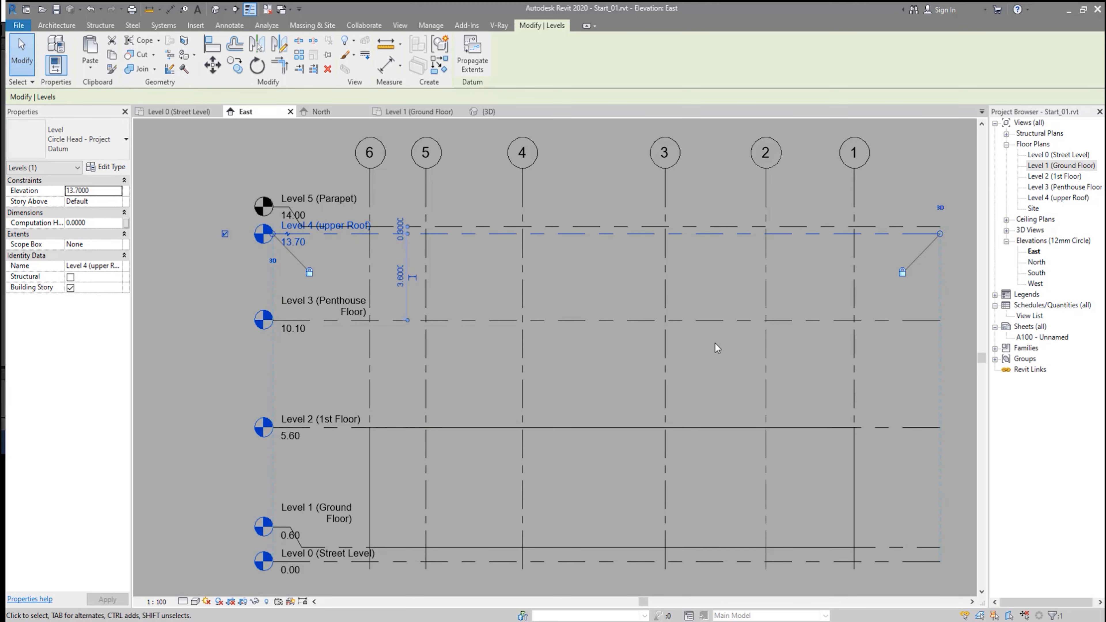
- In the North elevation, stretch the level lines beyond grids F and A and check them in the 3D view
scroll(712, 334, down, 1)
click(323, 112)
scroll(477, 229, up, 3)
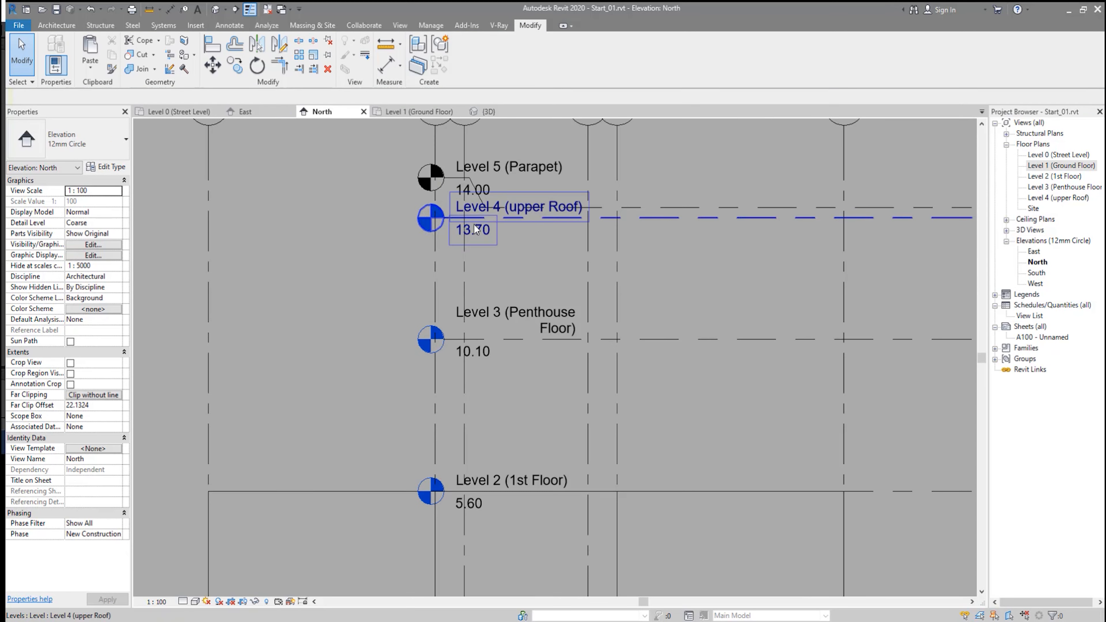
click(524, 221)
scroll(617, 235, down, 4)
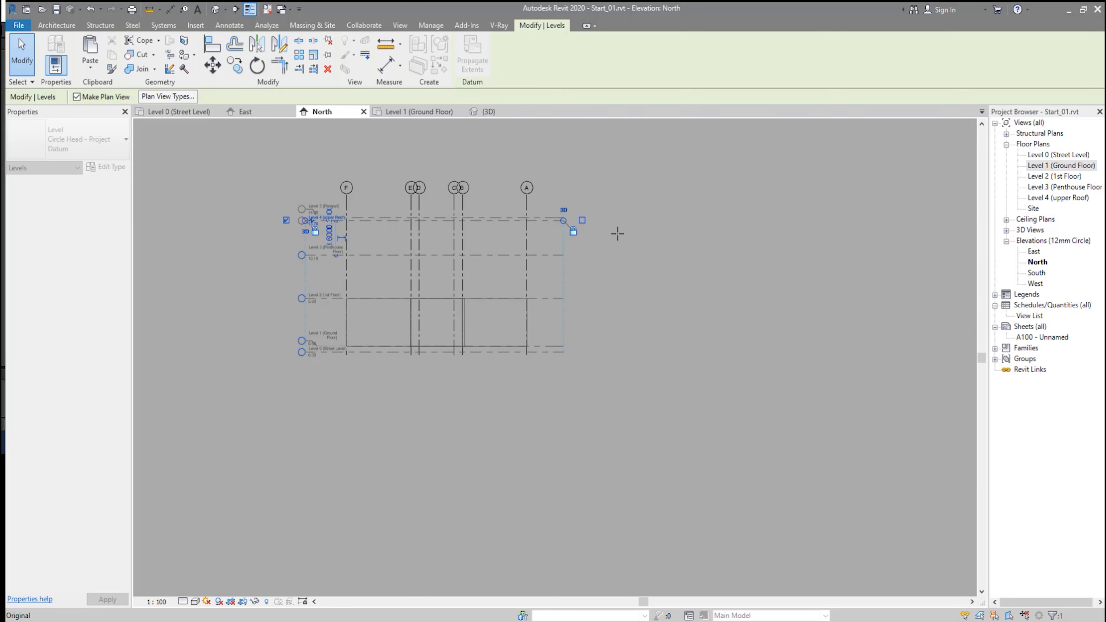
click(648, 318)
scroll(550, 226, up, 1)
click(489, 112)
shift+middle_drag(719, 492, 521, 274)
- Start a floor on the Level 1 (Ground Floor) plan with the type Floor-Grnd-Bearing_65Scr-90Ins-125Conc-50SBld-150Hcore
click(418, 112)
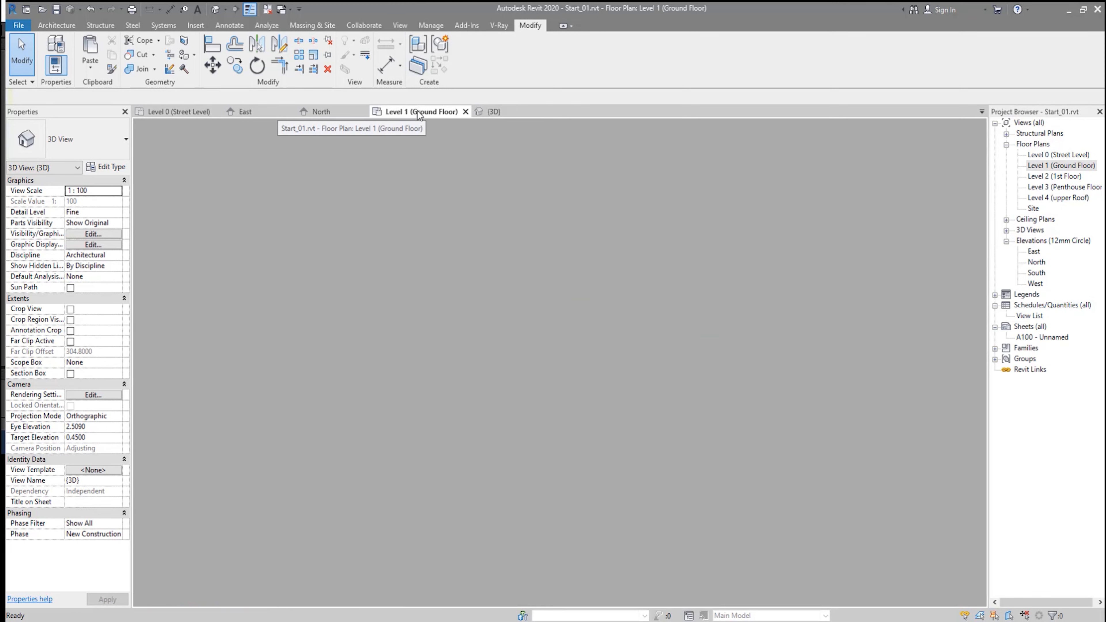
scroll(723, 244, down, 3)
middle_drag(674, 345, 721, 242)
middle_drag(672, 379, 717, 147)
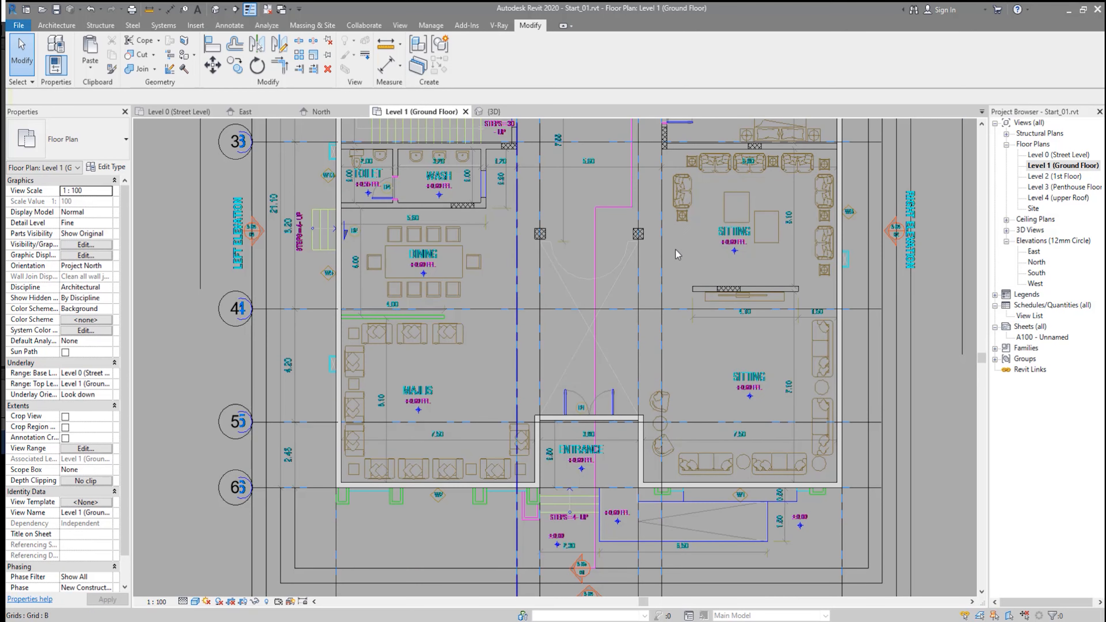
middle_drag(678, 255, 679, 328)
click(68, 26)
click(269, 51)
click(112, 152)
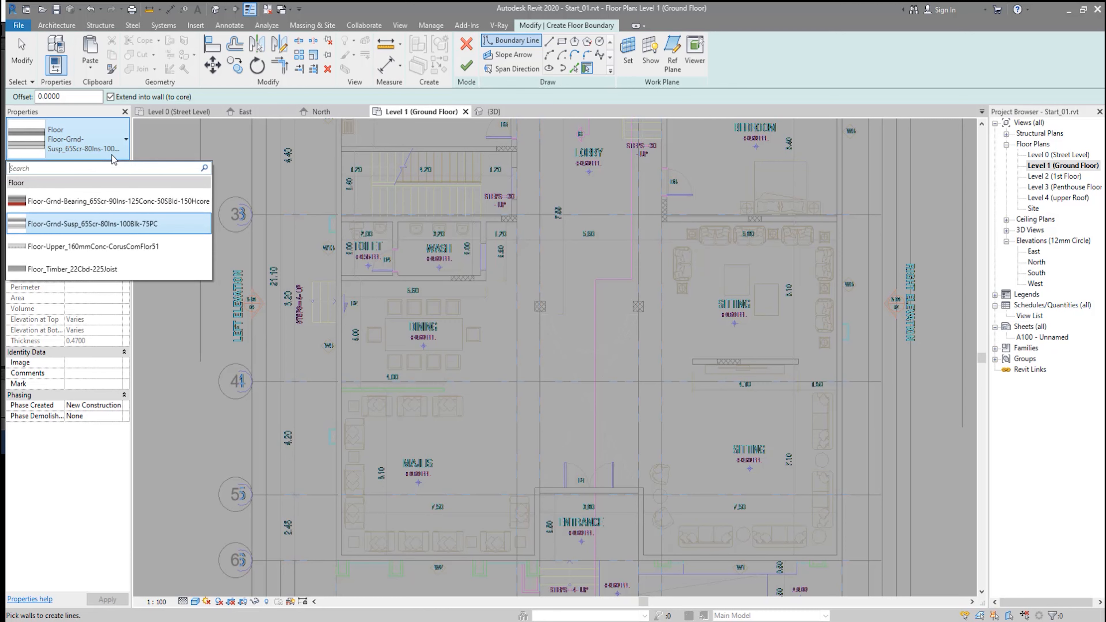
click(112, 201)
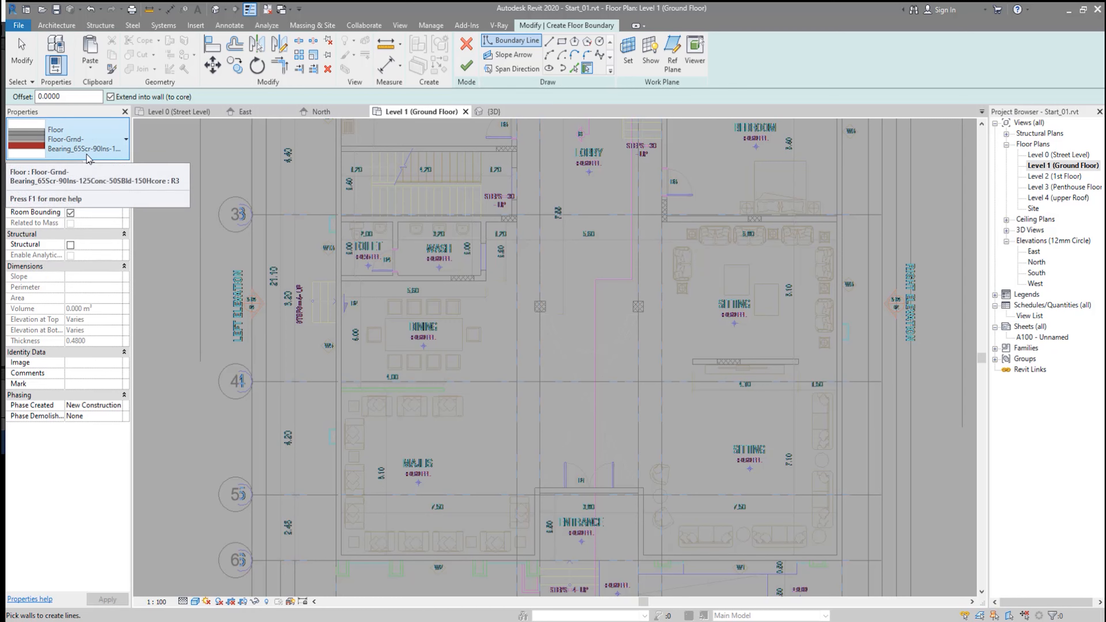
- Duplicate the floor type under the name Generic_Floor_Slab_200mm
click(109, 168)
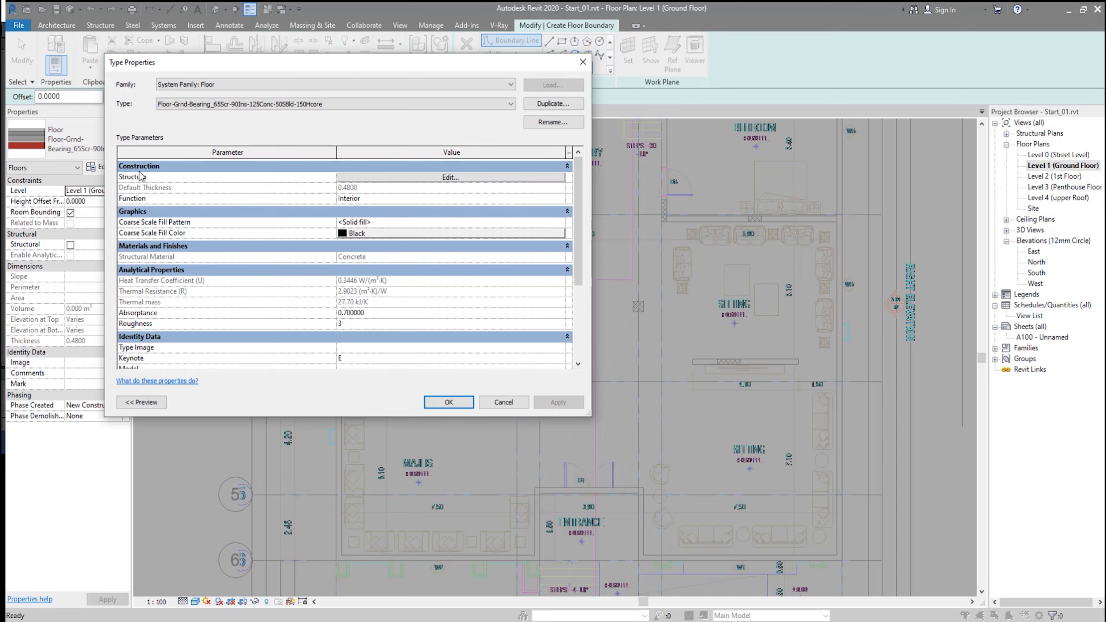
click(547, 104)
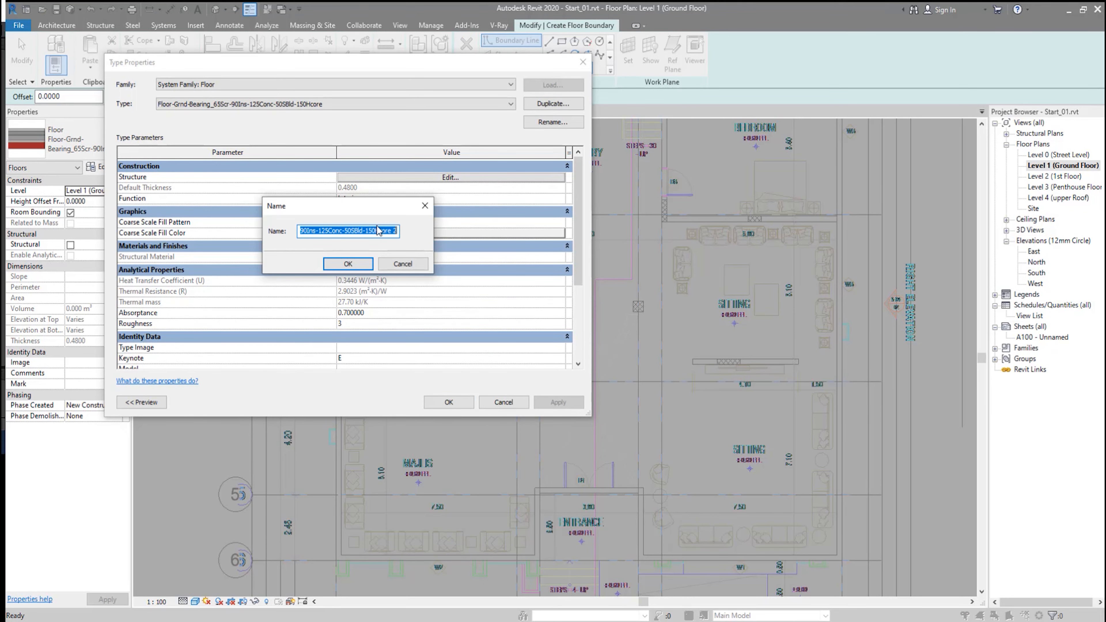
text(Generic_Floor_Slab_200mm)
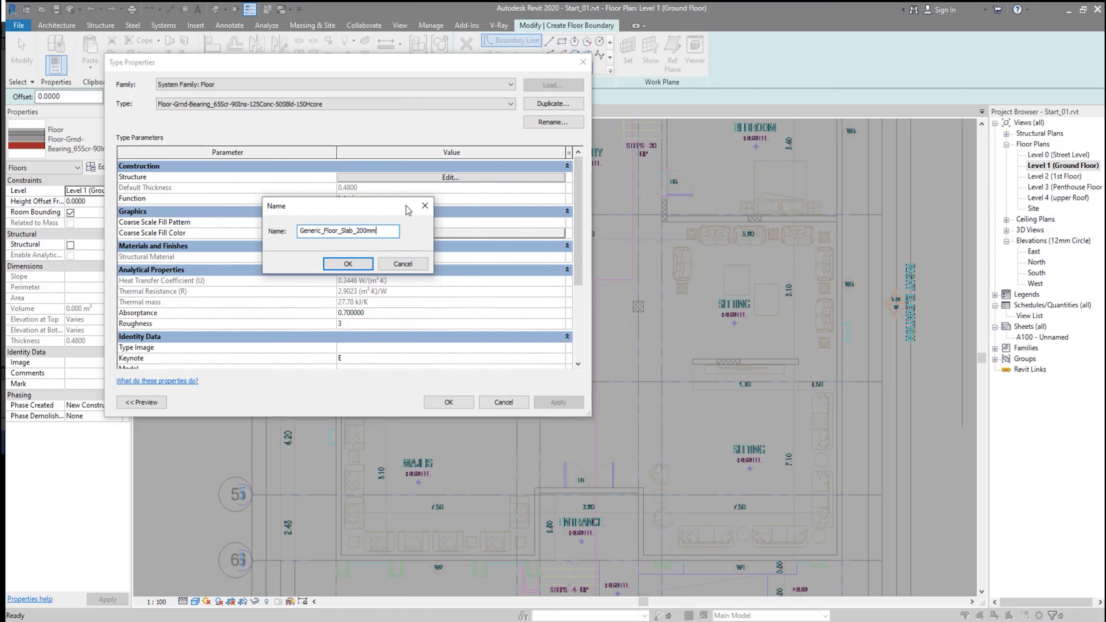
click(362, 264)
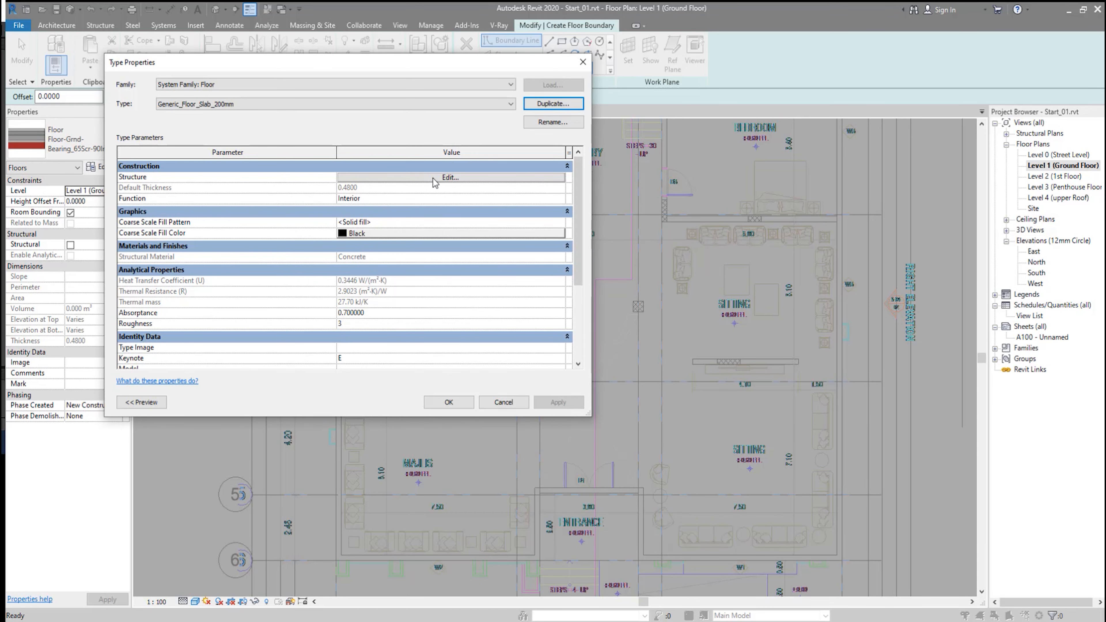
- Delete all layers above and below the core from the Generic_Floor_Slab_200mm assembly, keeping only the concrete structure layer
click(450, 177)
click(132, 165)
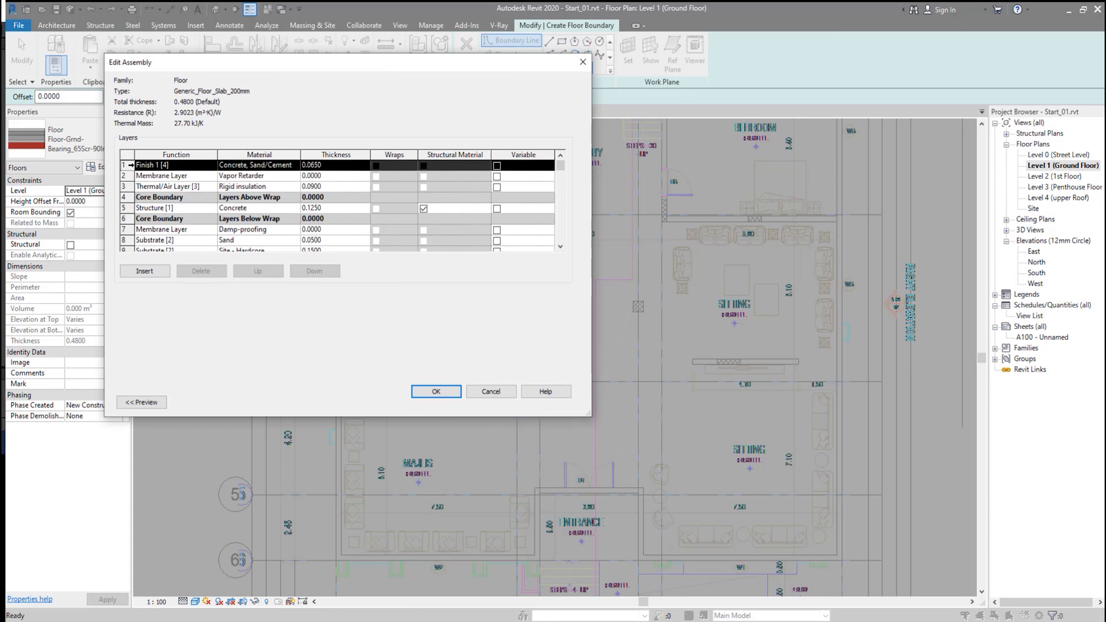
click(198, 271)
click(197, 271)
click(198, 271)
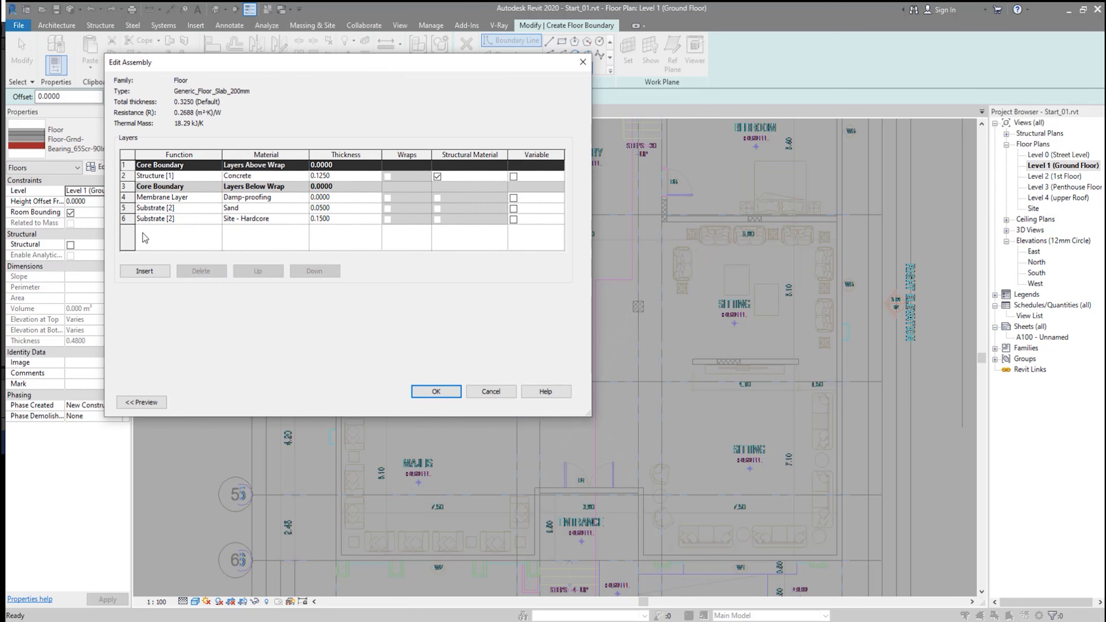
click(143, 218)
click(209, 271)
click(211, 271)
click(211, 271)
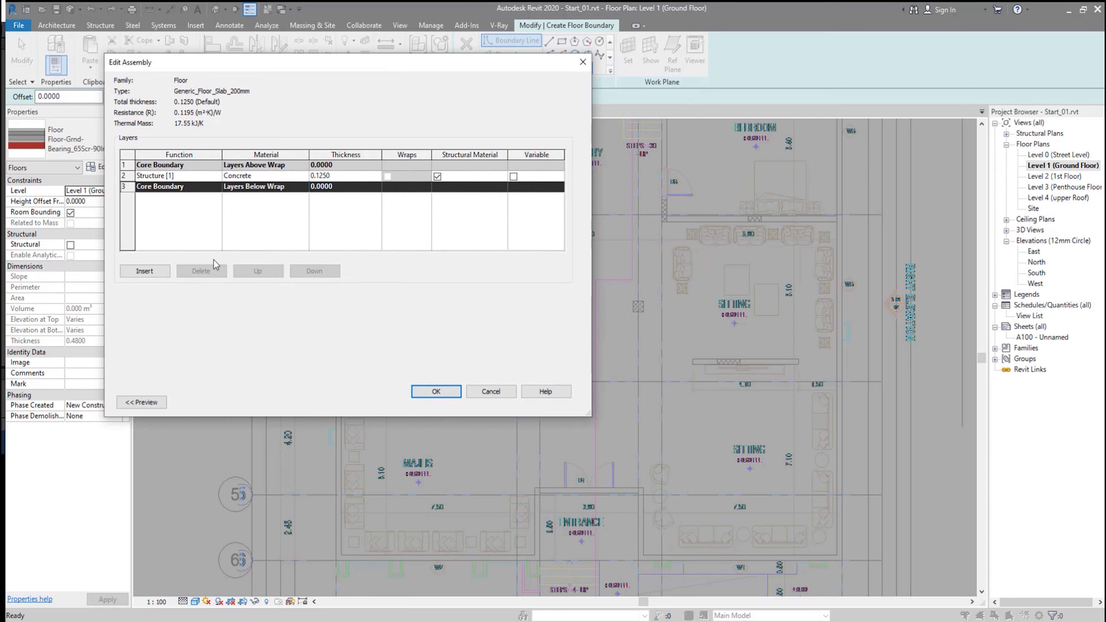
- Set the concrete structure layer's thickness to 0.2 m and accept the floor type's properties
click(321, 176)
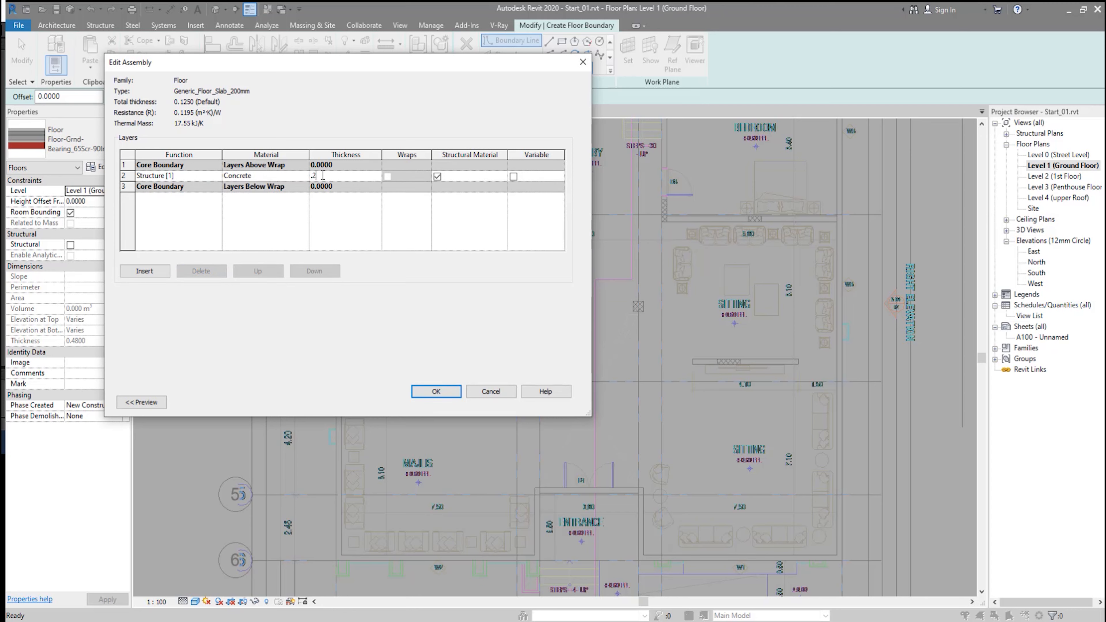
key(Tab)
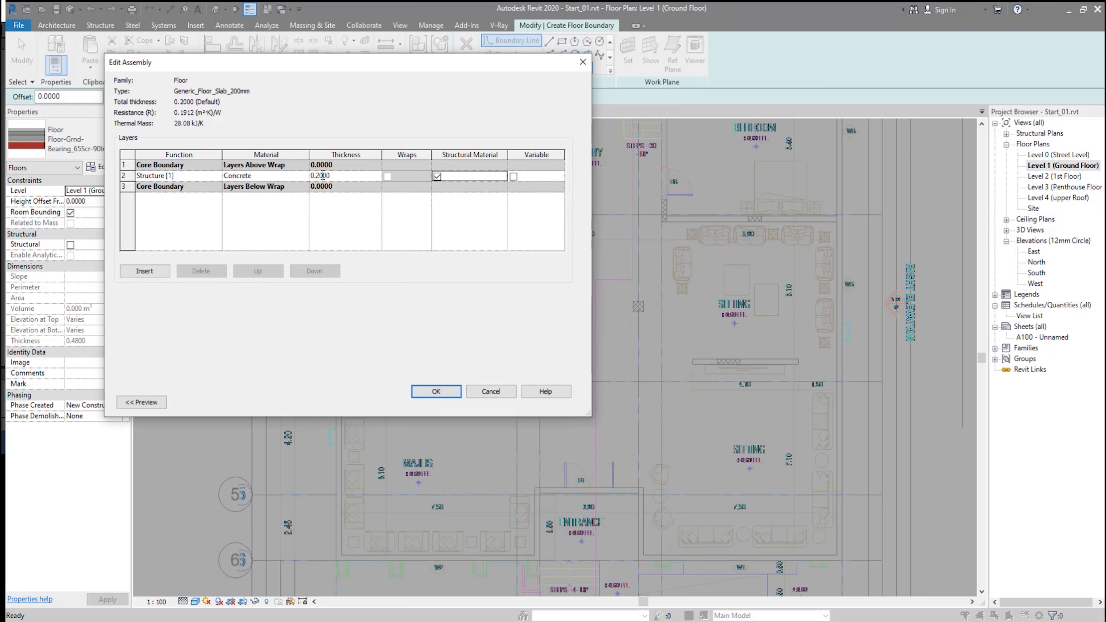
click(429, 391)
click(448, 402)
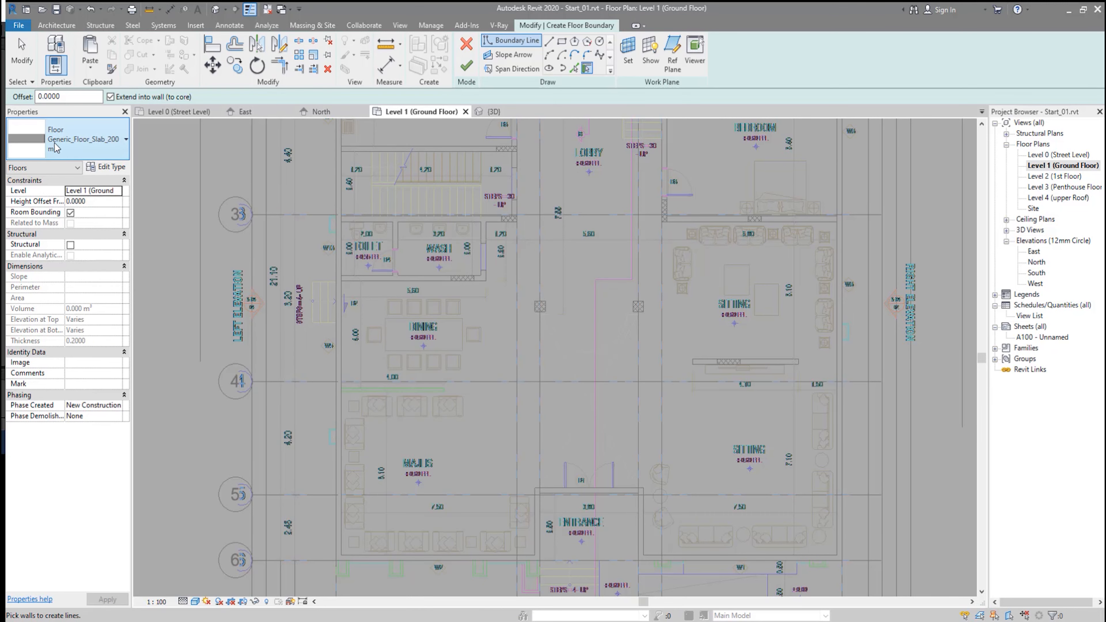
- Pick the grid F exterior wall and the grid 6 wall in front of the Sitting room as floor boundary lines
middle_drag(549, 263, 549, 263)
scroll(550, 263, down, 5)
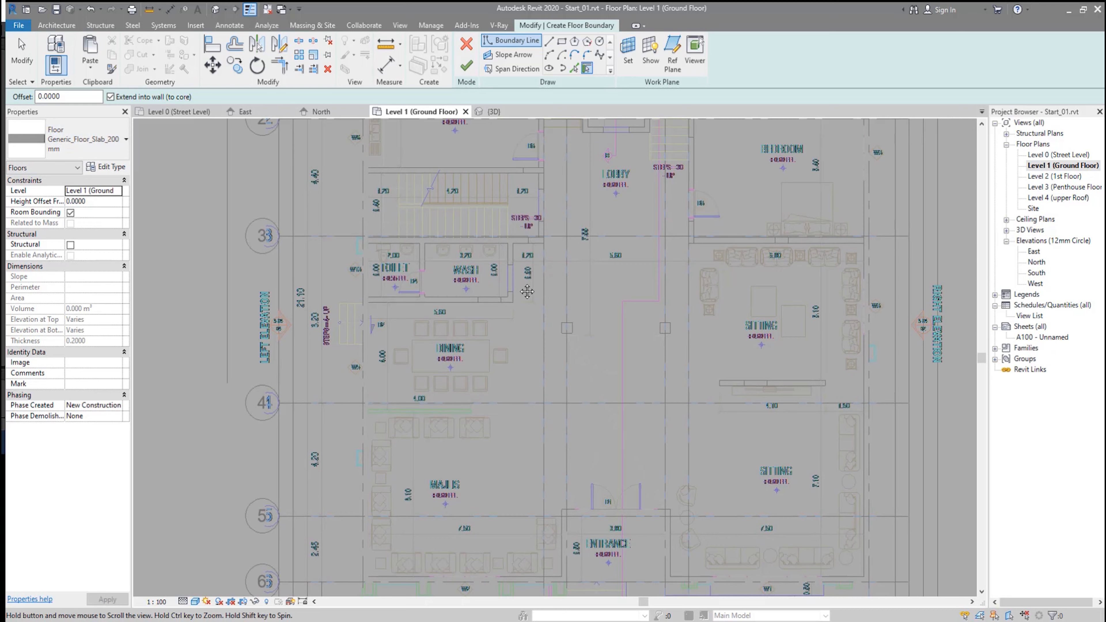
click(667, 210)
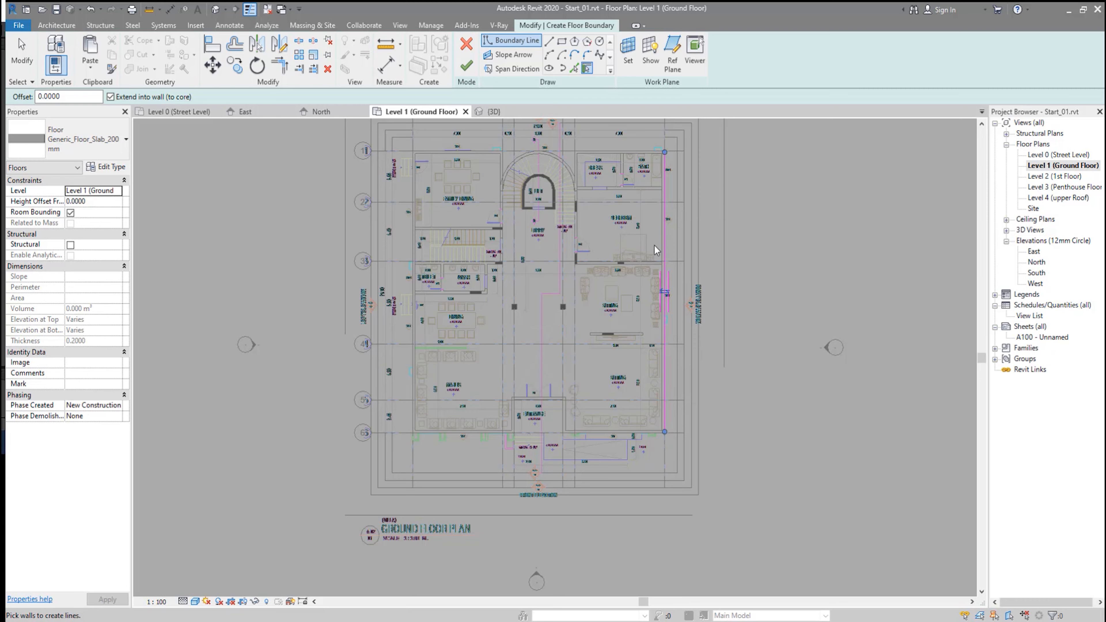
scroll(628, 445, up, 4)
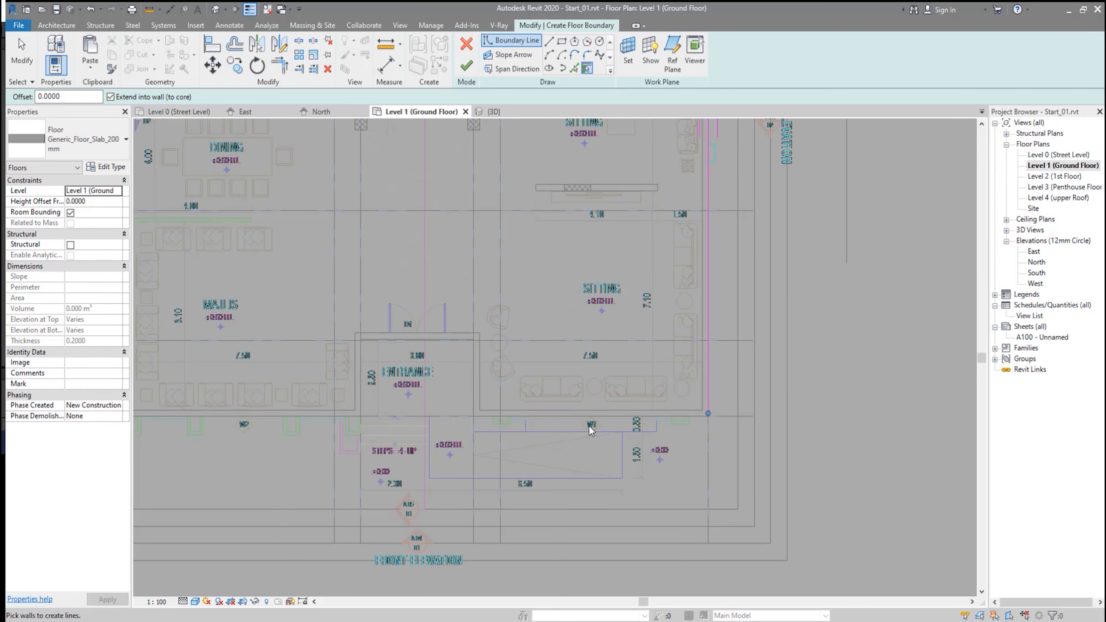
click(568, 419)
middle_drag(497, 450, 658, 444)
scroll(658, 445, down, 1)
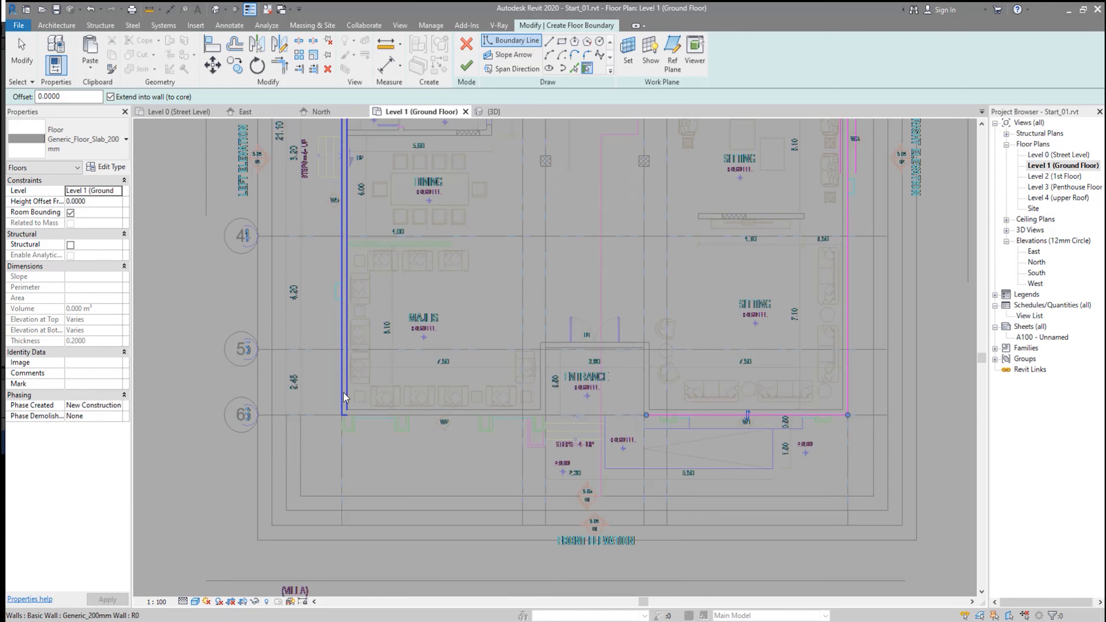
- Add the grid A wall and Family Dining's walls on grids 1 and B to the floor boundary
click(344, 397)
middle_drag(542, 312, 496, 535)
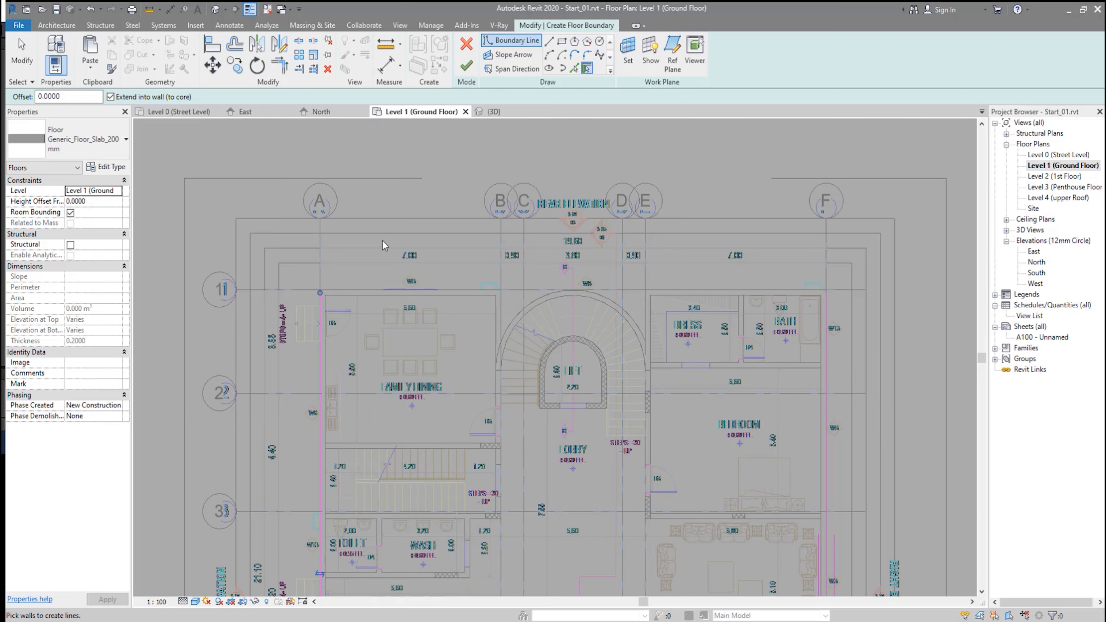
click(372, 290)
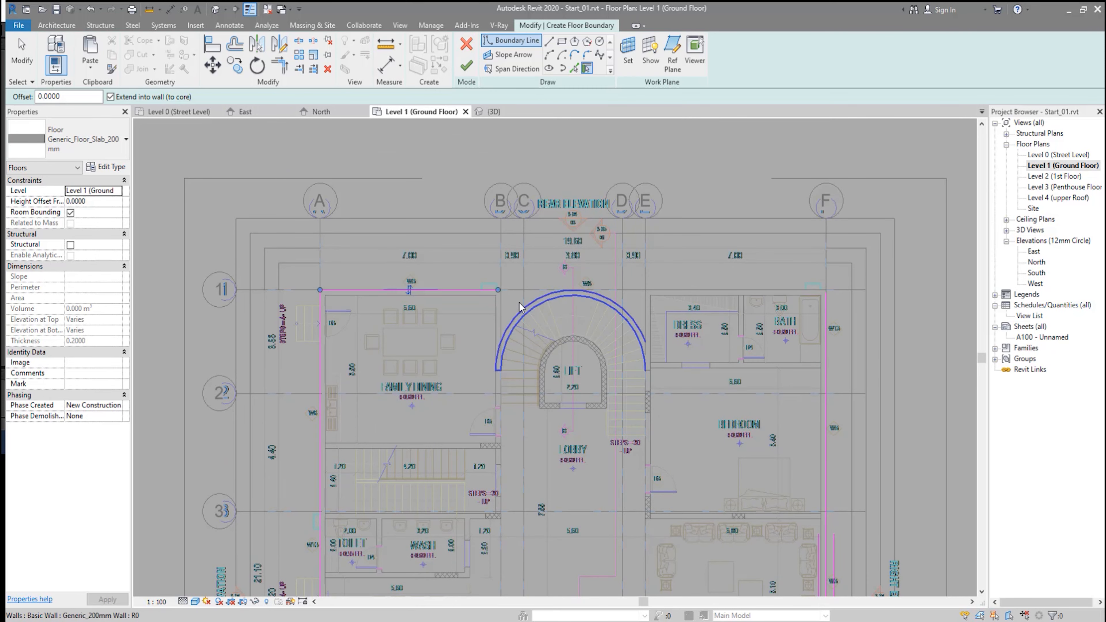
scroll(518, 302, up, 1)
scroll(517, 302, up, 1)
click(488, 306)
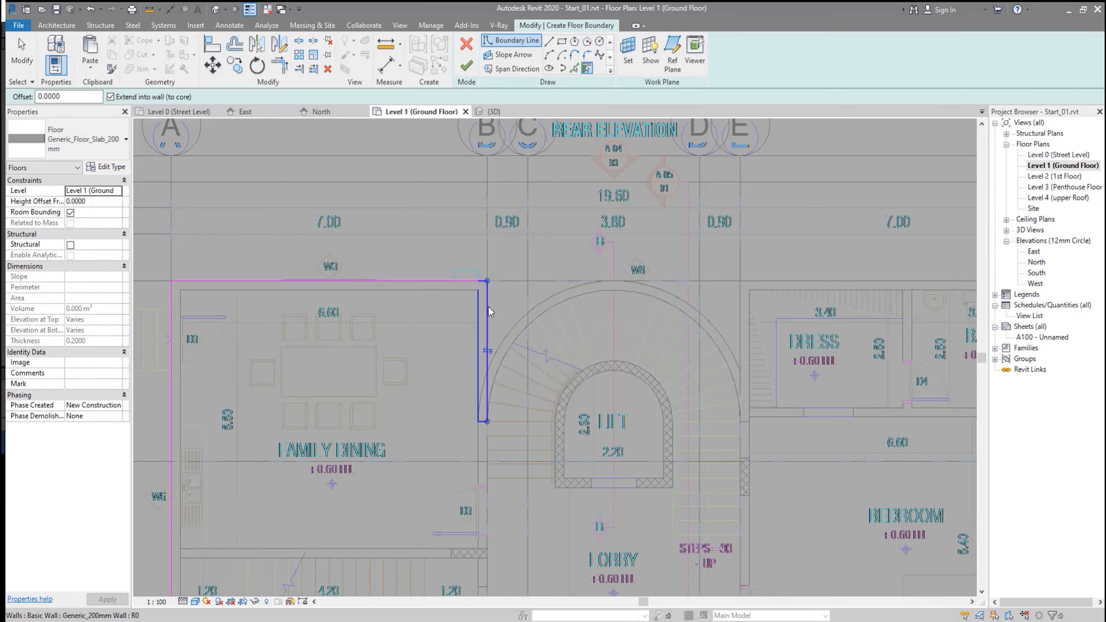
- Add the curved stair wall, the grid E wall and the grid 1 wall behind Dress and Bath to the floor boundary
click(519, 319)
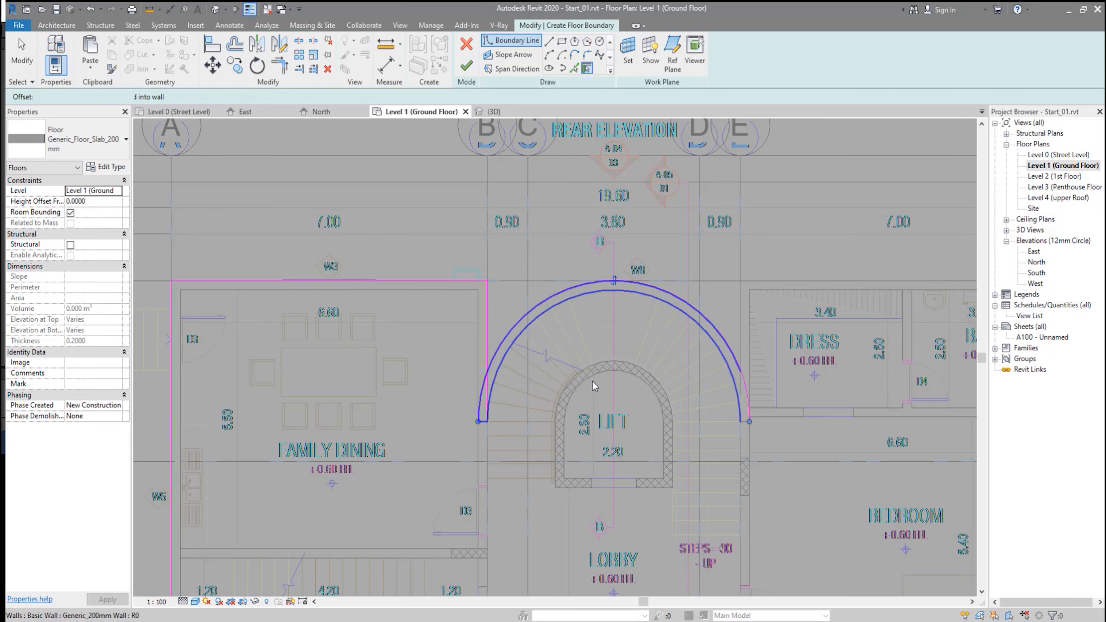
click(741, 332)
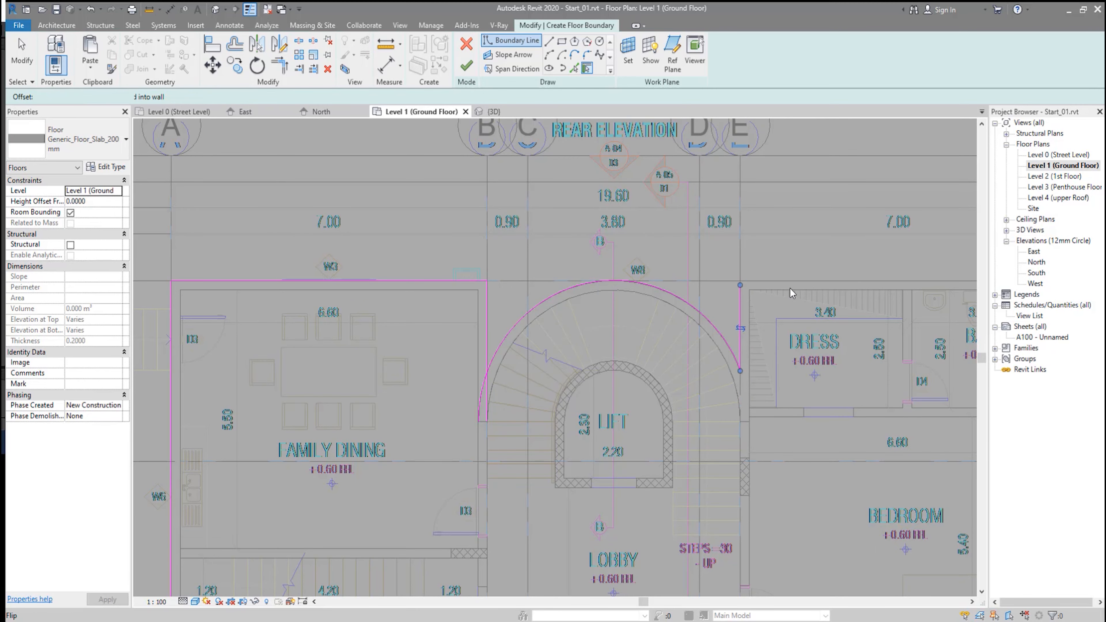
click(766, 301)
scroll(781, 395, down, 3)
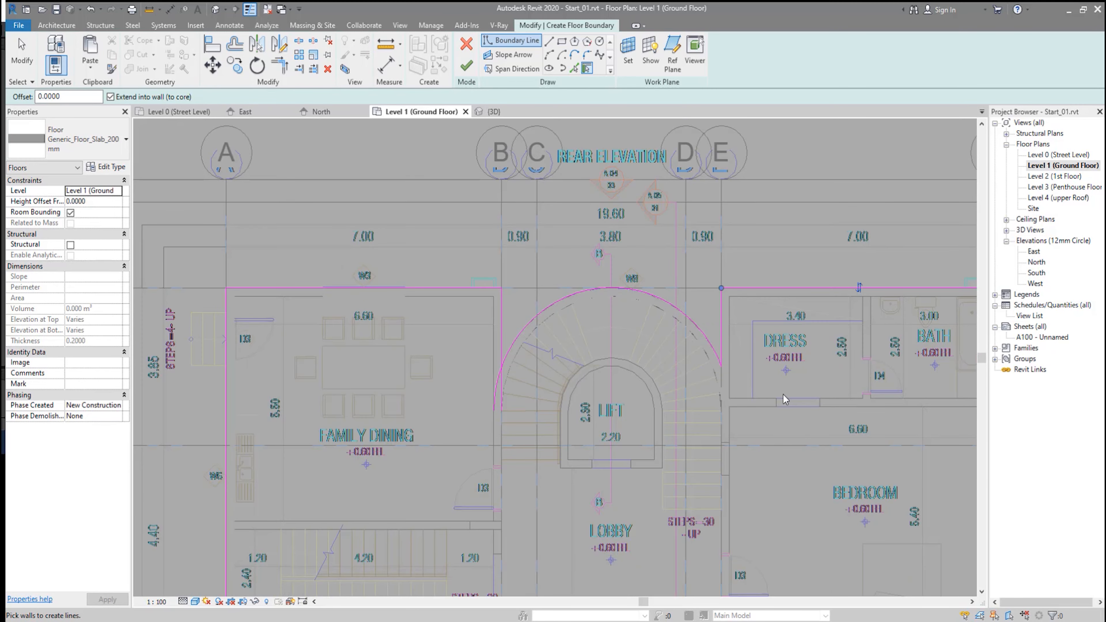
middle_drag(785, 356, 805, 284)
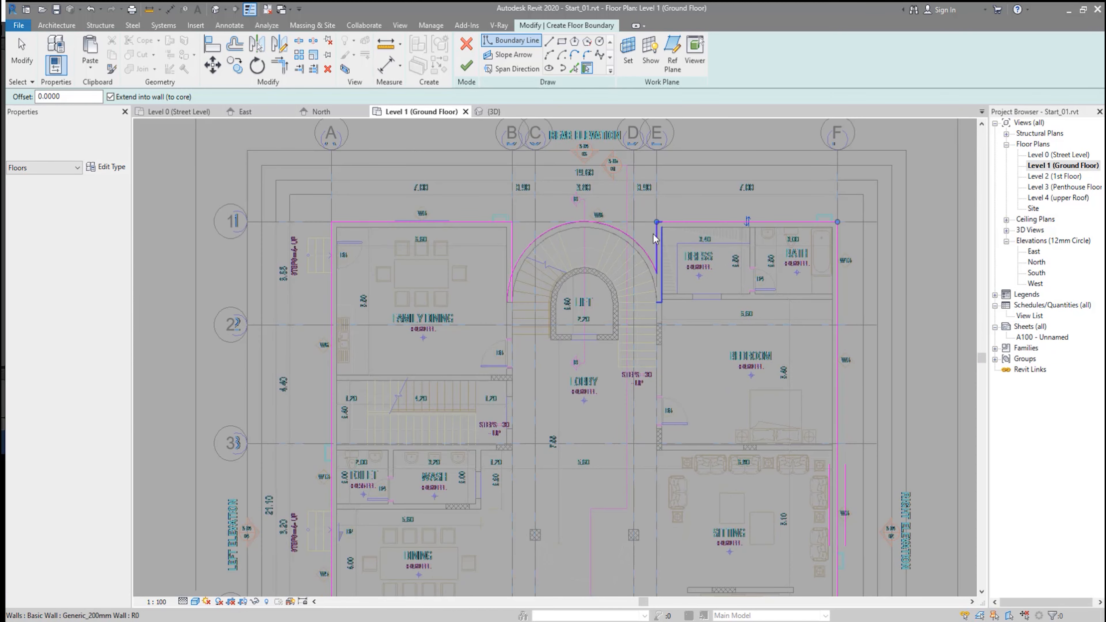
- Trim the curved boundary line and the grid B boundary line to a corner beside Family Dining
scroll(657, 239, up, 1)
scroll(607, 319, up, 2)
middle_drag(468, 323, 545, 339)
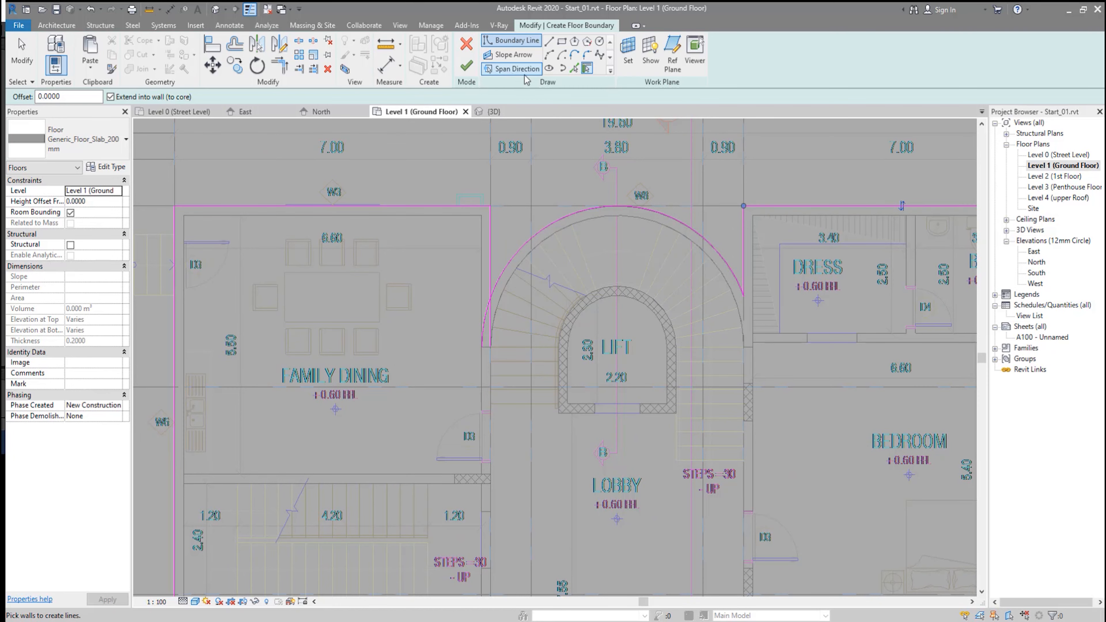
key(t)
key(r)
click(504, 262)
click(493, 260)
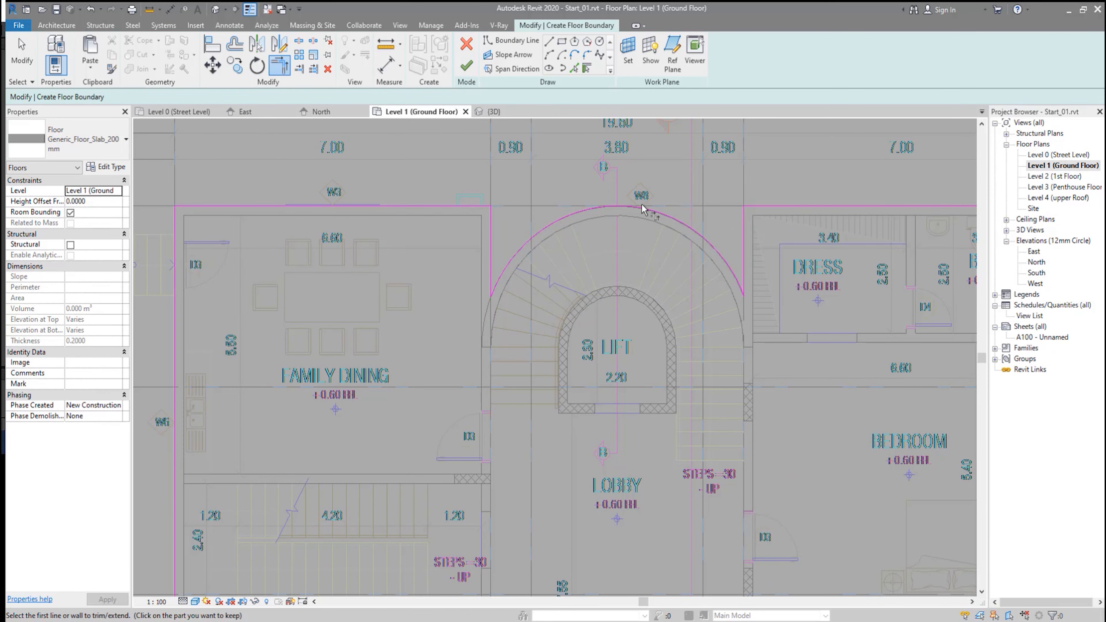
- Trim the grid 6 and grid A boundary lines to a corner by the Majlis and finish the floor sketch
scroll(642, 222, down, 3)
middle_drag(593, 414, 584, 186)
scroll(583, 186, down, 2)
scroll(601, 407, up, 3)
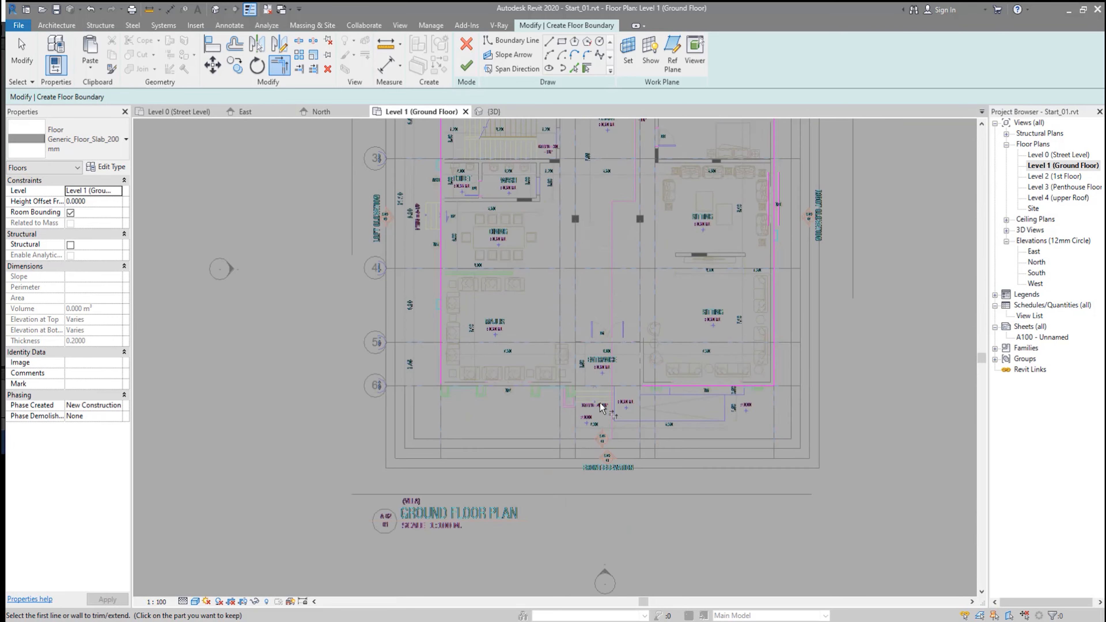
click(681, 377)
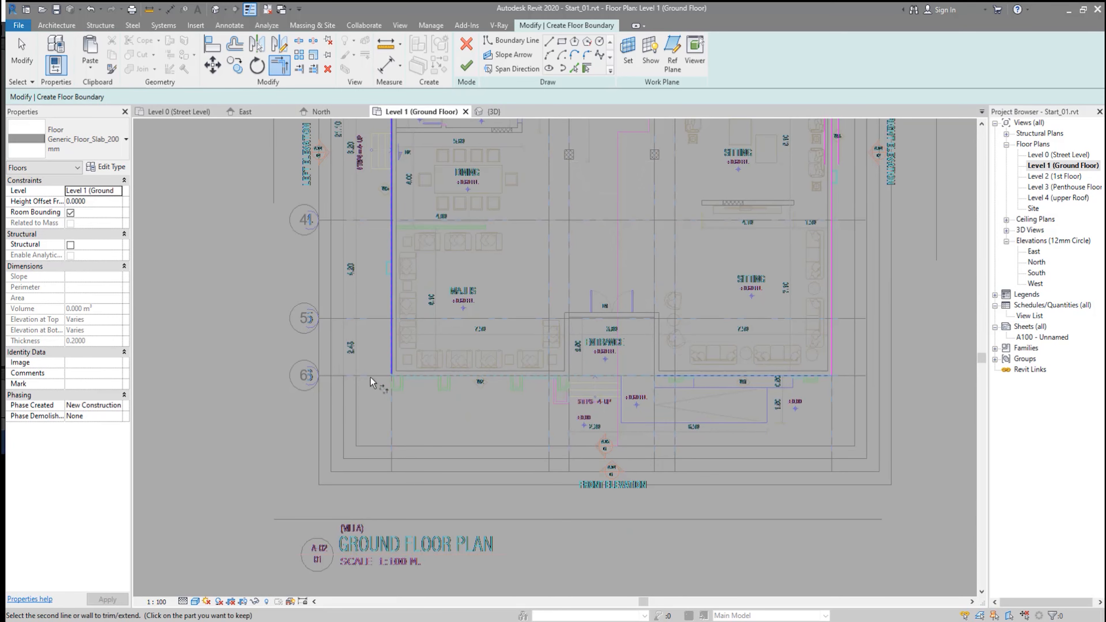
click(391, 358)
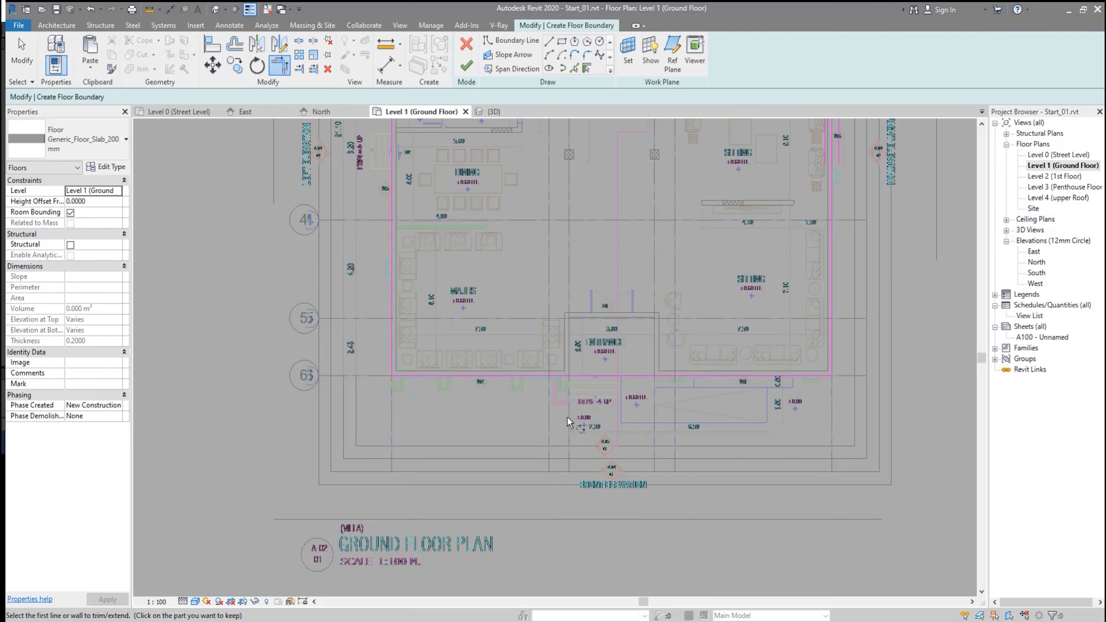
click(466, 65)
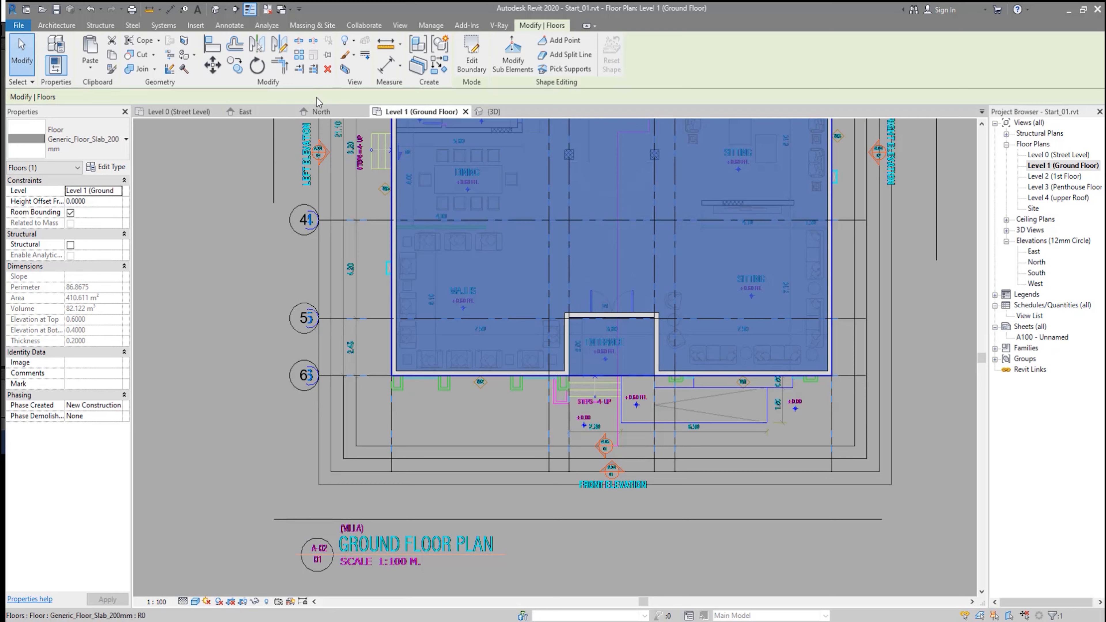
- Examine the new ground floor slab in 3D, including its edge and corner beneath the exterior walls
click(488, 112)
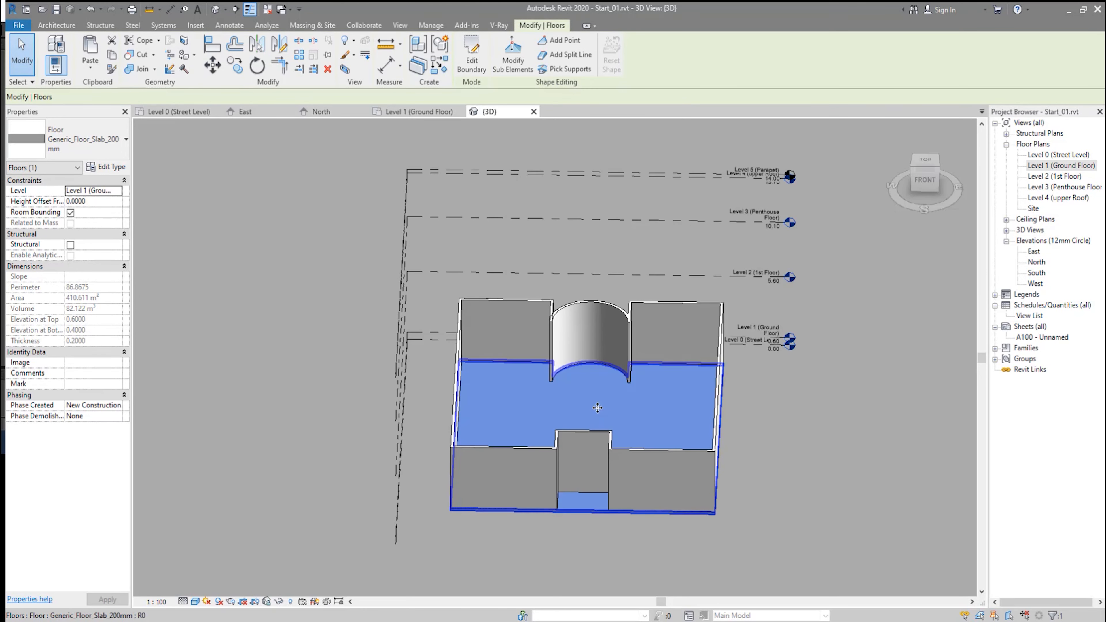
shift+middle_drag(677, 532, 518, 505)
scroll(509, 492, up, 8)
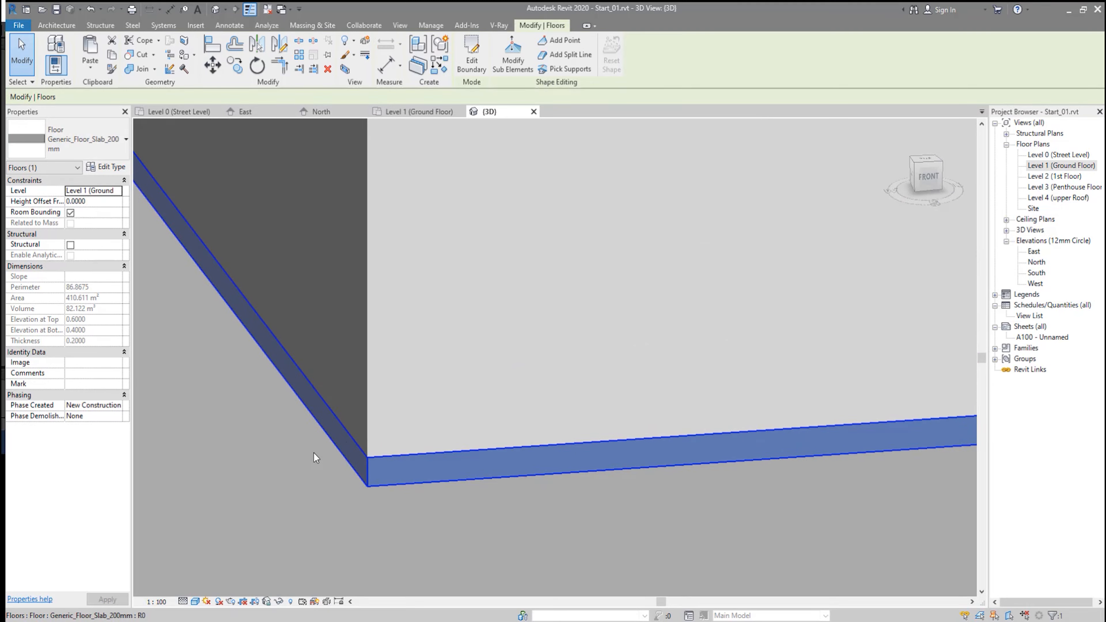
scroll(285, 452, down, 2)
scroll(285, 452, down, 5)
shift+middle_drag(621, 383, 641, 483)
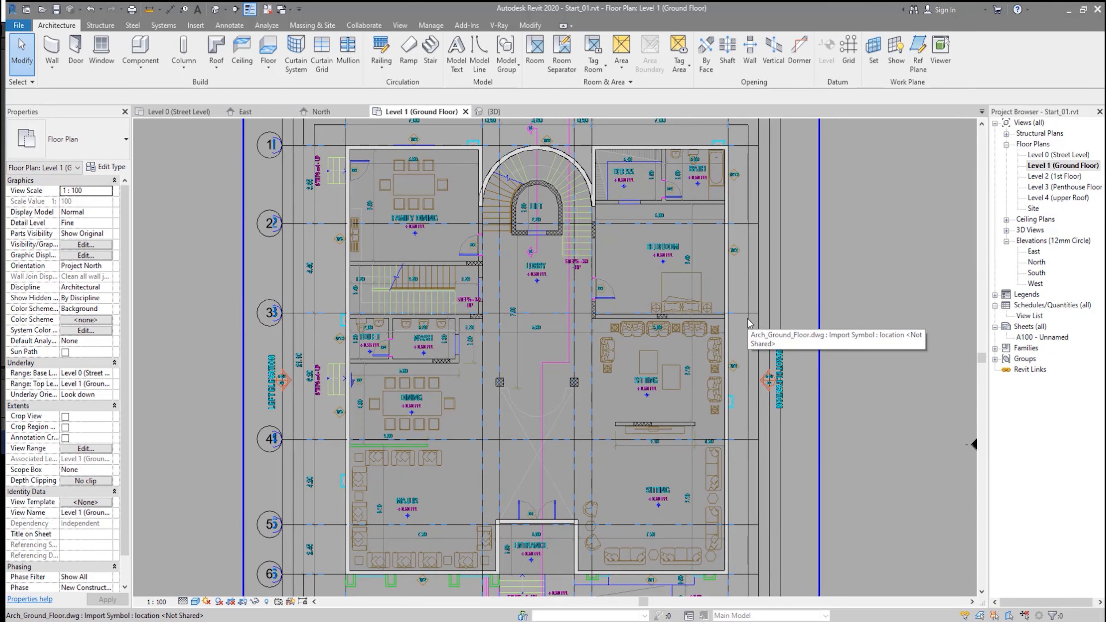